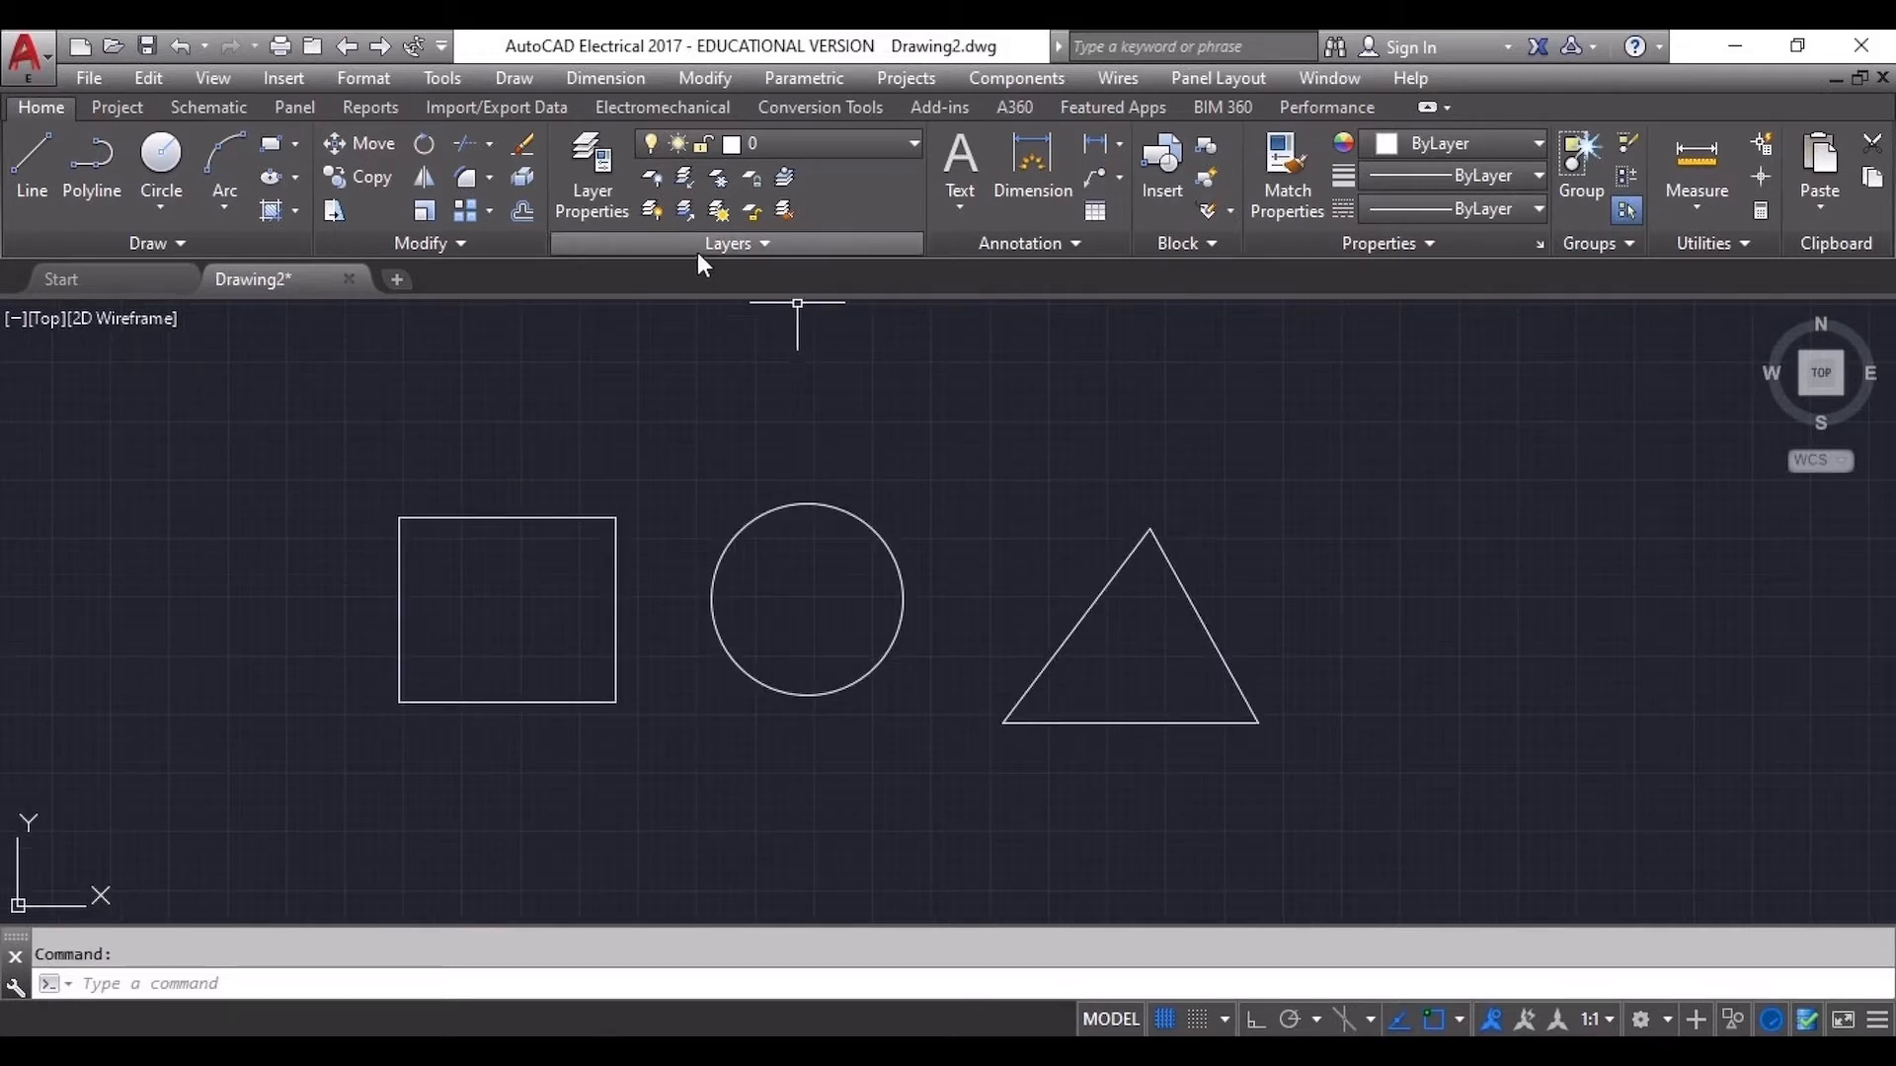
Lock layer 0 and try to erase the rectangle that lies on it
{"action": "left_click", "coordinate": [891, 139]}
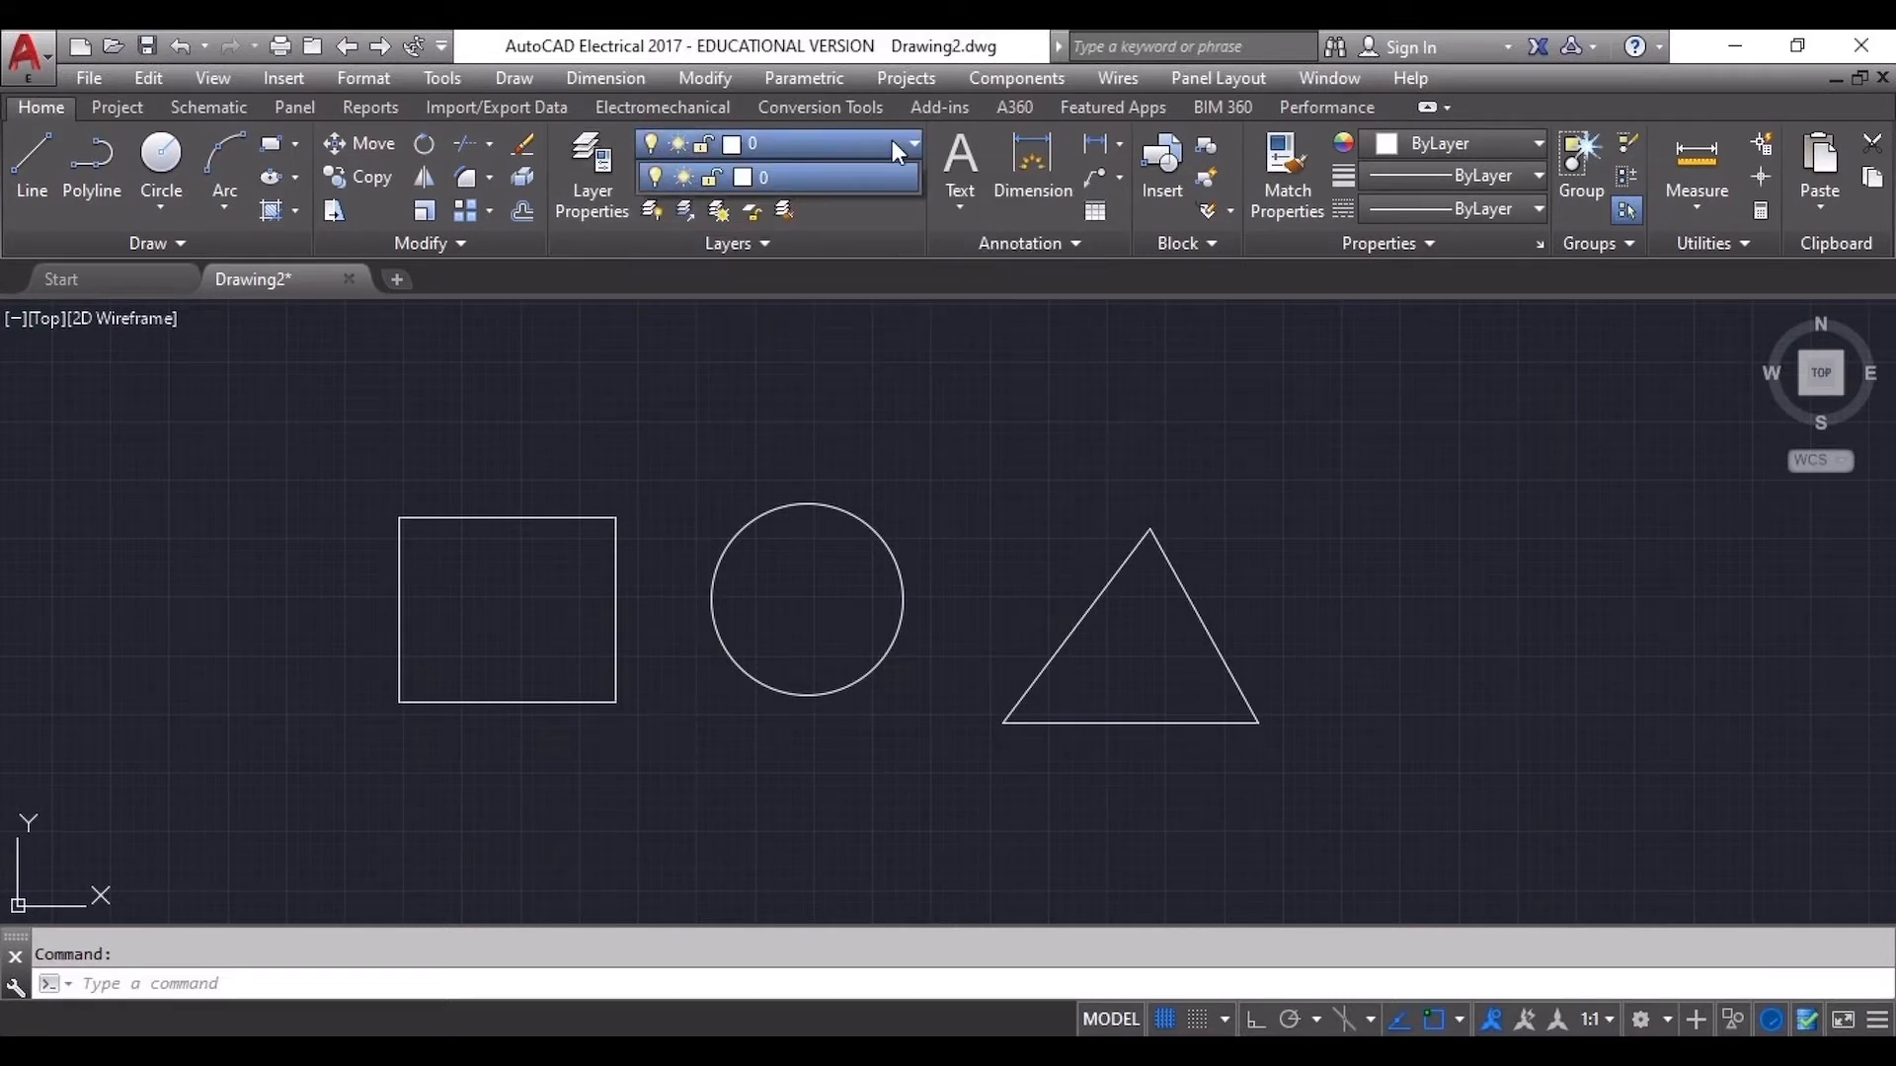
{"action": "left_click", "coordinate": [713, 181]}
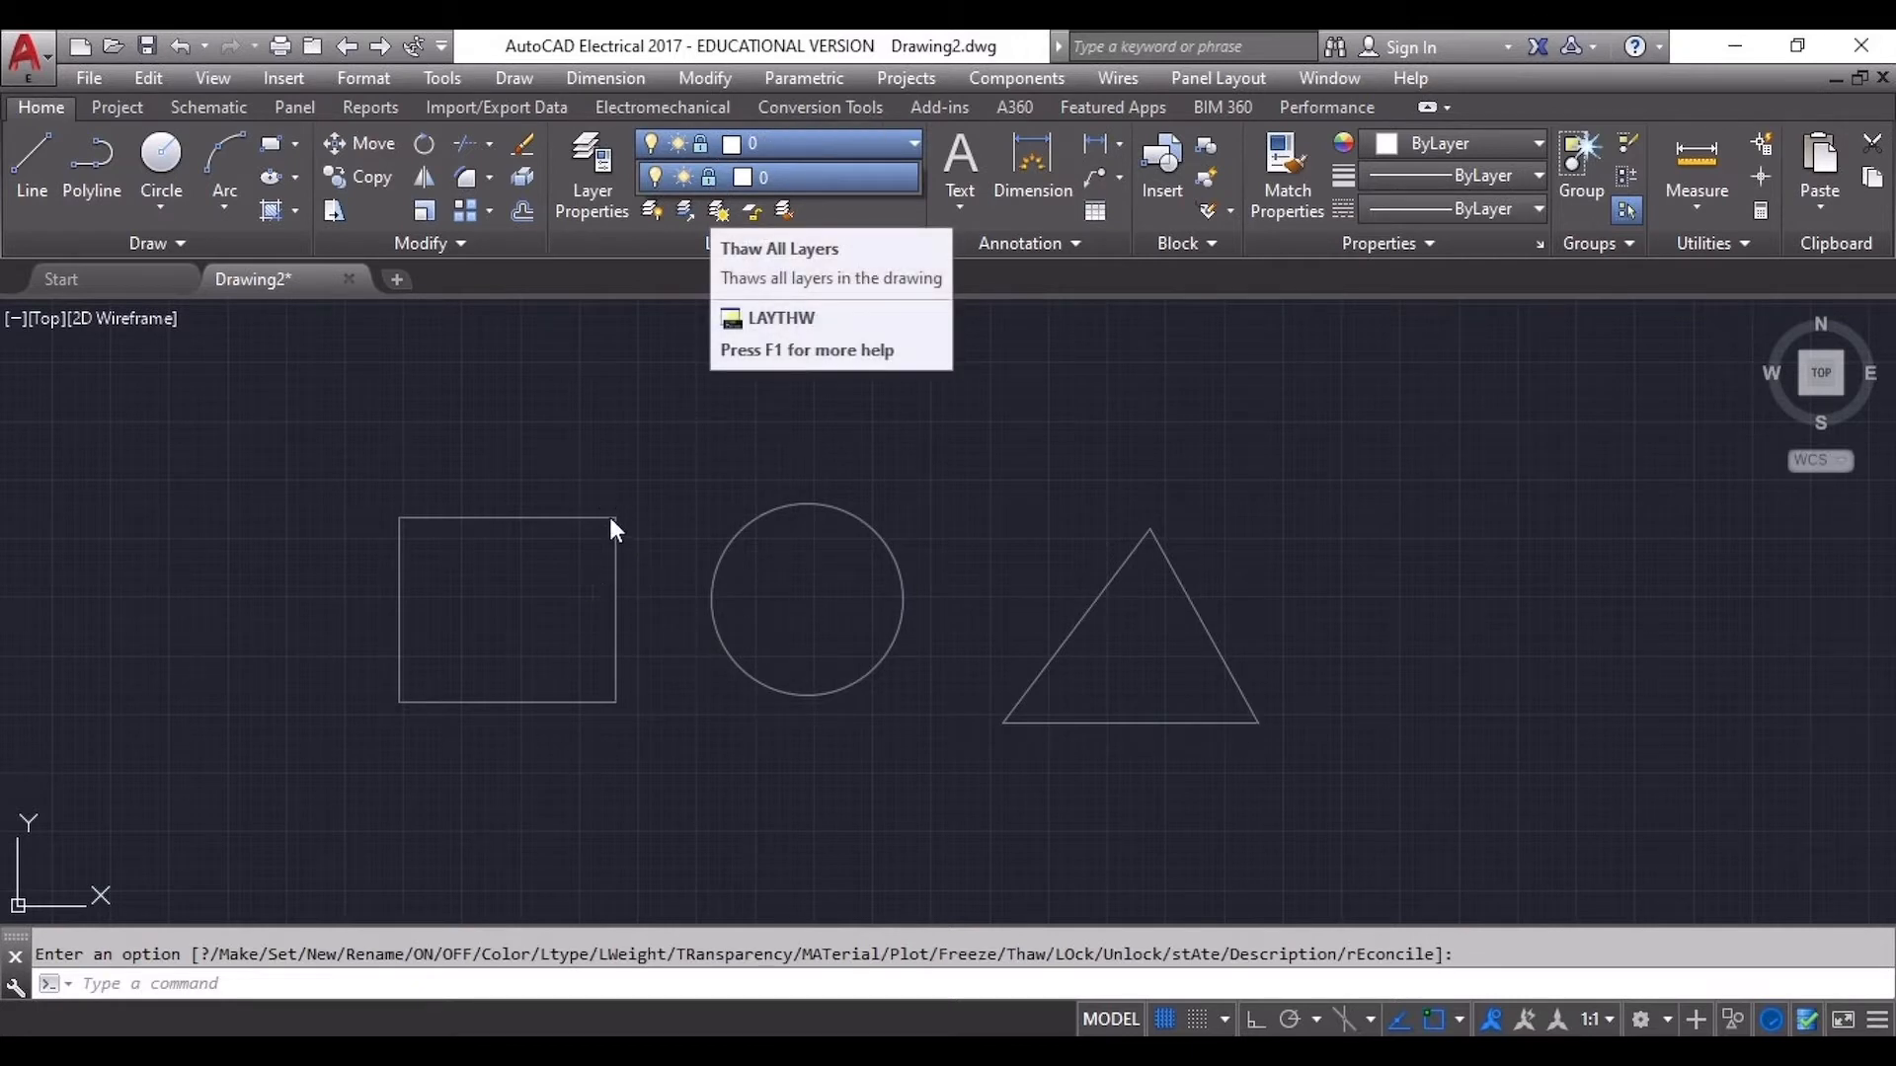
{"action": "left_click", "coordinate": [606, 581]}
{"action": "left_click", "coordinate": [598, 582]}
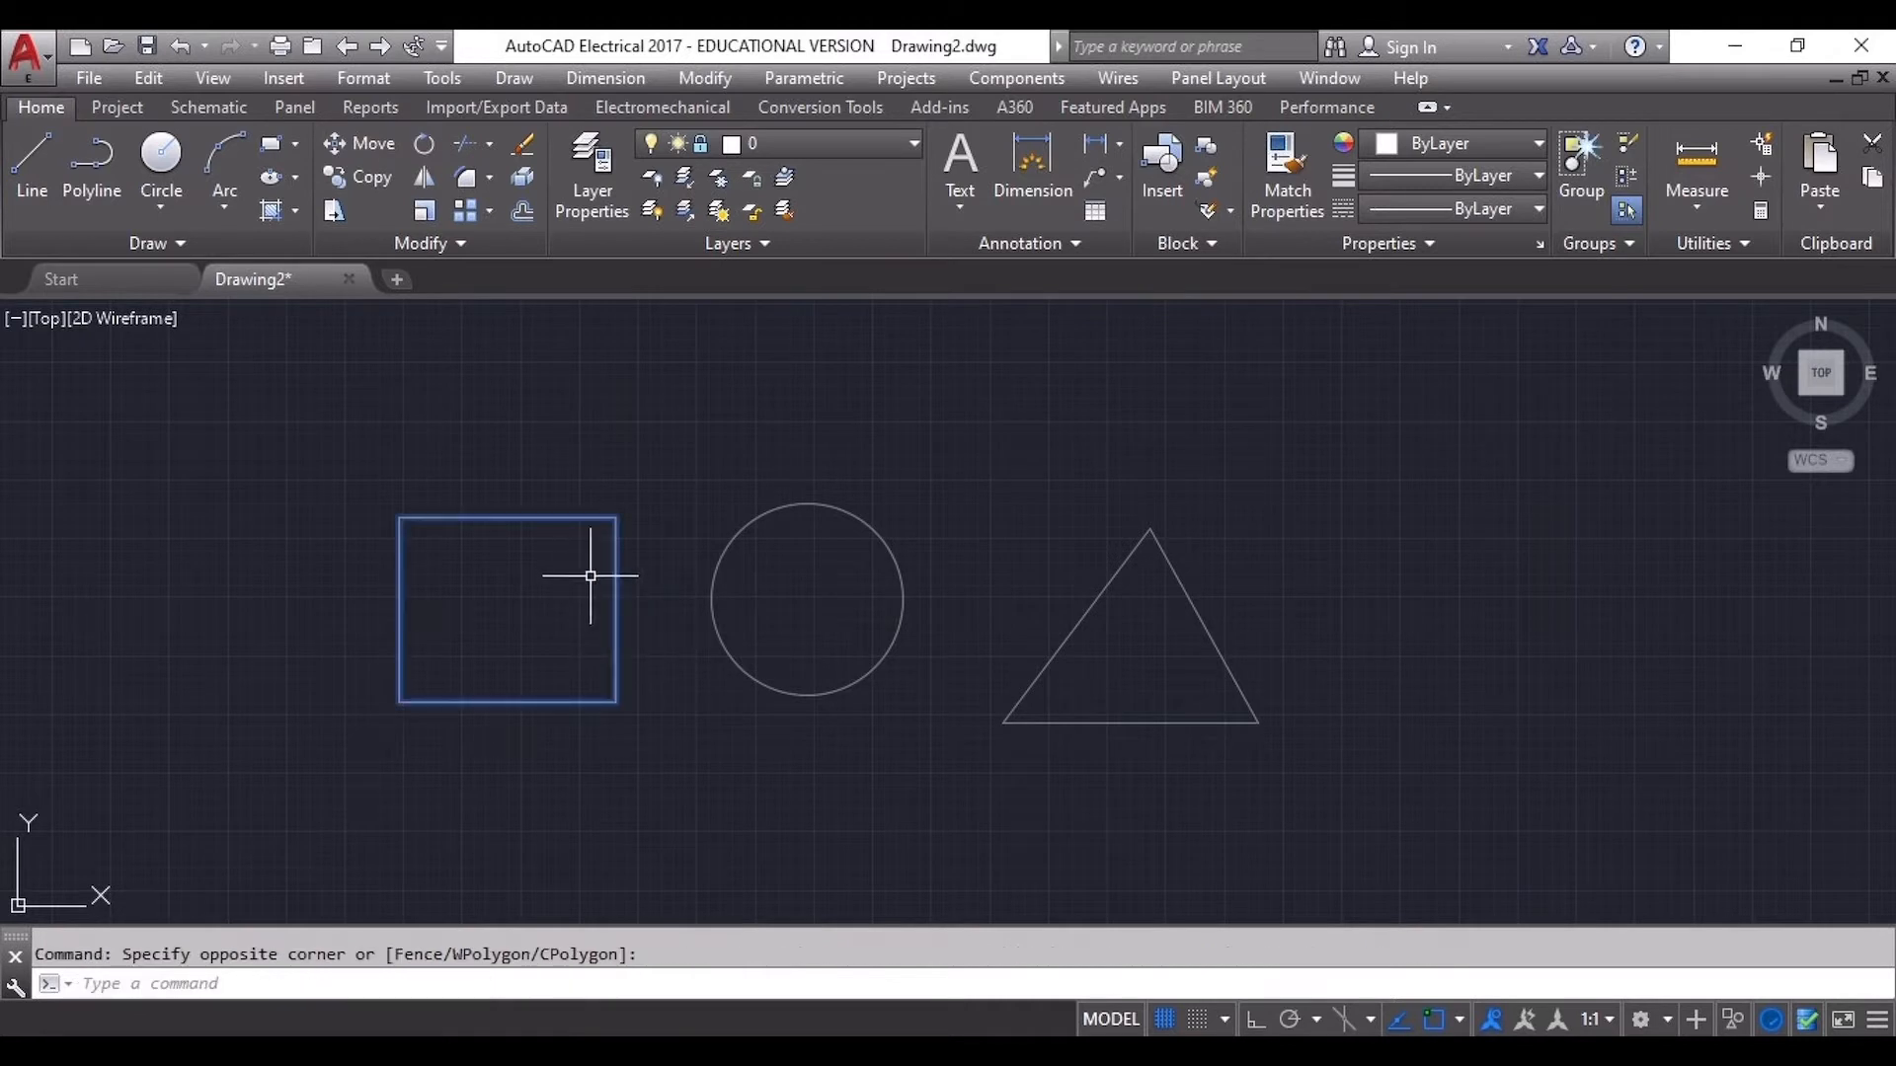
{"action": "left_click", "coordinate": [645, 593]}
{"action": "left_click", "coordinate": [615, 583]}
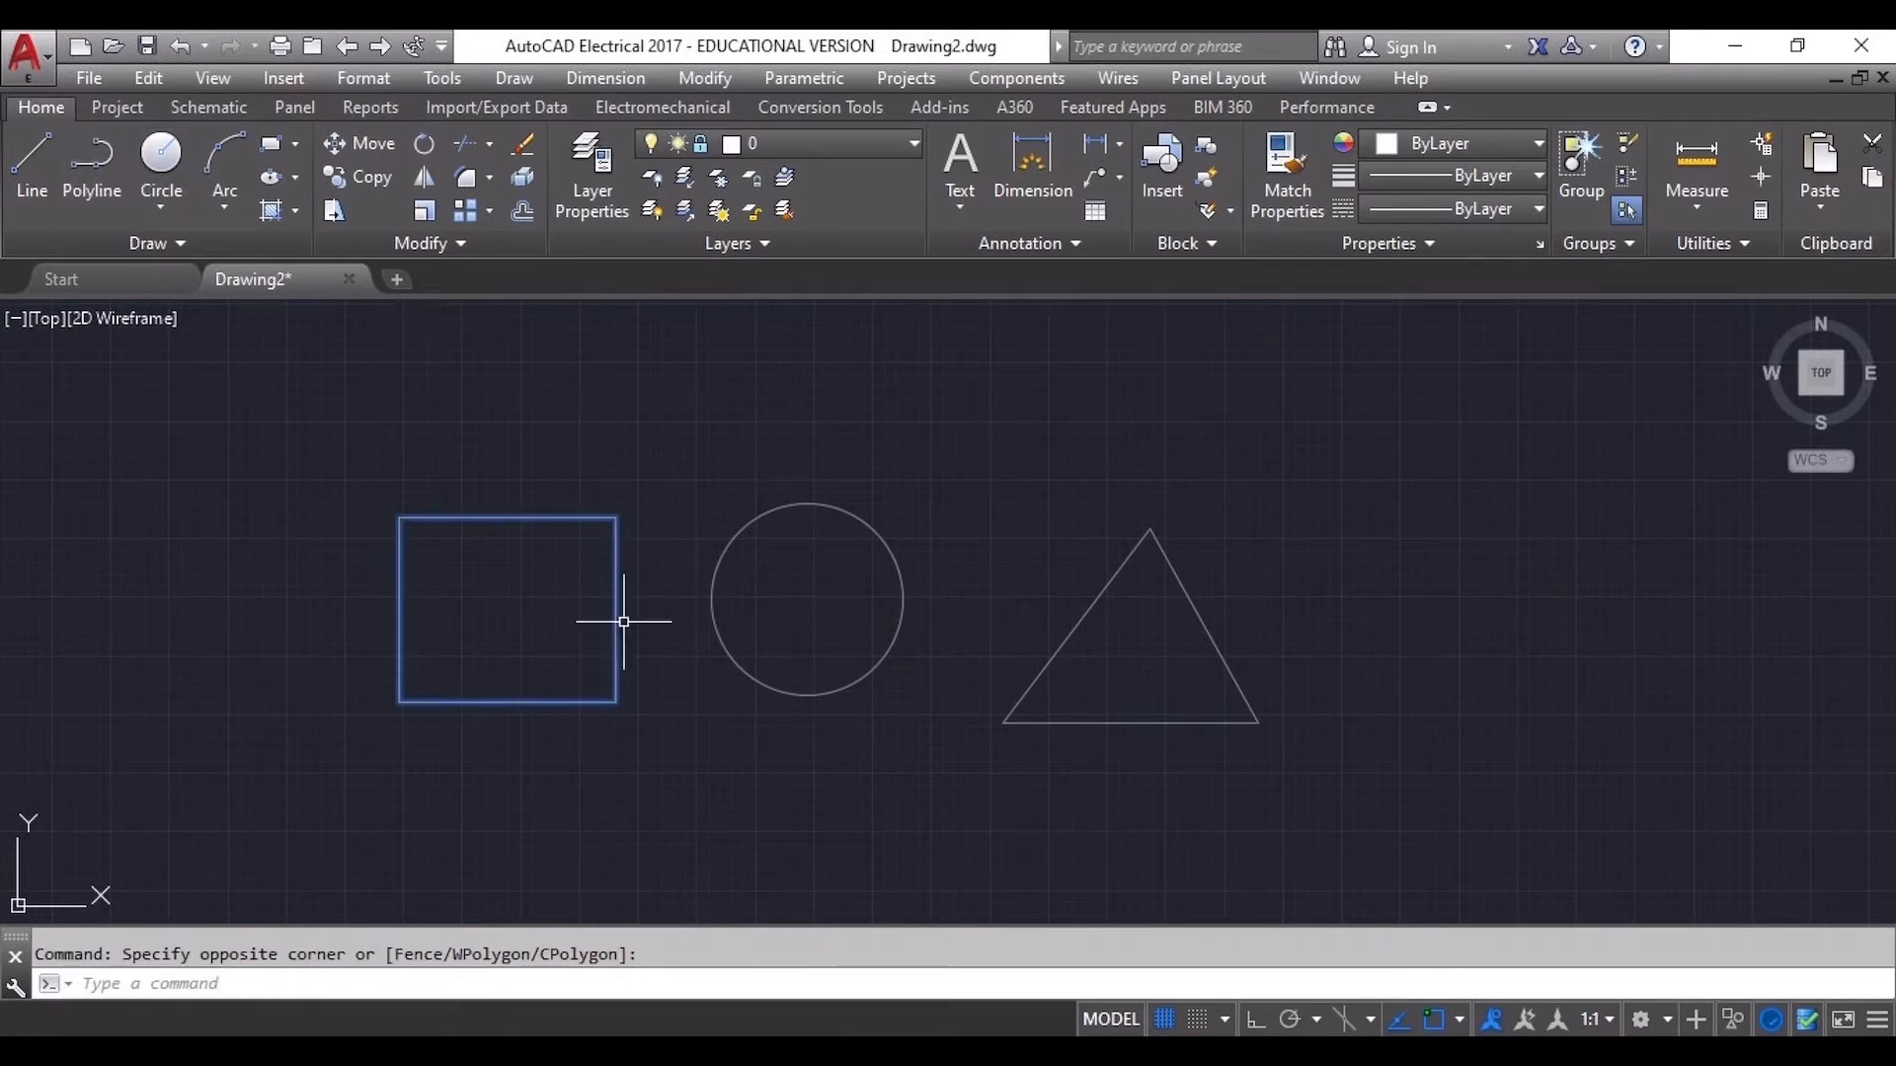
{"action": "left_click", "coordinate": [624, 621]}
{"action": "key", "text": "Delete"}
{"action": "left_click", "coordinate": [624, 621]}
{"action": "left_click", "coordinate": [643, 643]}
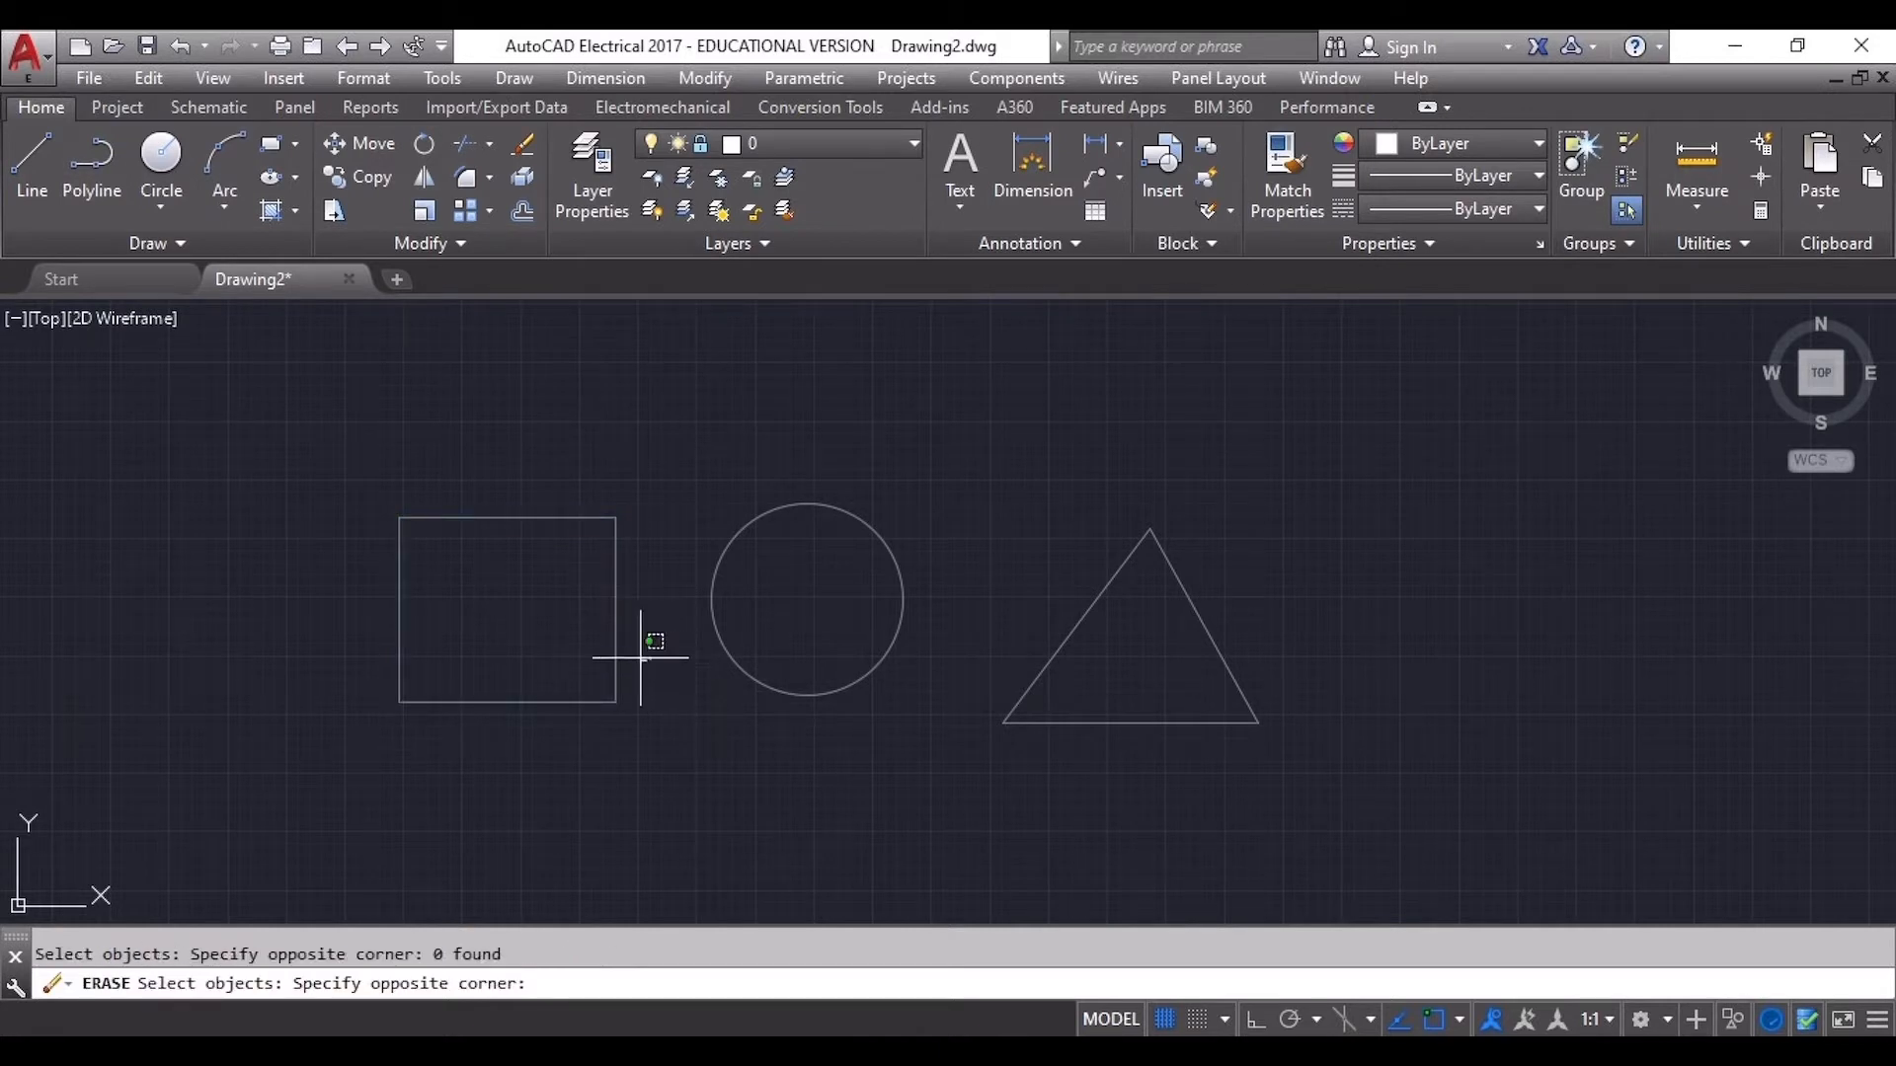
{"action": "left_click", "coordinate": [643, 654]}
{"action": "left_click", "coordinate": [590, 681]}
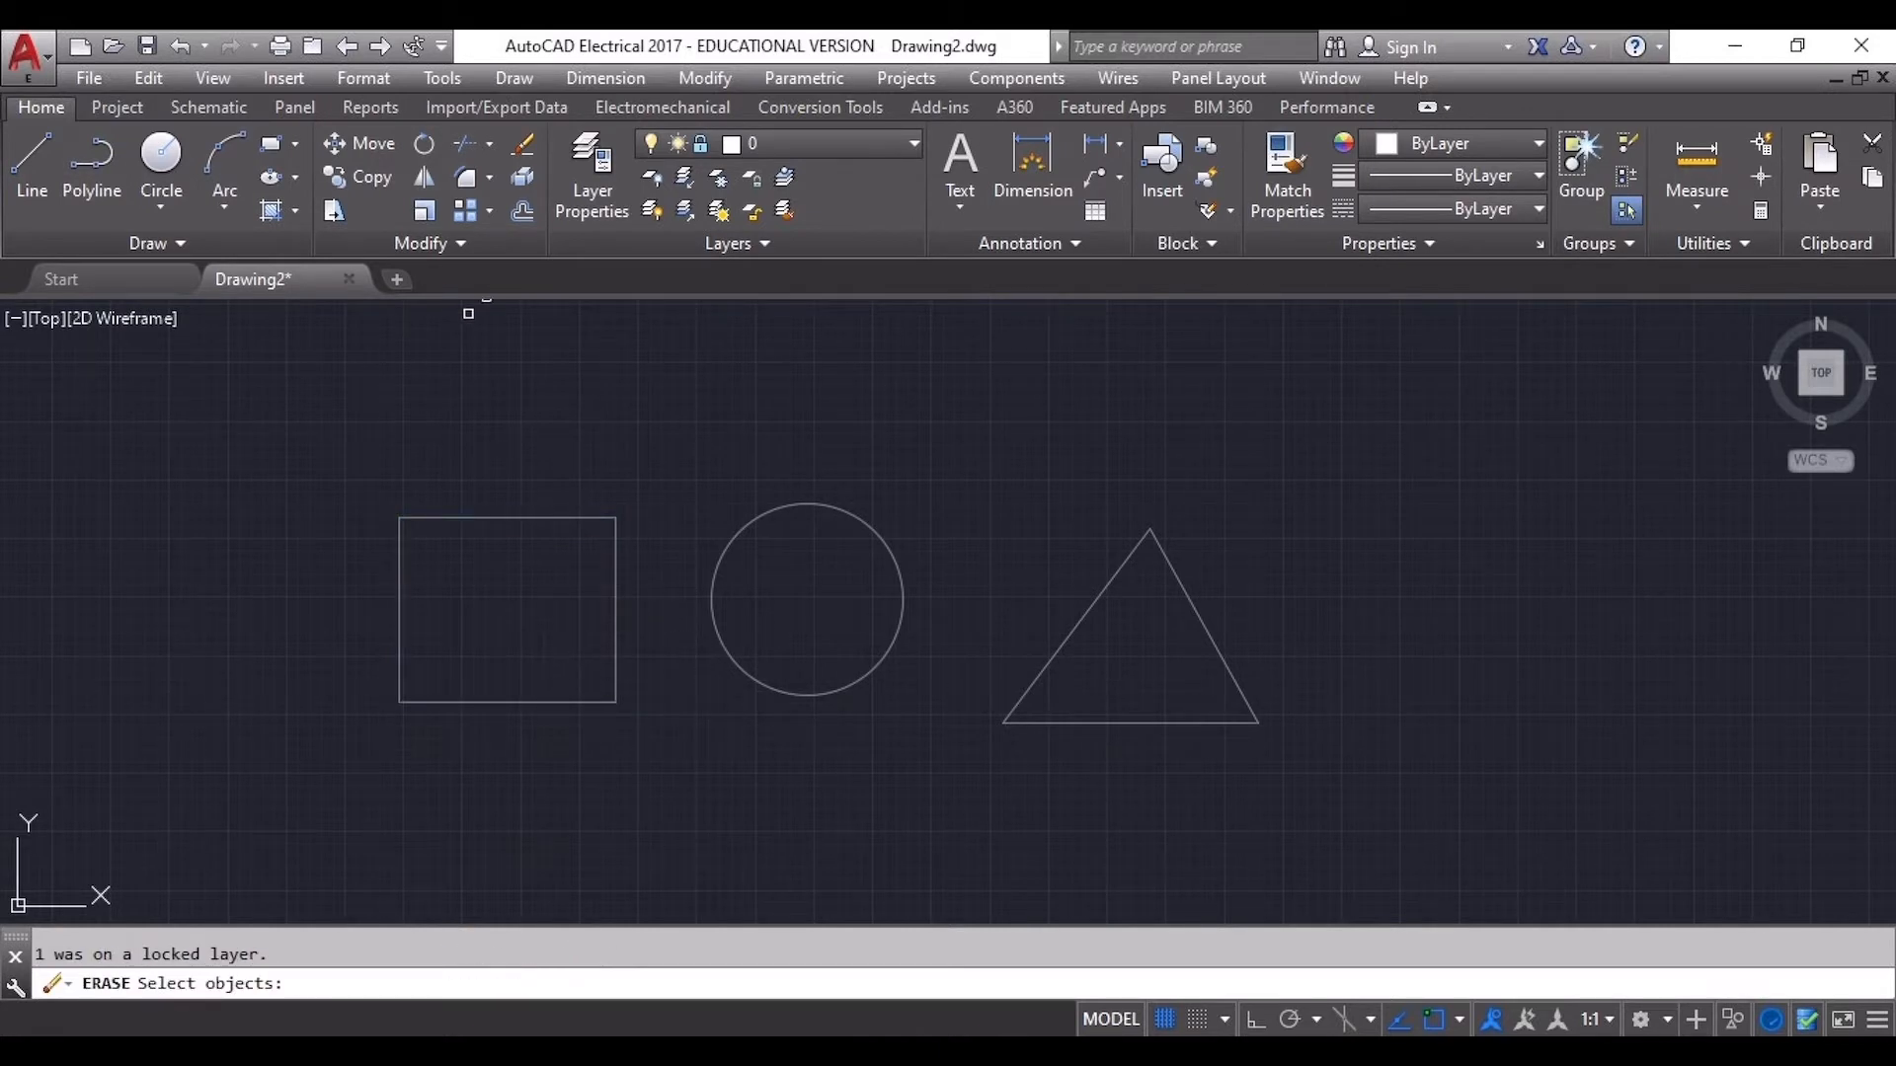
Unlock layer 0, and toggle its visibility off and back on
{"action": "left_click", "coordinate": [697, 144]}
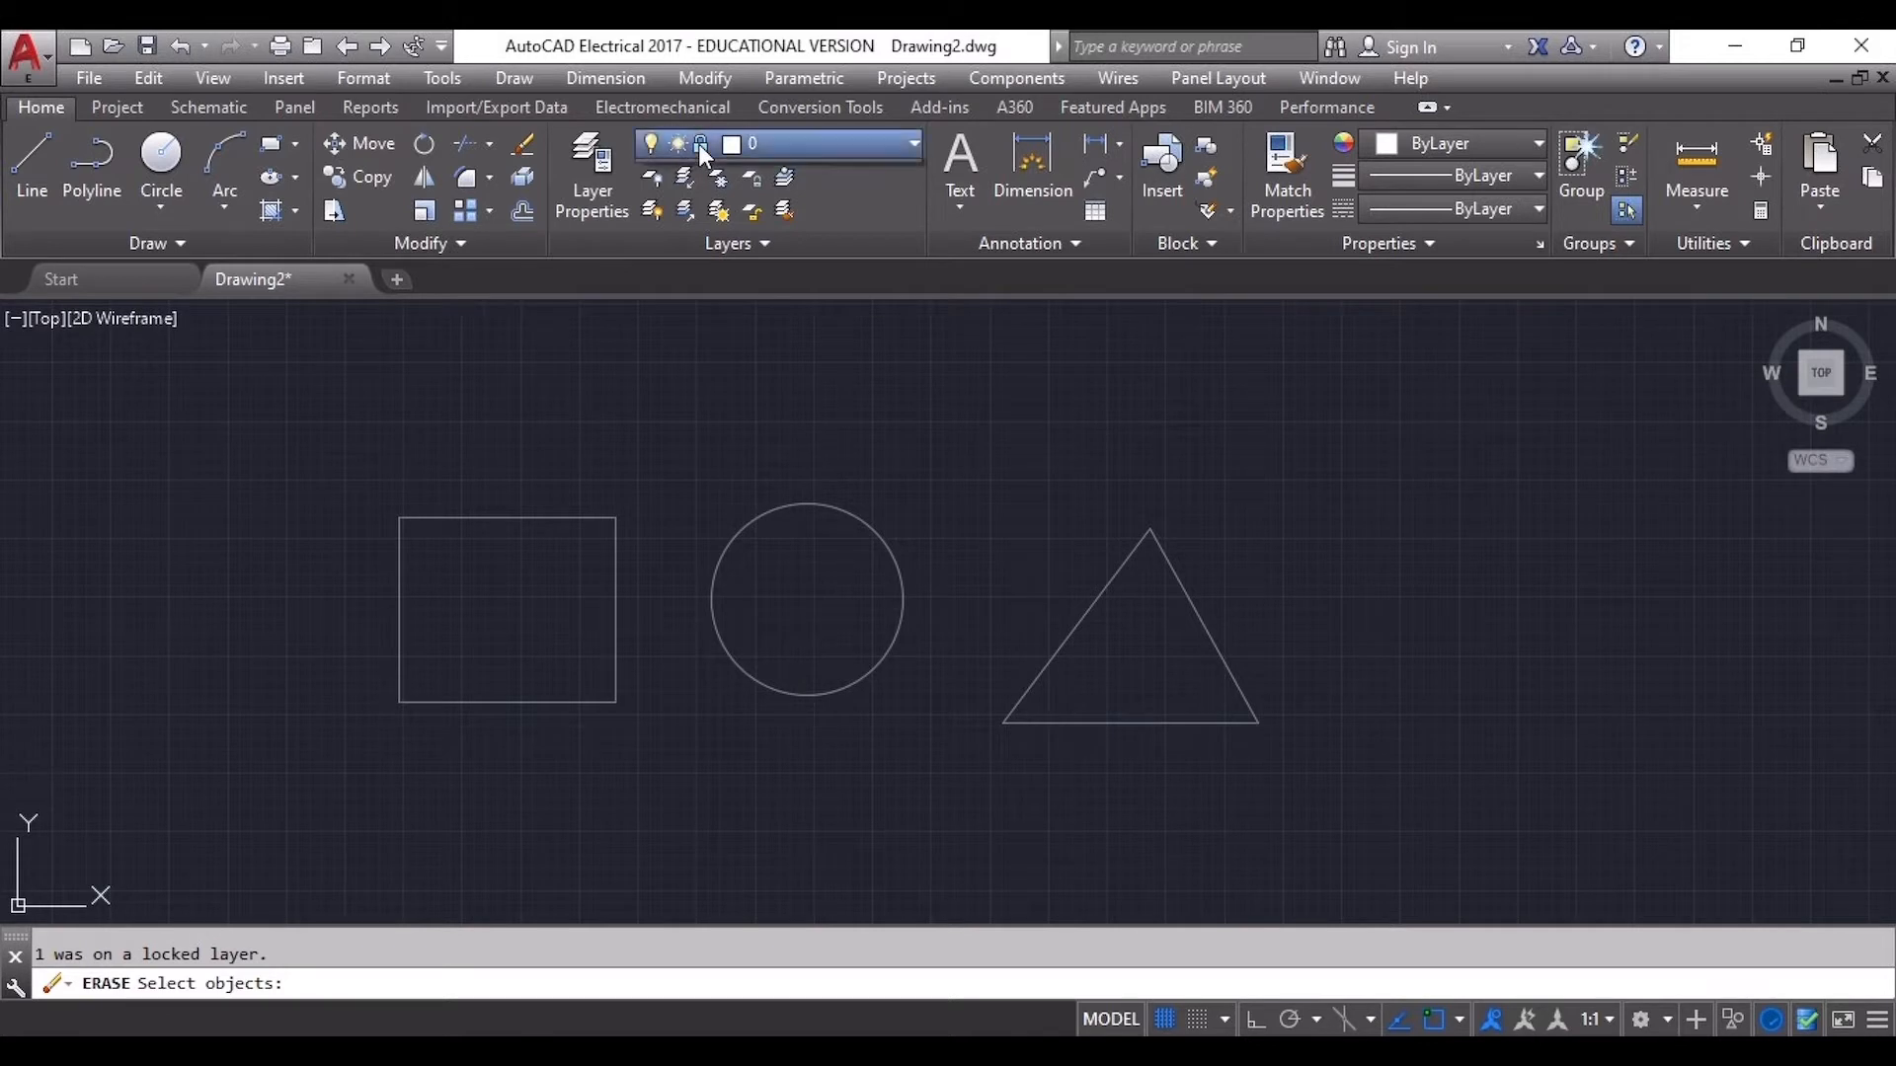
{"action": "left_click", "coordinate": [713, 180]}
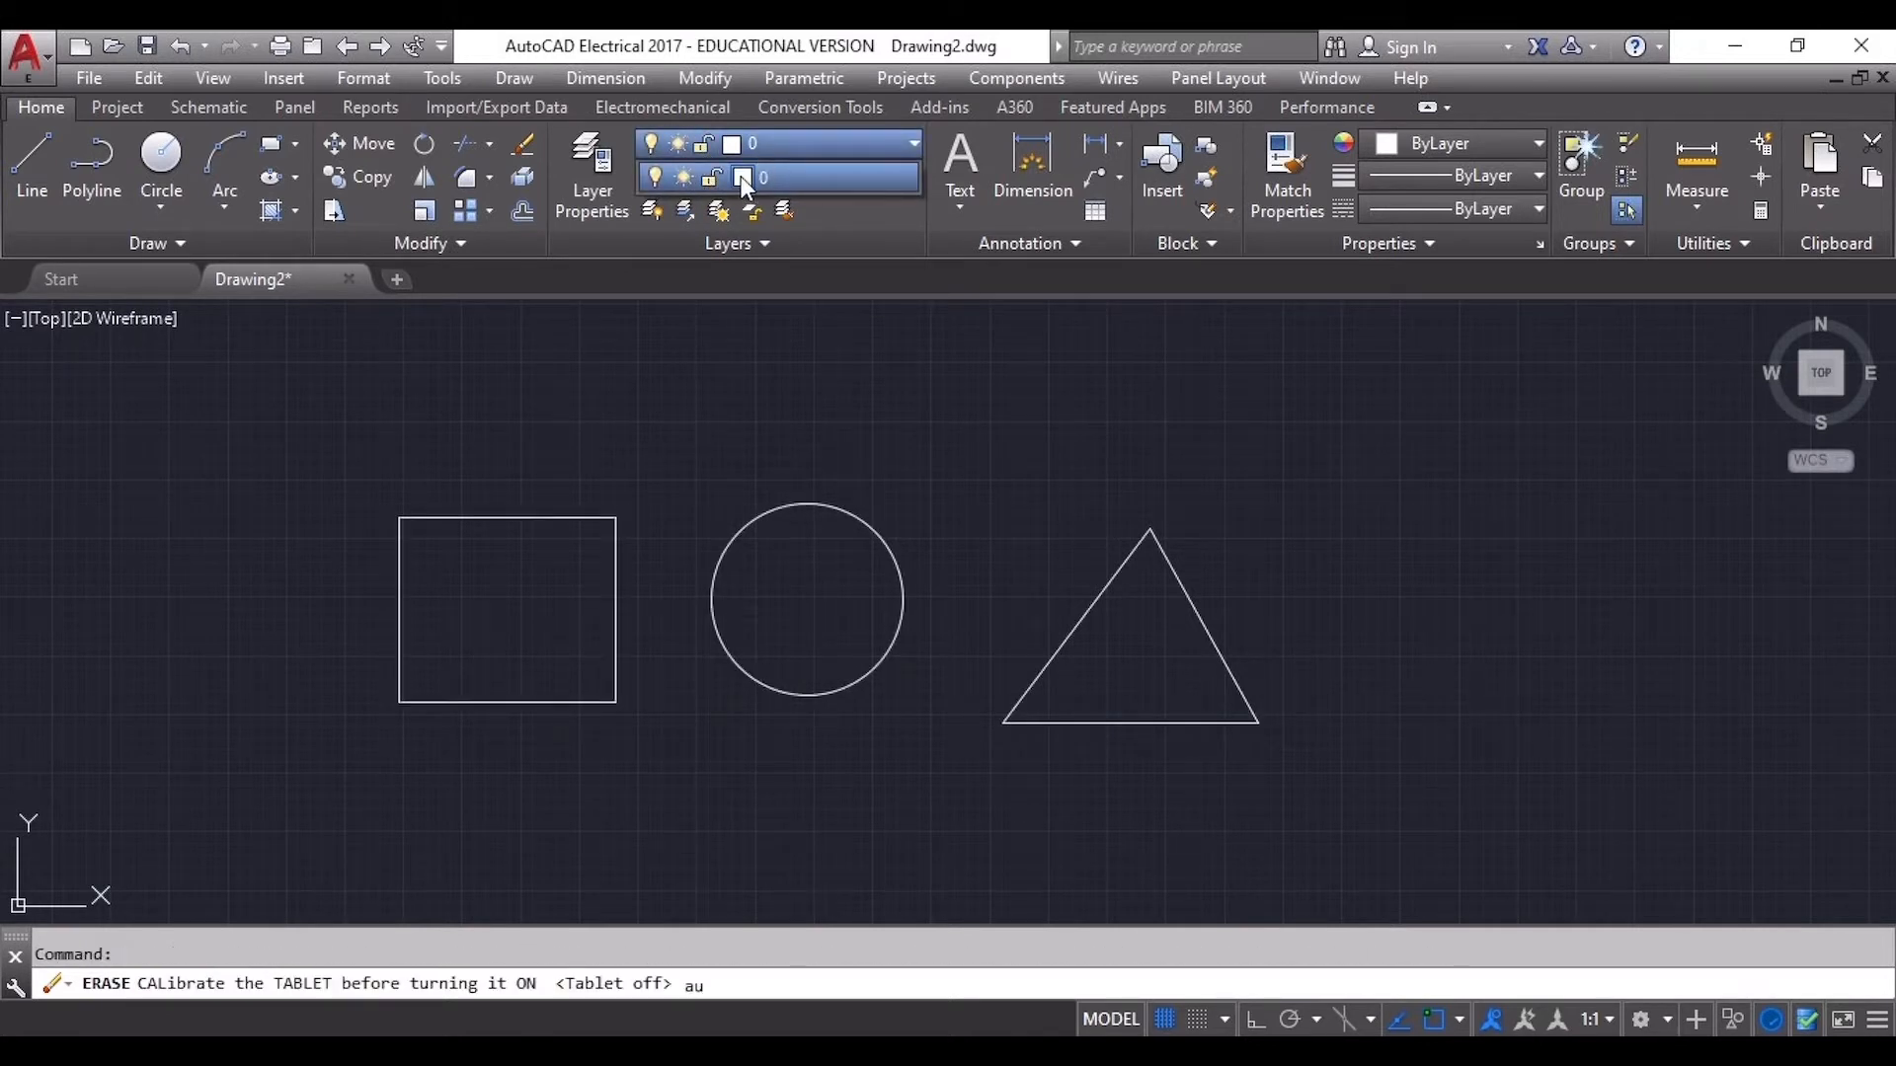
{"action": "left_click", "coordinate": [655, 178]}
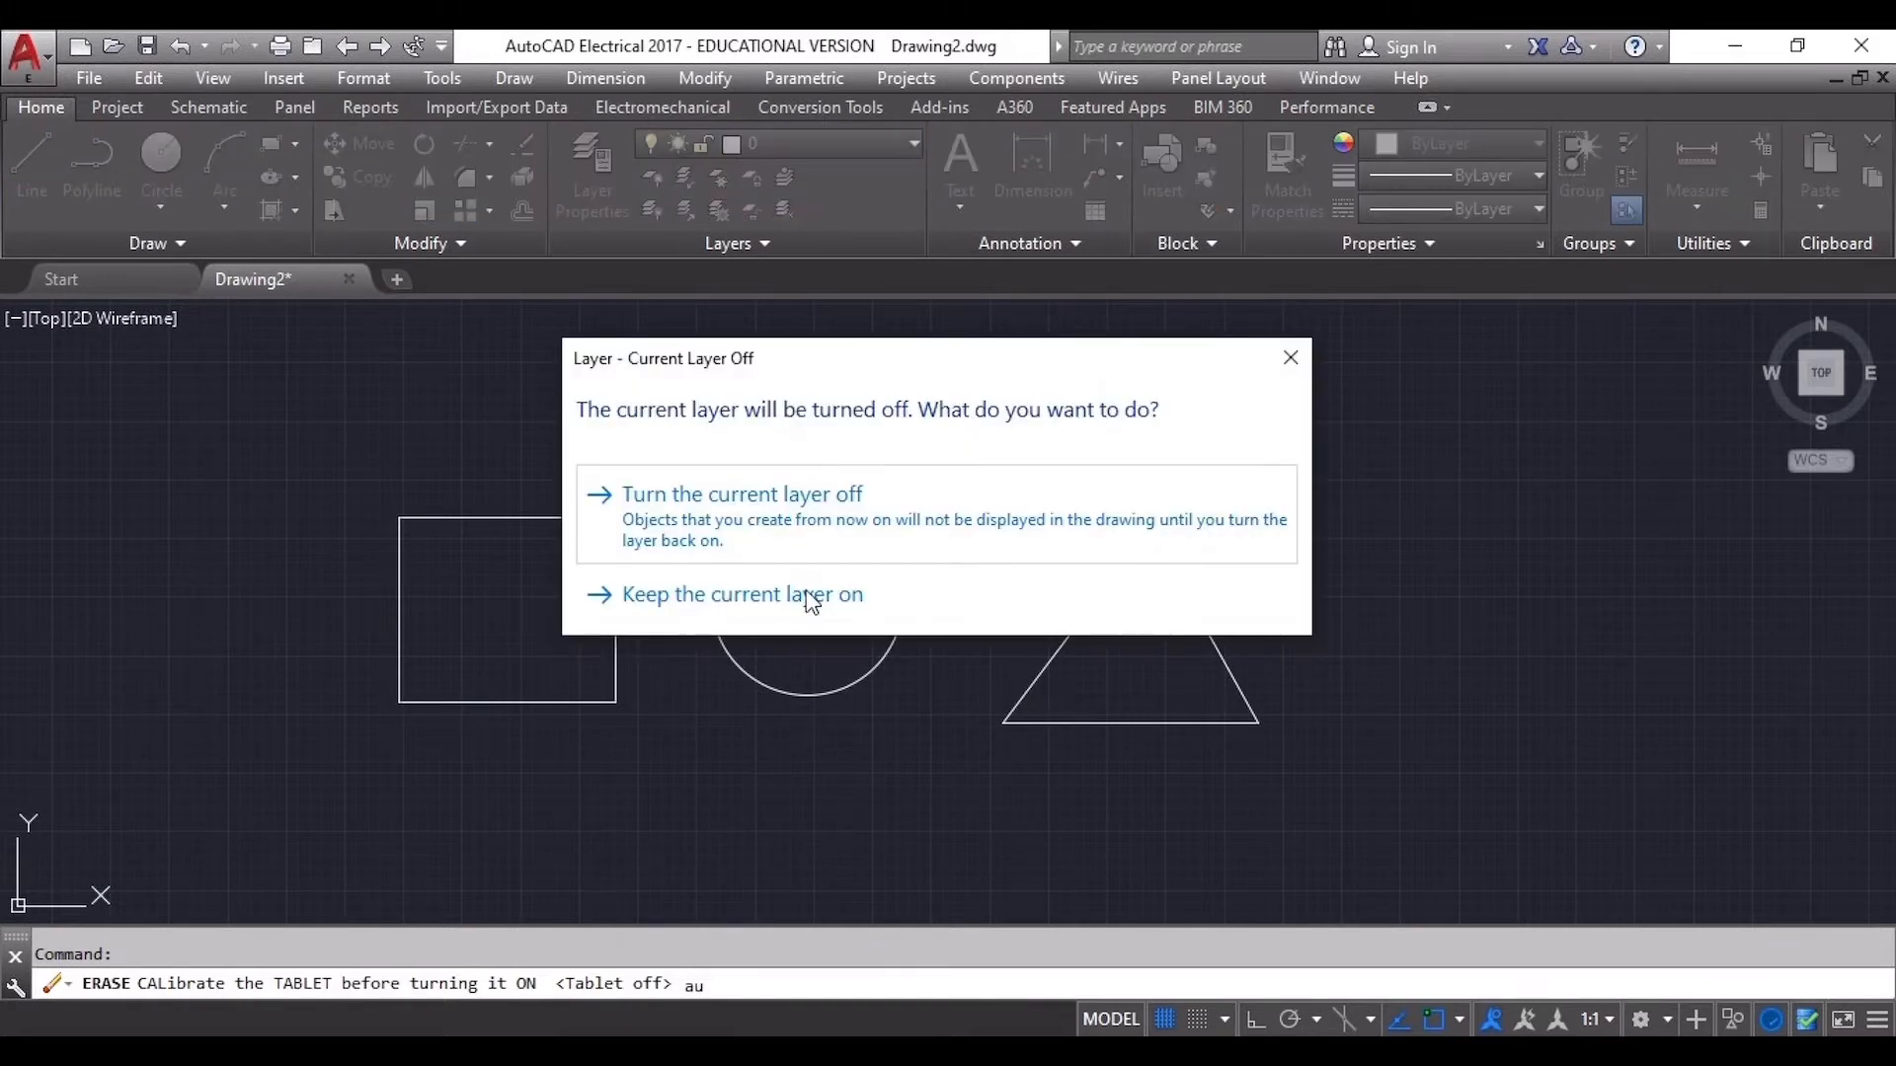
{"action": "left_click", "coordinate": [803, 531]}
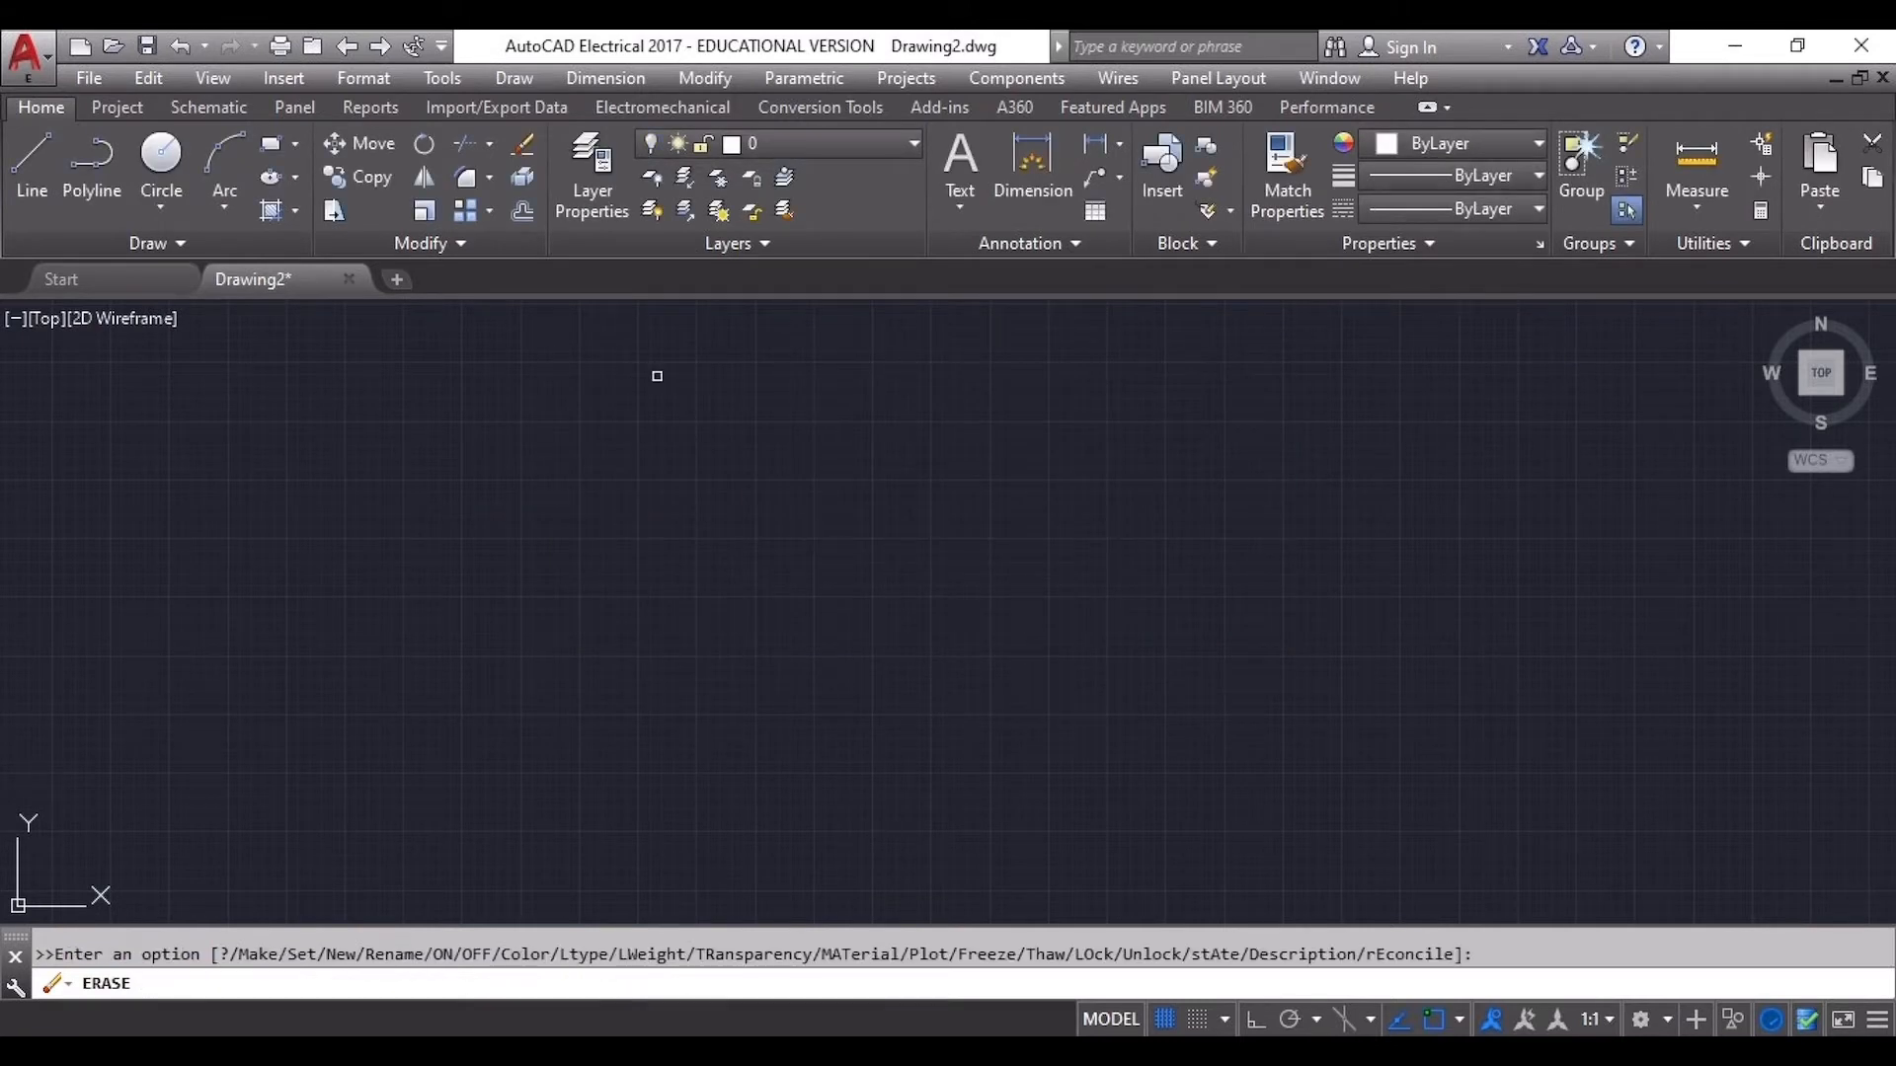
{"action": "left_click", "coordinate": [819, 148]}
{"action": "left_click", "coordinate": [655, 178]}
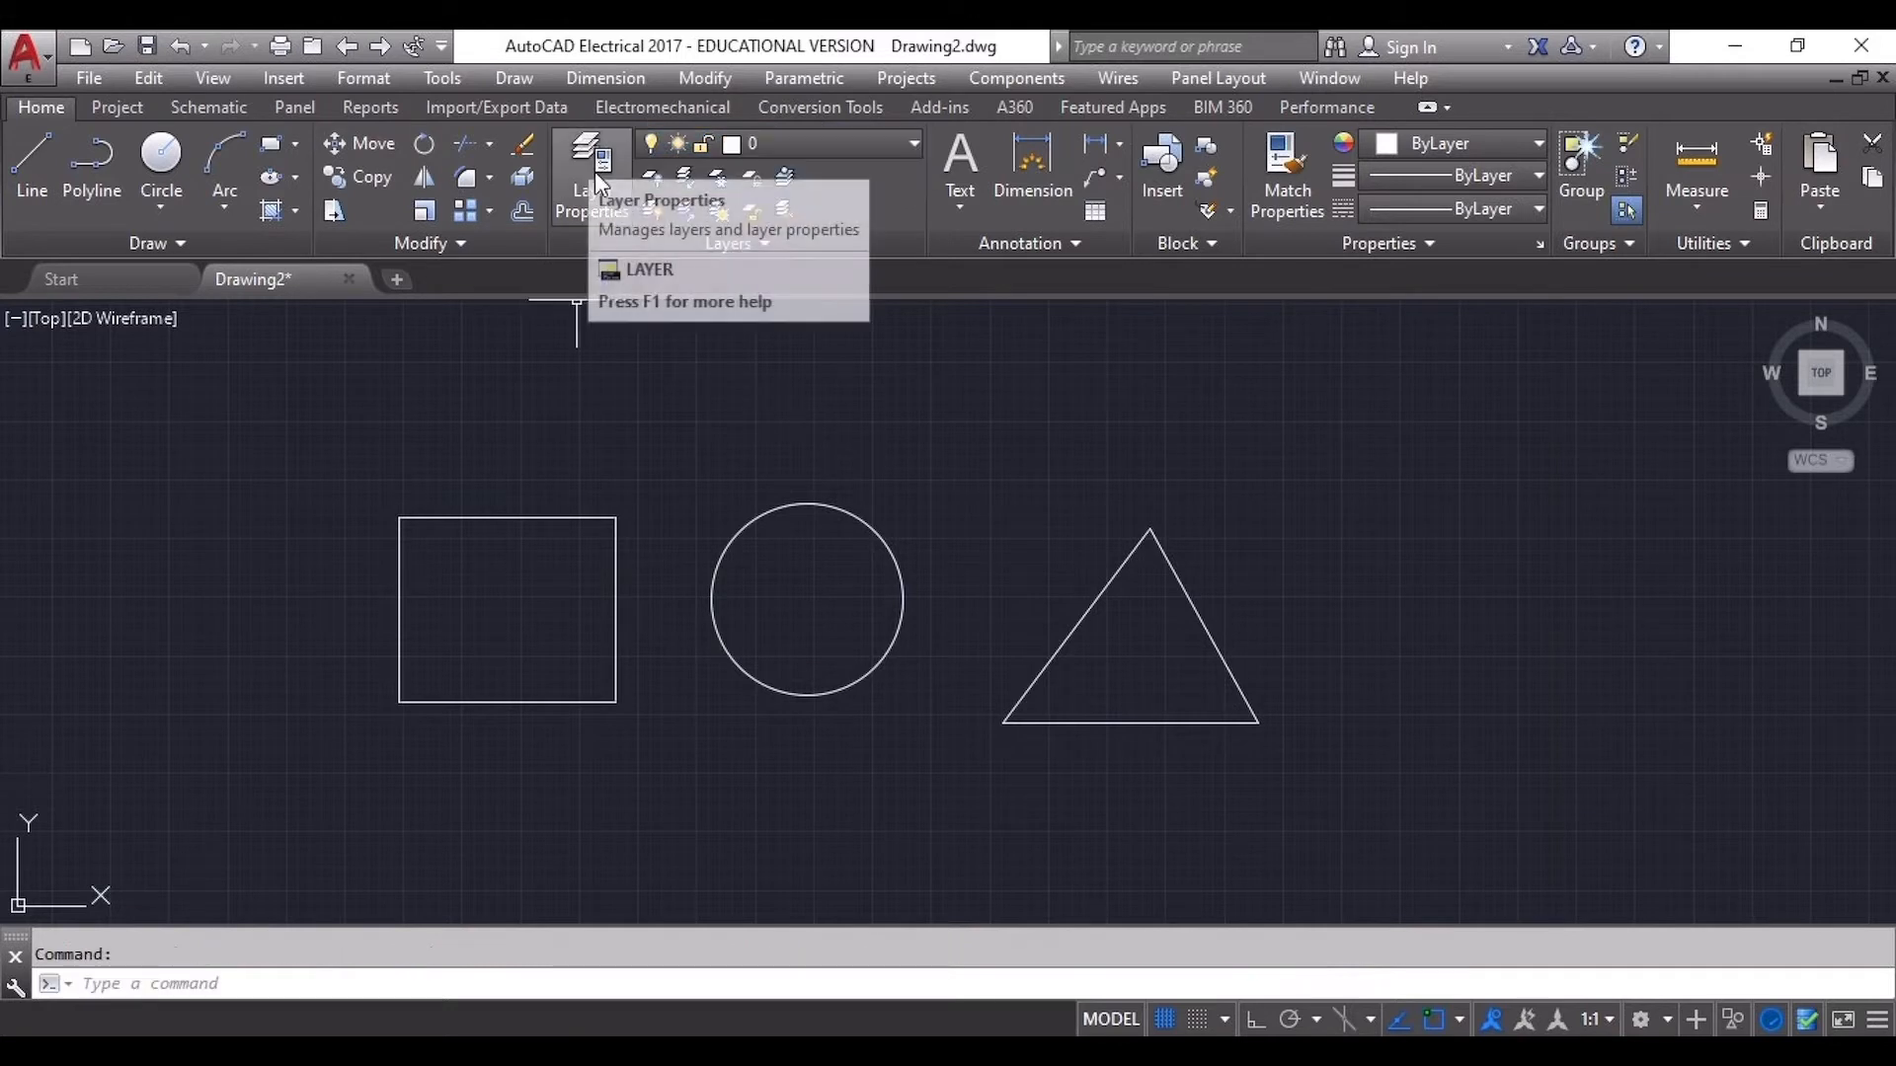
Open the Layer Properties Manager and widen the Plot and New VP Freeze columns
{"action": "left_click", "coordinate": [589, 152]}
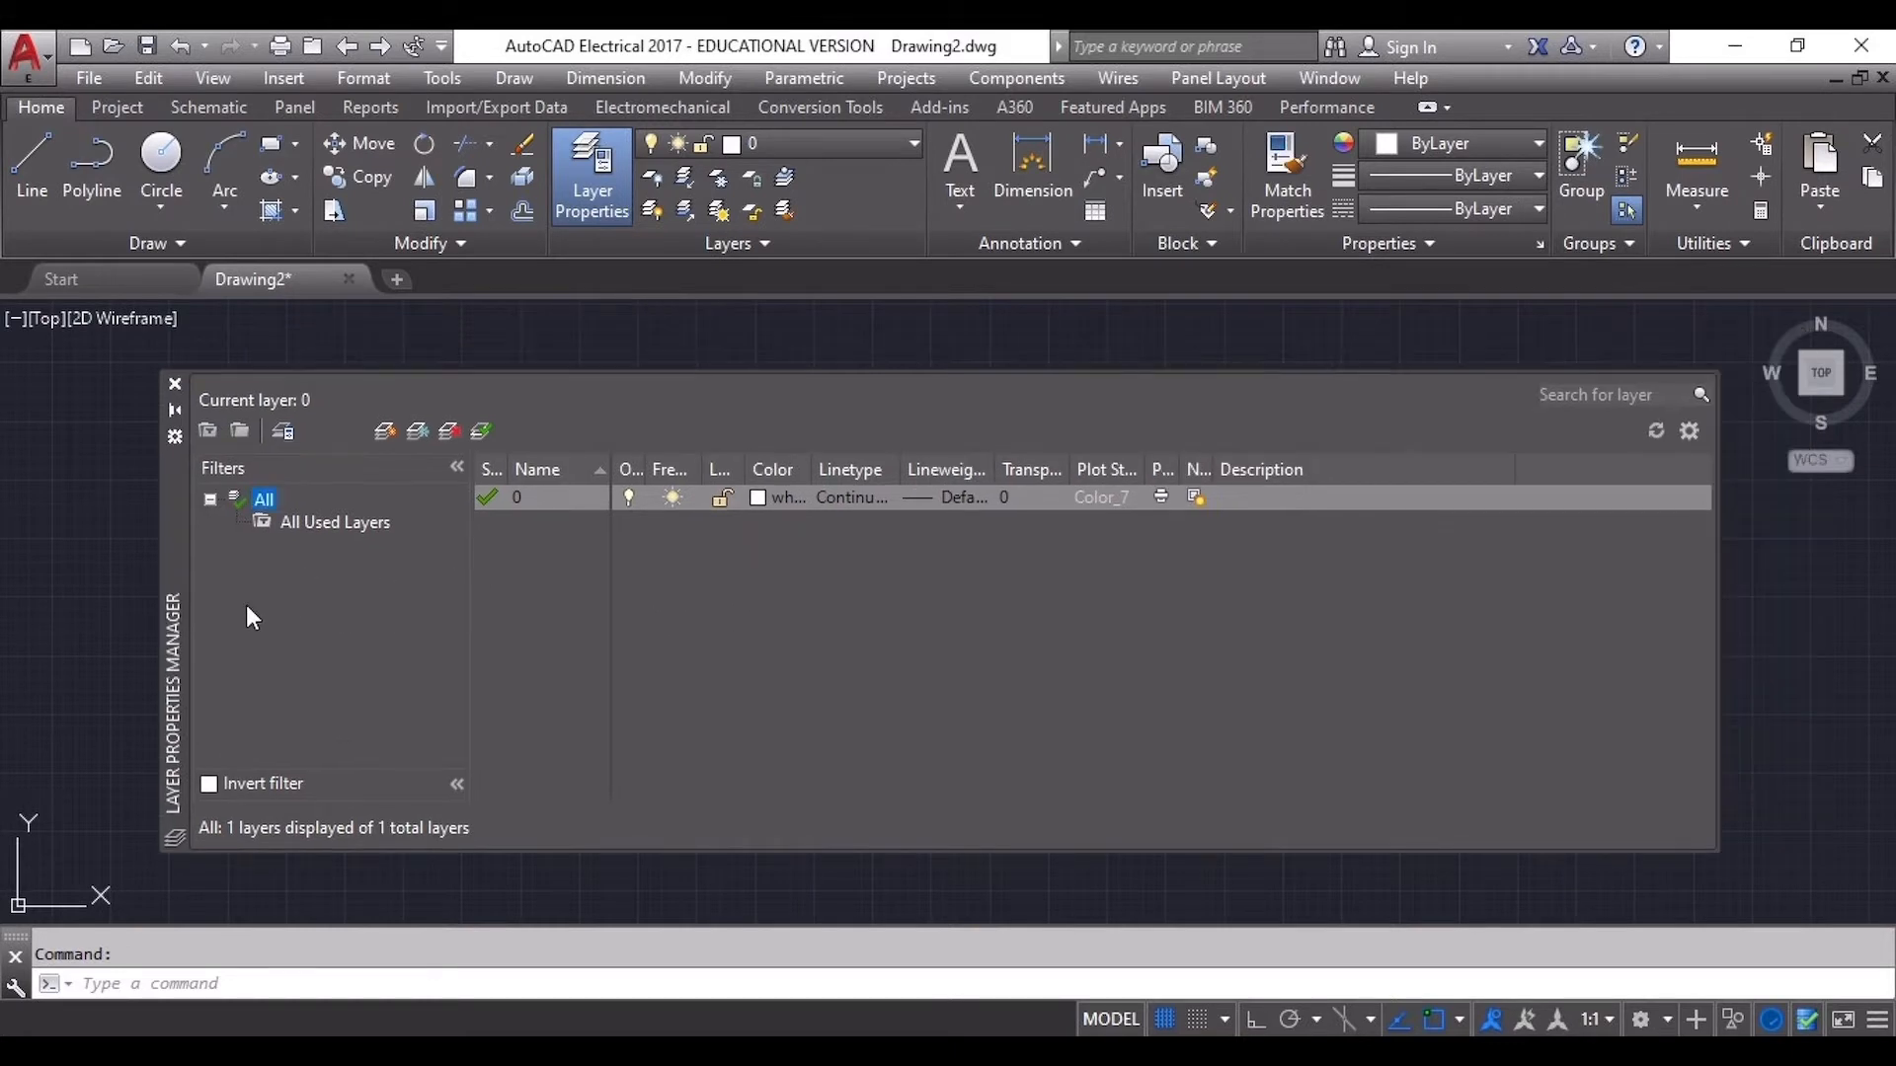
{"action": "left_click", "coordinate": [847, 145]}
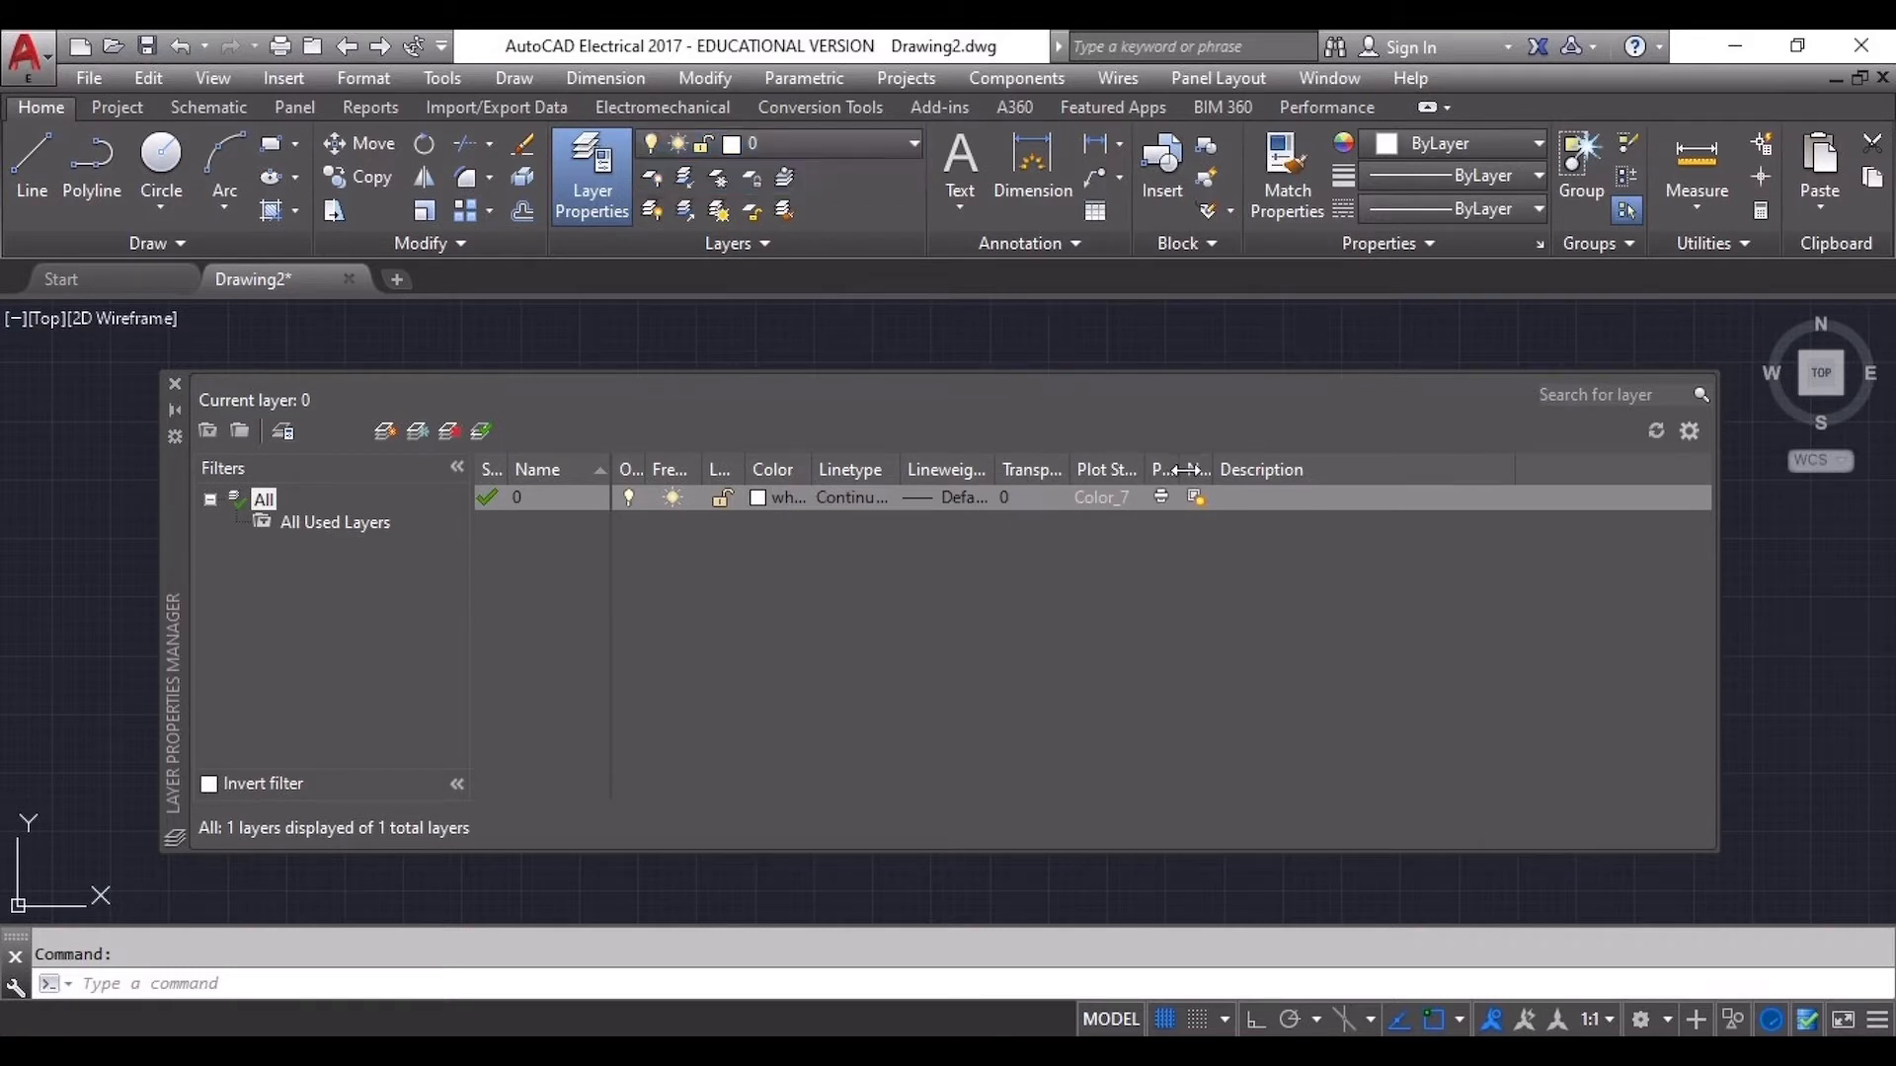
{"action": "left_click_drag", "start_coordinate": [1180, 468], "coordinate": [1351, 464]}
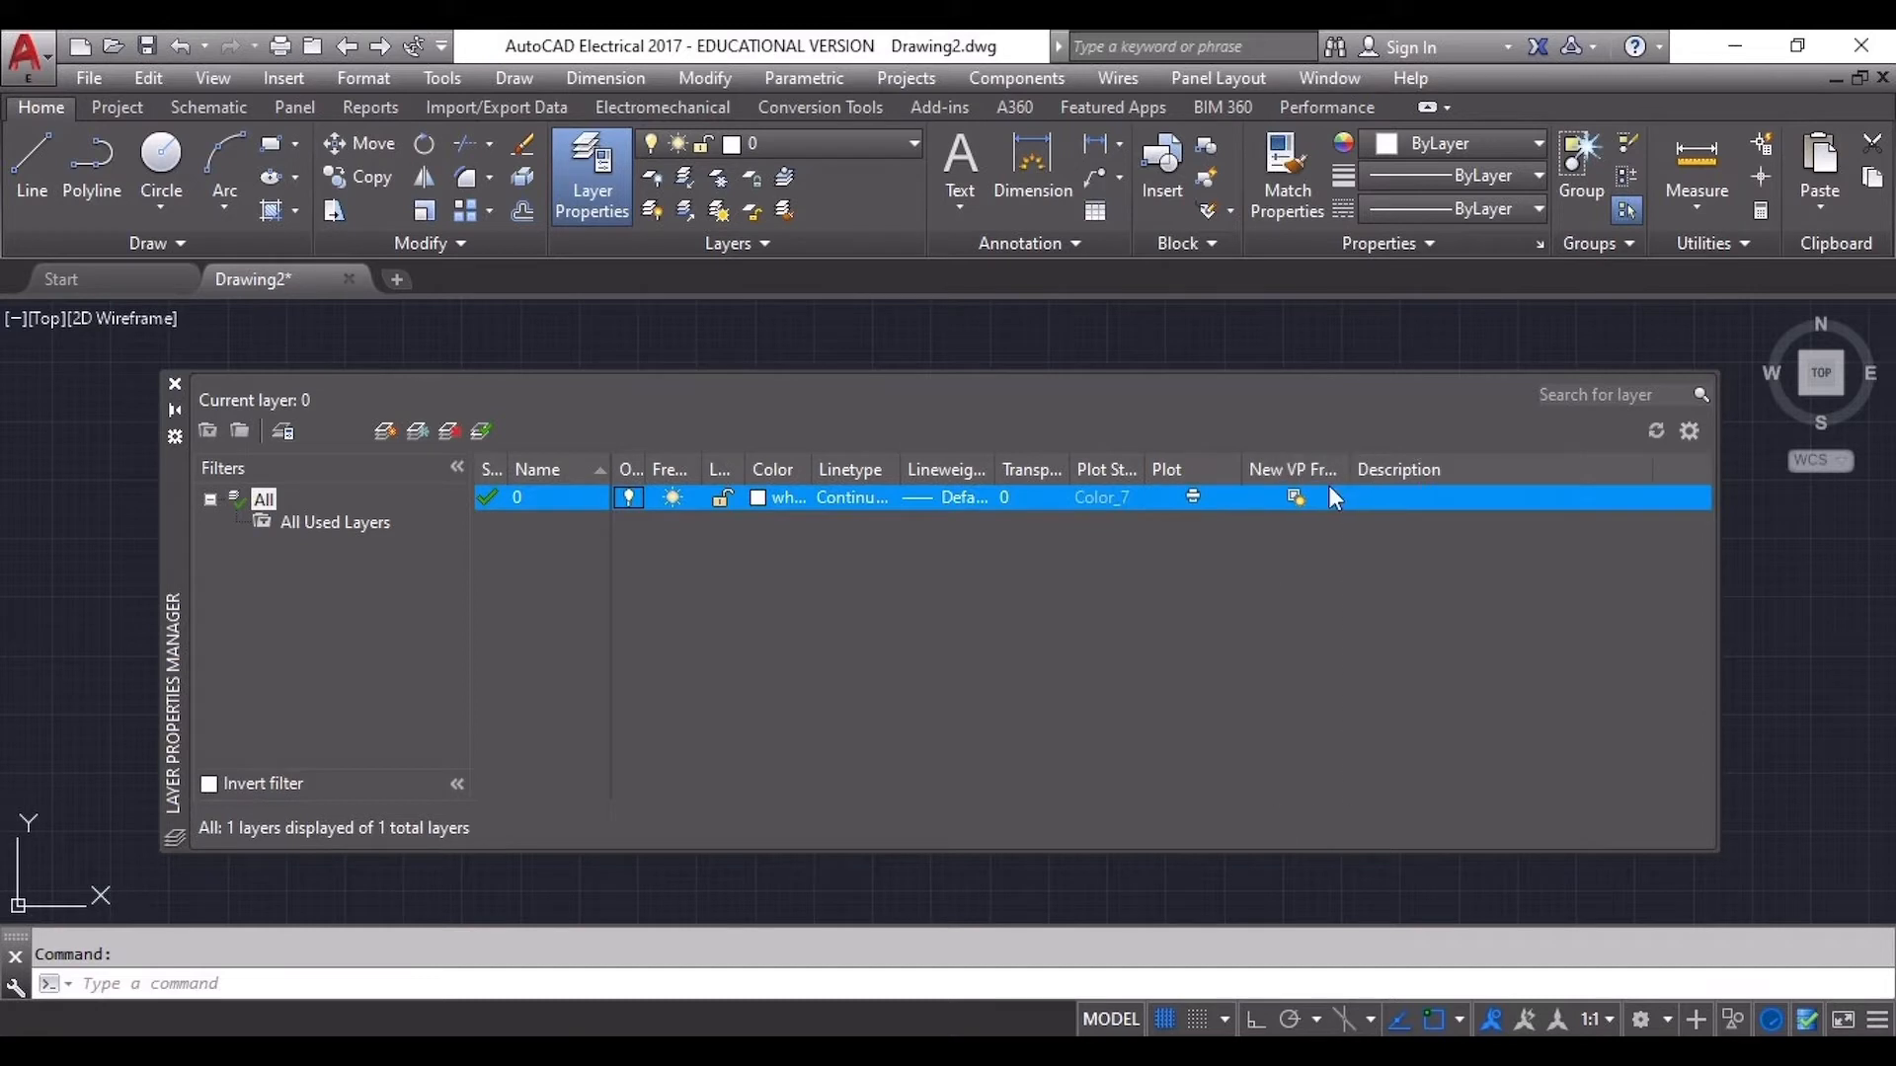
{"action": "left_click", "coordinate": [1189, 502]}
Create a new layer named Carré and set its color to red
{"action": "left_click", "coordinate": [384, 434]}
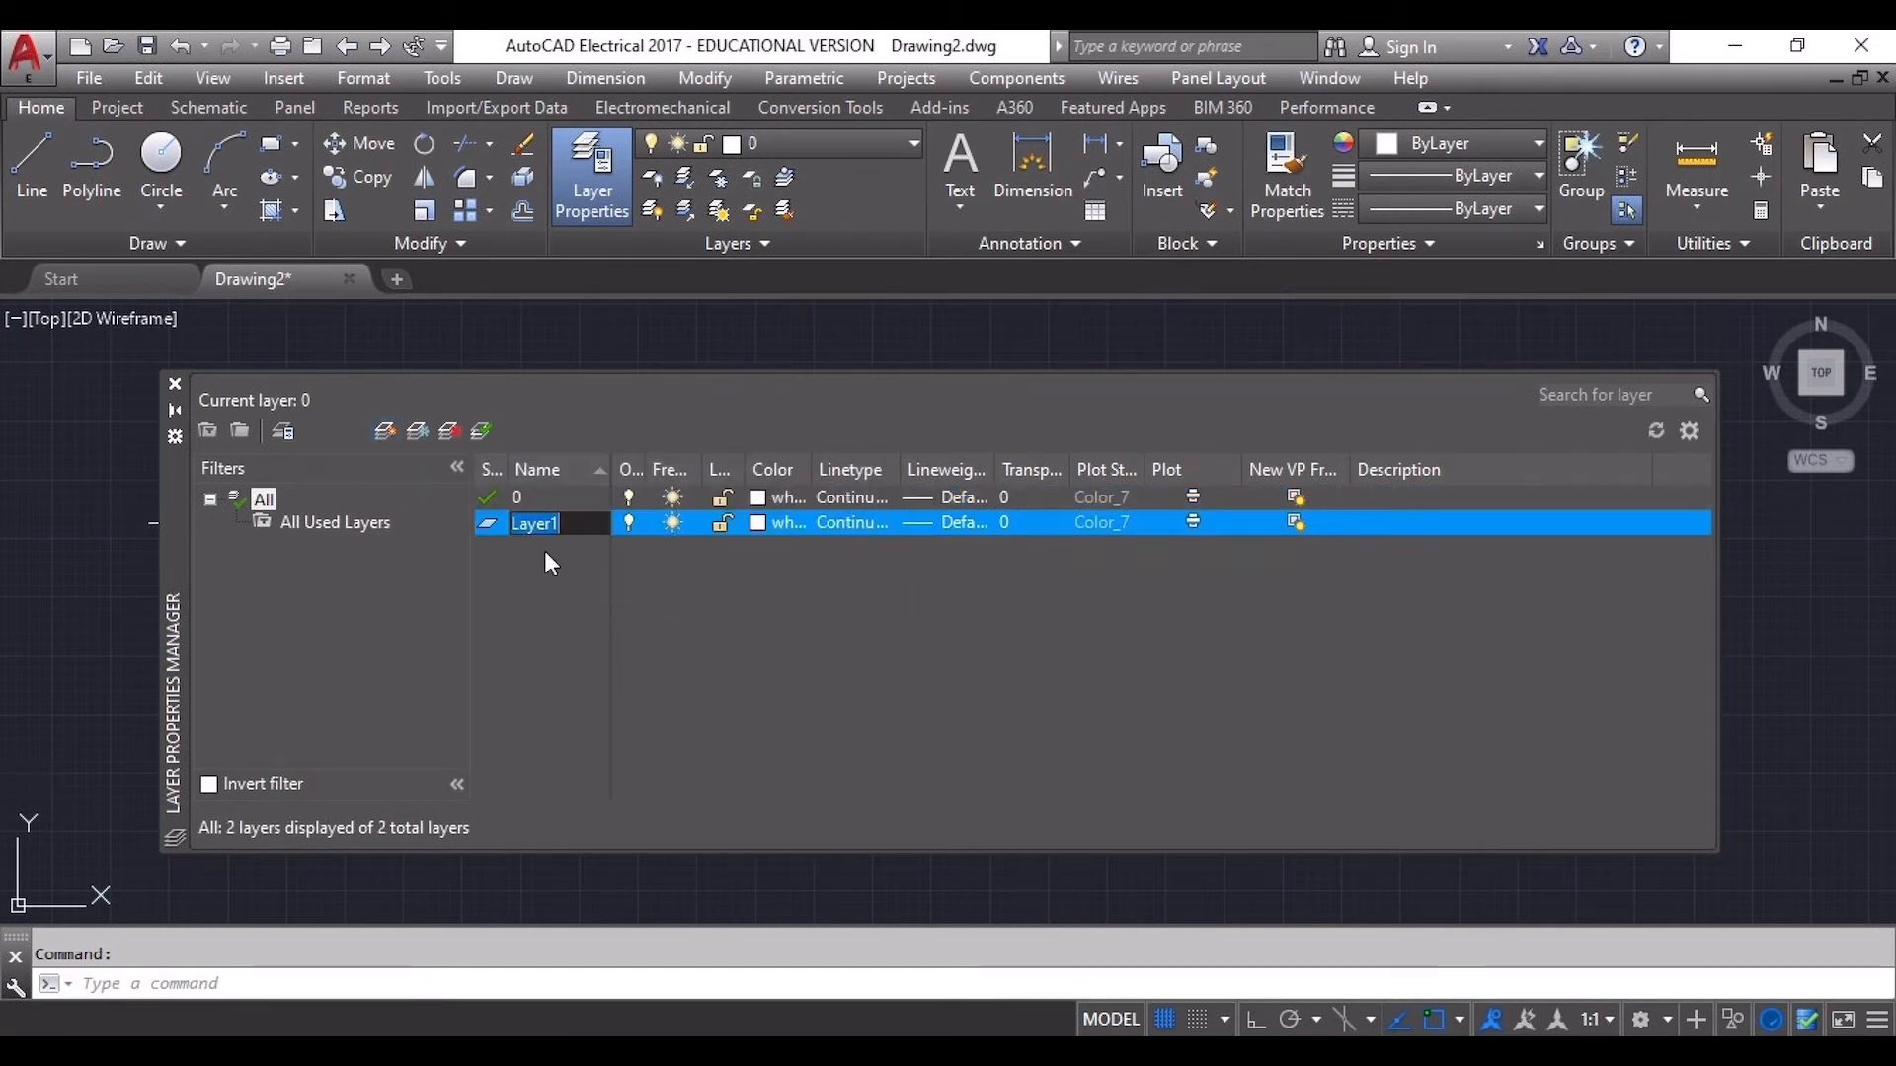
{"action": "type", "text": "Car"}
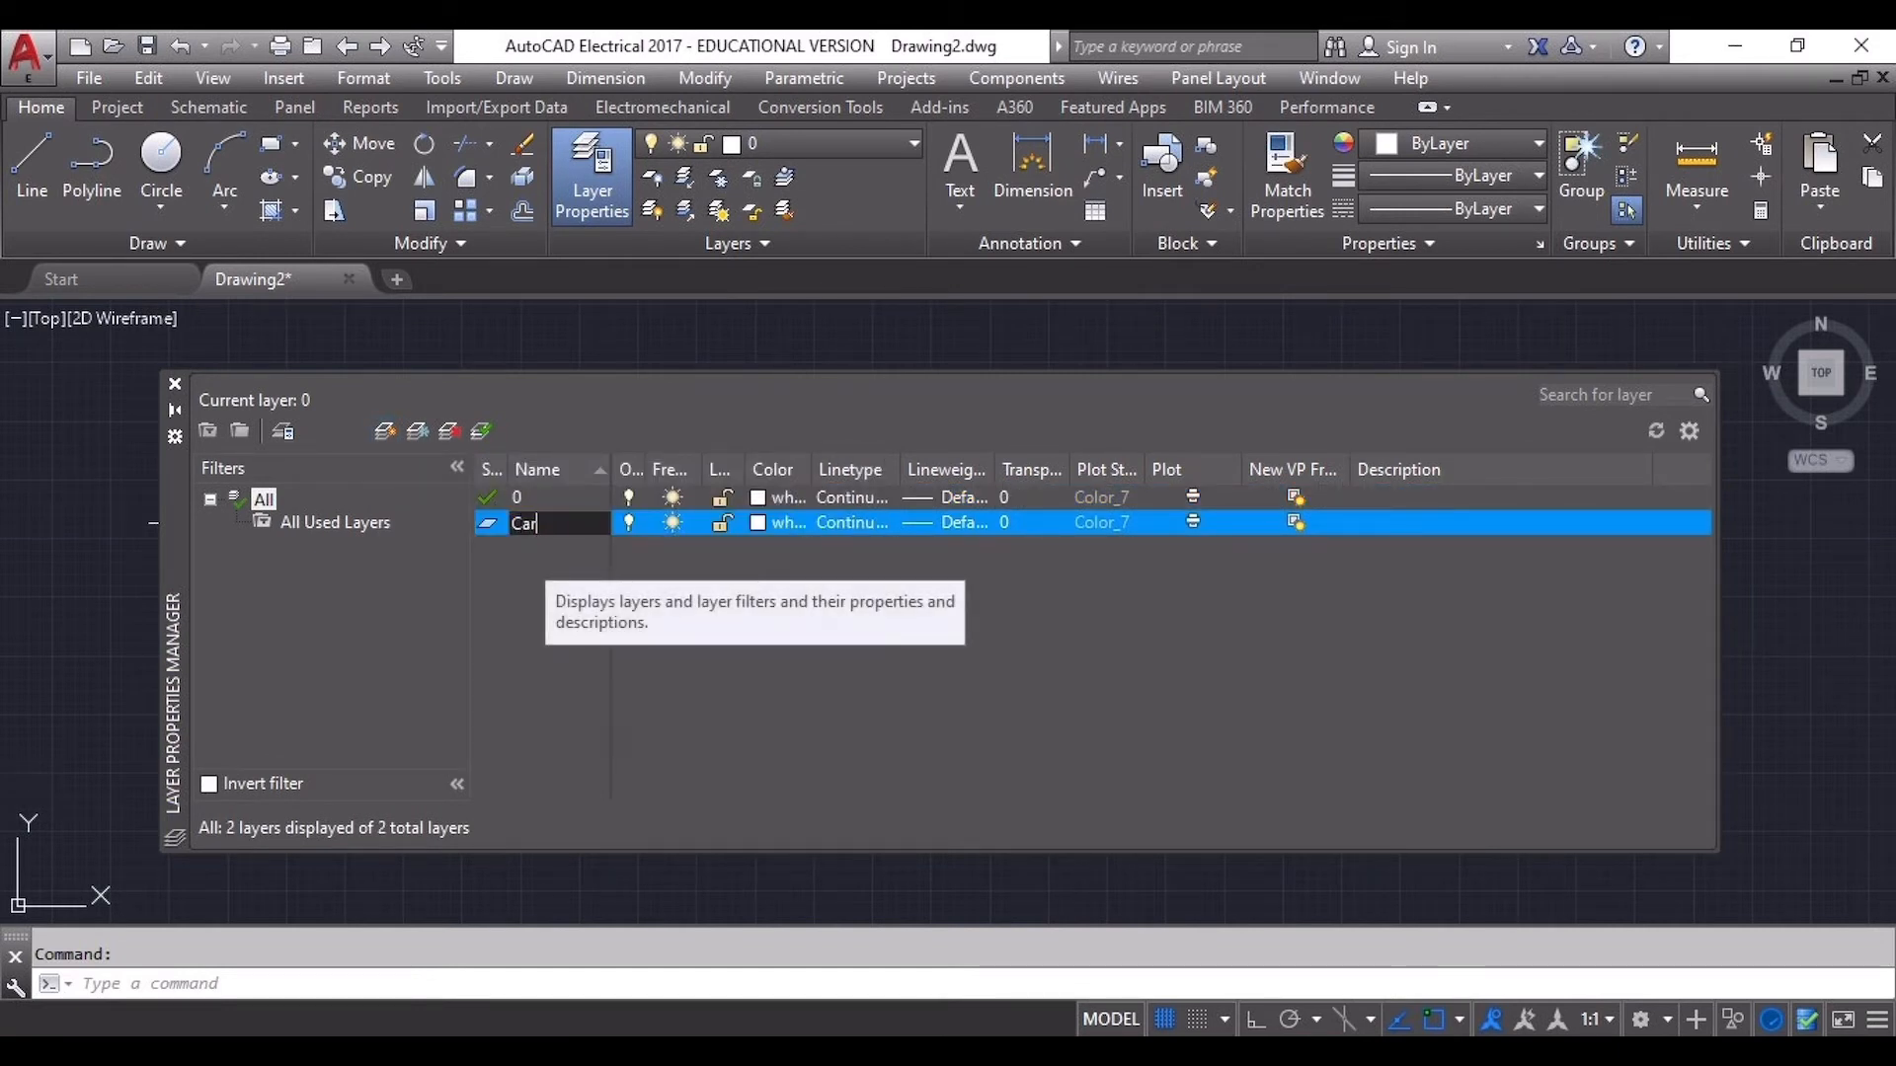
{"action": "type", "text": "re"}
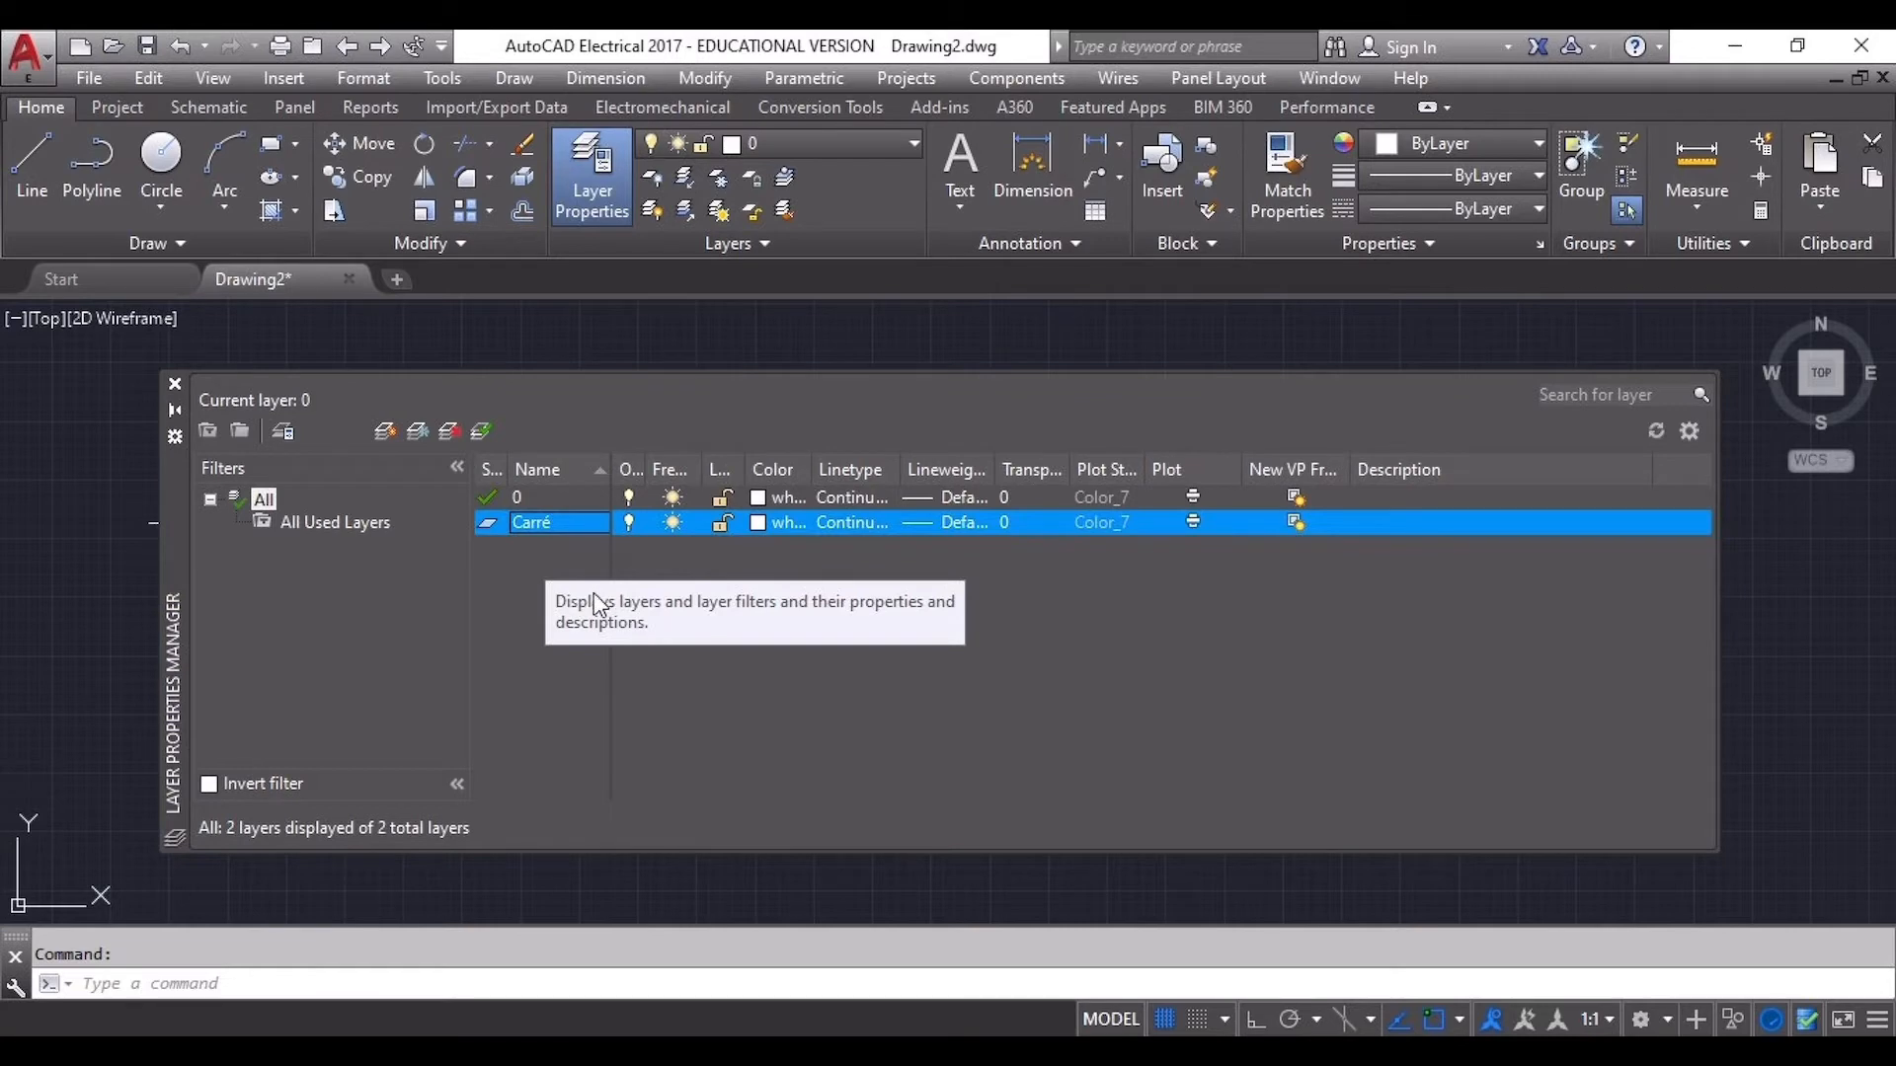
{"action": "left_click", "coordinate": [762, 523]}
{"action": "left_click", "coordinate": [731, 610]}
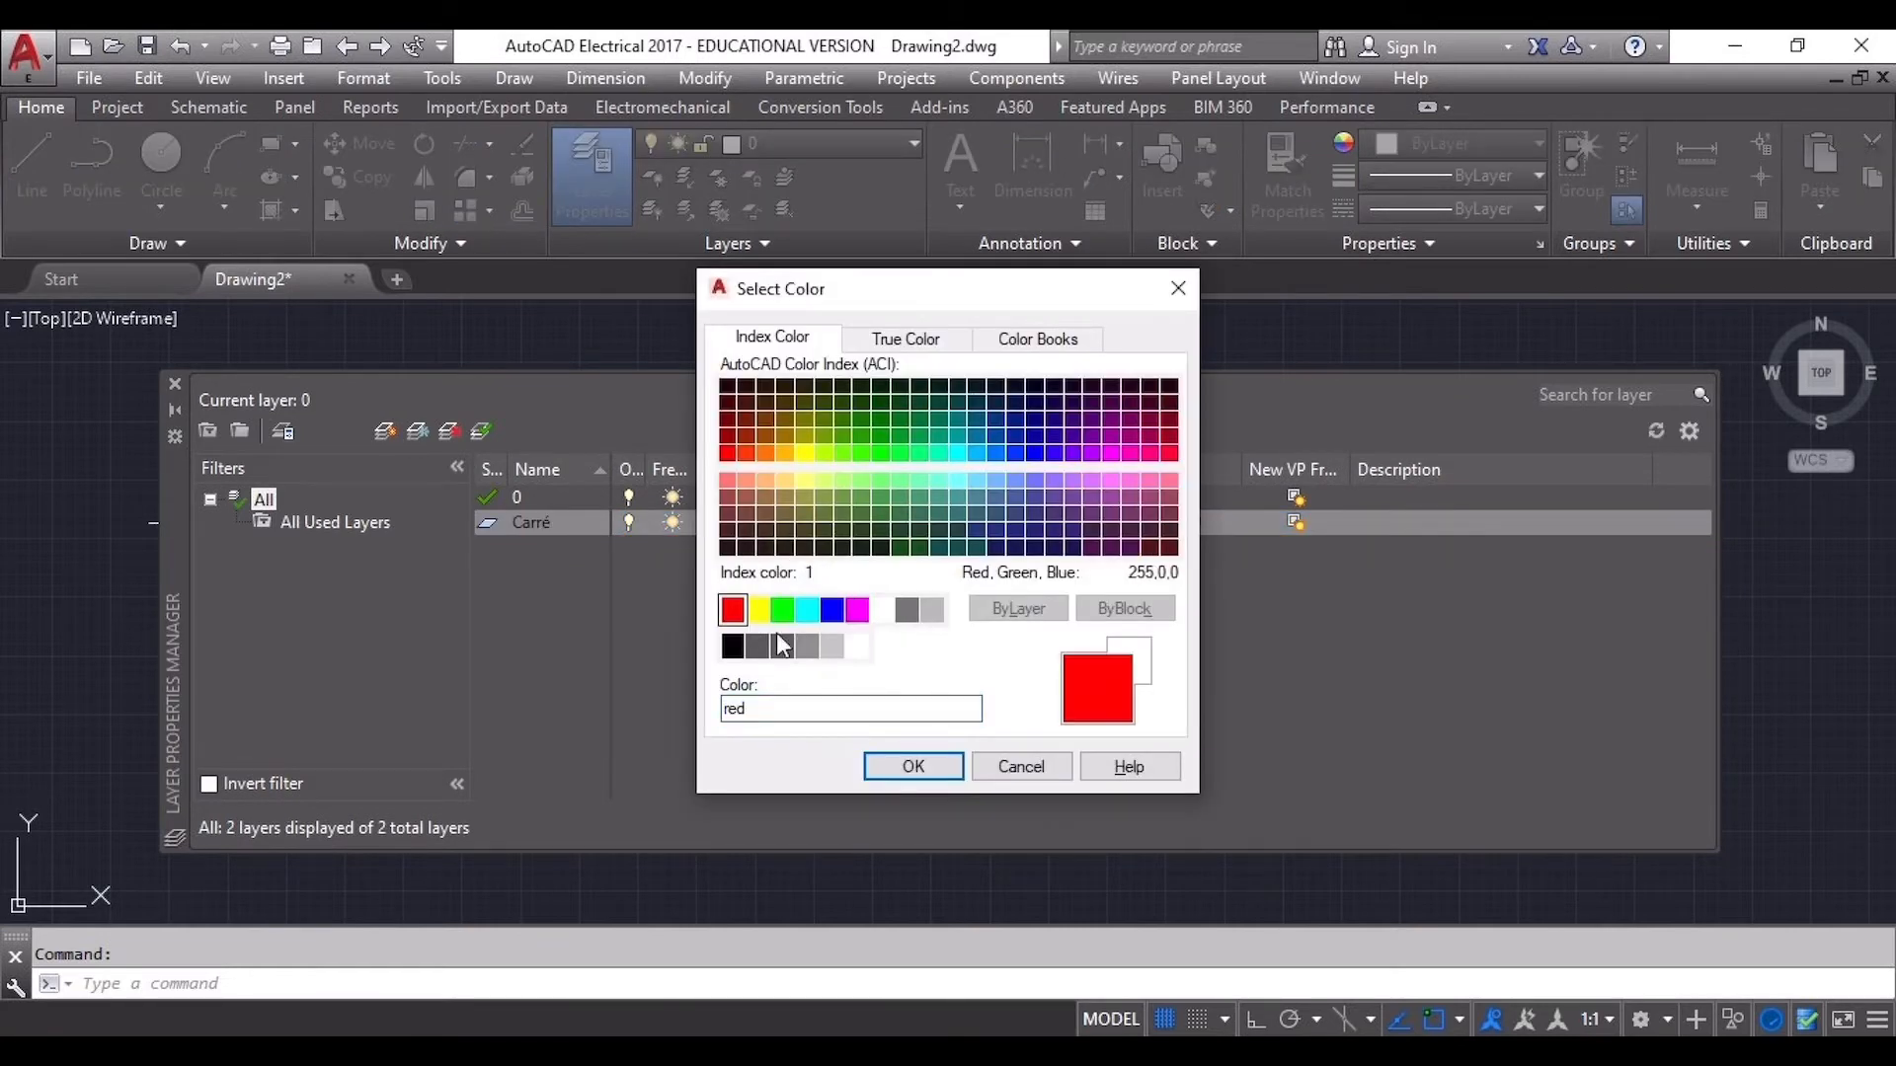
{"action": "left_click", "coordinate": [913, 767]}
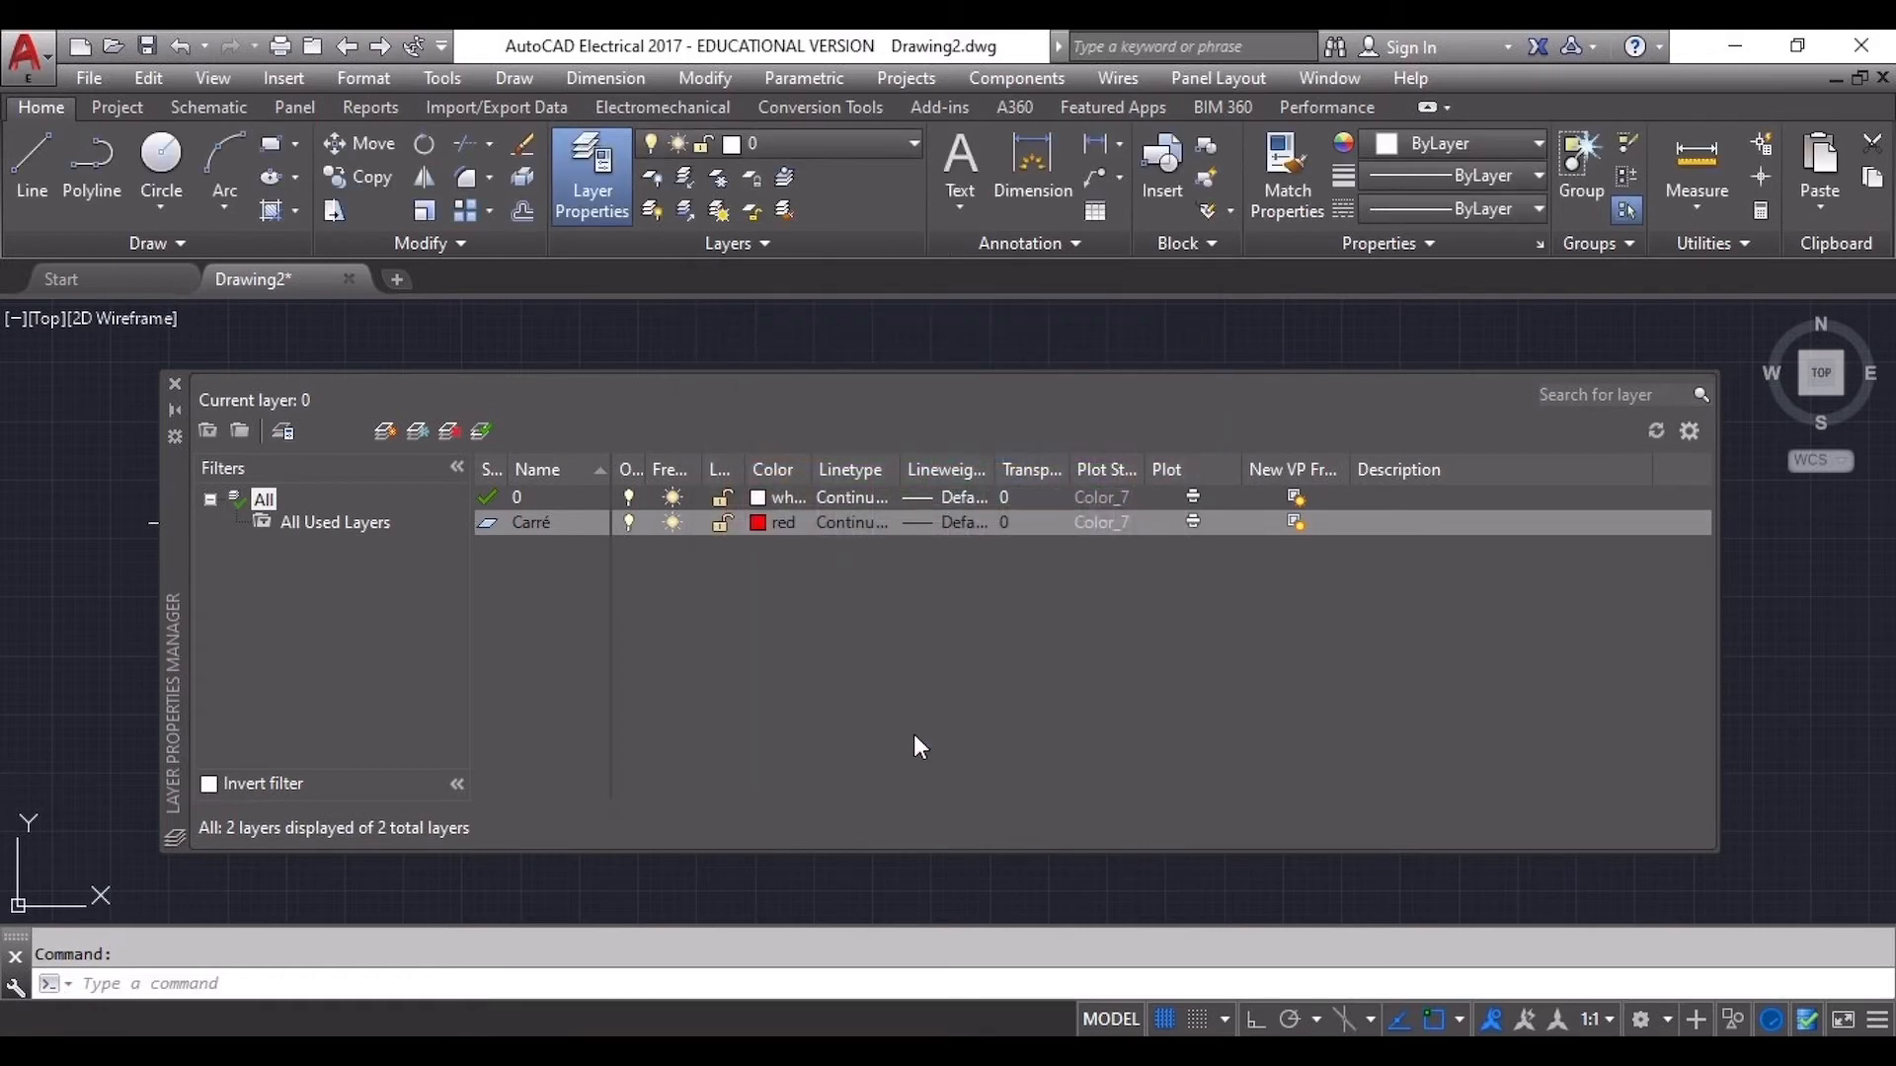
Load the ACAD_ISO03W100 (ISO dash space) linetype and assign it to the Carré layer
{"action": "left_click", "coordinate": [866, 521]}
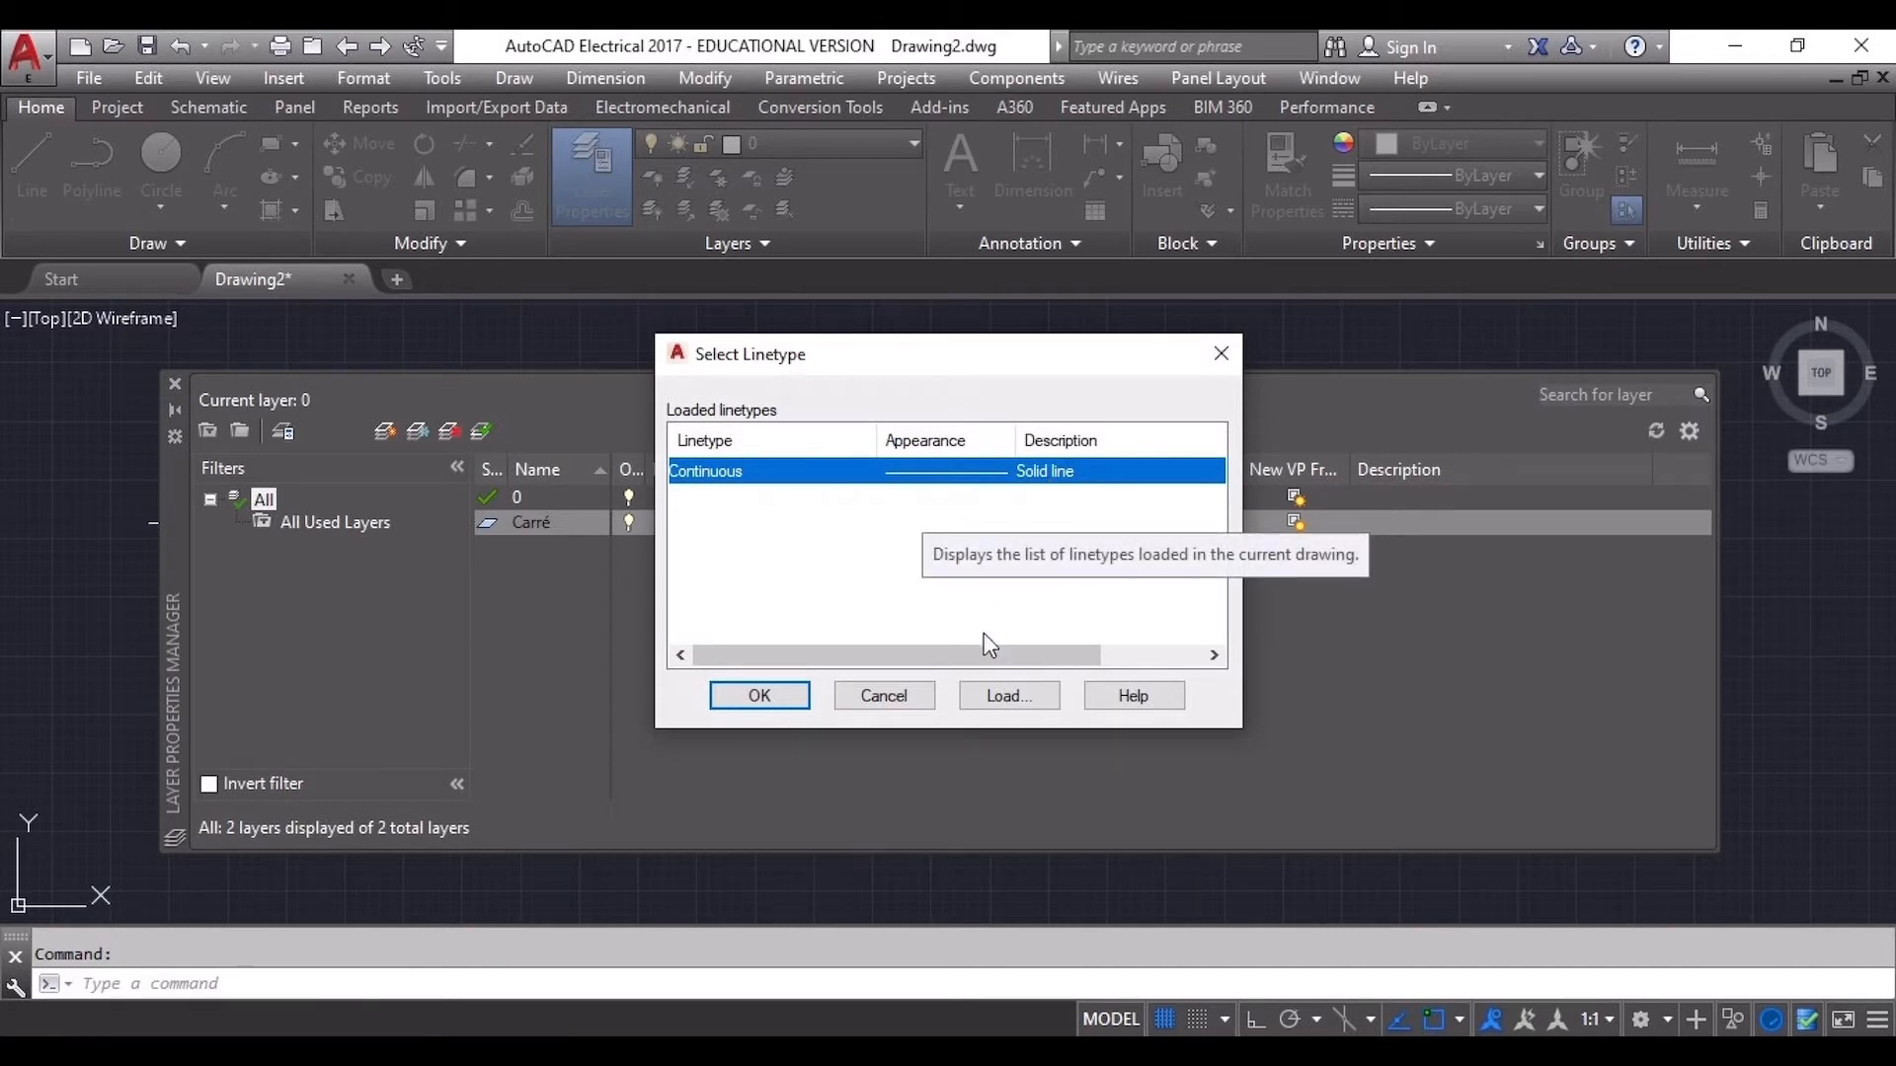
{"action": "left_click", "coordinate": [1023, 699]}
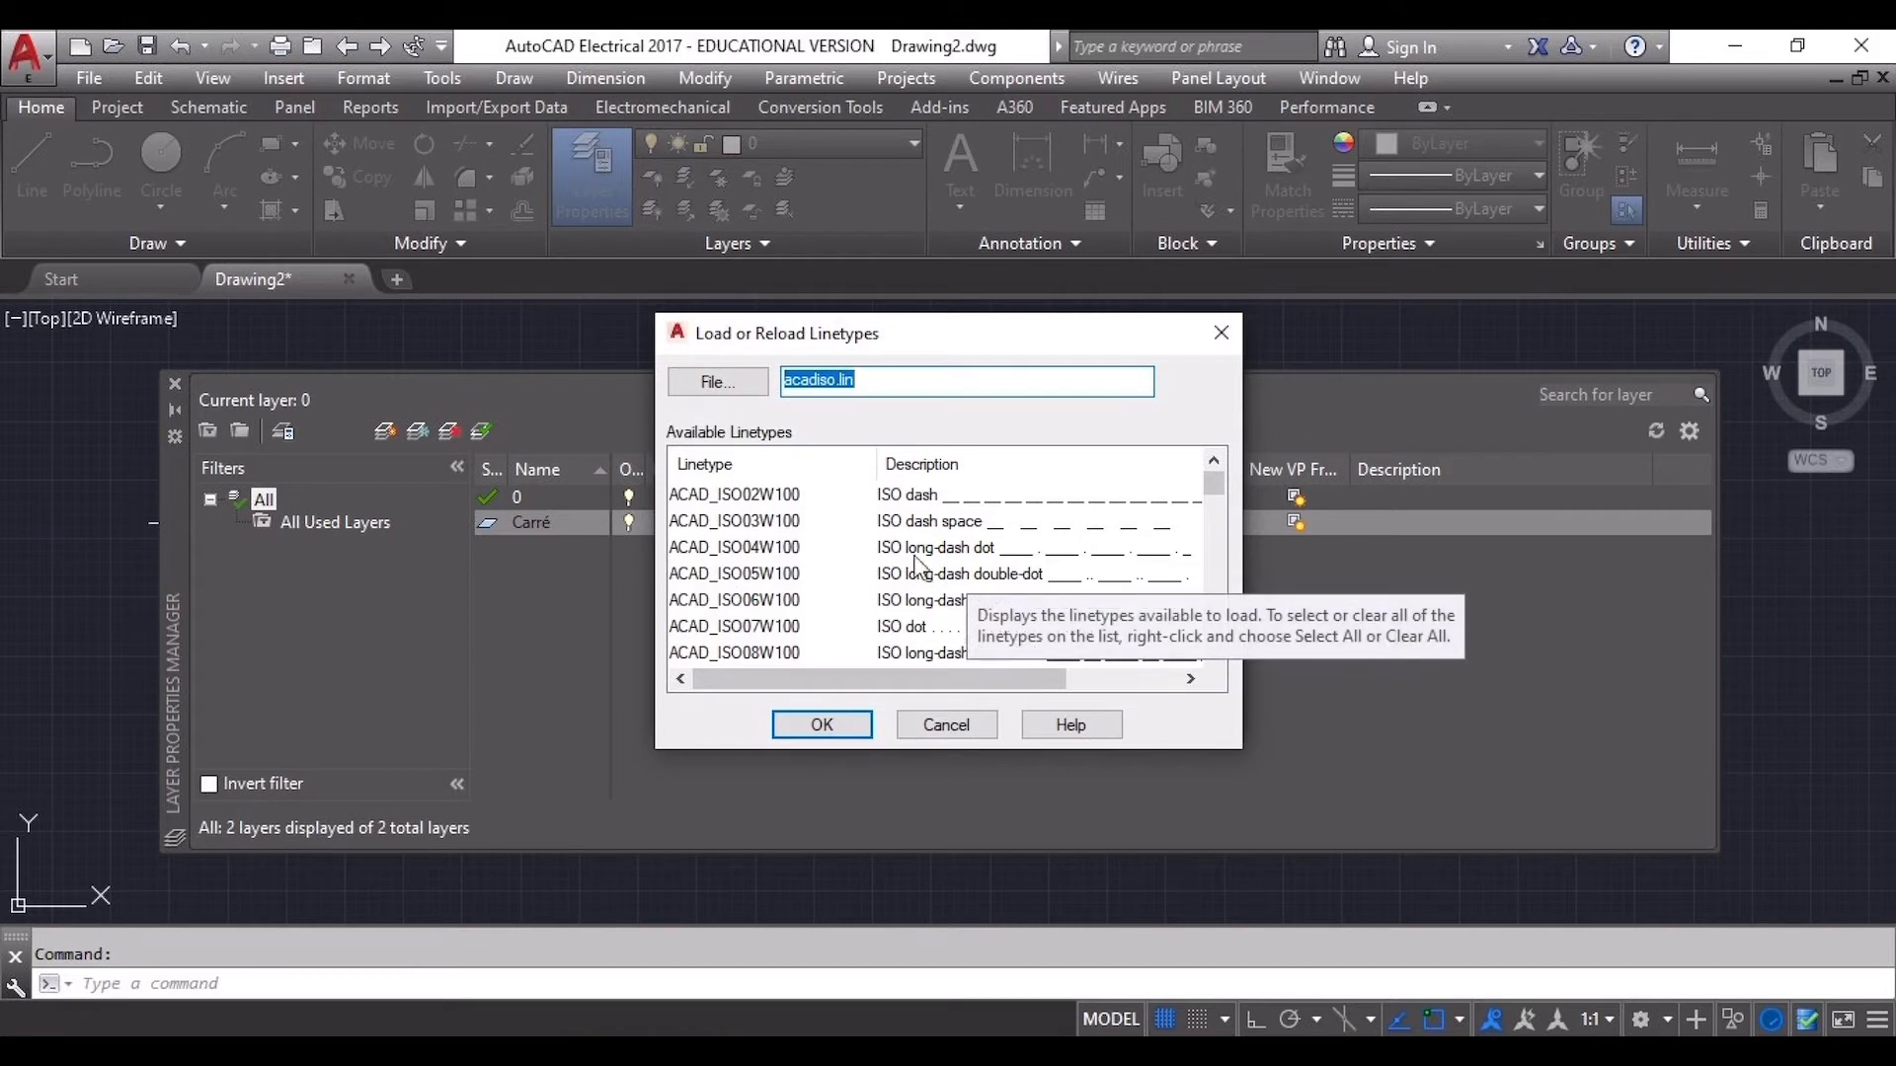
{"action": "left_click_drag", "start_coordinate": [1212, 488], "coordinate": [1041, 527]}
{"action": "left_click", "coordinate": [894, 524]}
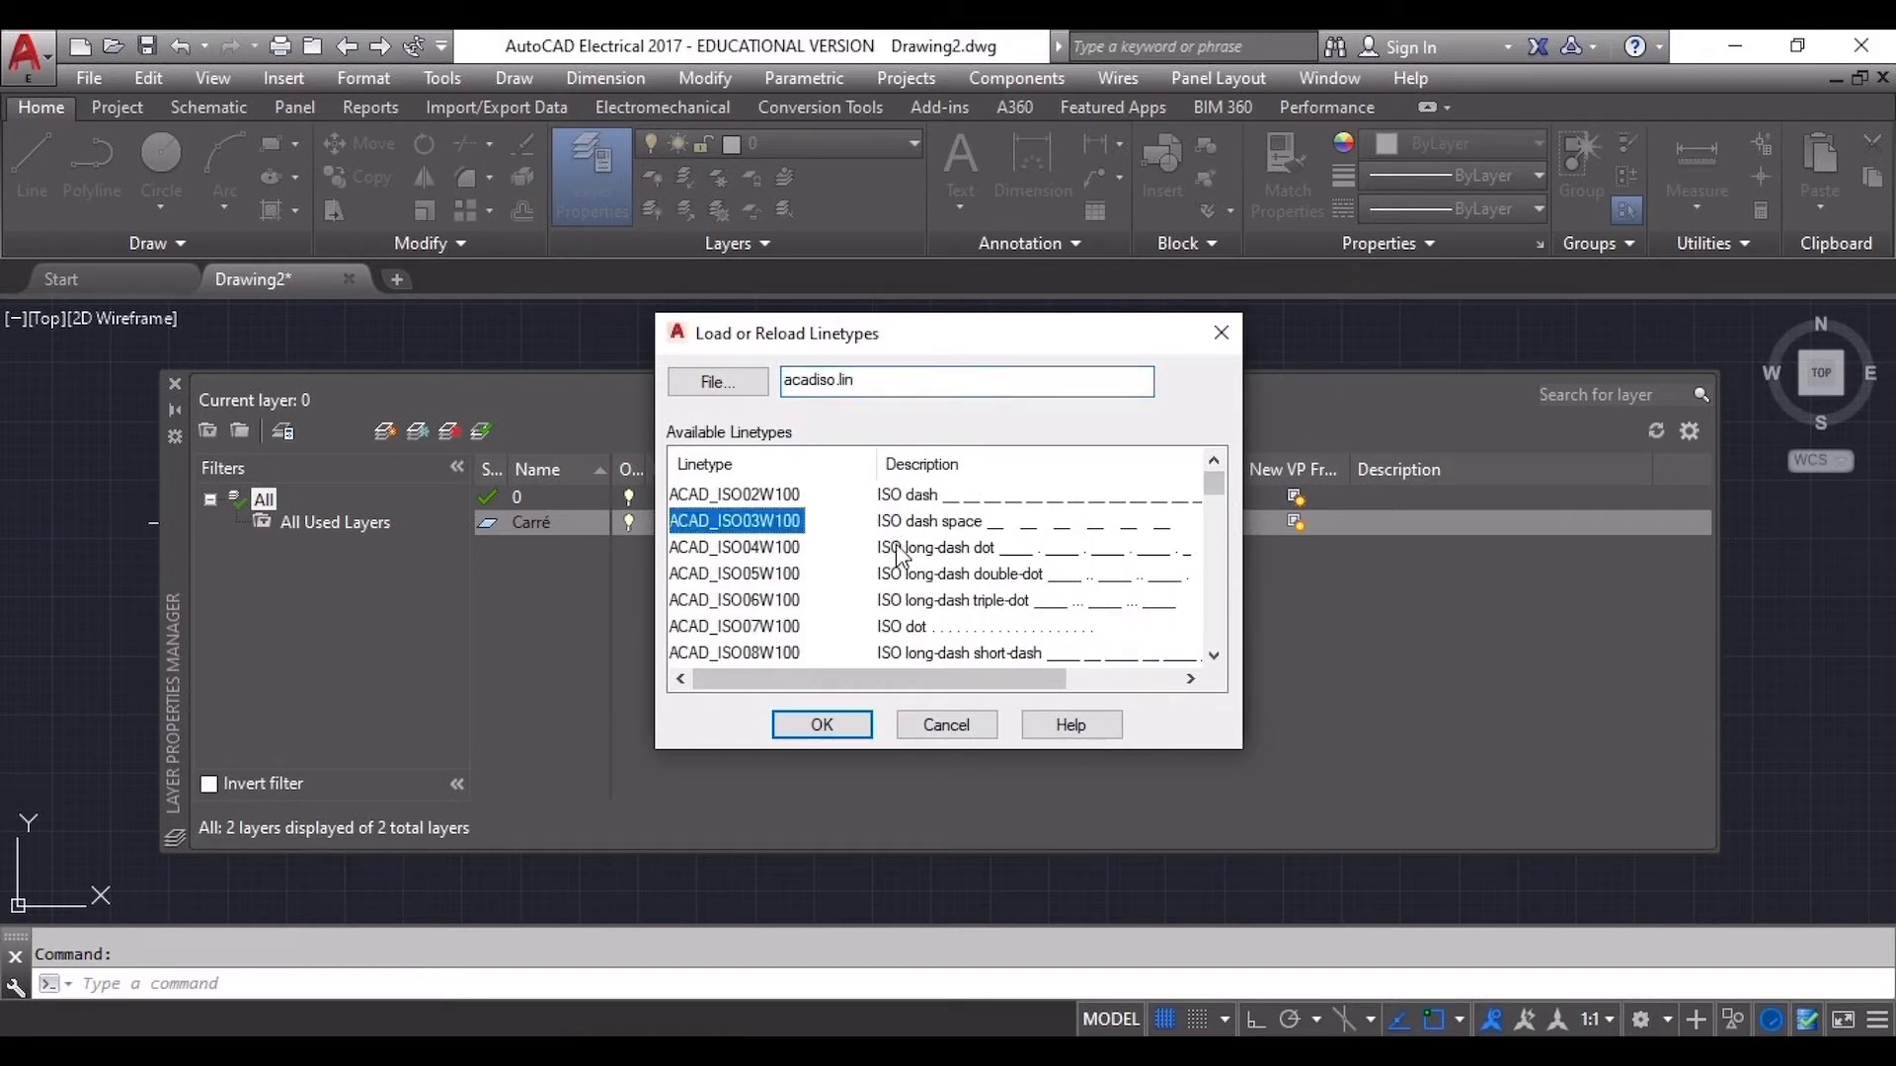
{"action": "left_click", "coordinate": [813, 729]}
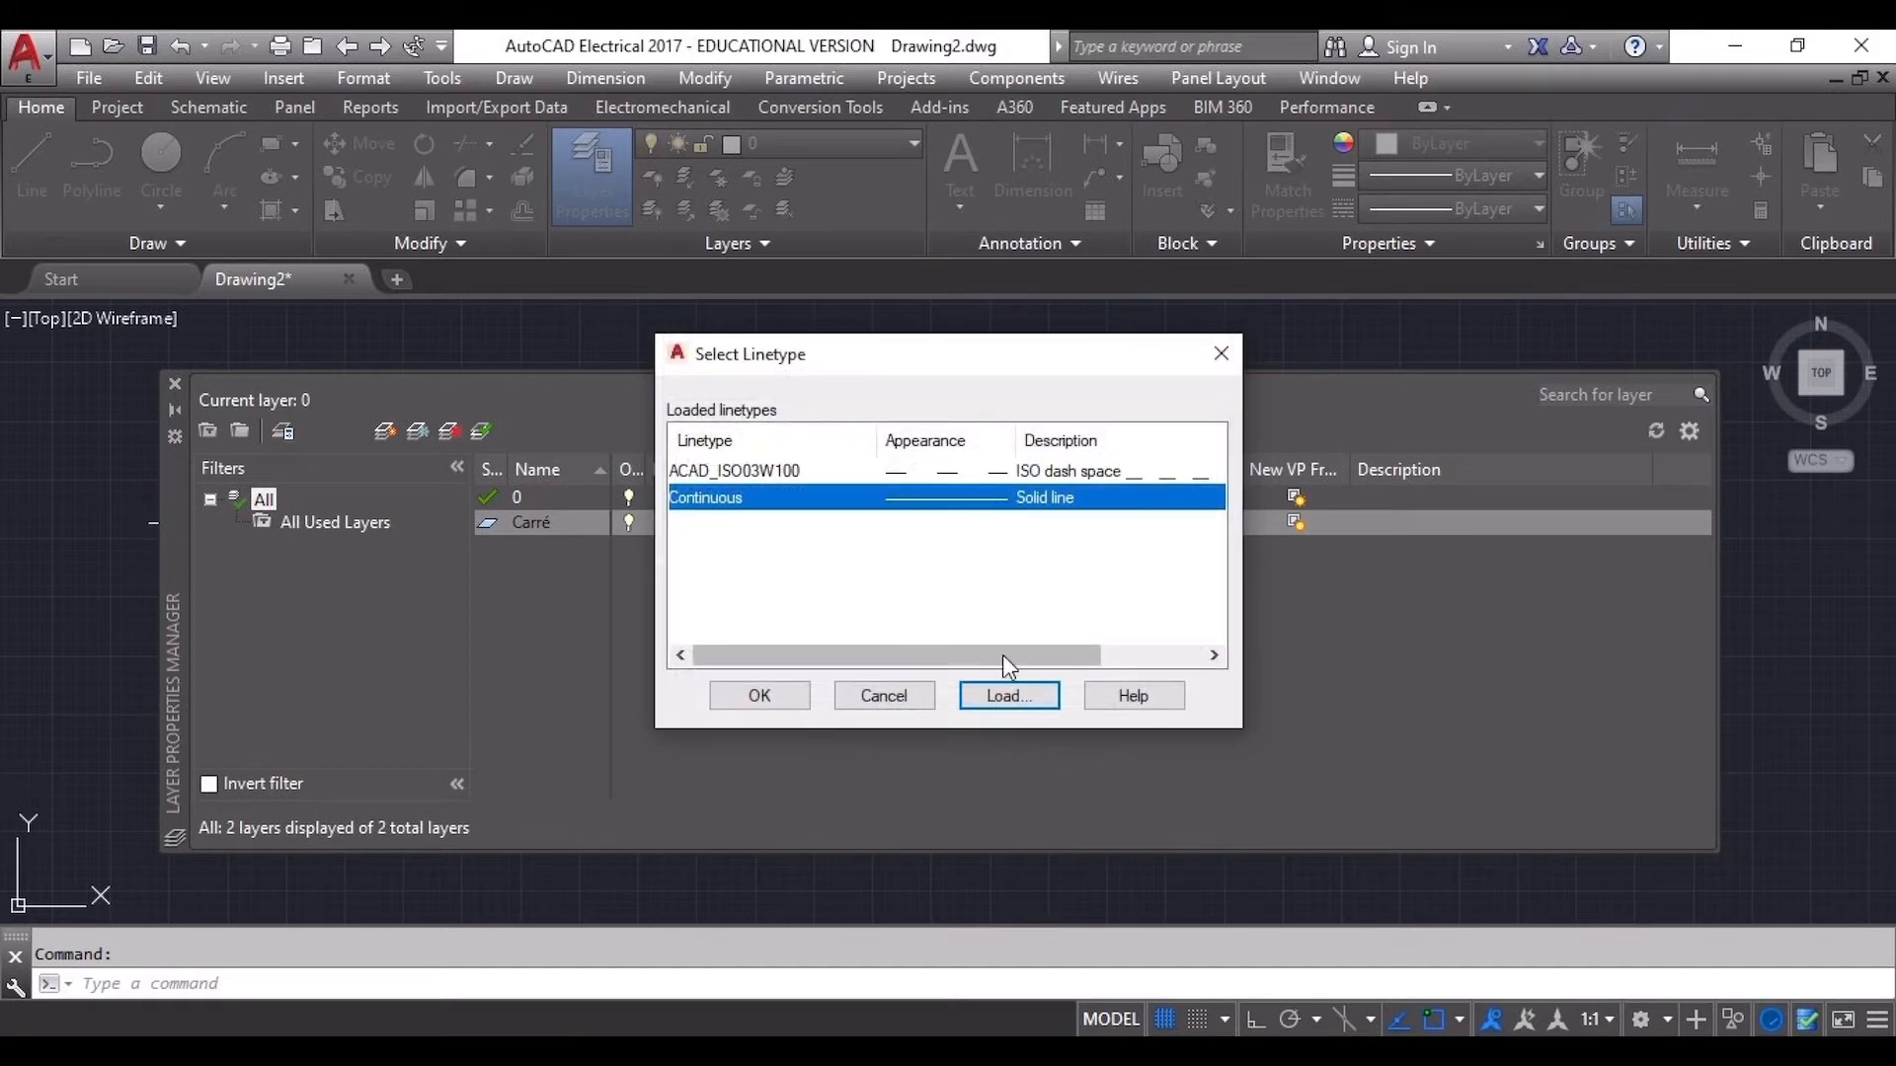
{"action": "left_click", "coordinate": [925, 473]}
{"action": "left_click", "coordinate": [763, 697]}
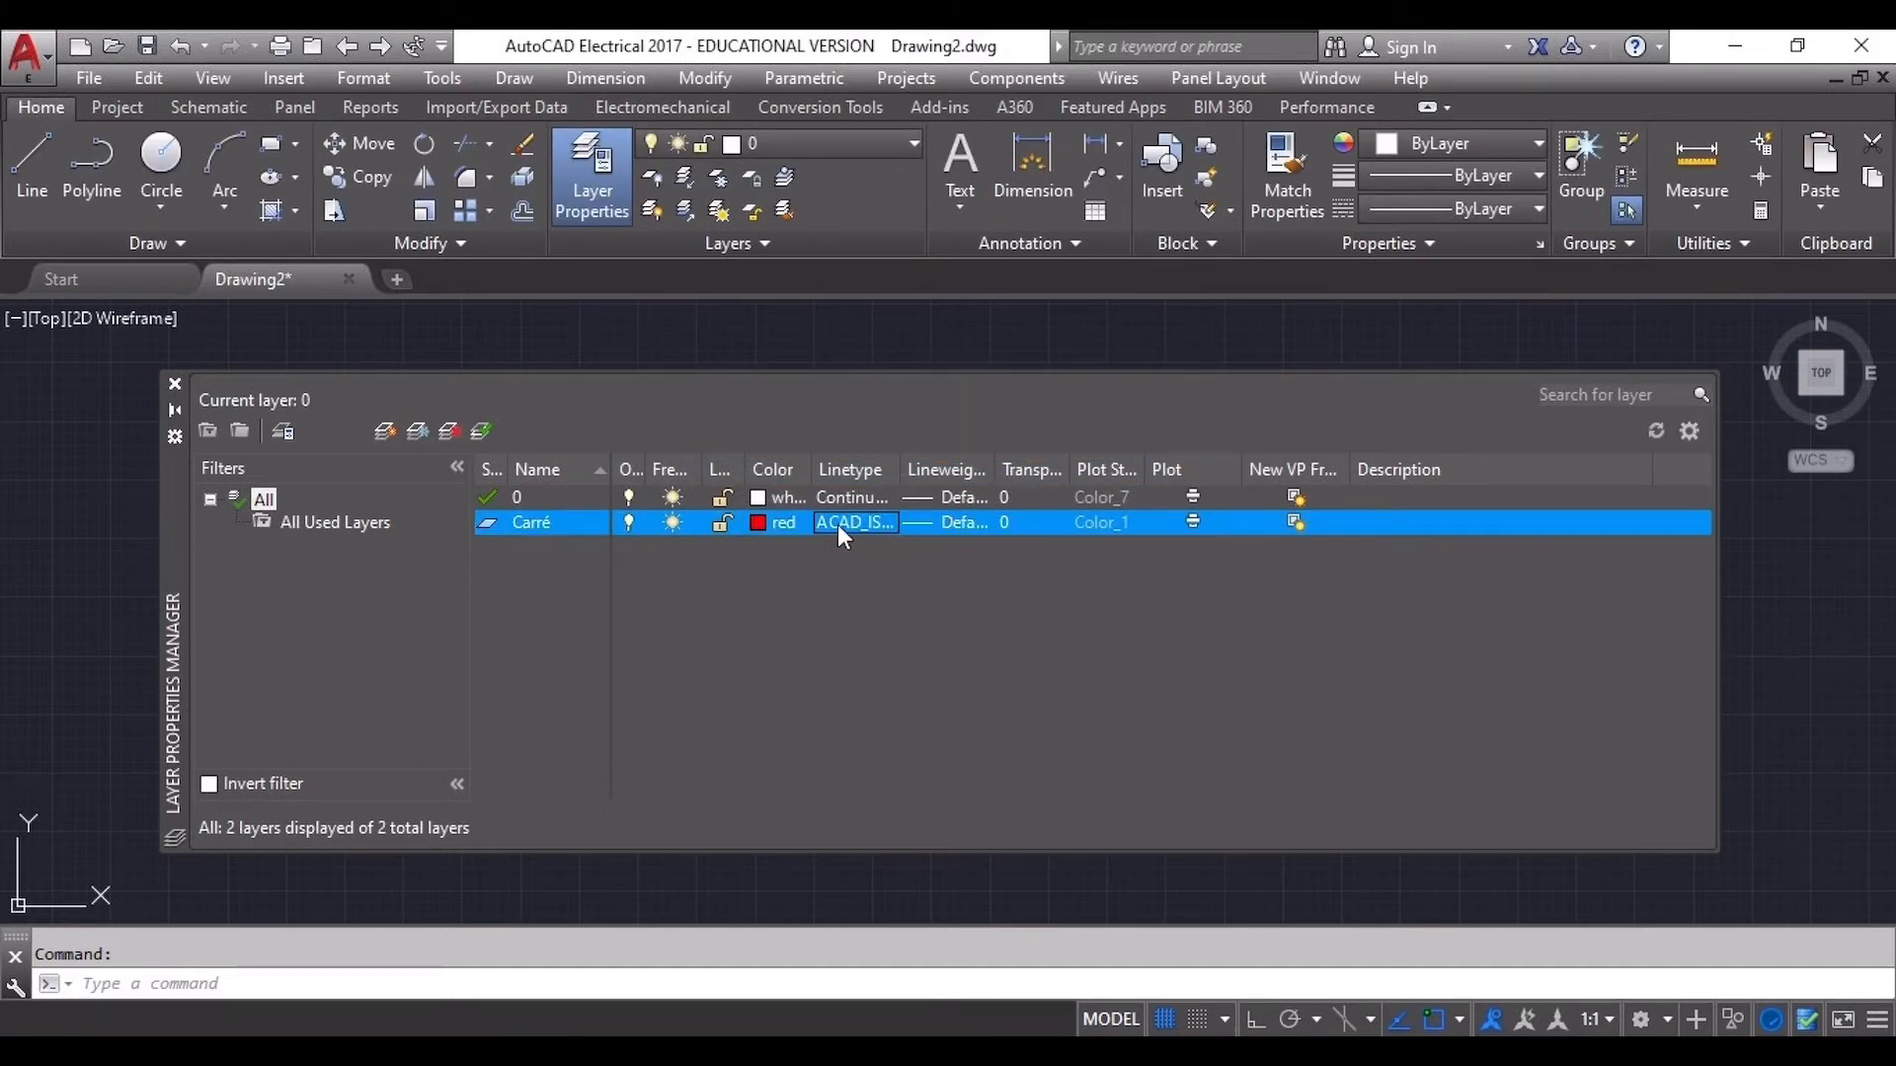
Widen the Linetype column to fit its contents and reselect ACAD_ISO03W100 for the Carré layer
{"action": "double_click", "coordinate": [895, 464]}
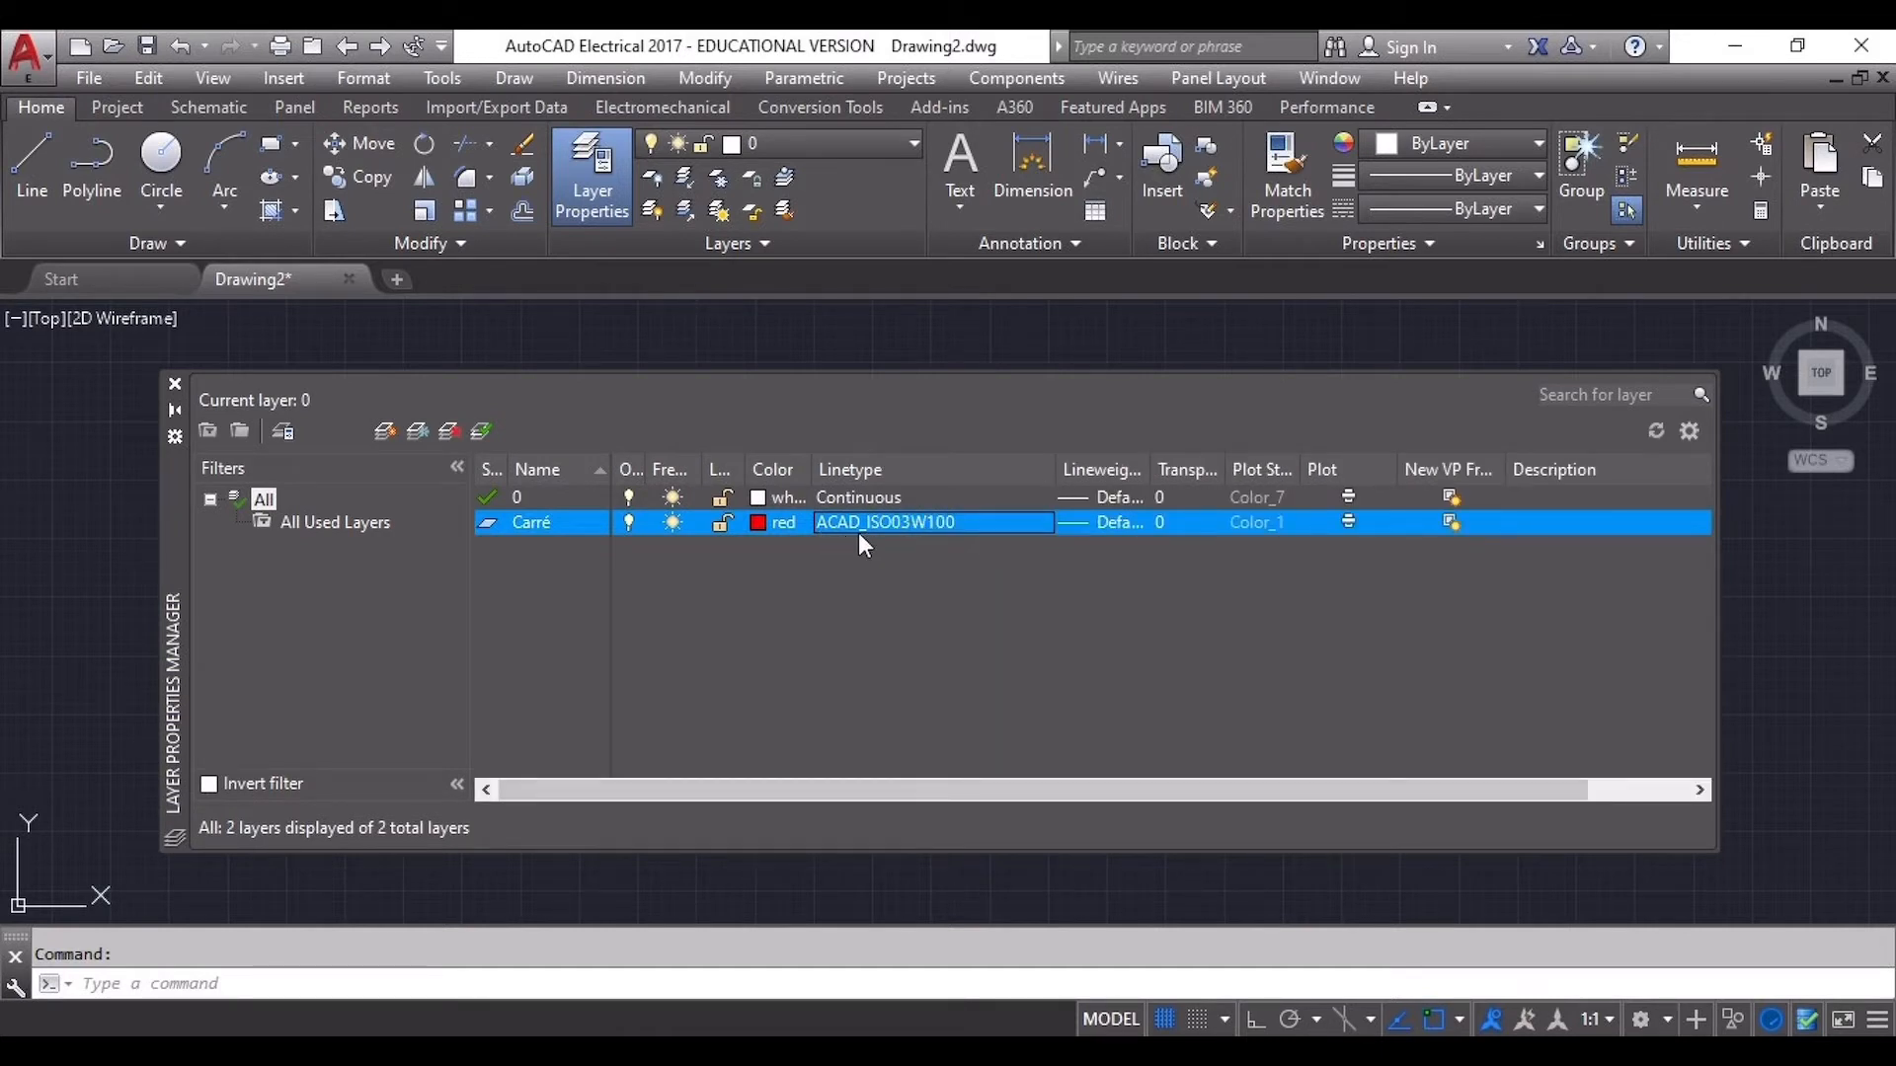
{"action": "left_click", "coordinate": [925, 523]}
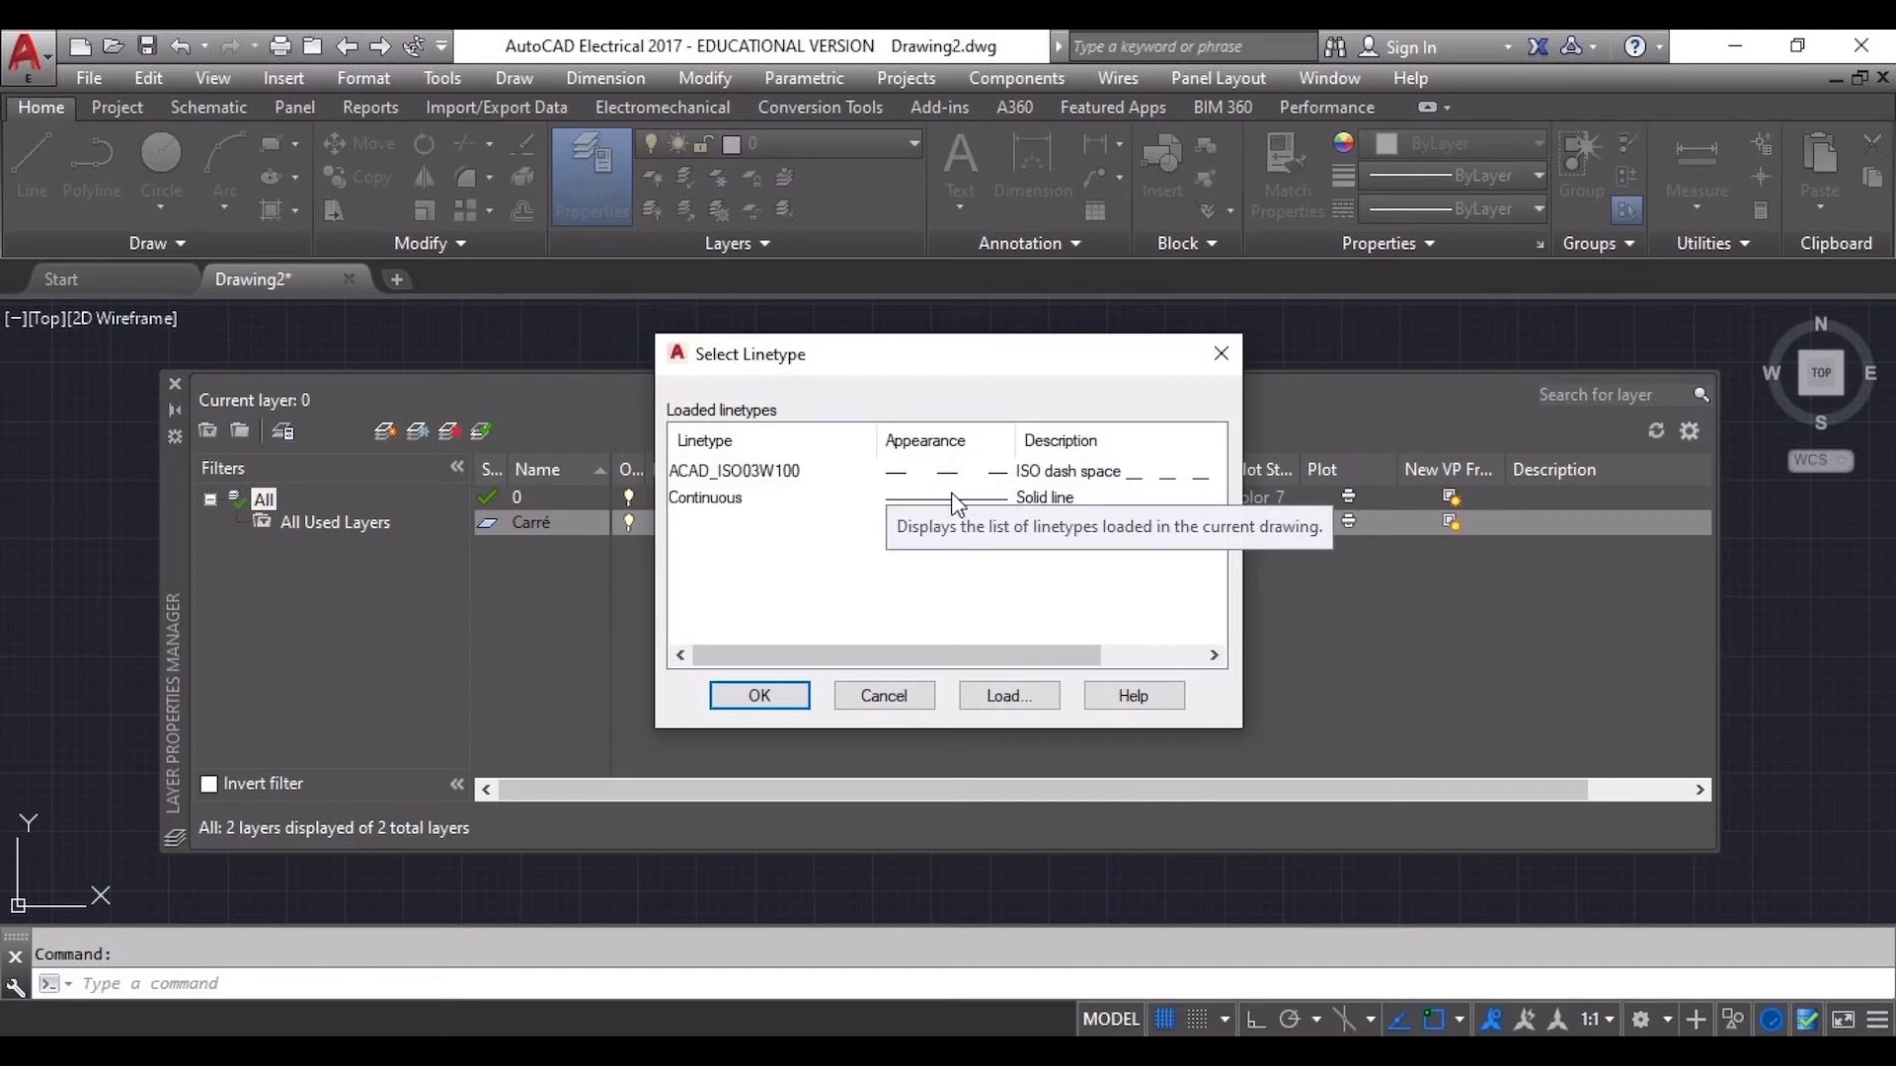
{"action": "left_click", "coordinate": [753, 696]}
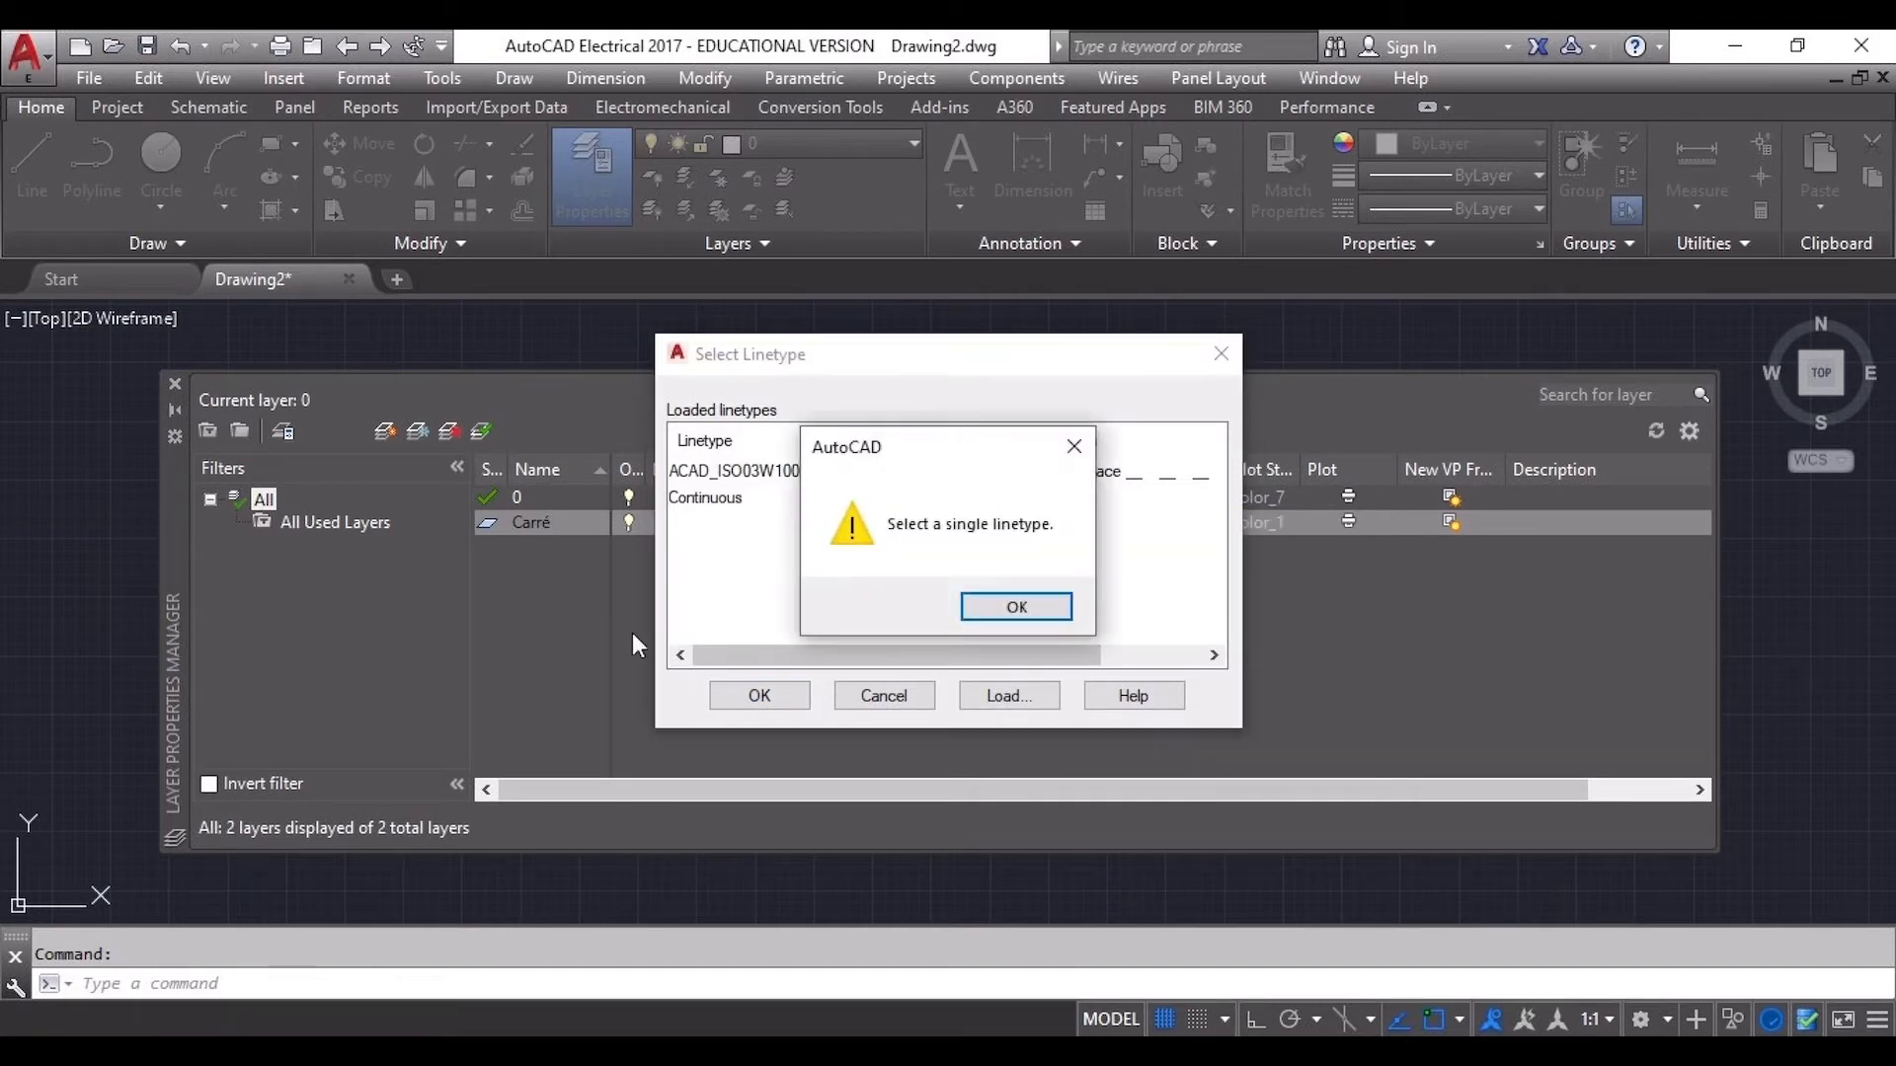
{"action": "left_click", "coordinate": [1016, 605]}
{"action": "left_click", "coordinate": [820, 474]}
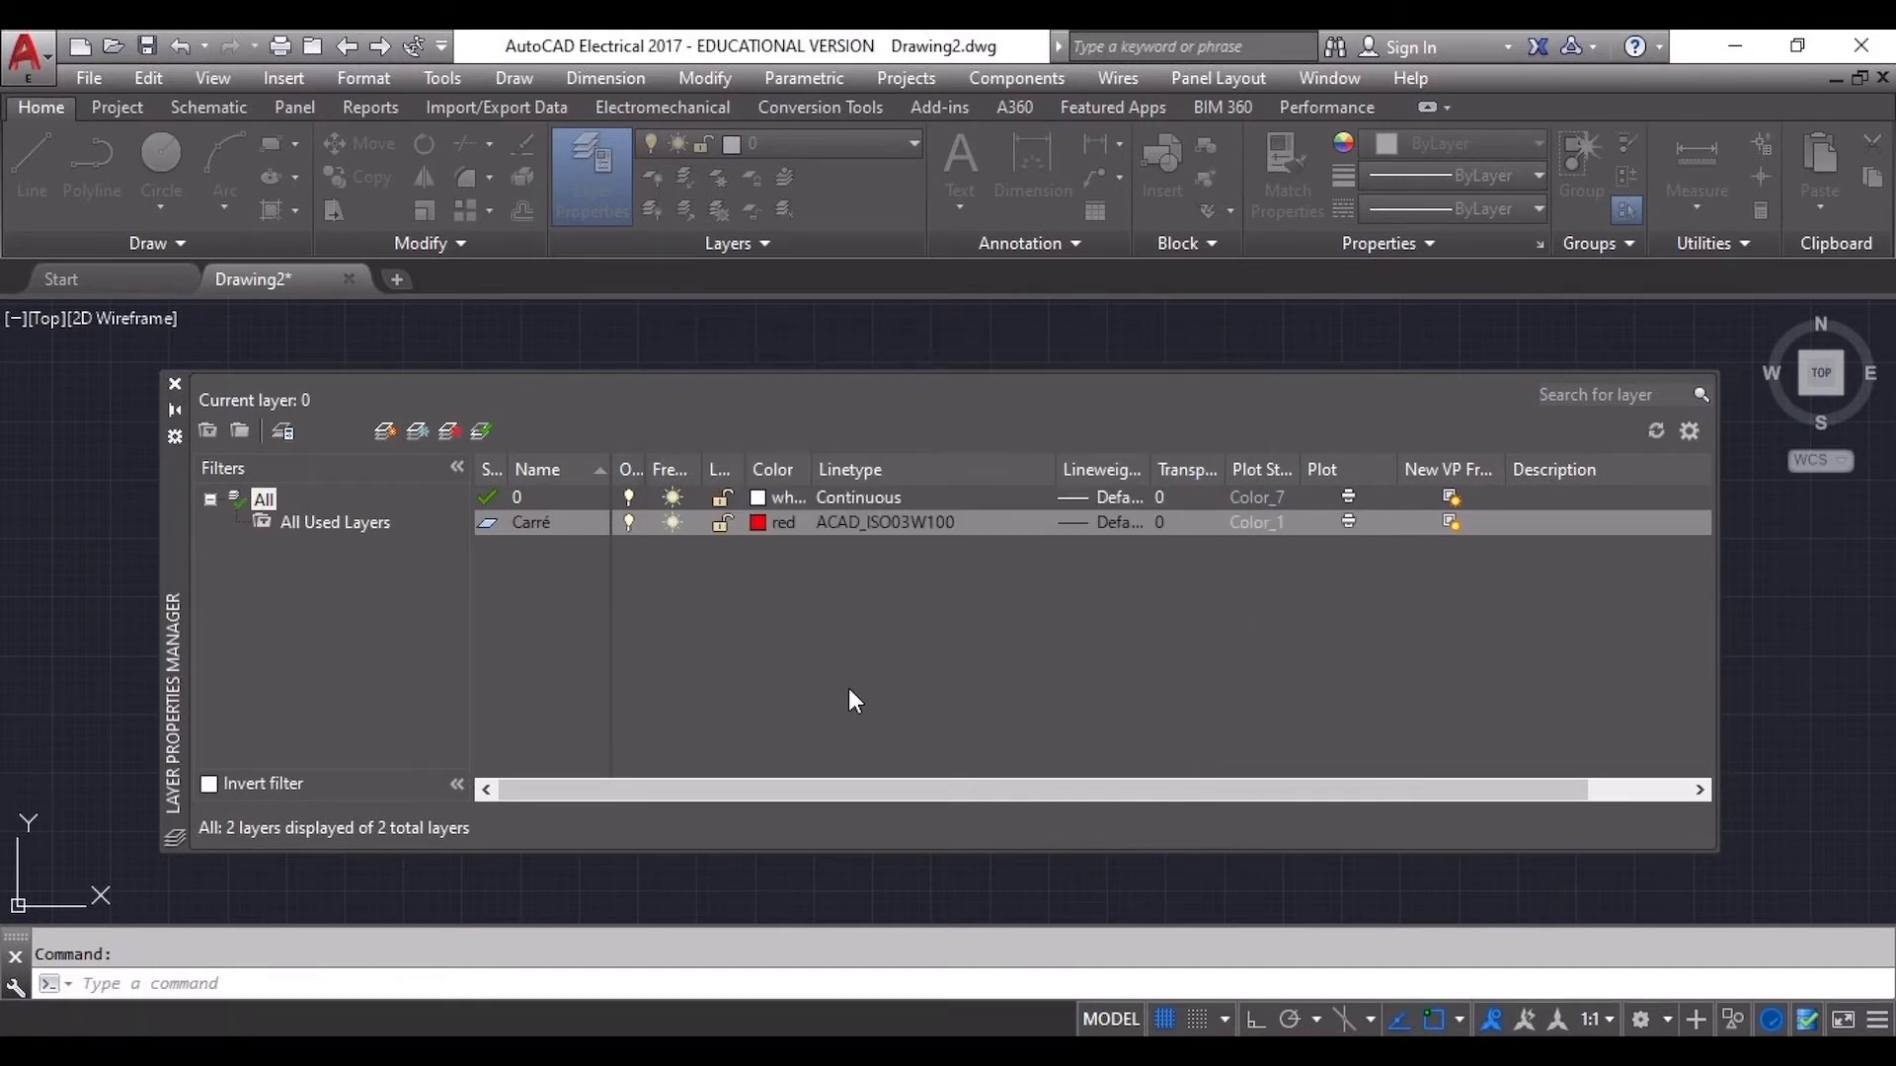
{"action": "left_click", "coordinate": [782, 699]}
Create a new layer named Triangle and set its color to green
{"action": "left_click", "coordinate": [383, 433]}
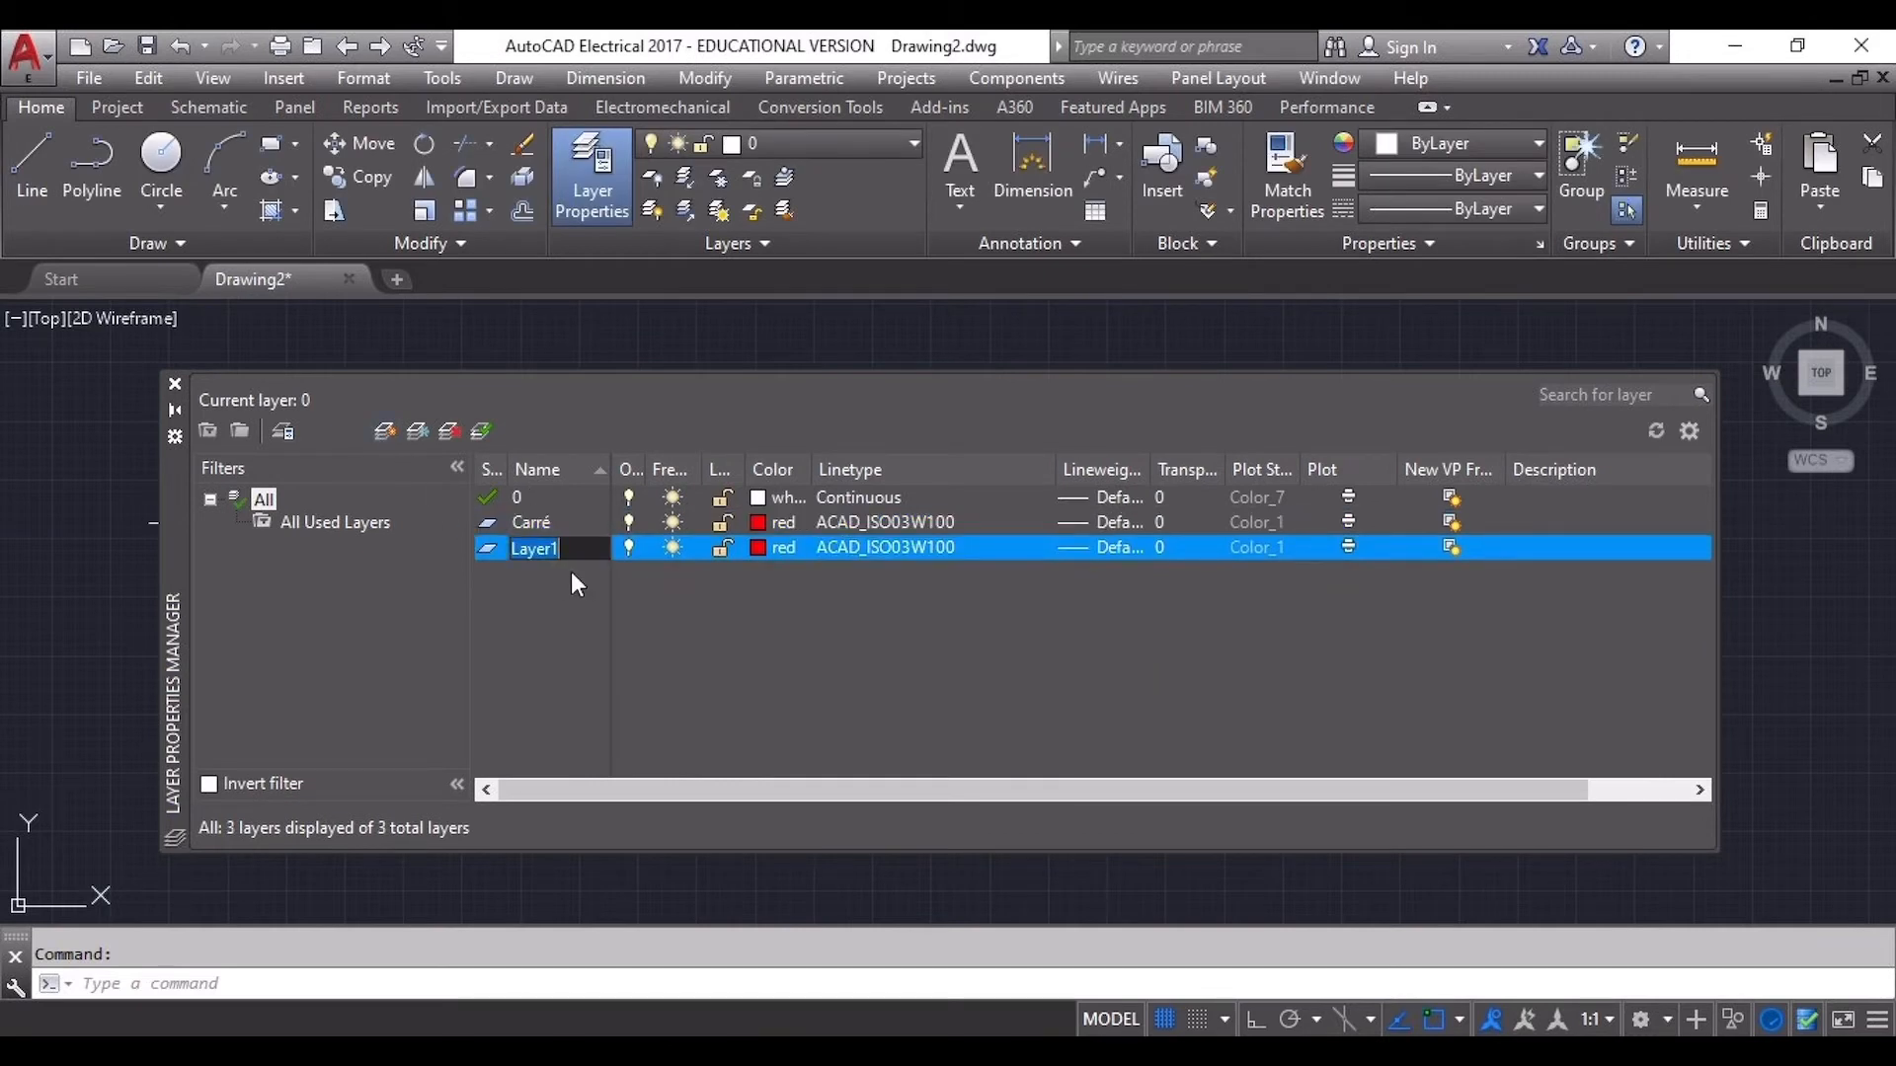
{"action": "type", "text": "Triang"}
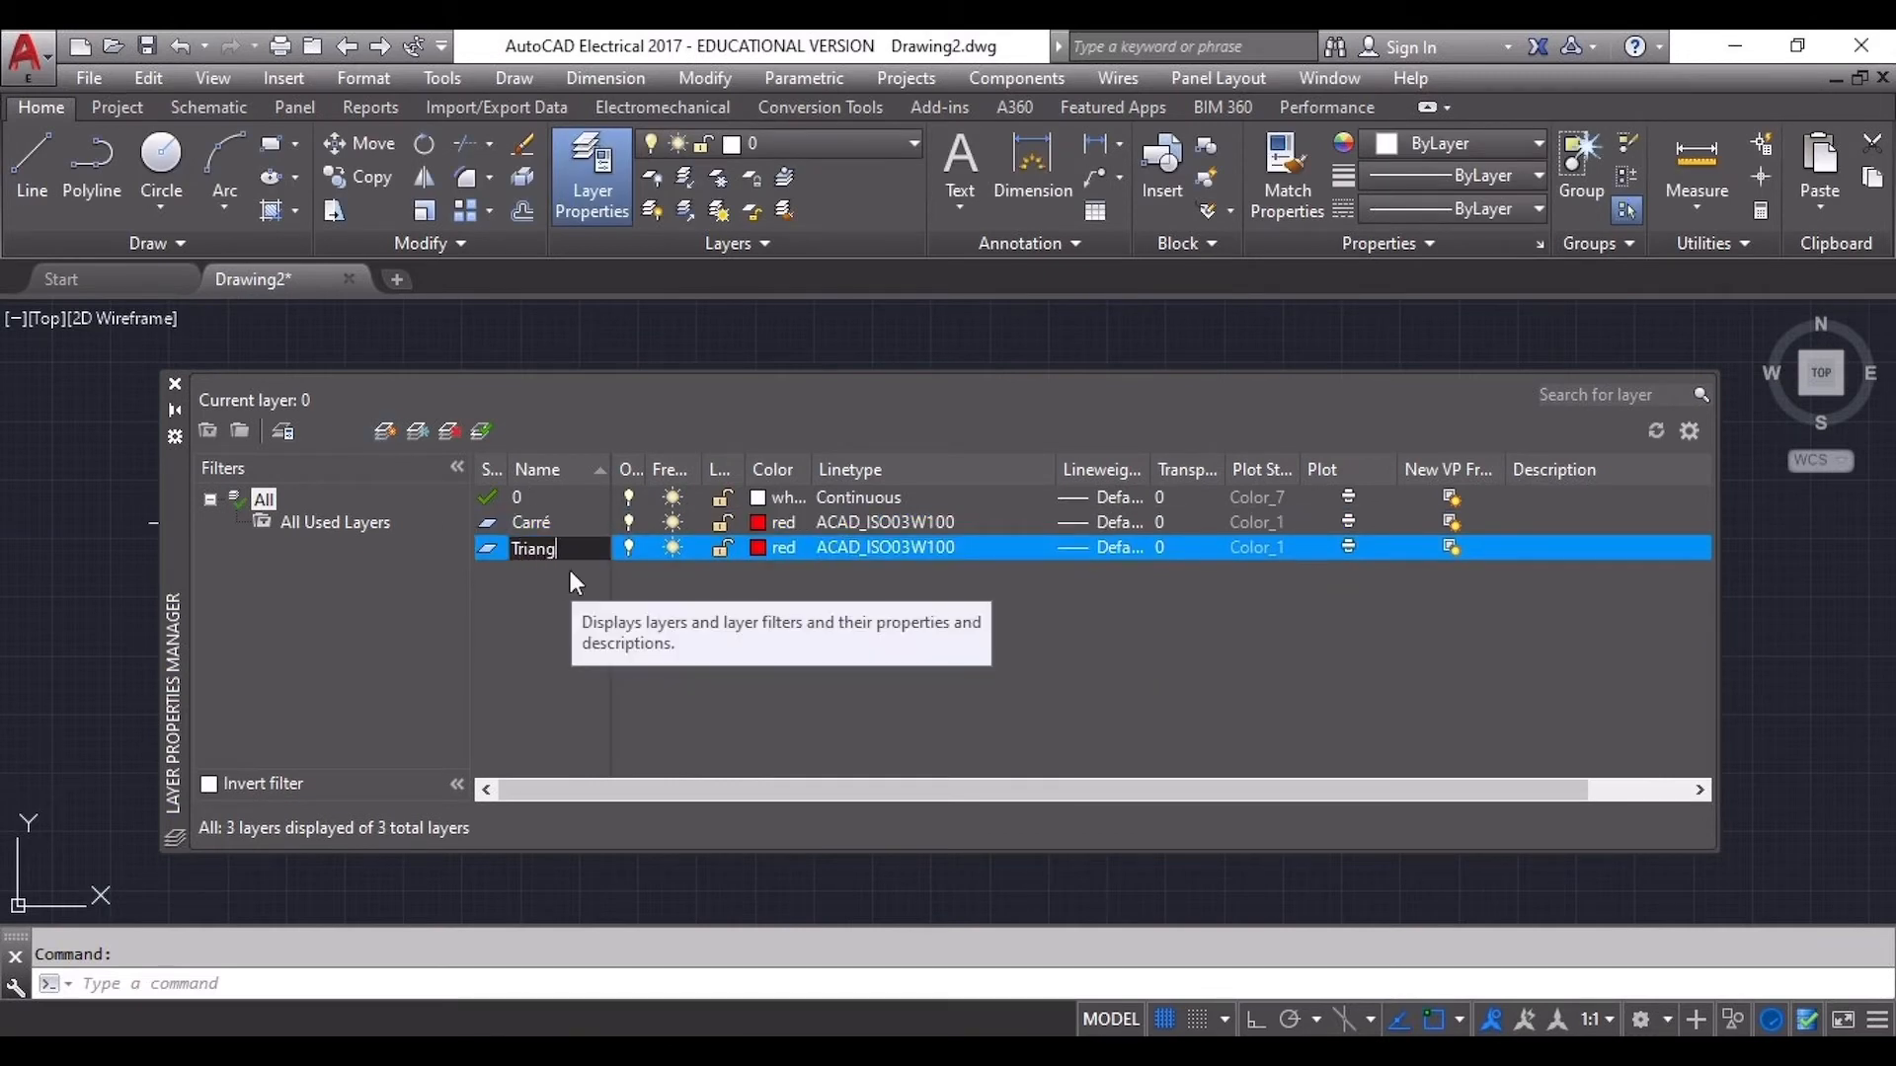
{"action": "type", "text": "le"}
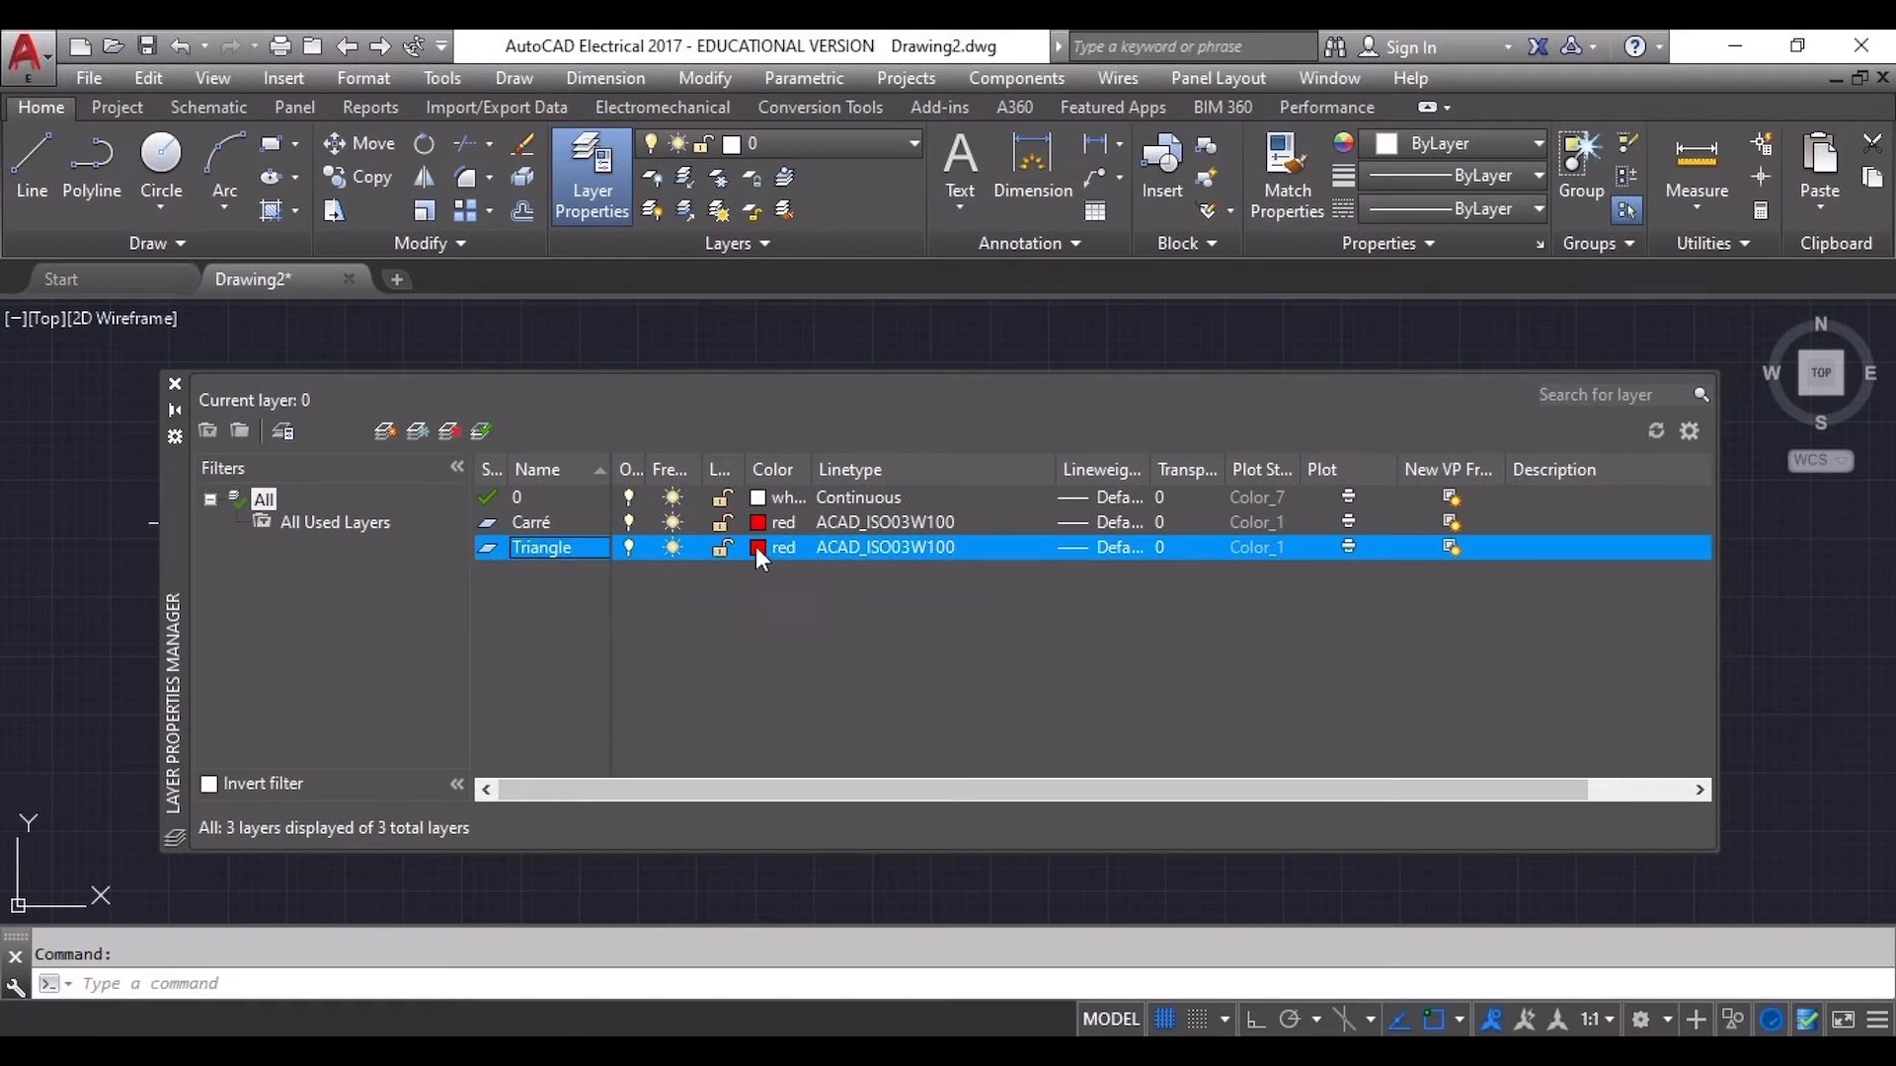
{"action": "left_click", "coordinate": [757, 547]}
{"action": "left_click", "coordinate": [784, 609]}
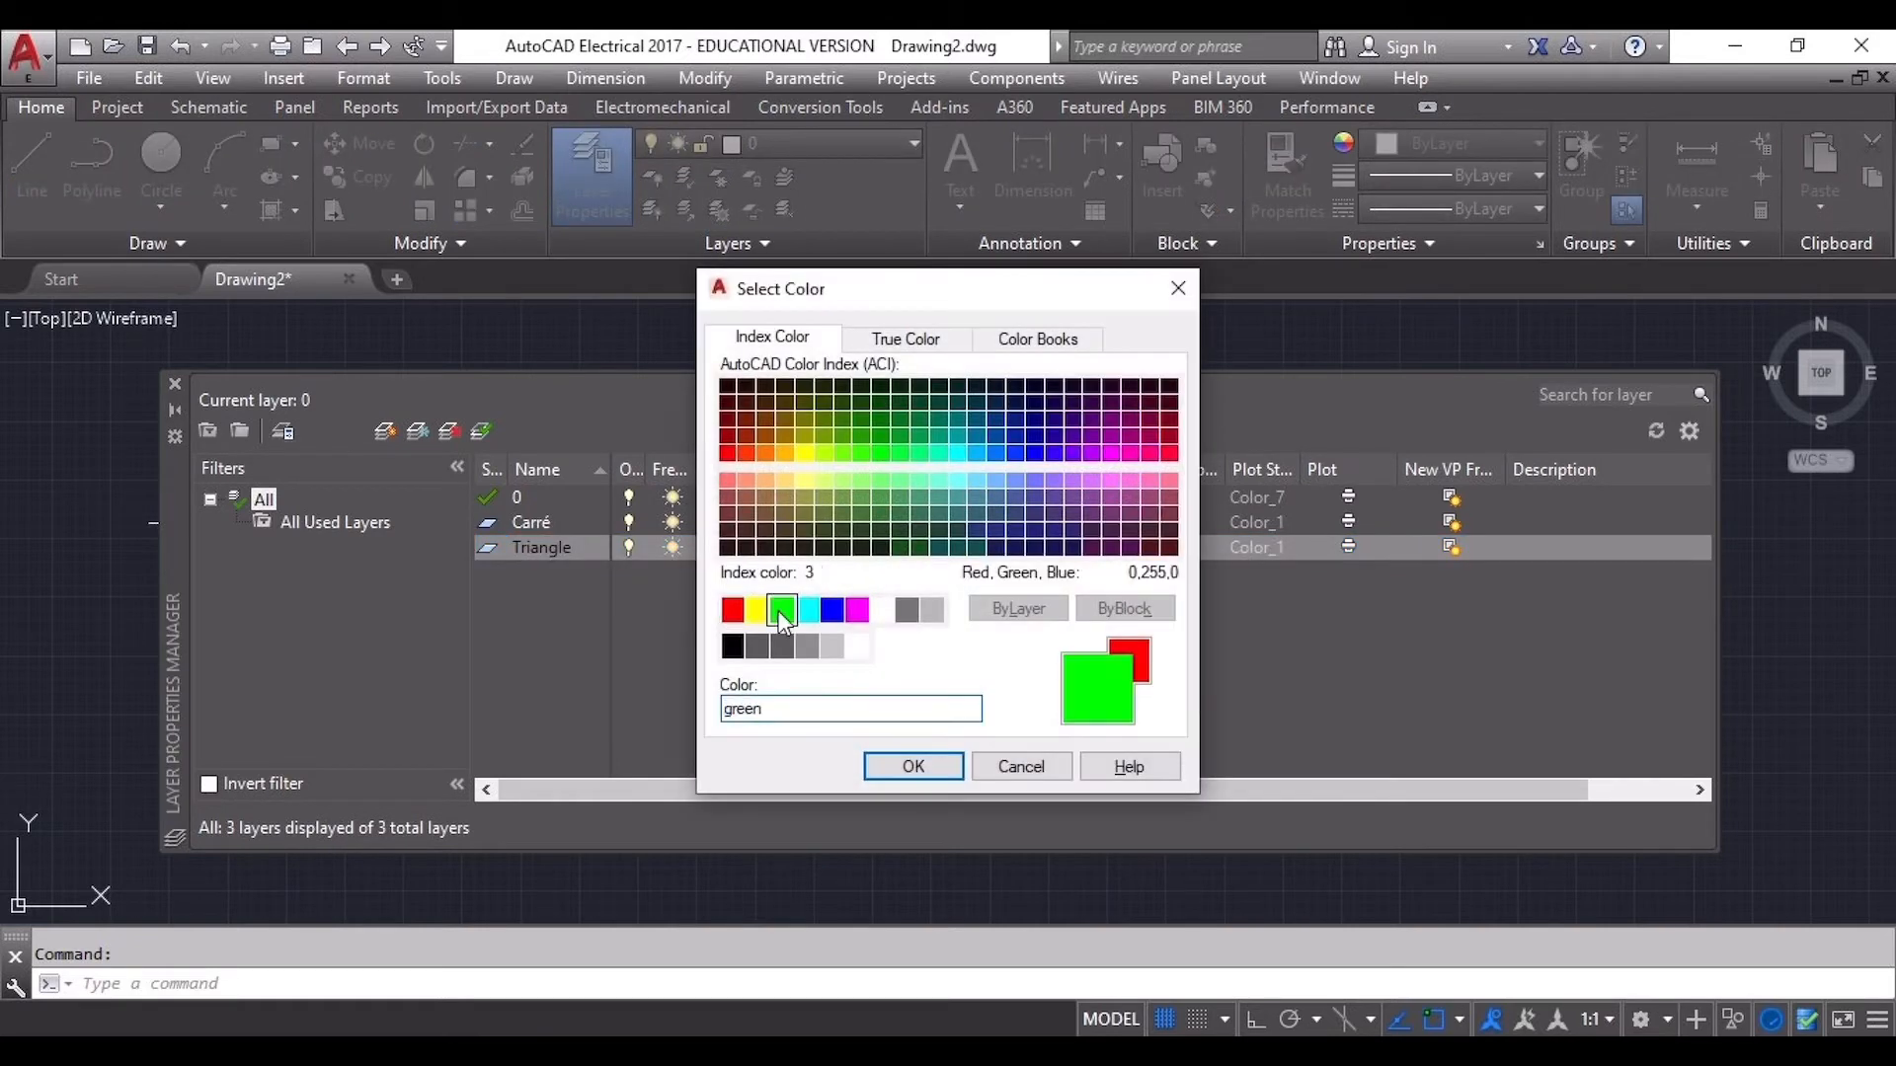
{"action": "left_click", "coordinate": [893, 761]}
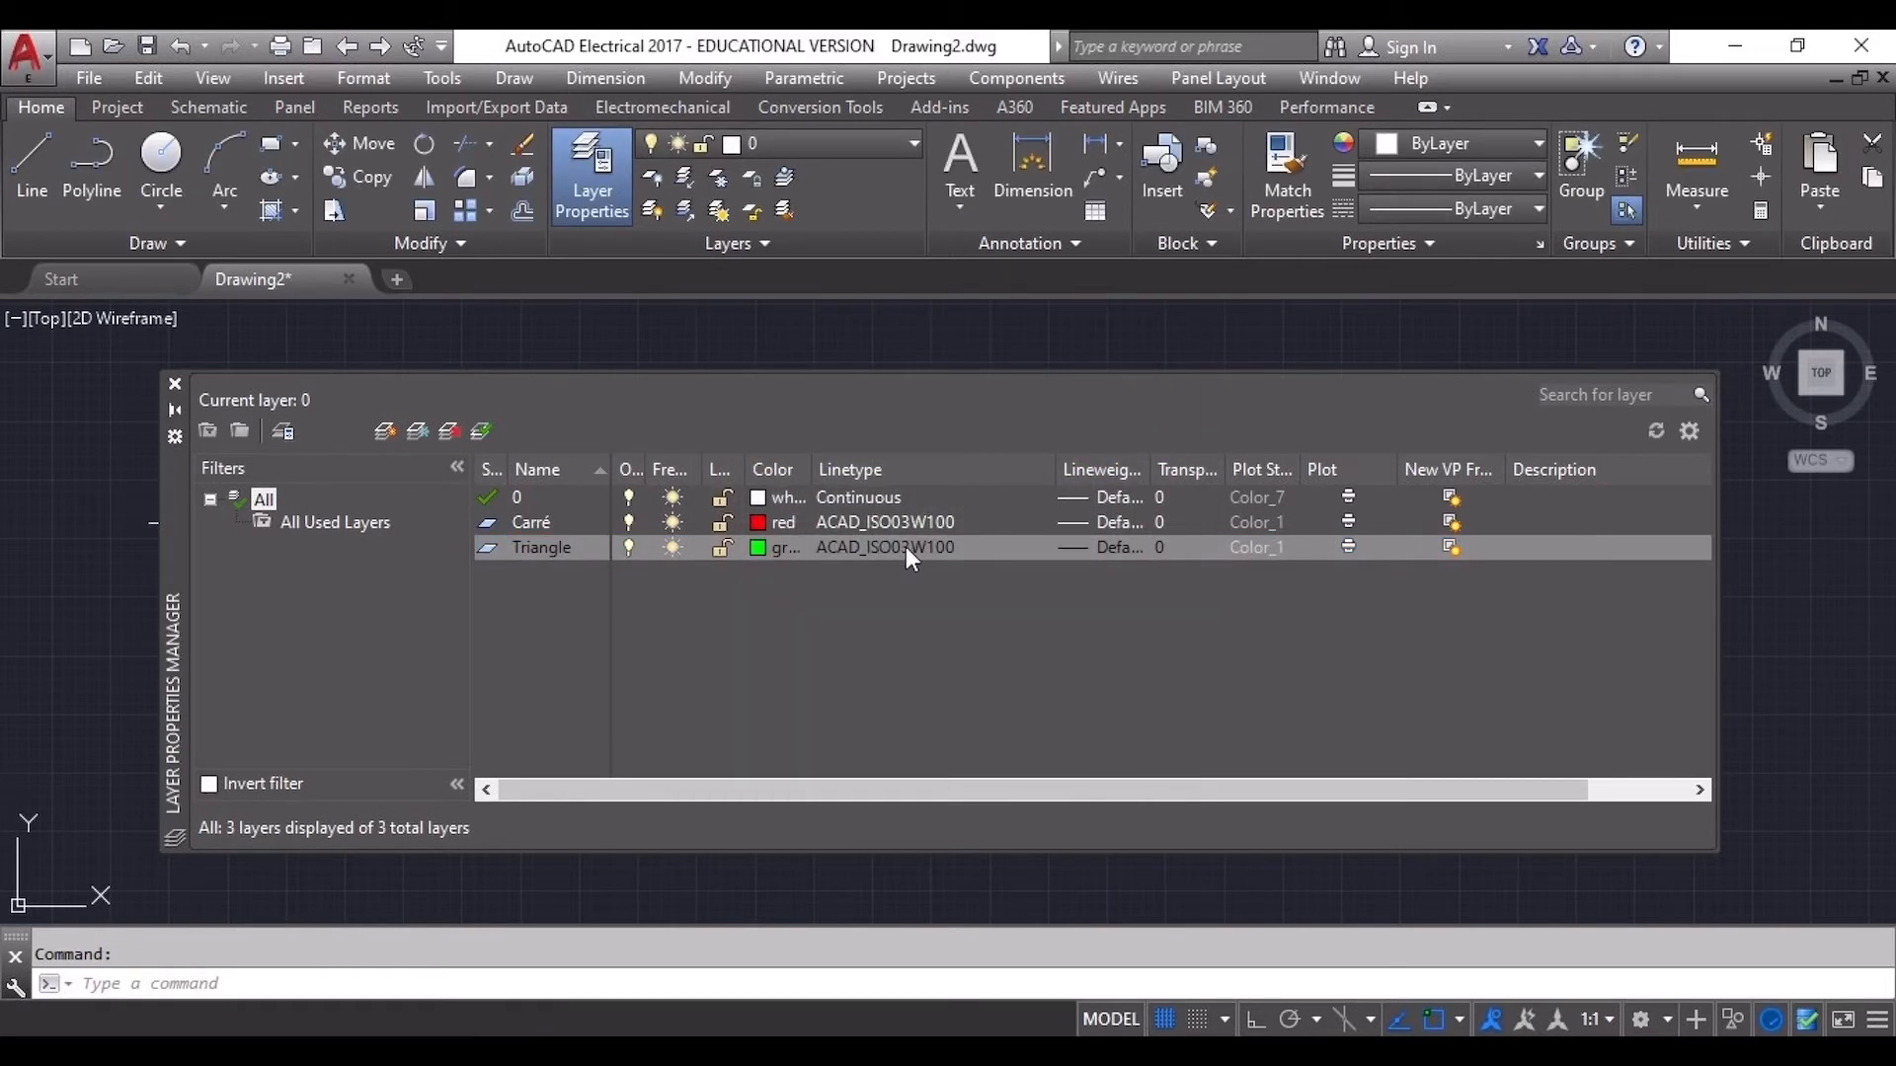
Set the Triangle layer's linetype to Continuous
{"action": "left_click", "coordinate": [904, 547]}
{"action": "left_click", "coordinate": [803, 498]}
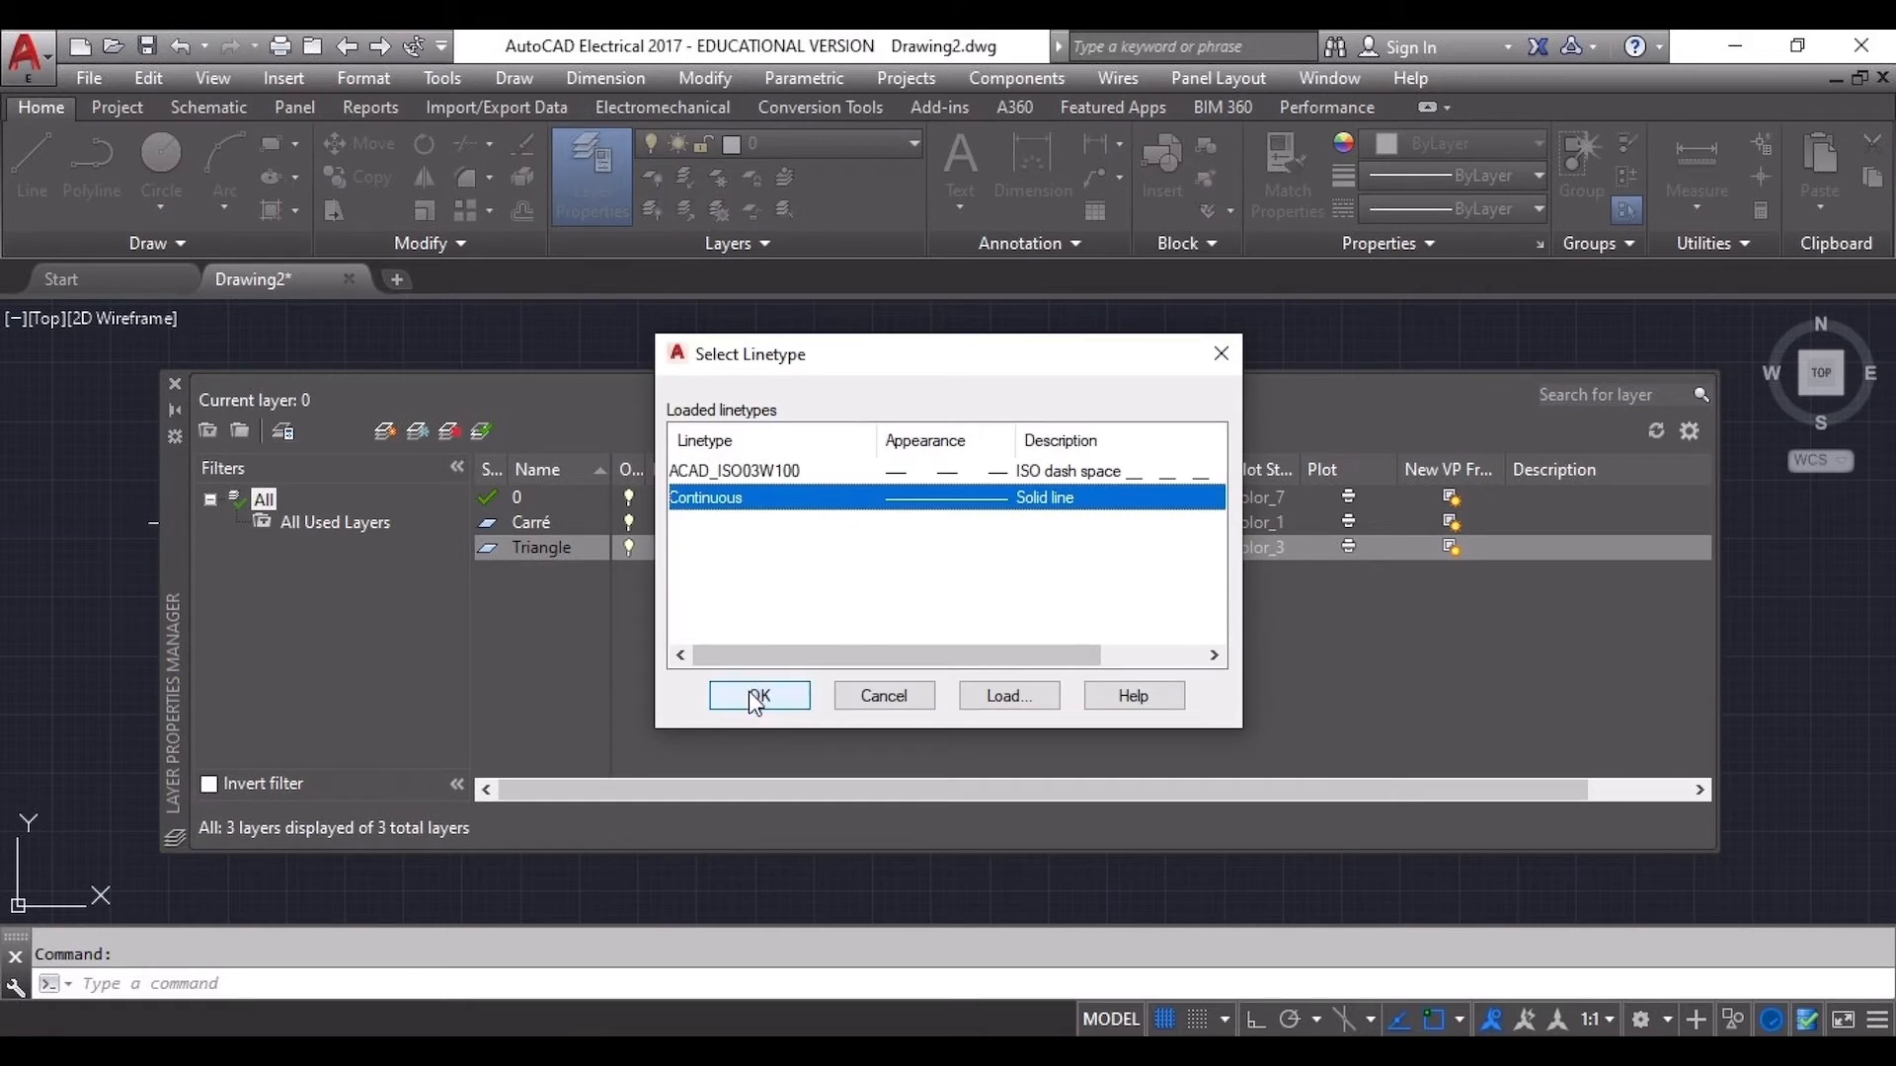
{"action": "left_click", "coordinate": [755, 699]}
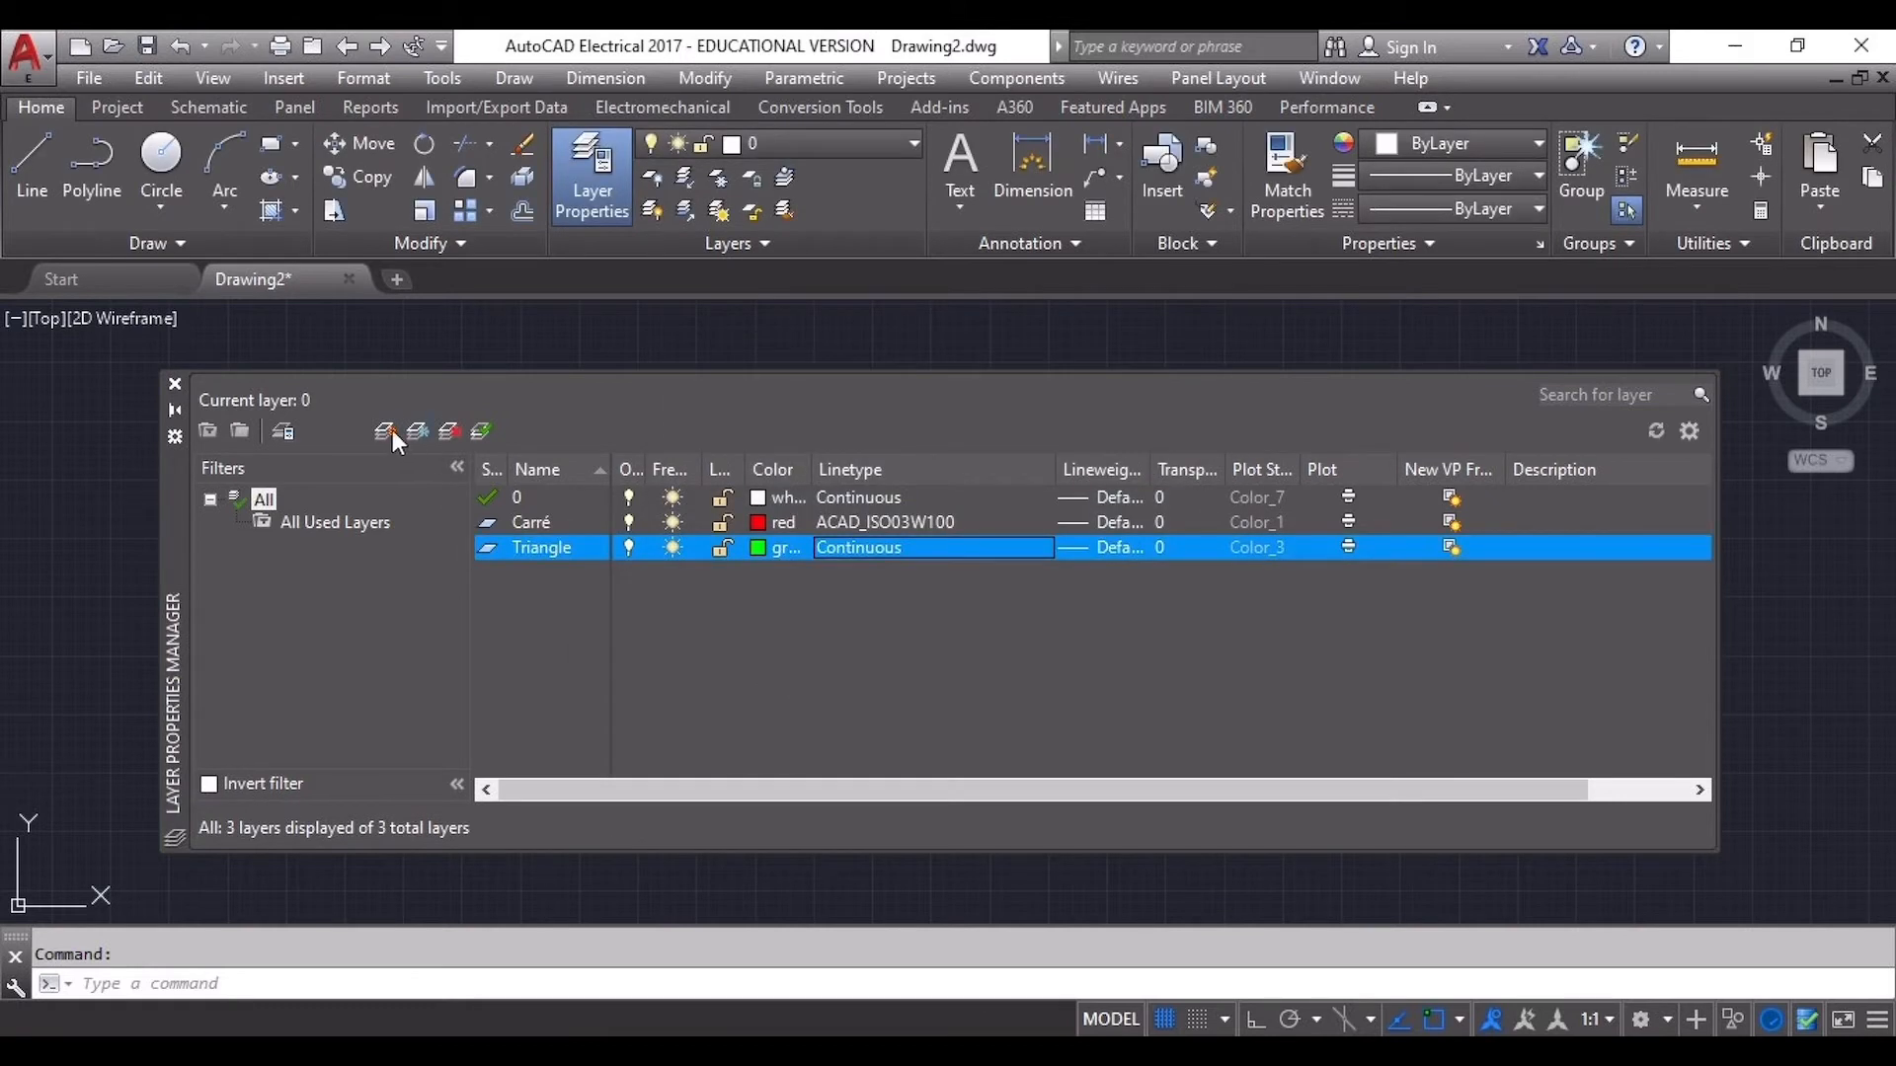
Create a new layer named Cercle and set its color to cyan
{"action": "left_click", "coordinate": [387, 431]}
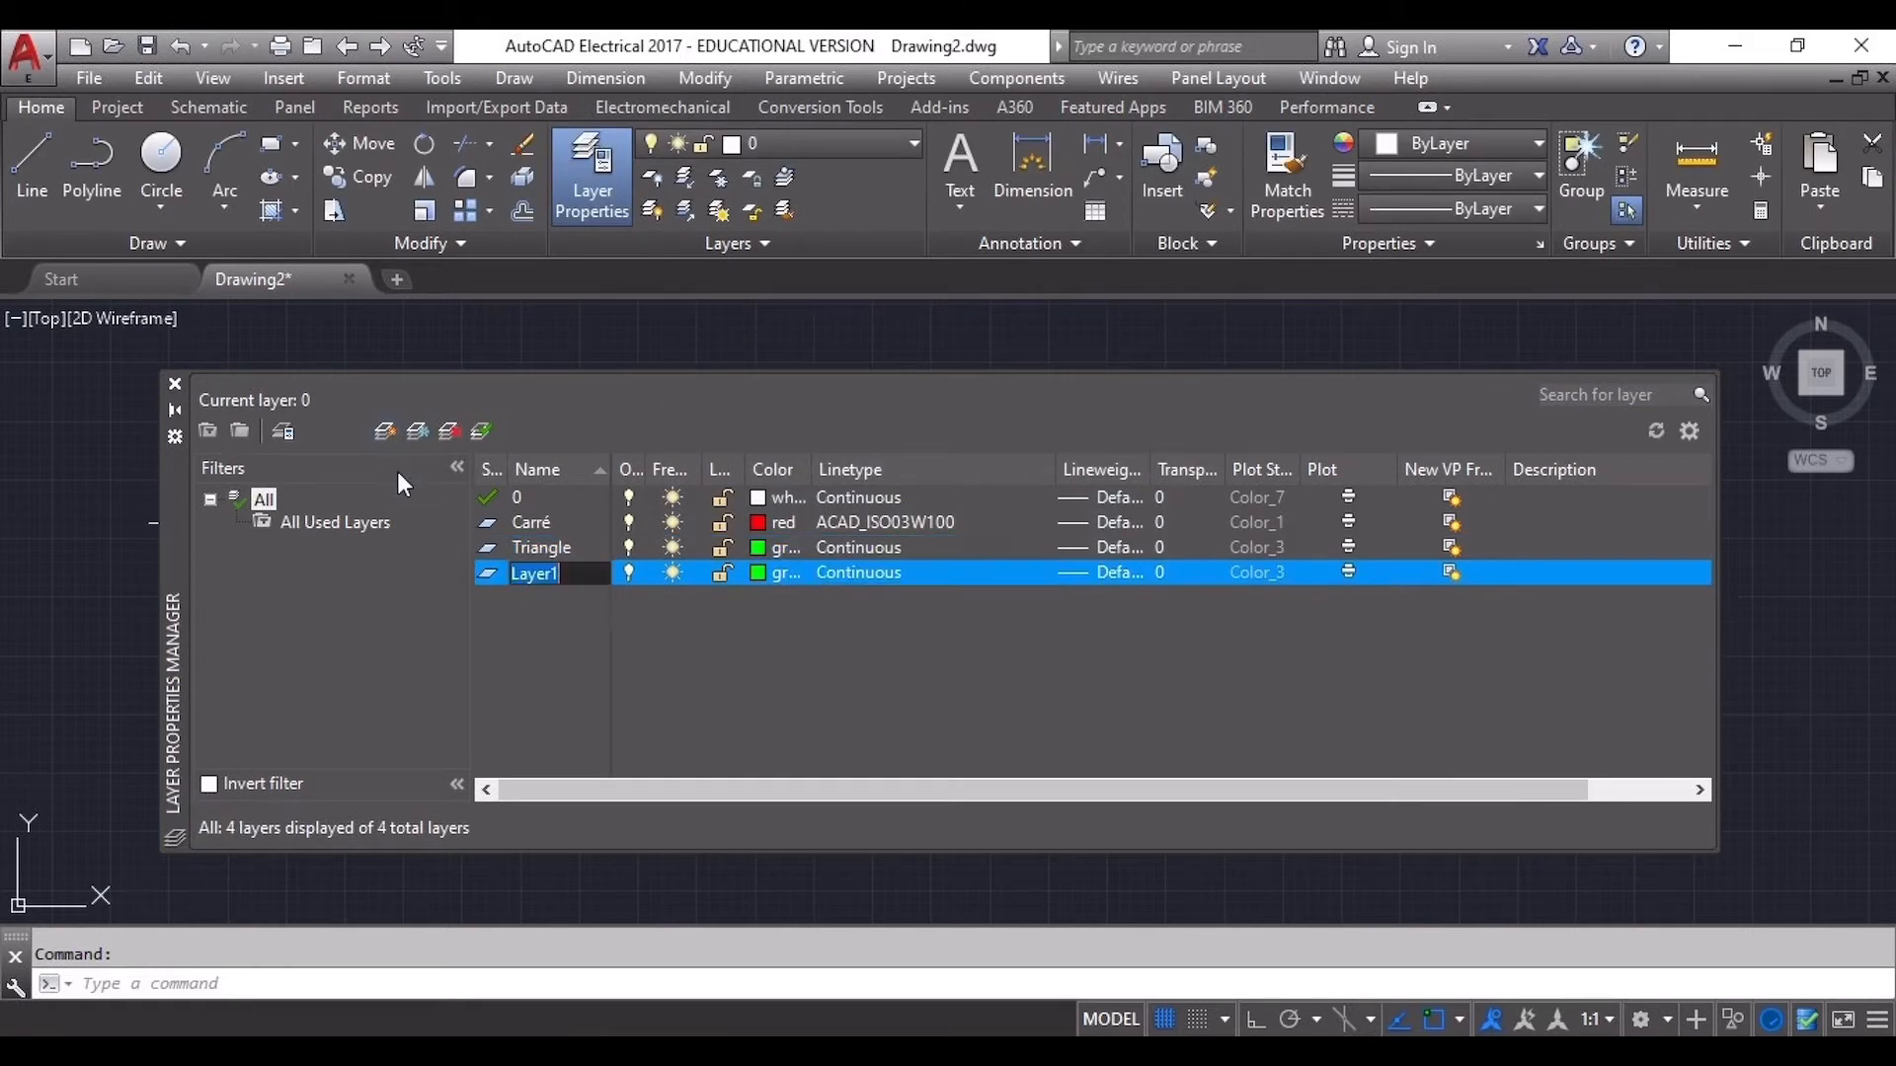
{"action": "type", "text": "Cercle"}
{"action": "key", "text": "Return"}
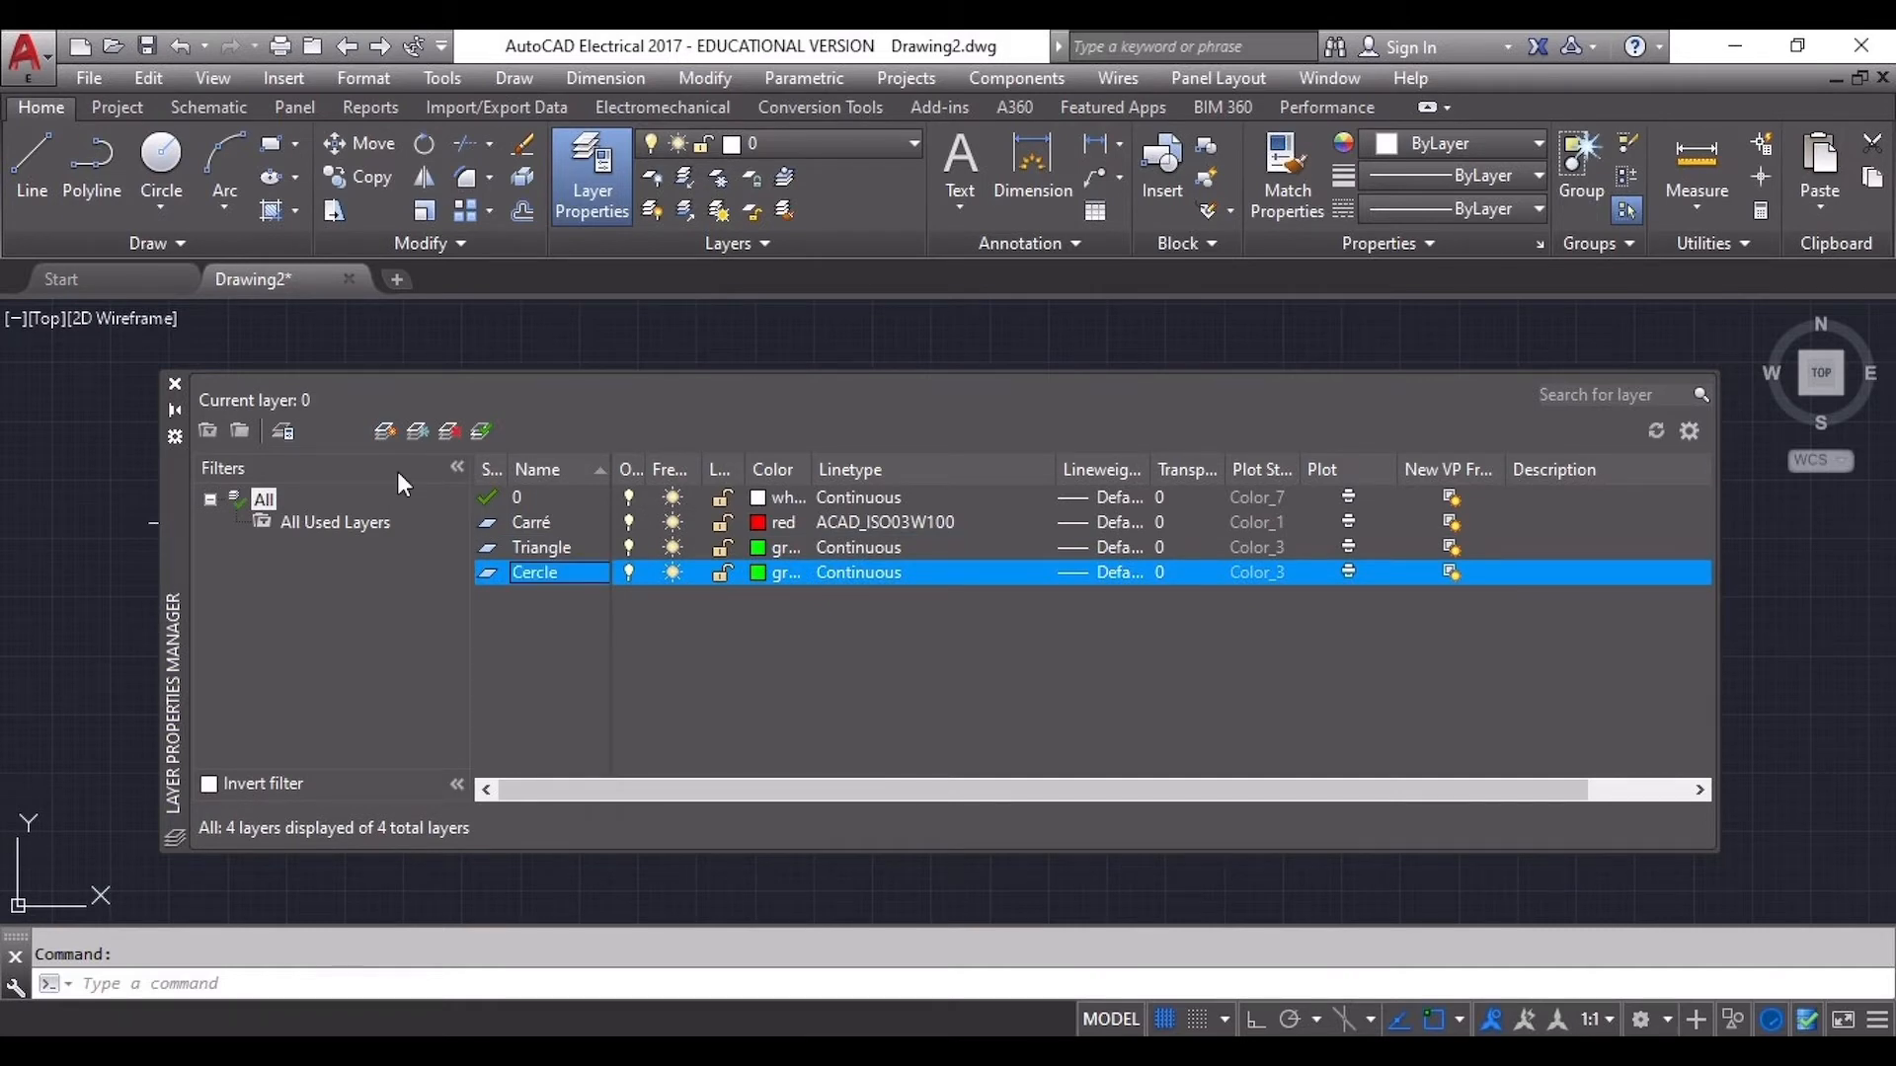
{"action": "left_click", "coordinate": [778, 574]}
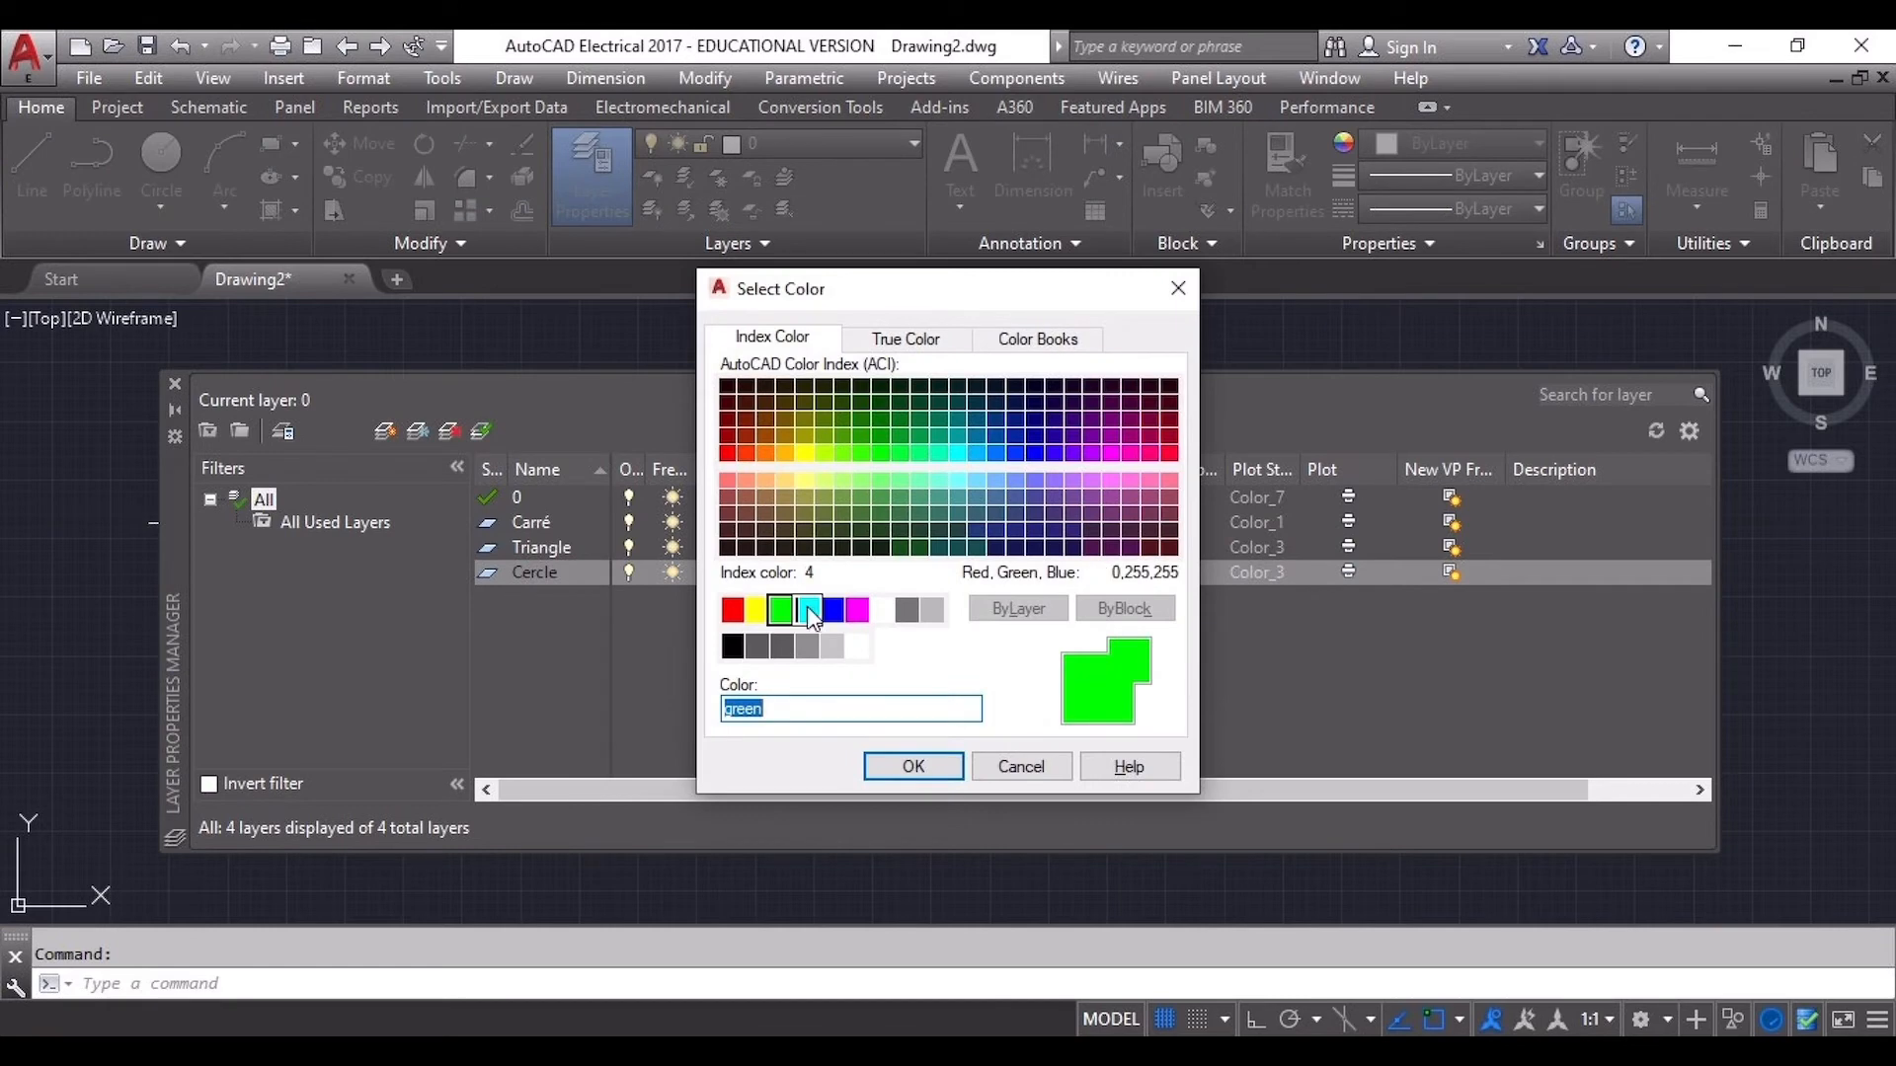
{"action": "left_click", "coordinate": [807, 607]}
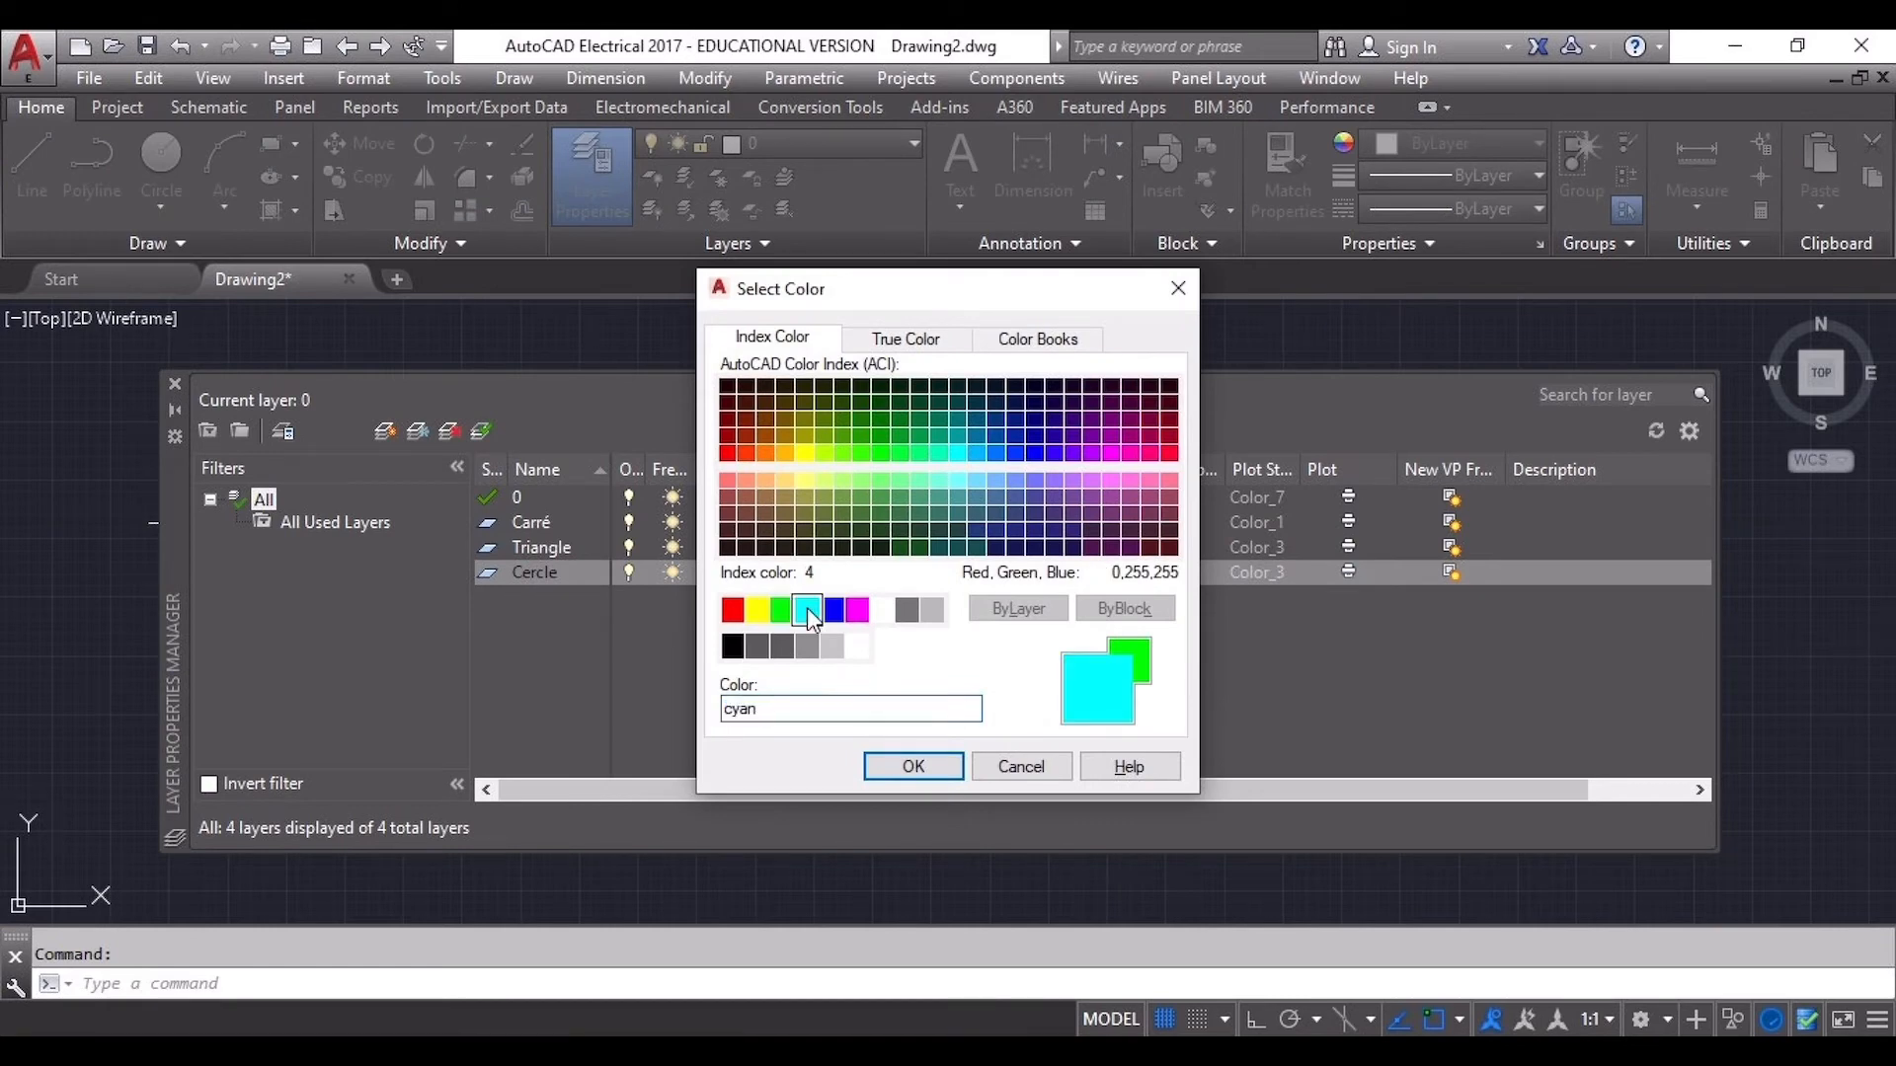
{"action": "left_click", "coordinate": [900, 769]}
Load the DOT linetype from acadiso.lin, apply Continuous to the Cercle layer, and close the layer manager
{"action": "left_click", "coordinate": [857, 572]}
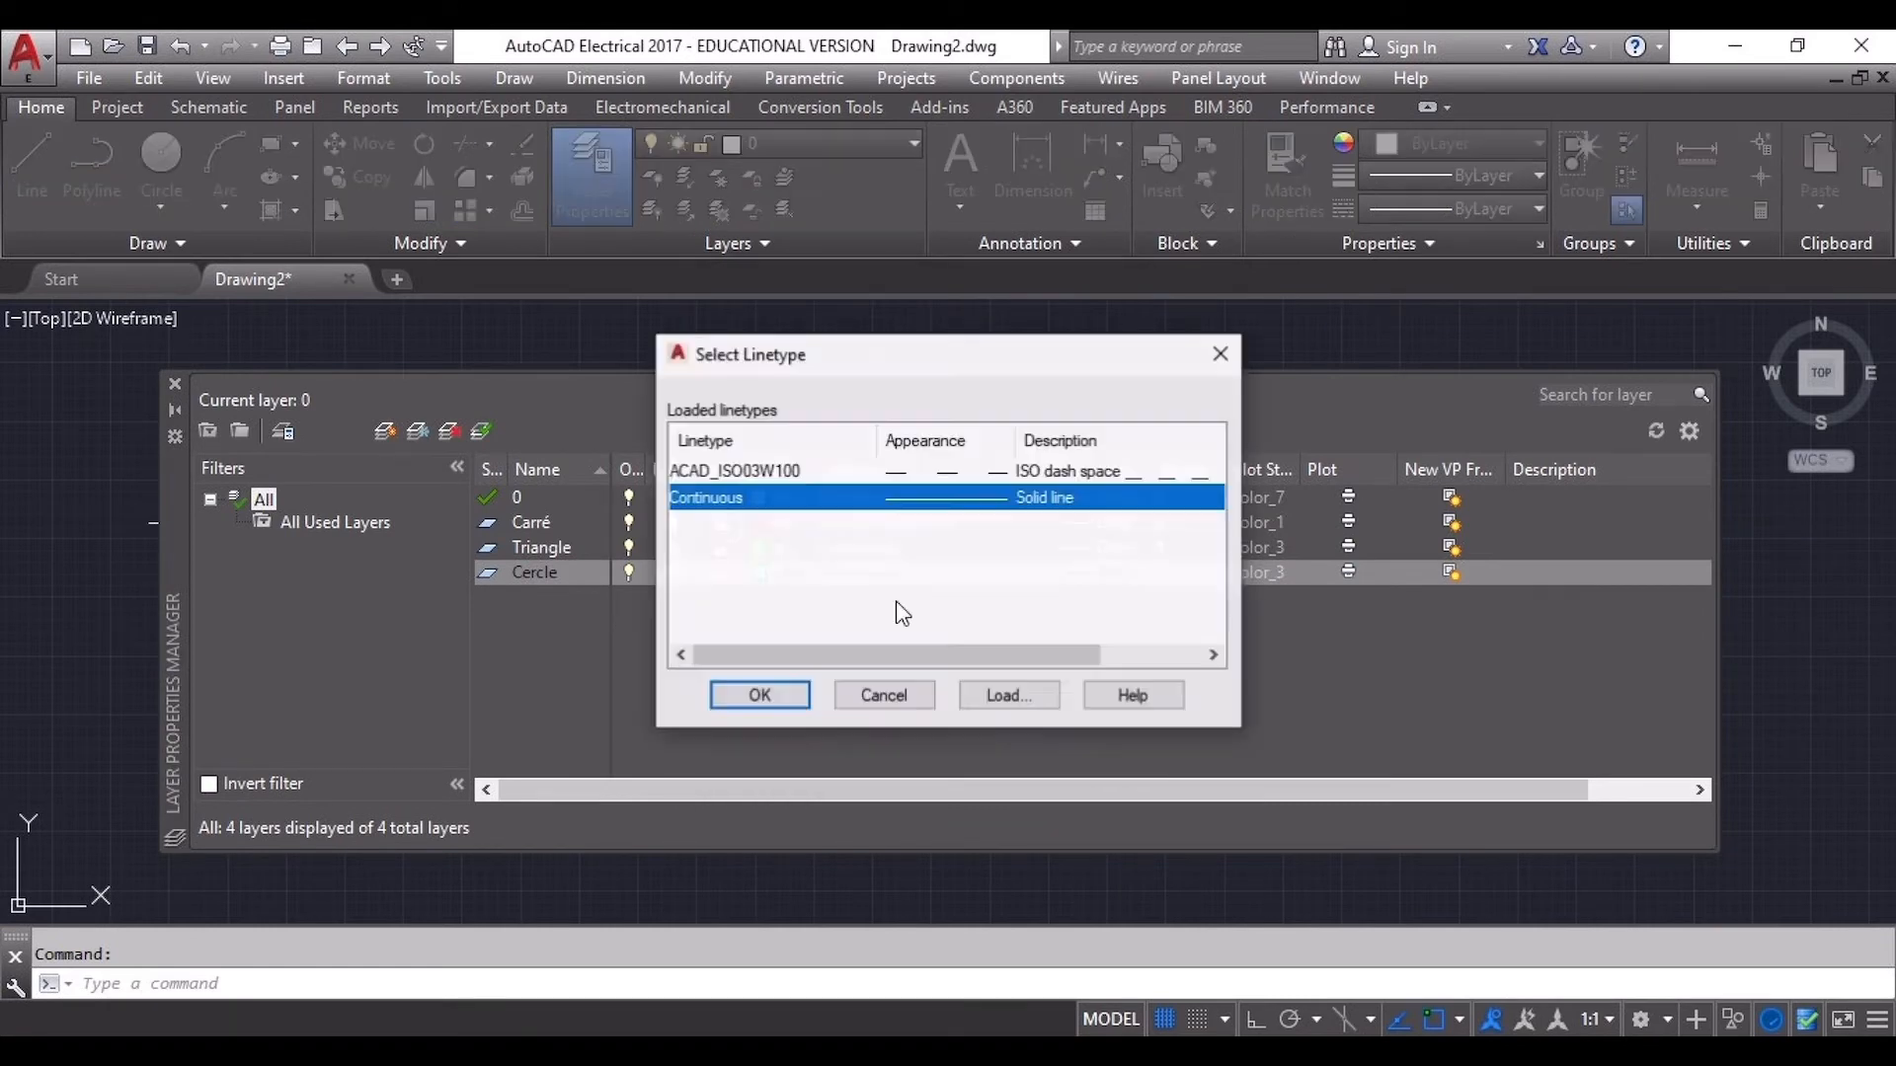
{"action": "left_click", "coordinate": [1025, 697]}
{"action": "scroll", "coordinate": [1023, 559], "scroll_direction": "down", "scroll_amount": 10}
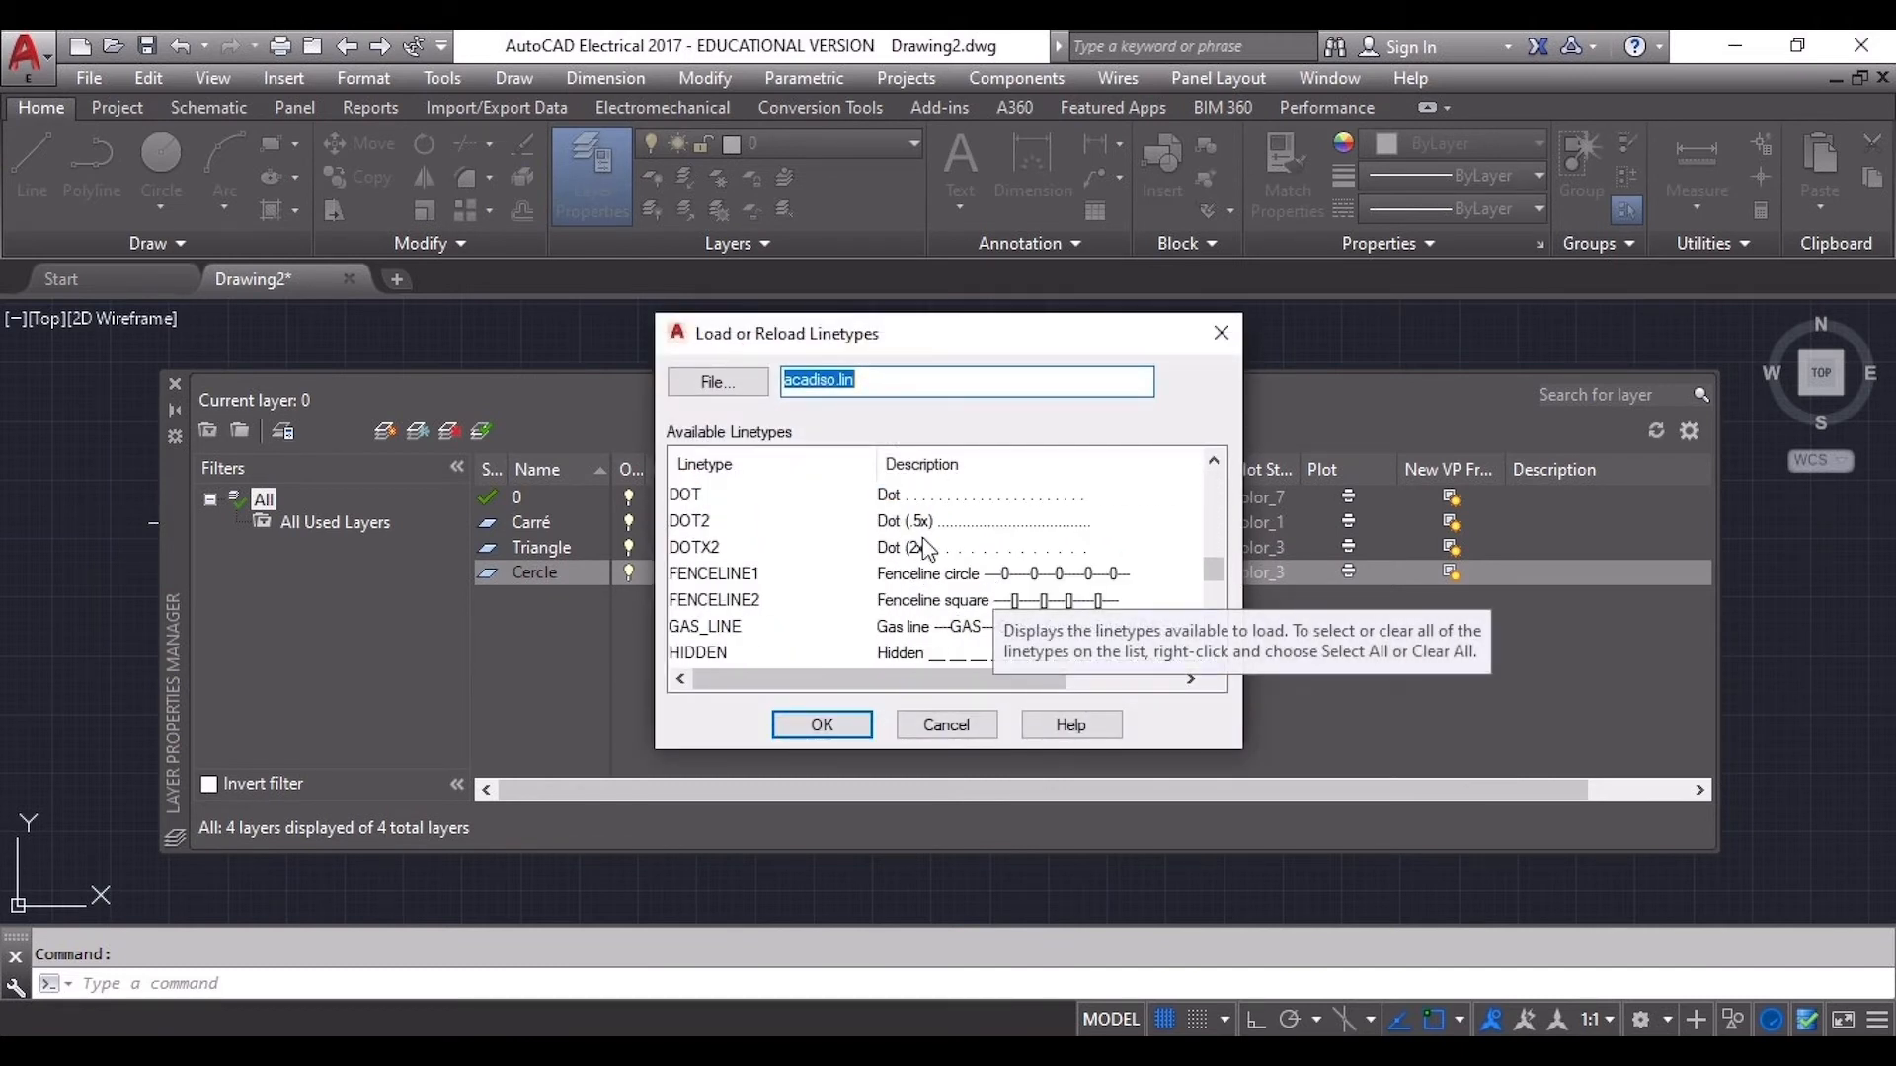
{"action": "left_click", "coordinate": [916, 496]}
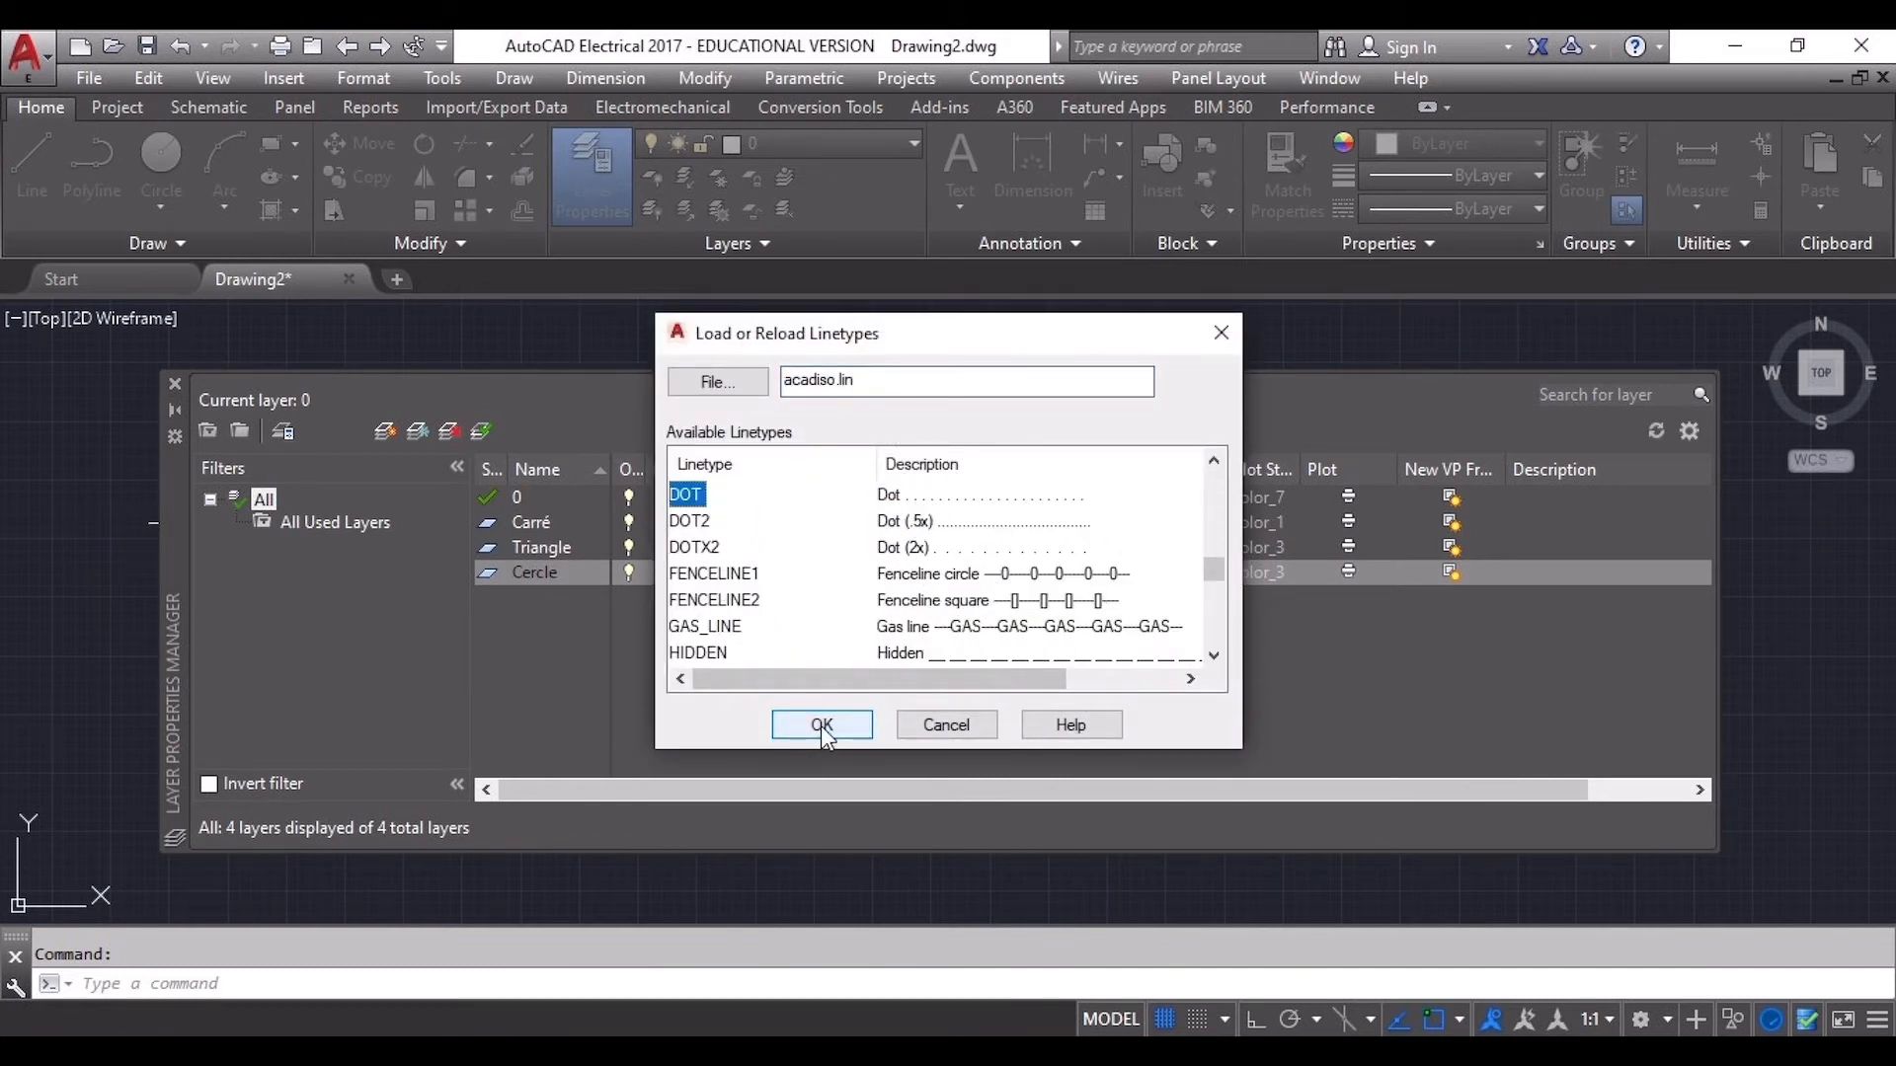
{"action": "left_click", "coordinate": [822, 727]}
{"action": "left_click", "coordinate": [766, 695]}
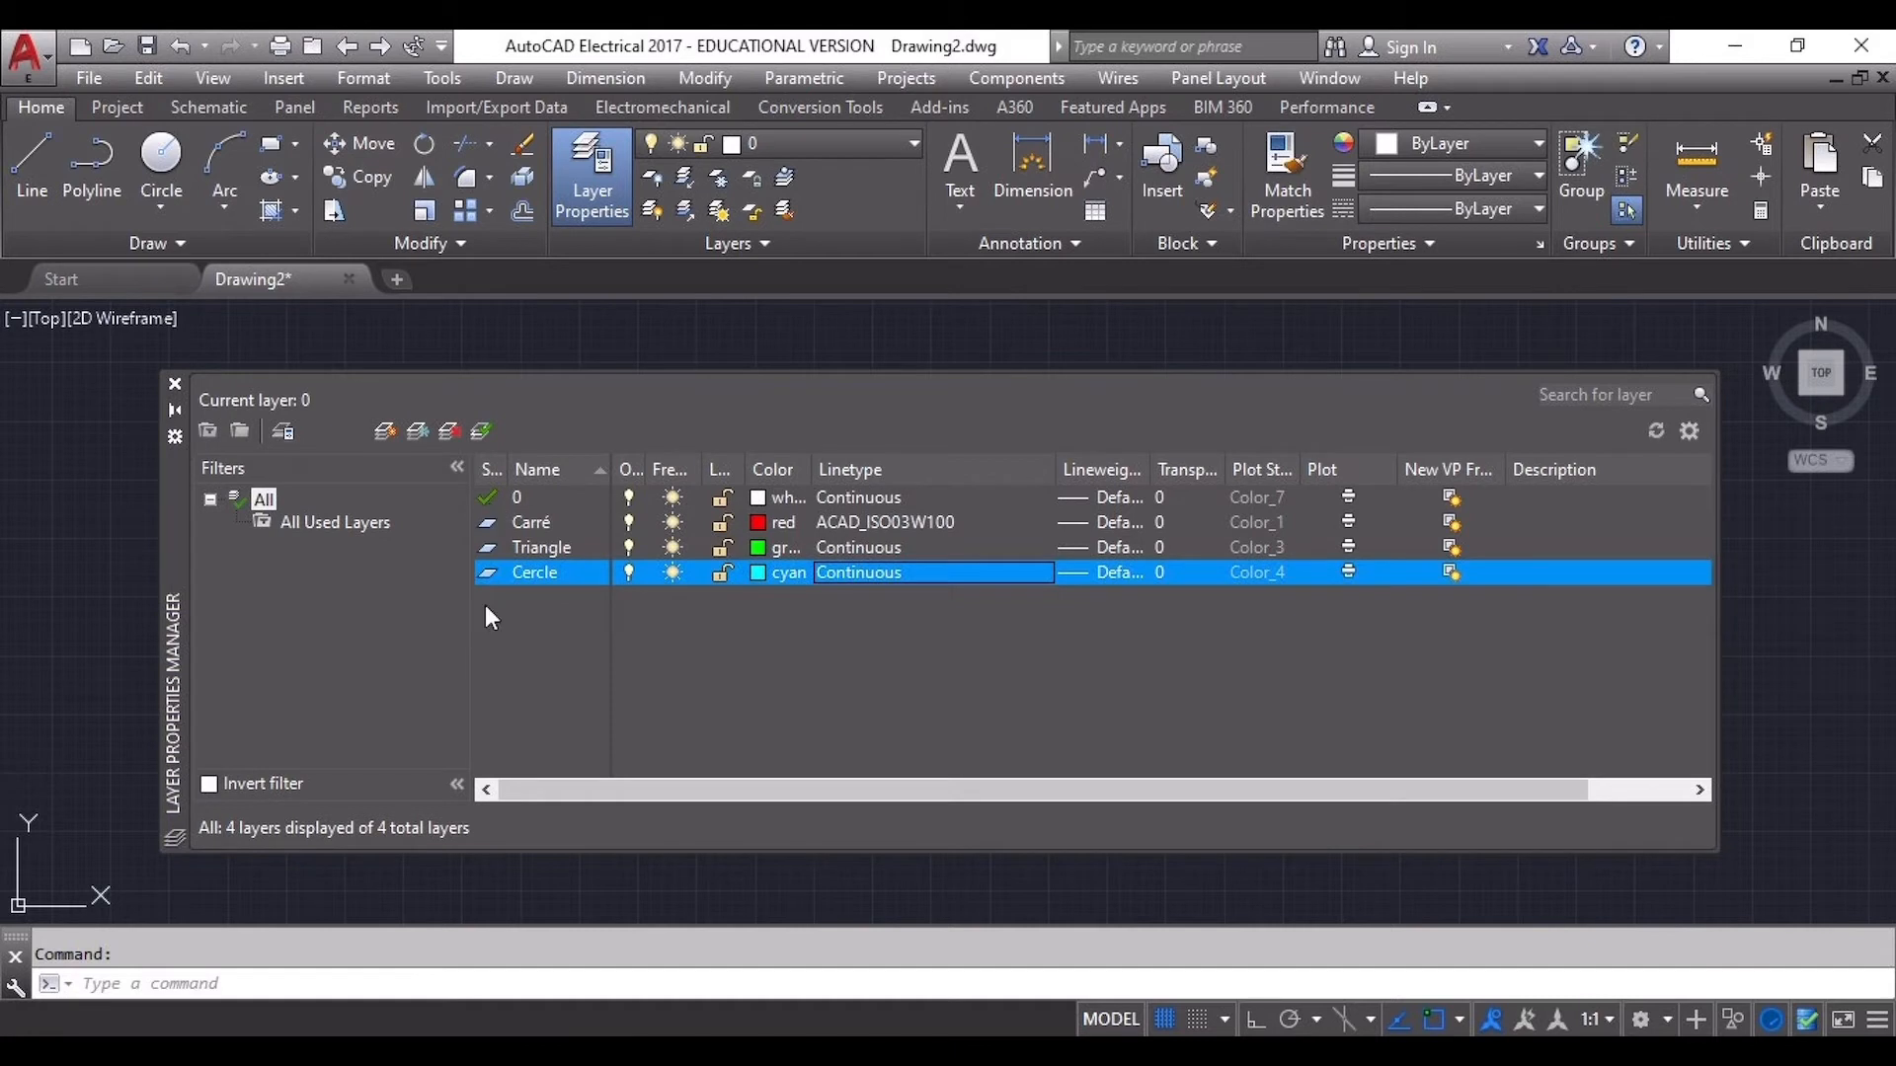
{"action": "left_click", "coordinate": [174, 383]}
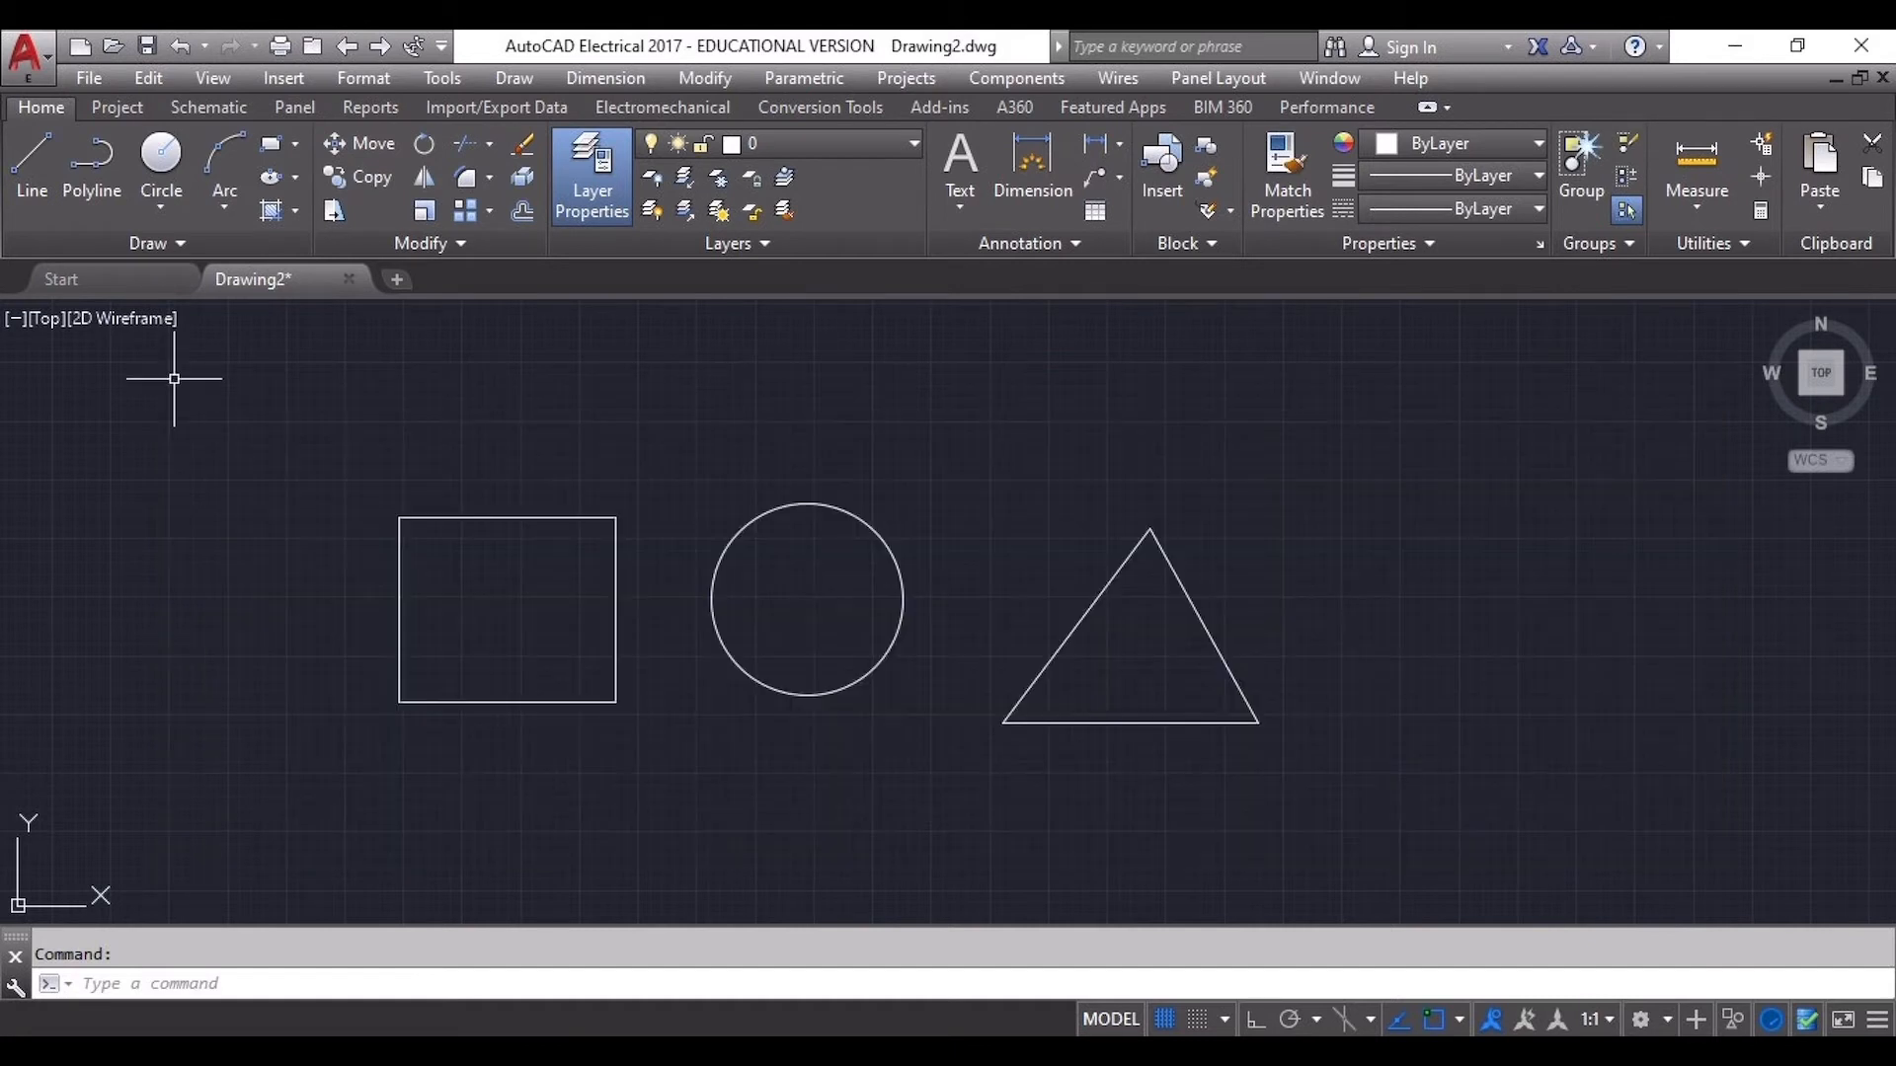
Move the rectangle to the Carré layer and clear the selection
{"action": "left_click", "coordinate": [915, 145]}
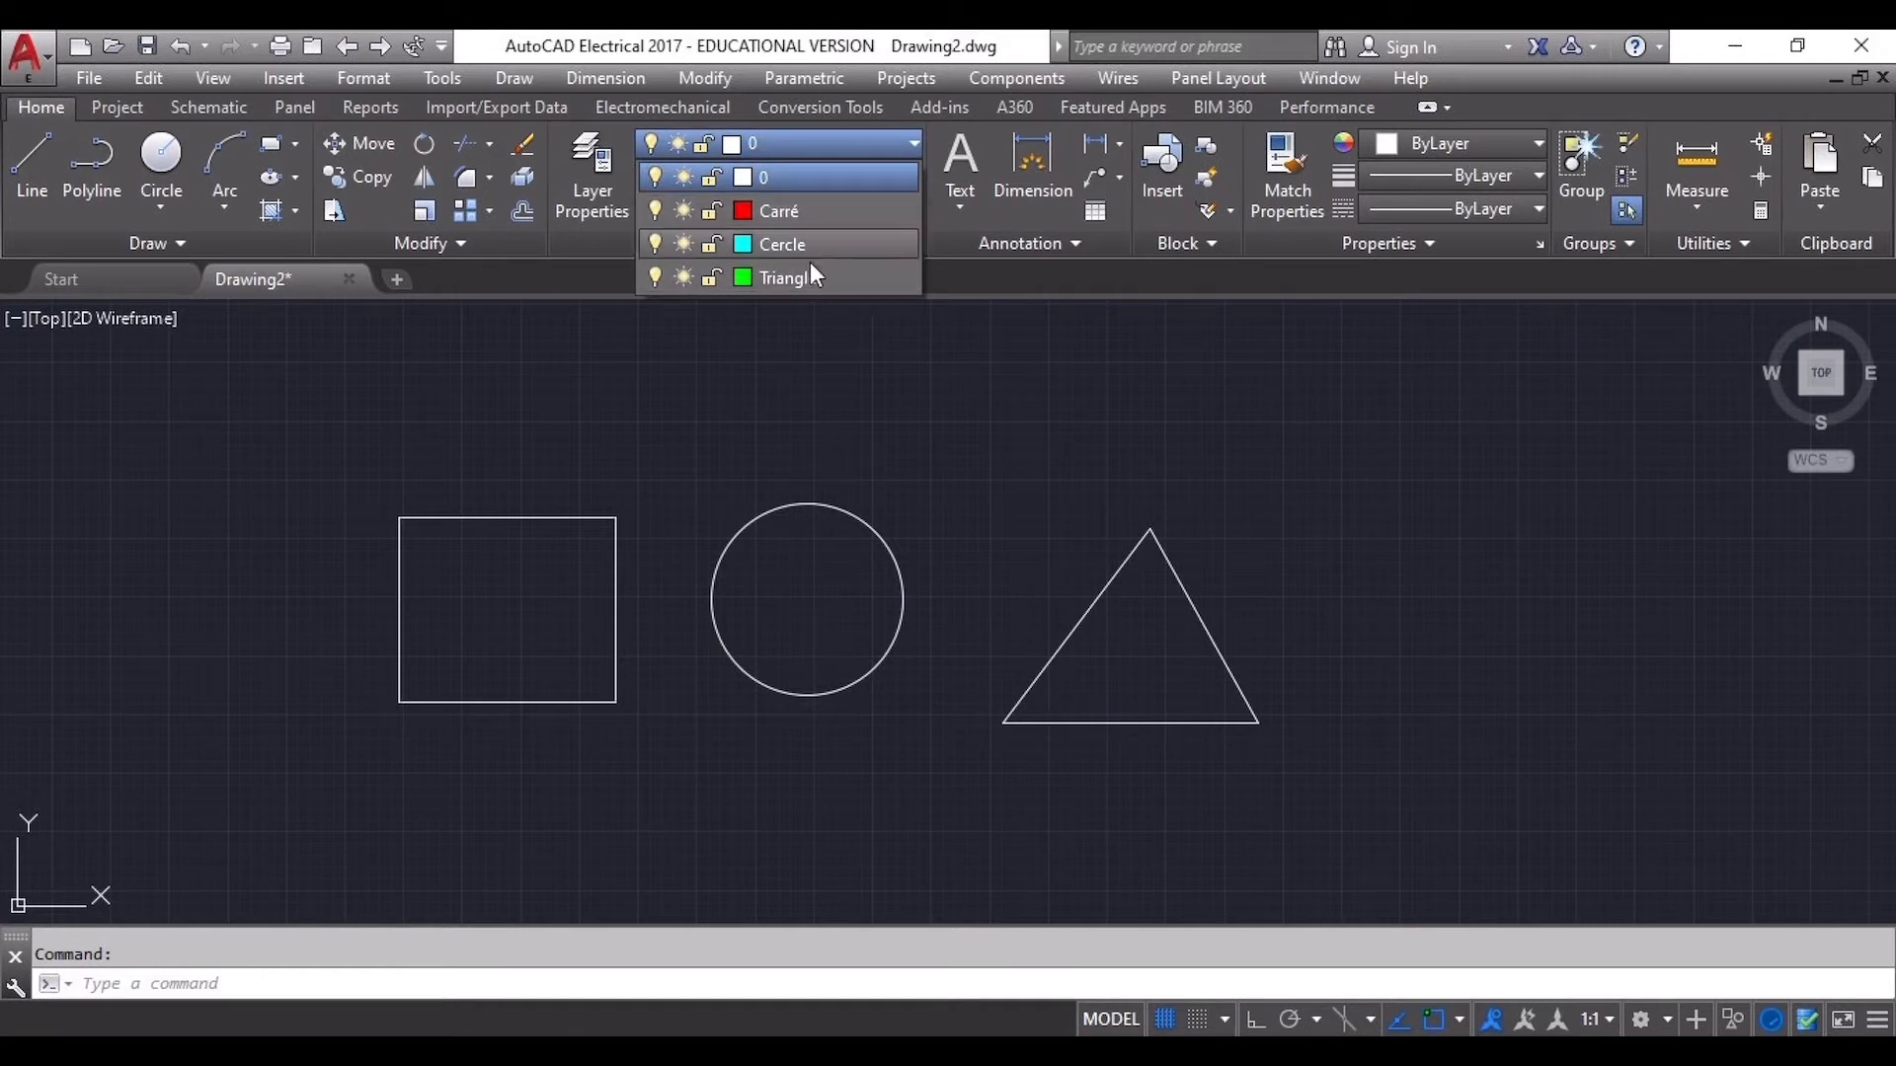
{"action": "left_click", "coordinate": [798, 371]}
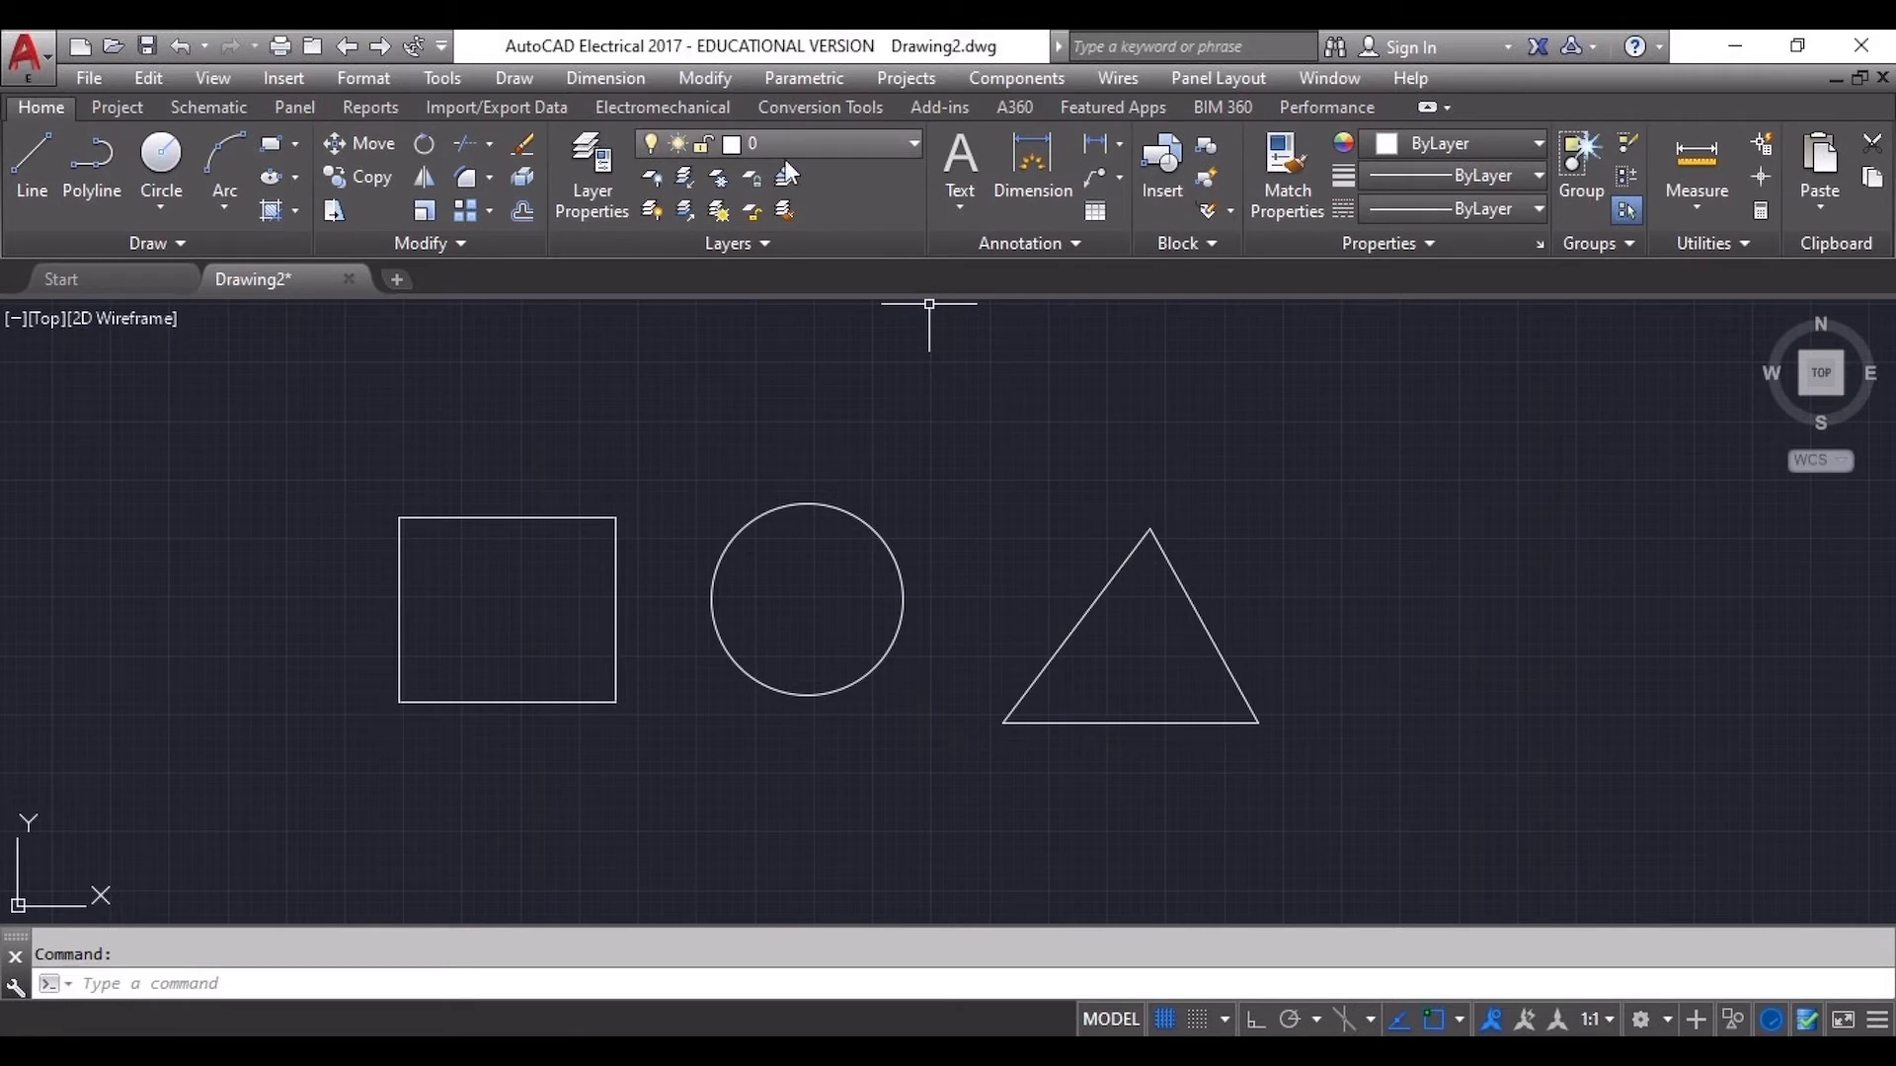
{"action": "left_click", "coordinate": [645, 759]}
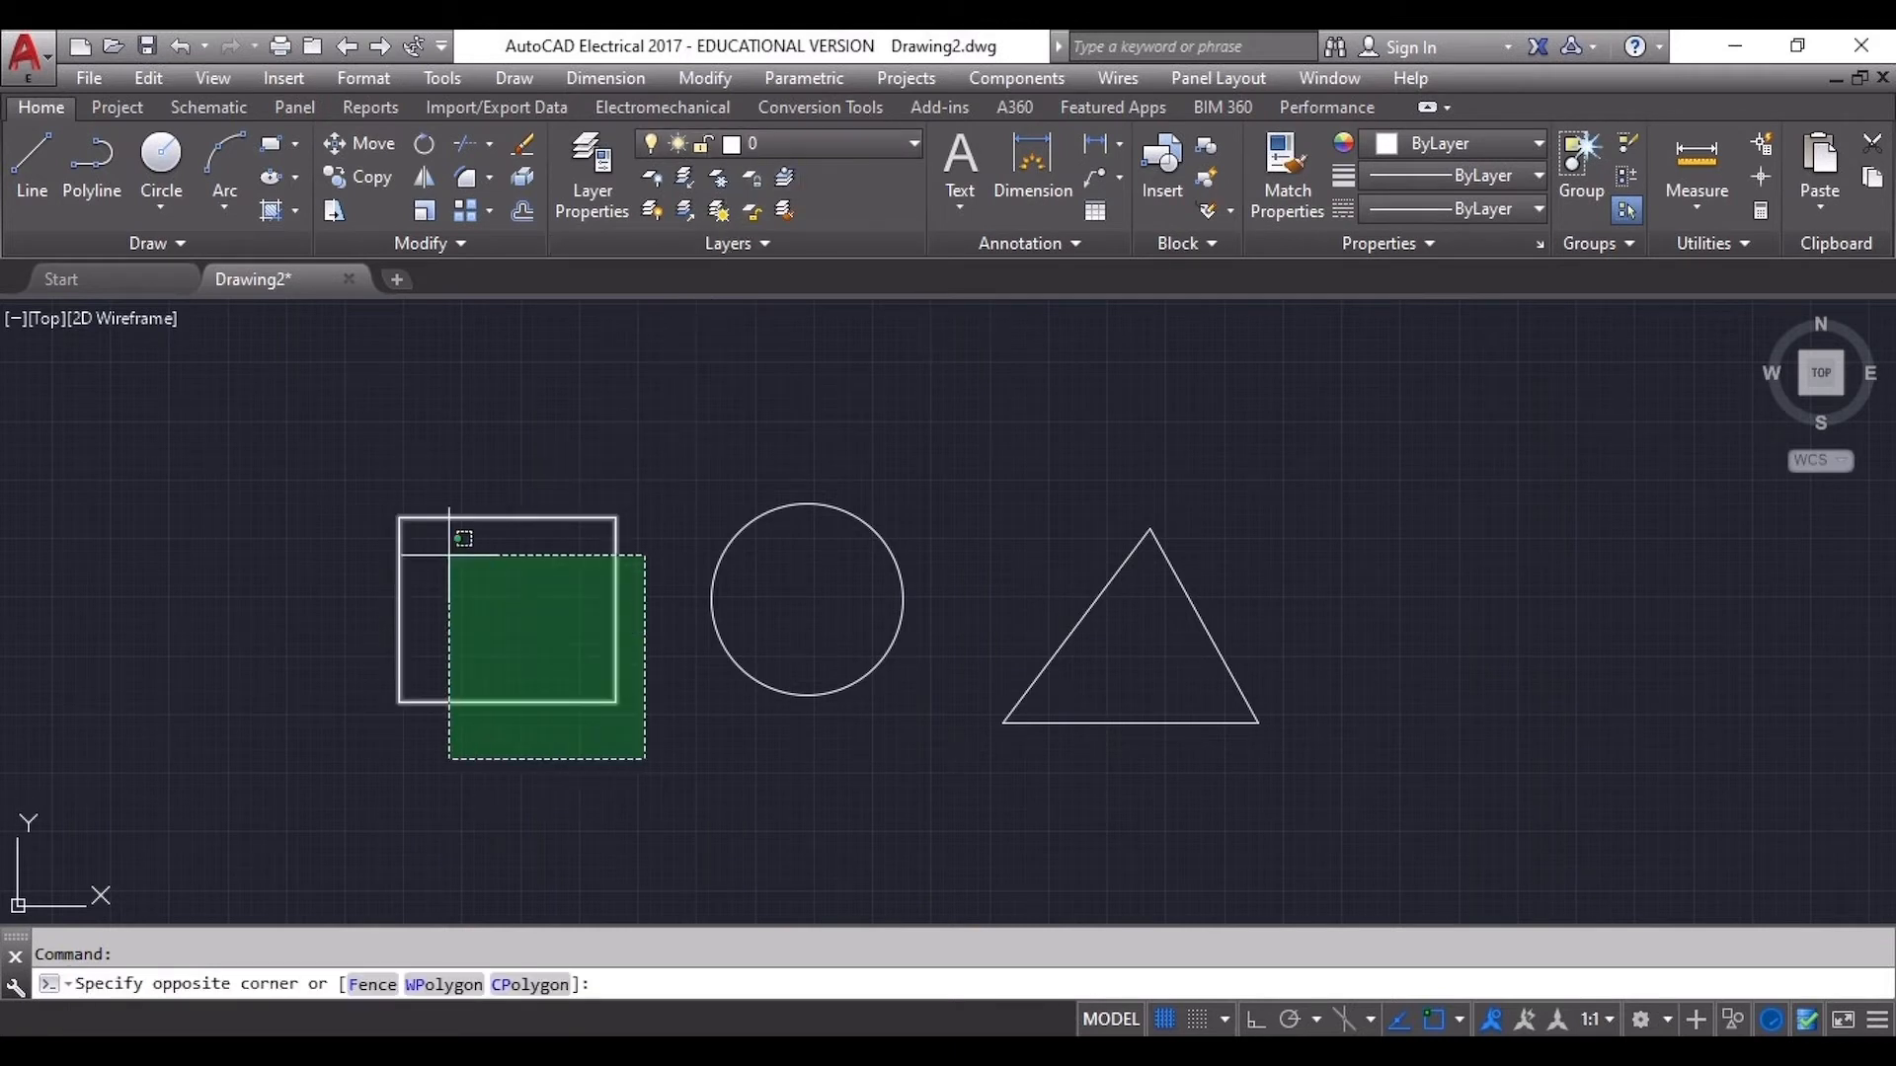
{"action": "left_click", "coordinate": [450, 556]}
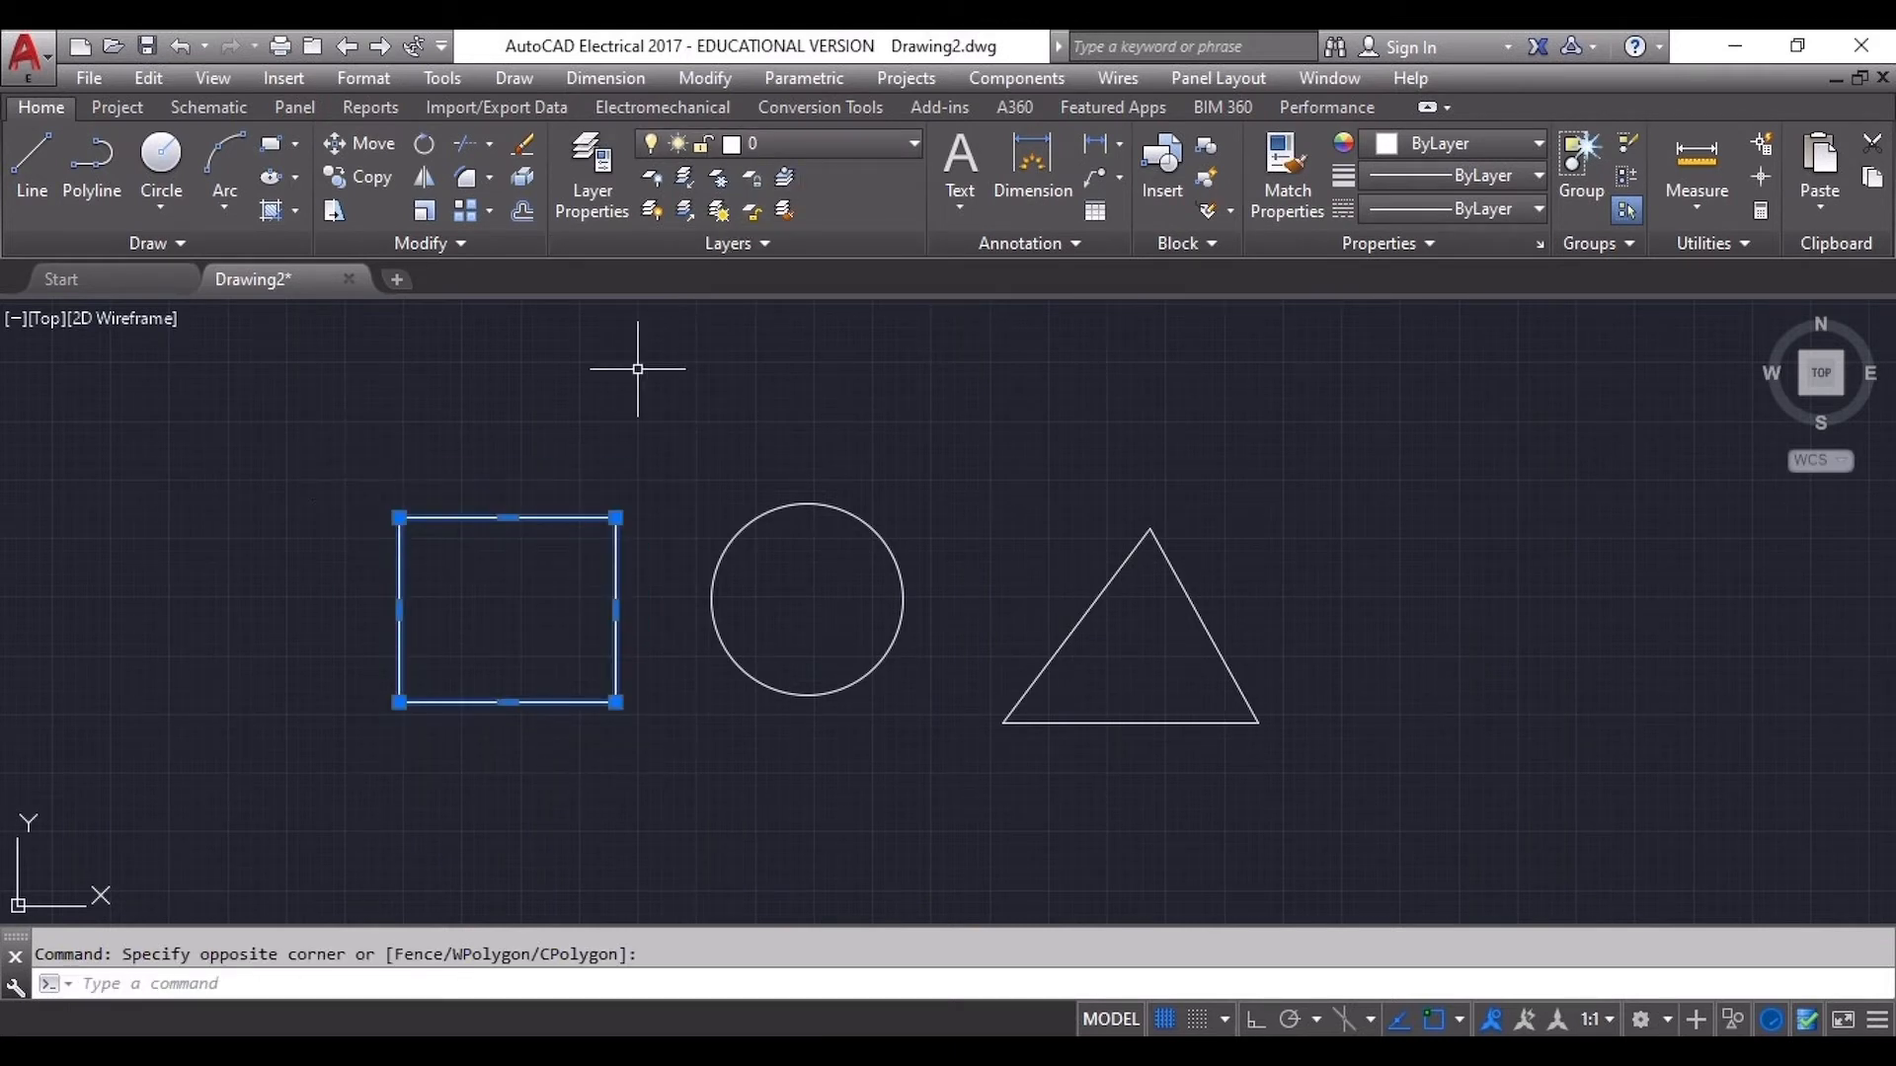
{"action": "left_click", "coordinate": [816, 143]}
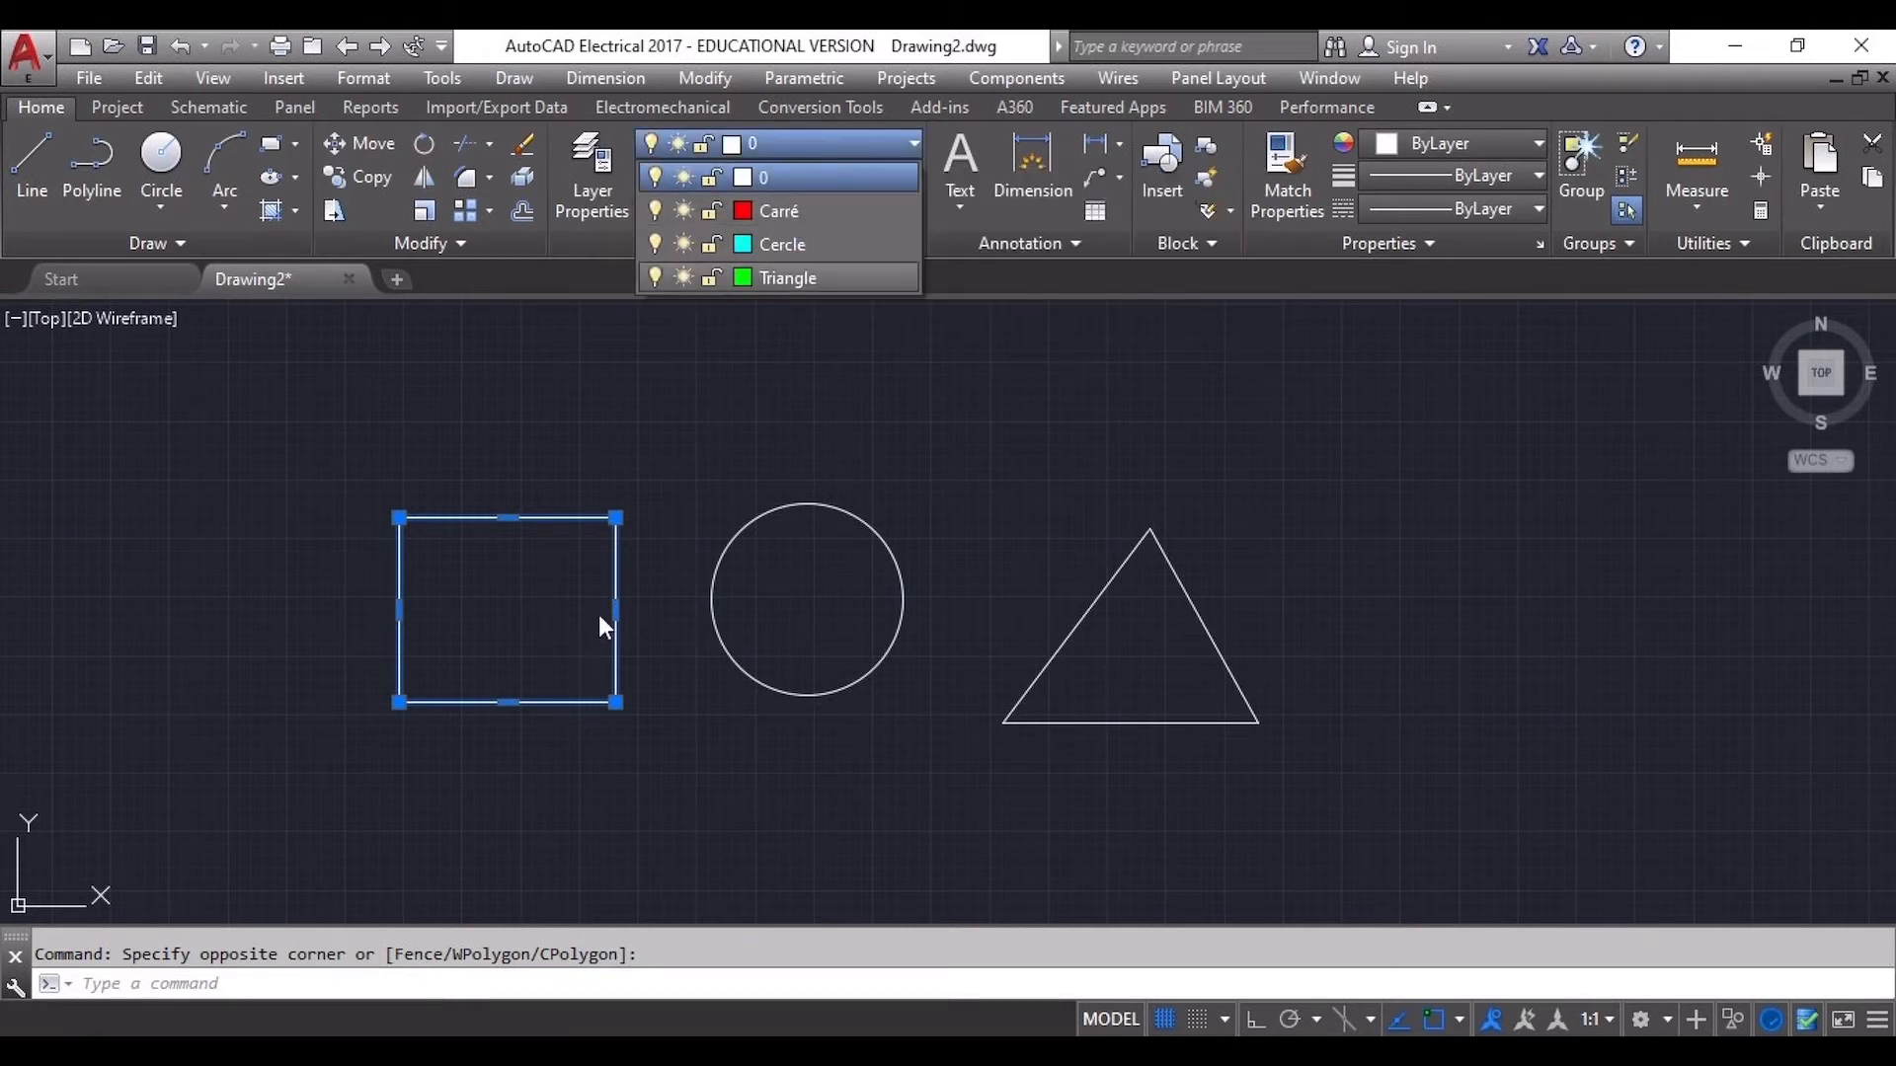
{"action": "left_click", "coordinate": [787, 209]}
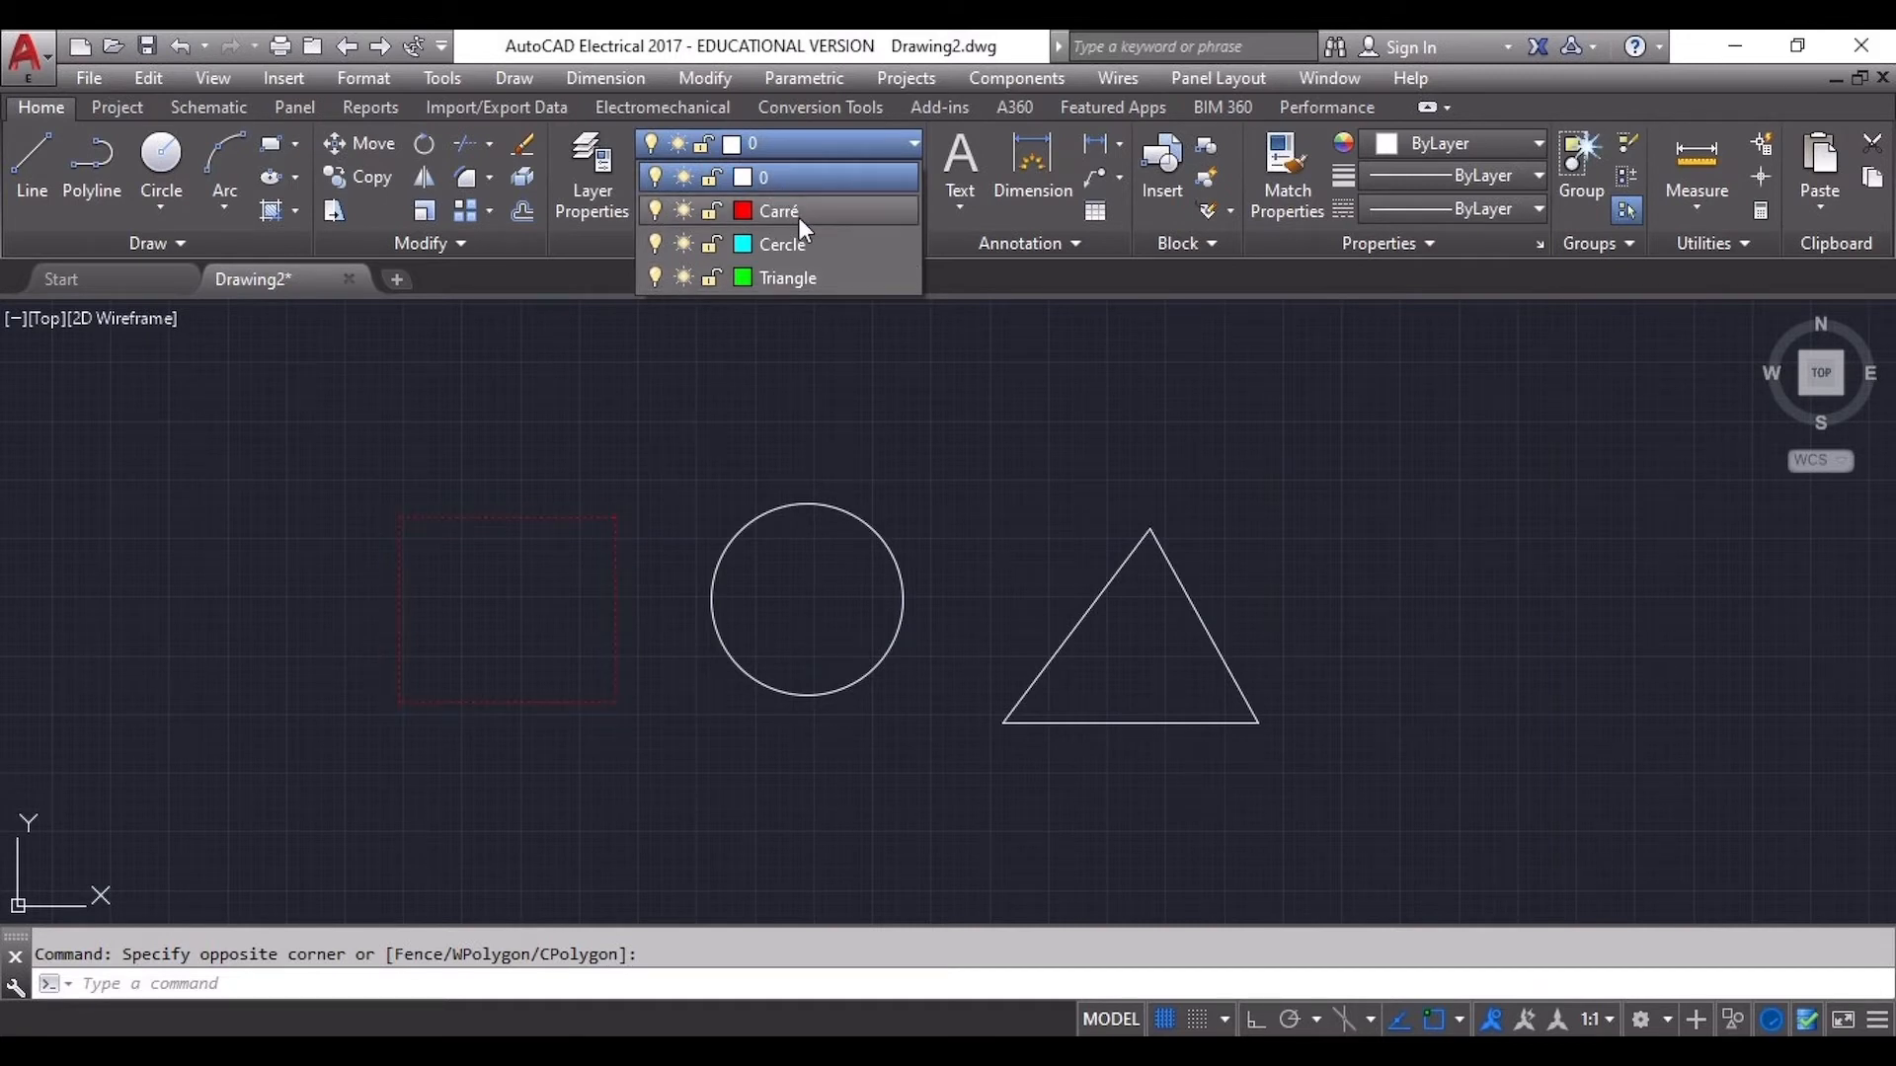
{"action": "left_click", "coordinate": [797, 215]}
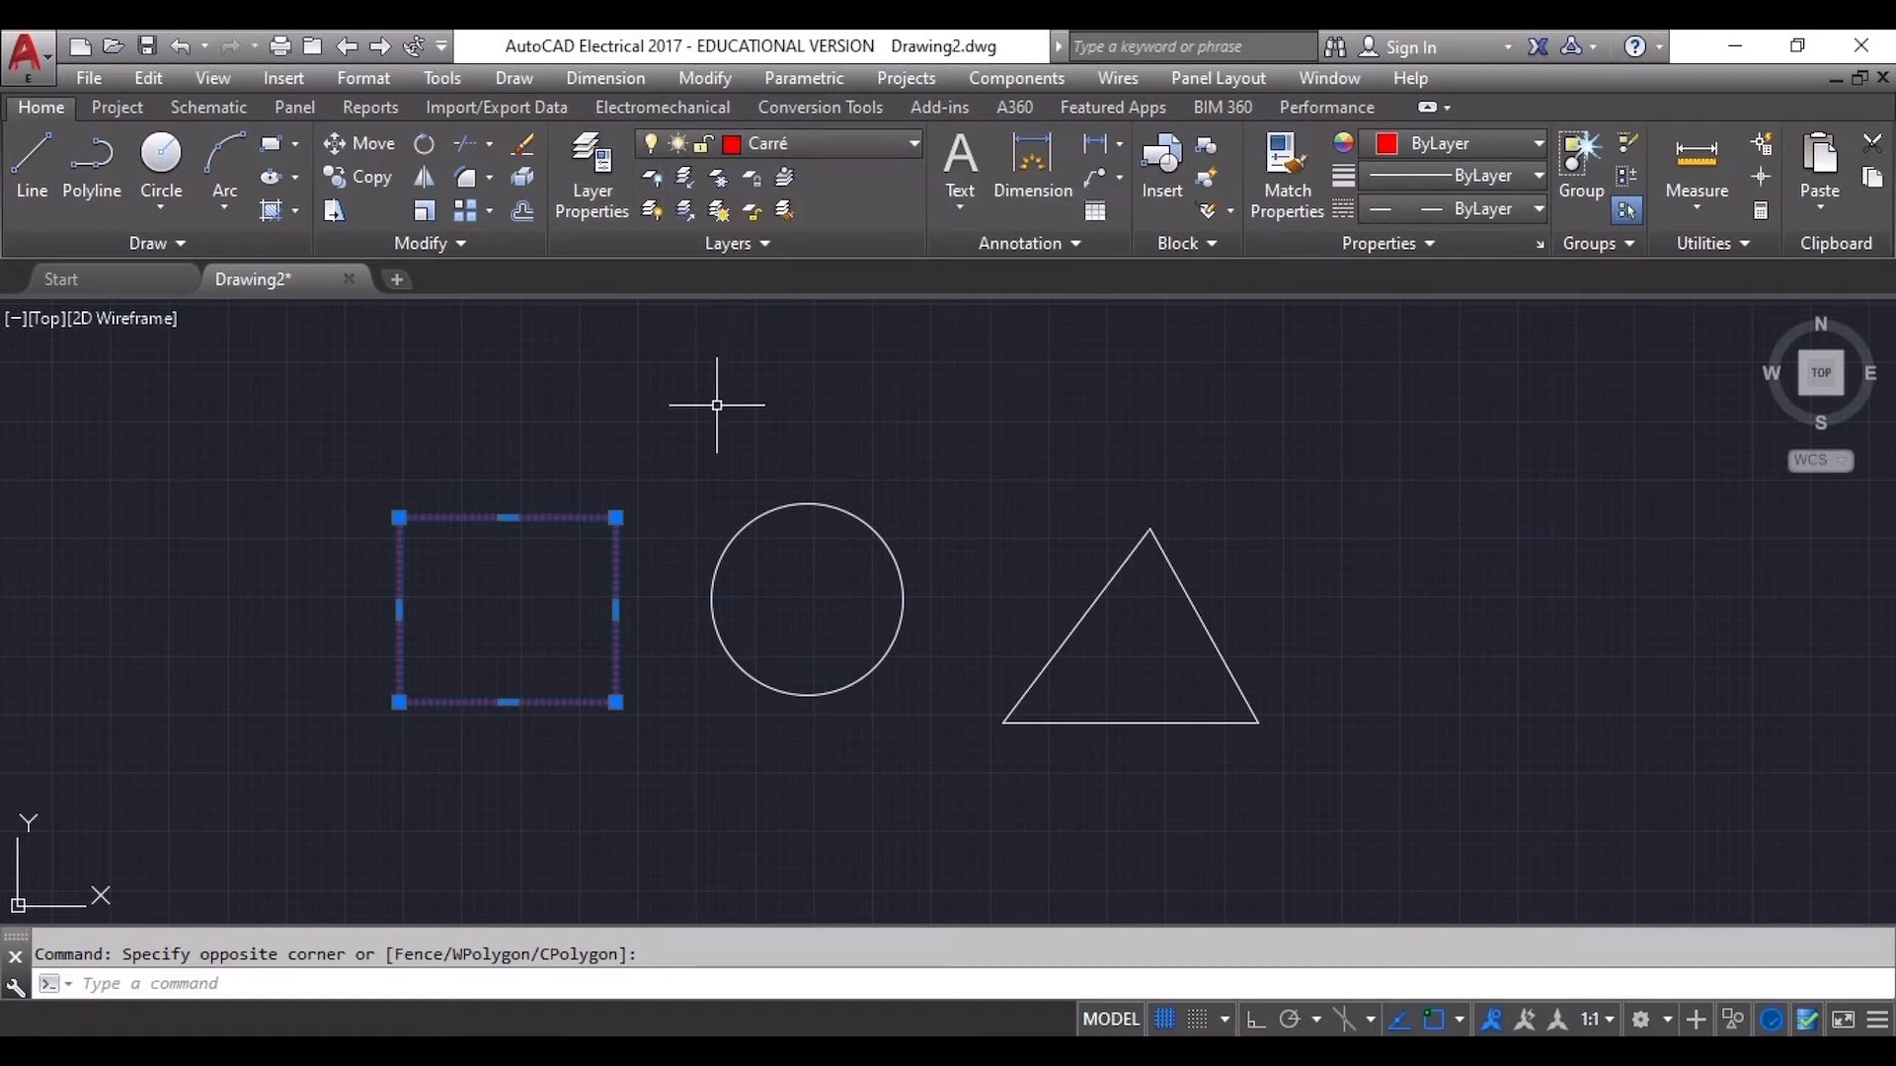
{"action": "key", "text": "Escape"}
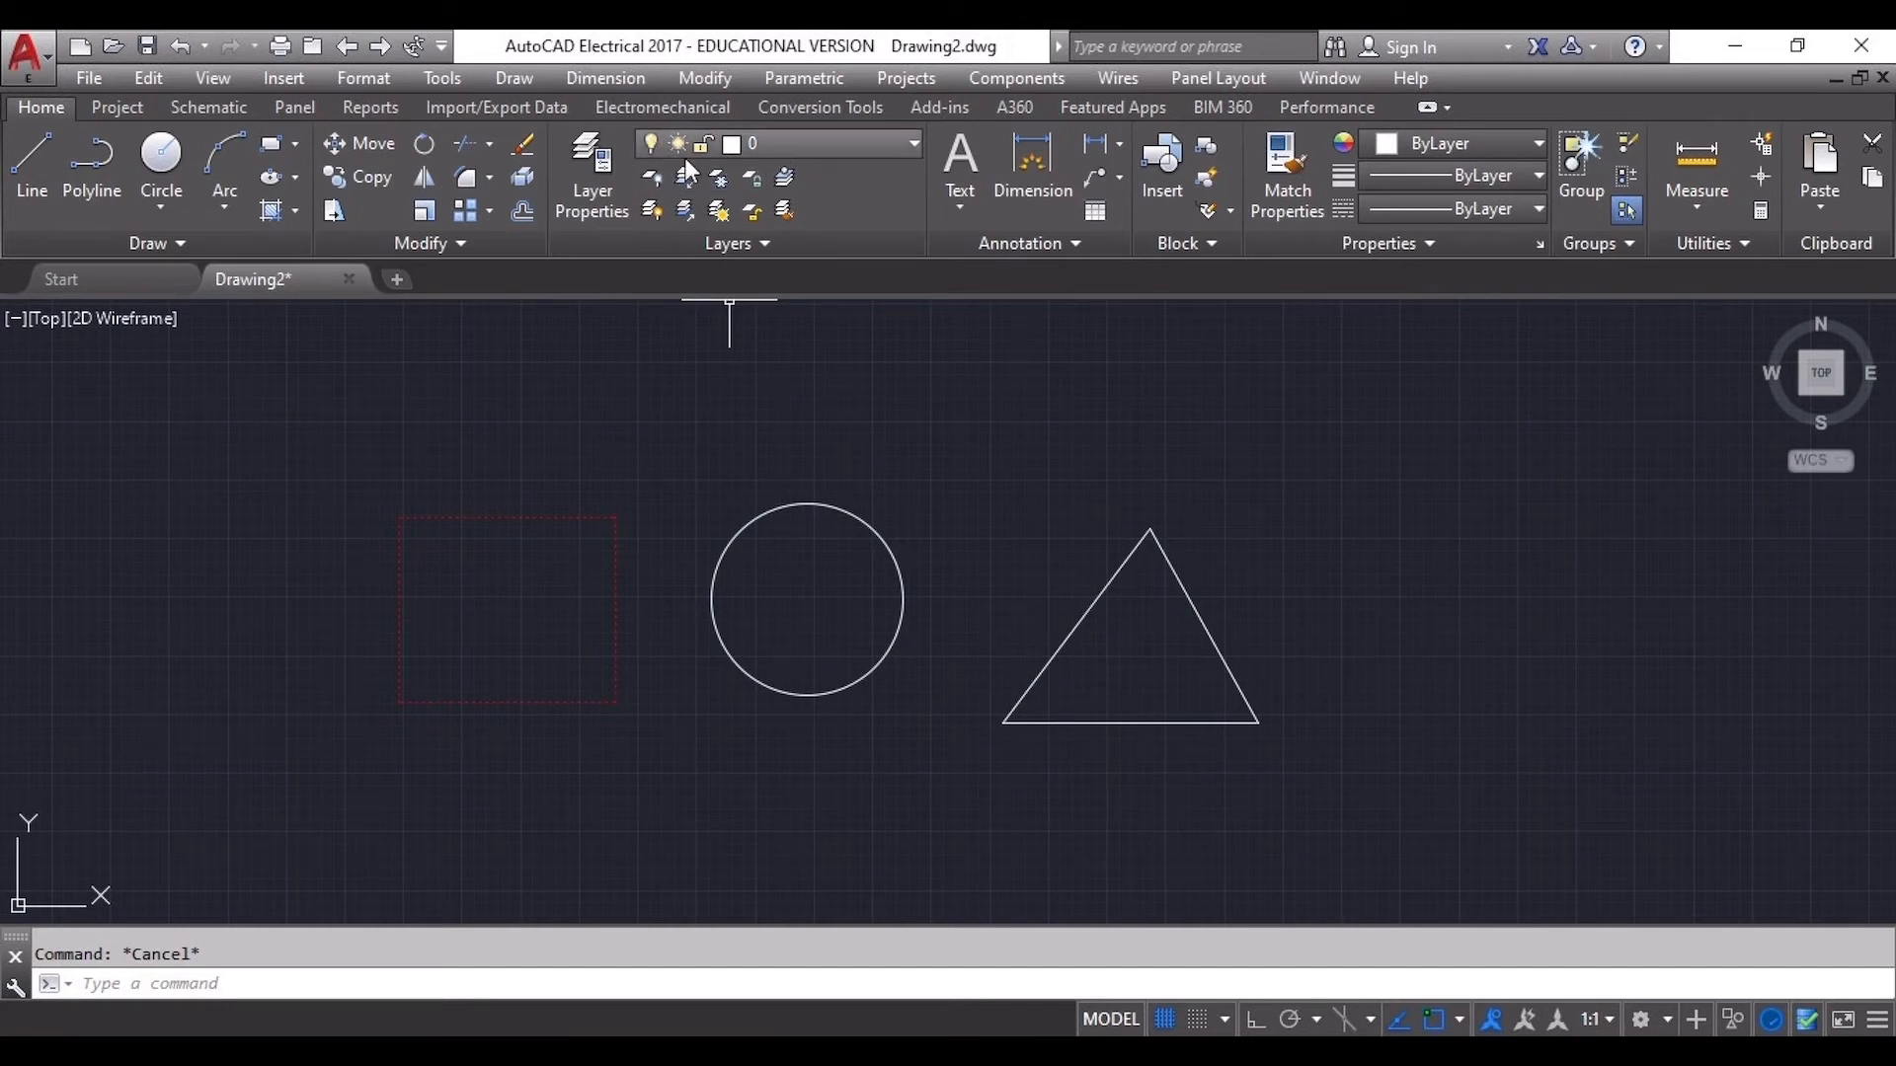
Draw a small closed triangle with the Line command on layer 0, above the gap between the rectangle and the circle
{"action": "left_click", "coordinate": [32, 153]}
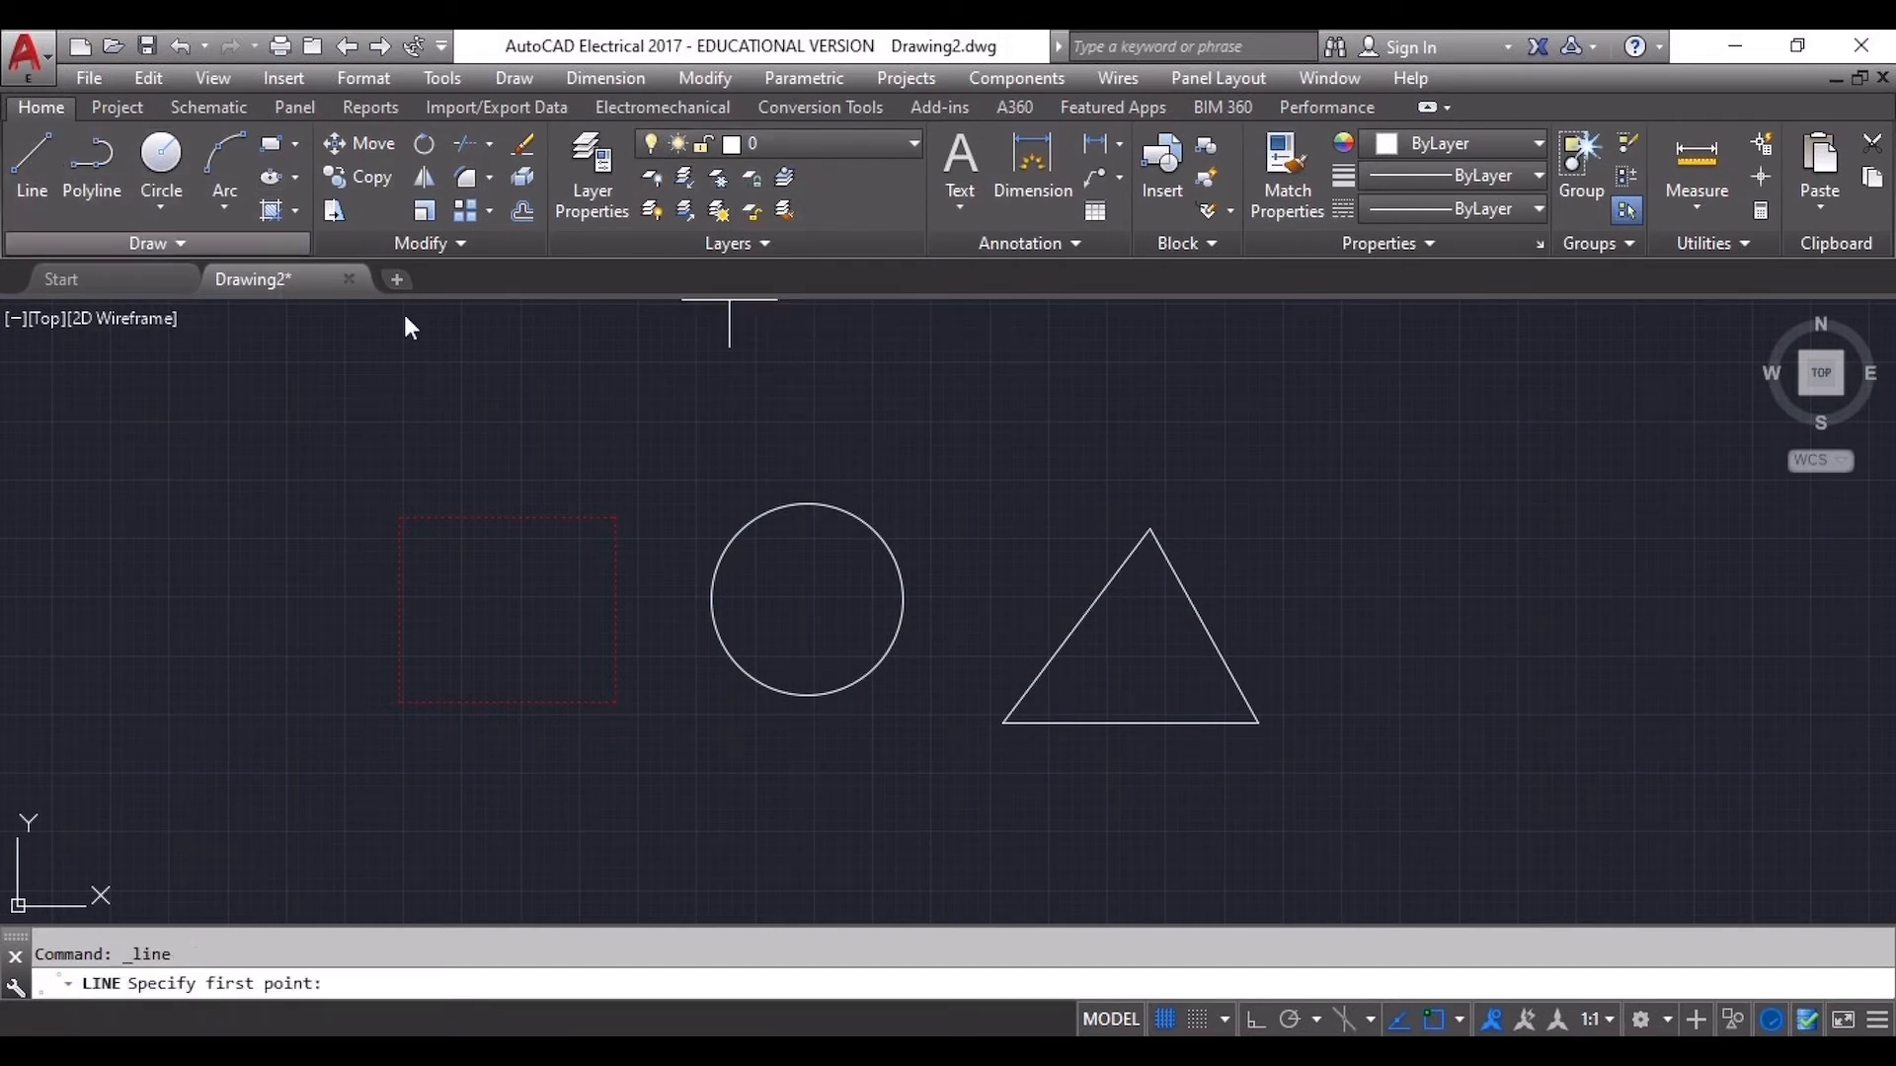
{"action": "left_click", "coordinate": [674, 373]}
{"action": "left_click", "coordinate": [634, 439]}
{"action": "left_click", "coordinate": [737, 438]}
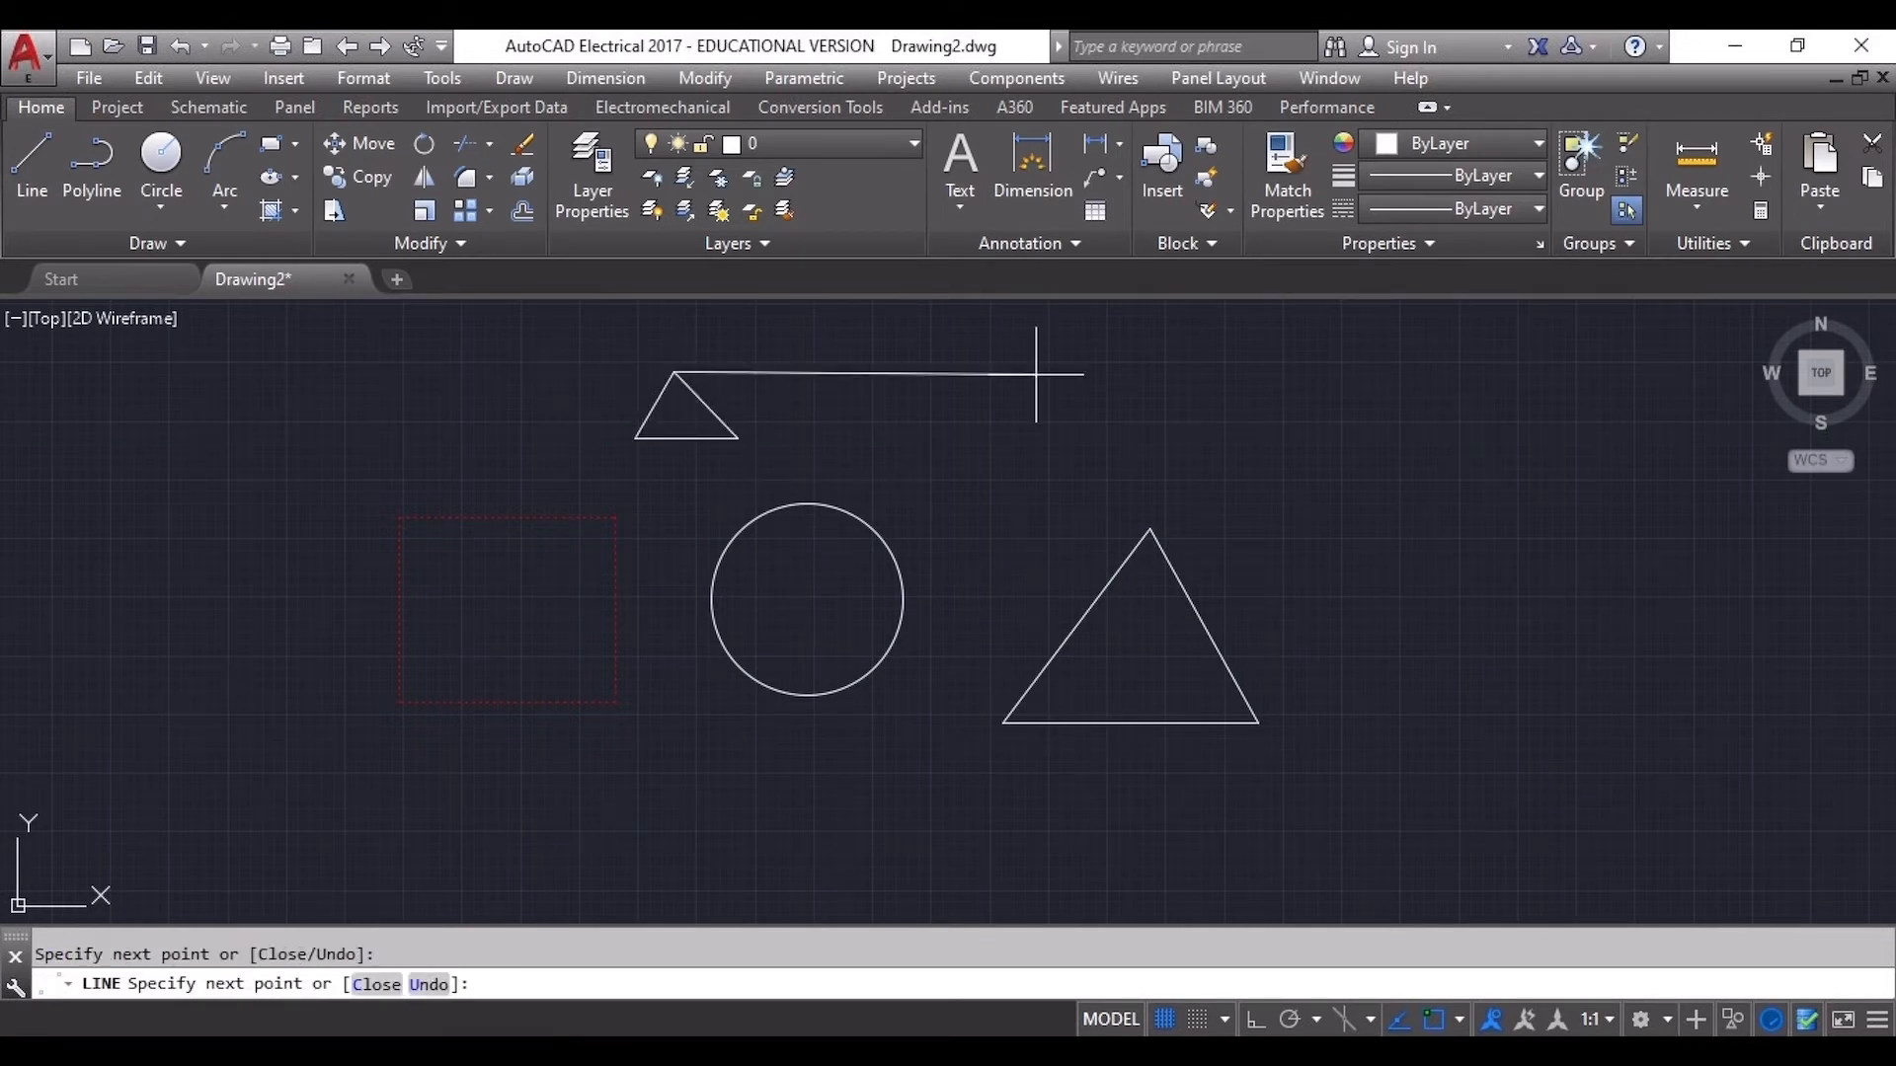
{"action": "left_click", "coordinate": [674, 373]}
{"action": "key", "text": "Escape"}
Erase the three lines of the small triangle above the rectangle and circle
{"action": "left_click", "coordinate": [766, 460]}
{"action": "left_click", "coordinate": [610, 381]}
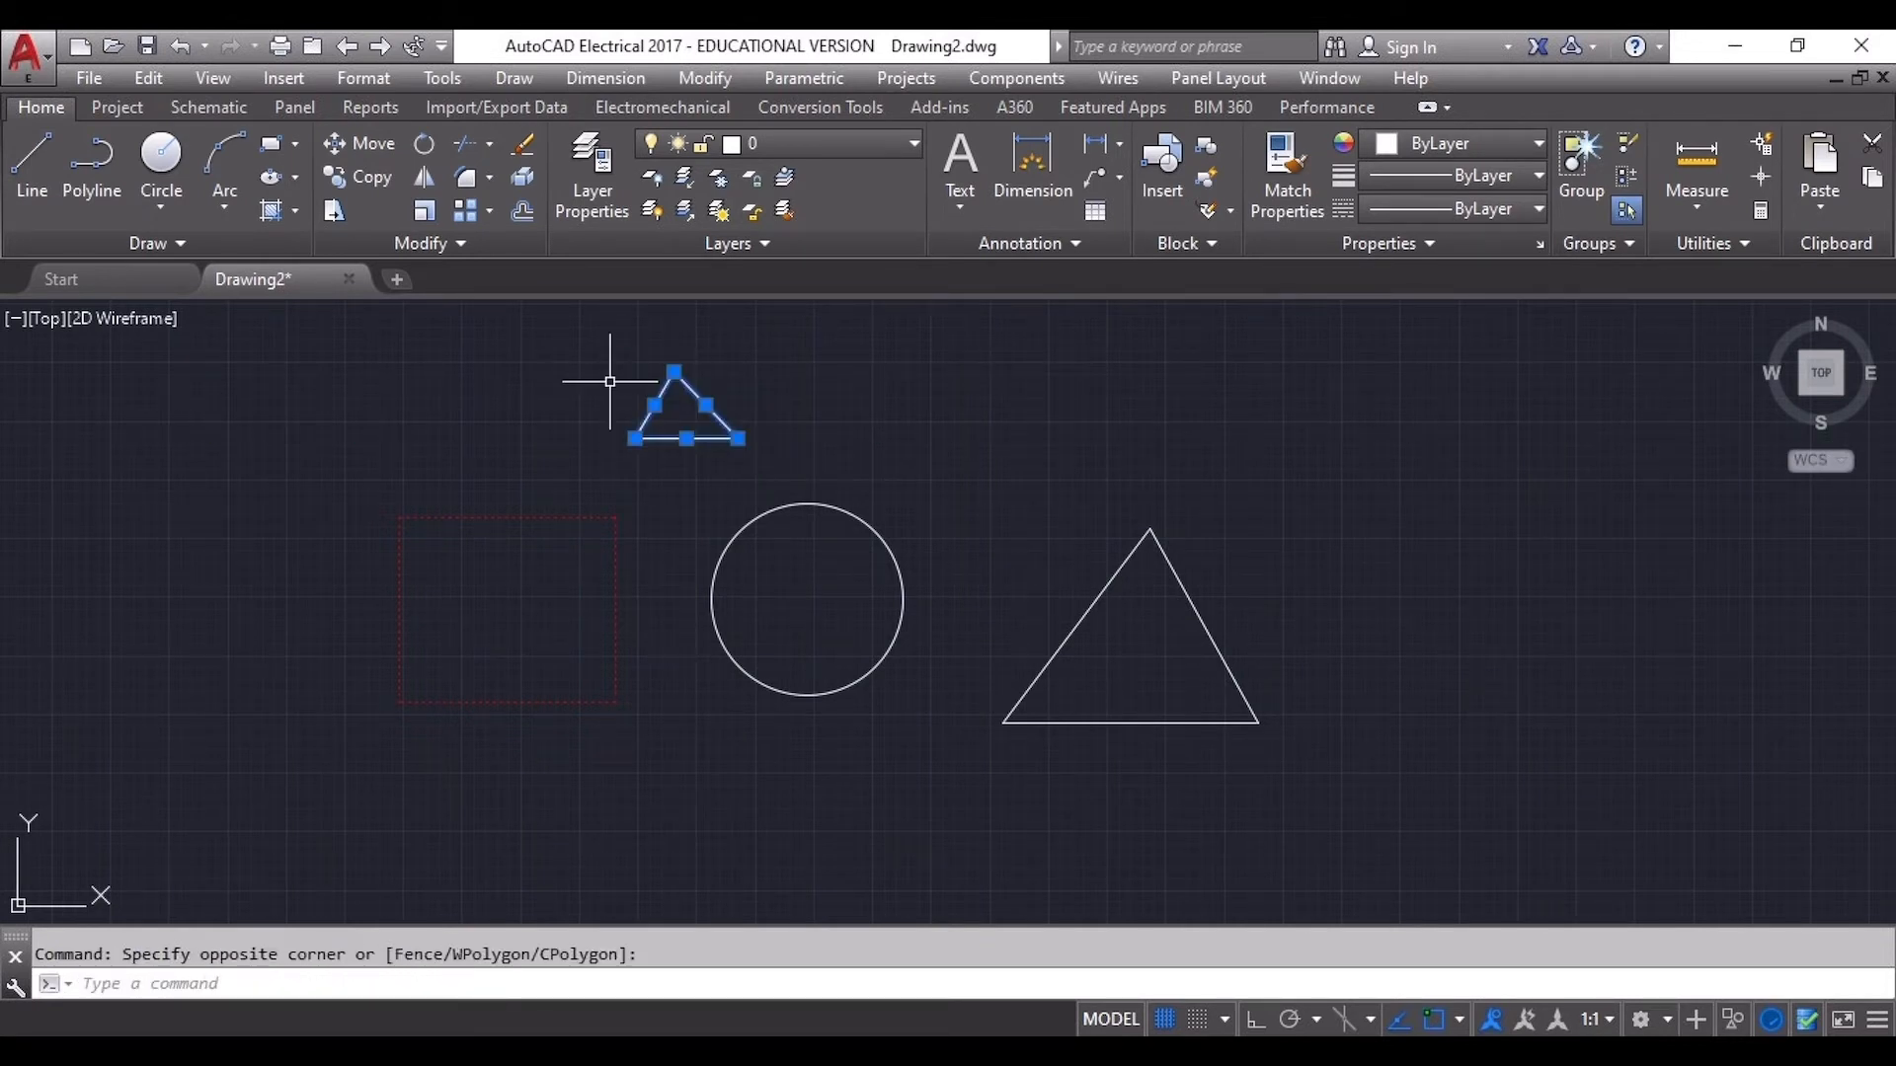
{"action": "key", "text": "Delete"}
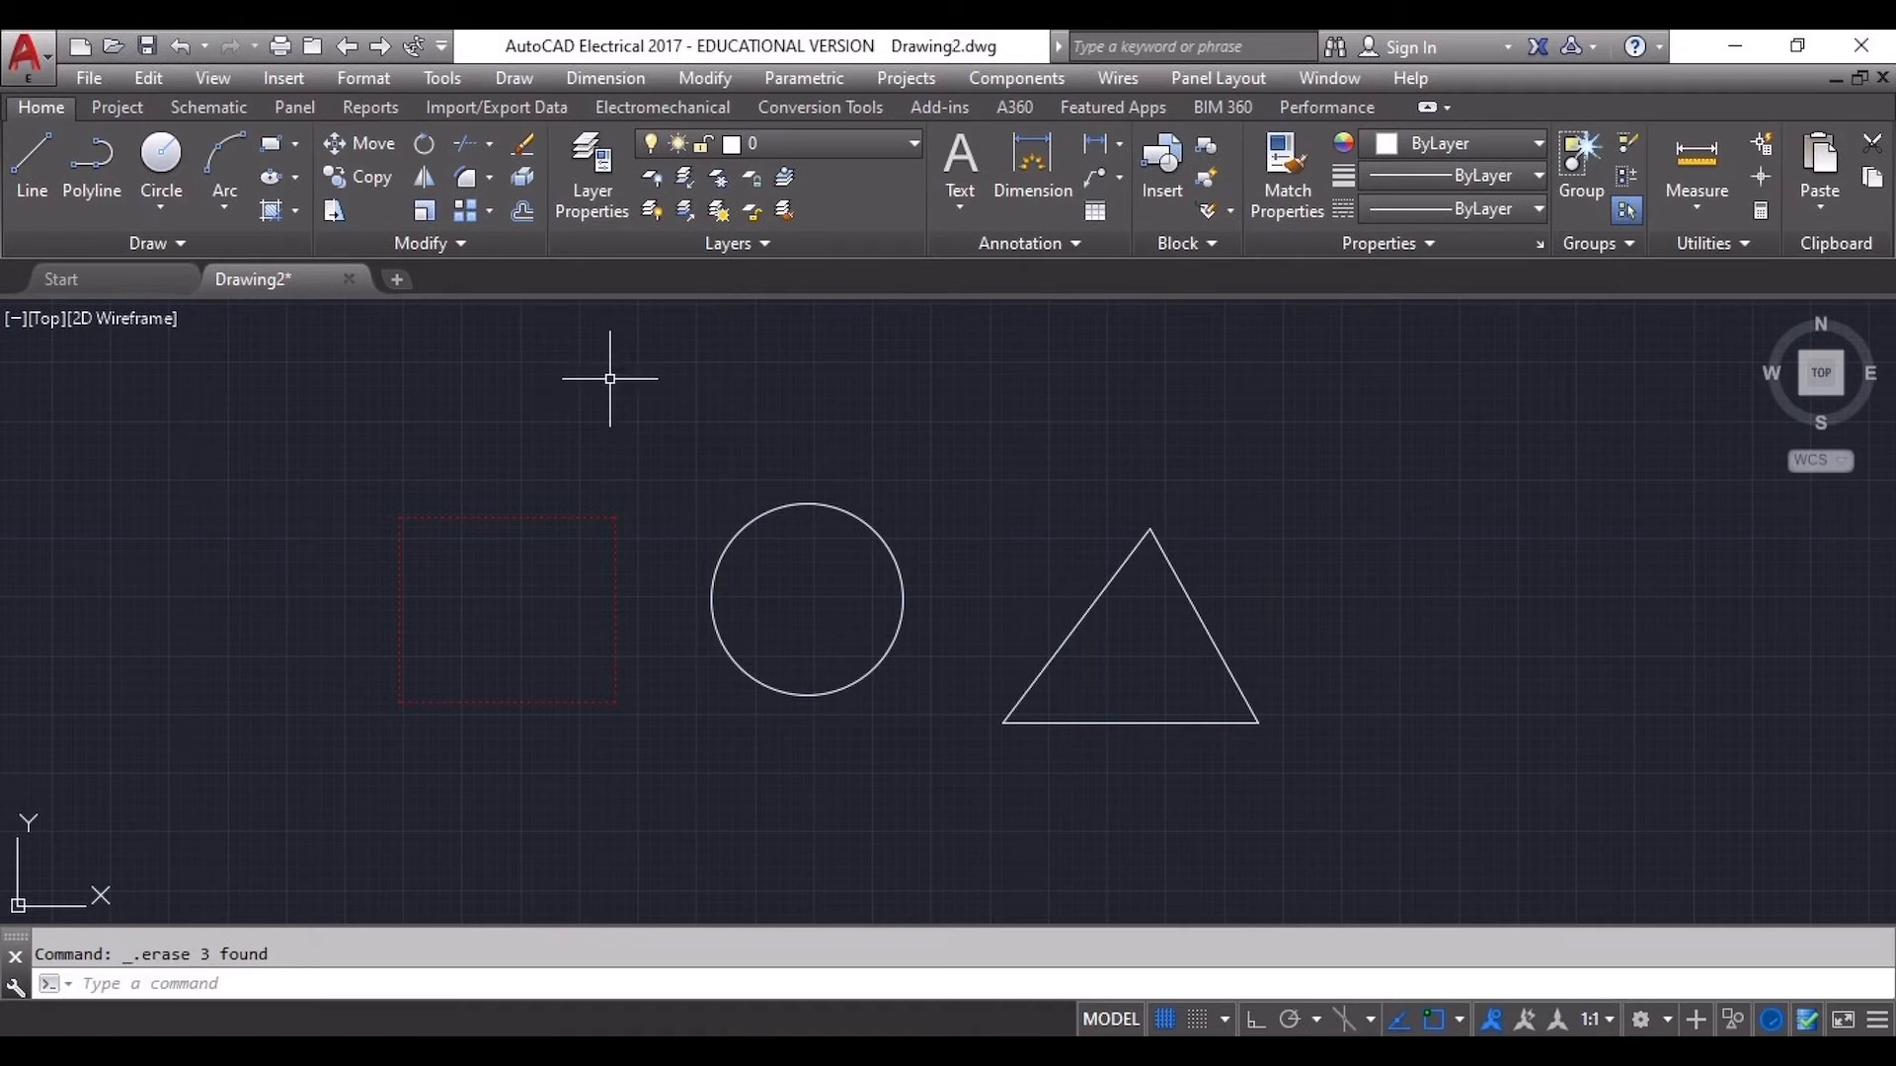
Move the circle to the Cercle layer and clear the selection
{"action": "left_click", "coordinate": [922, 712]}
{"action": "left_click", "coordinate": [700, 465]}
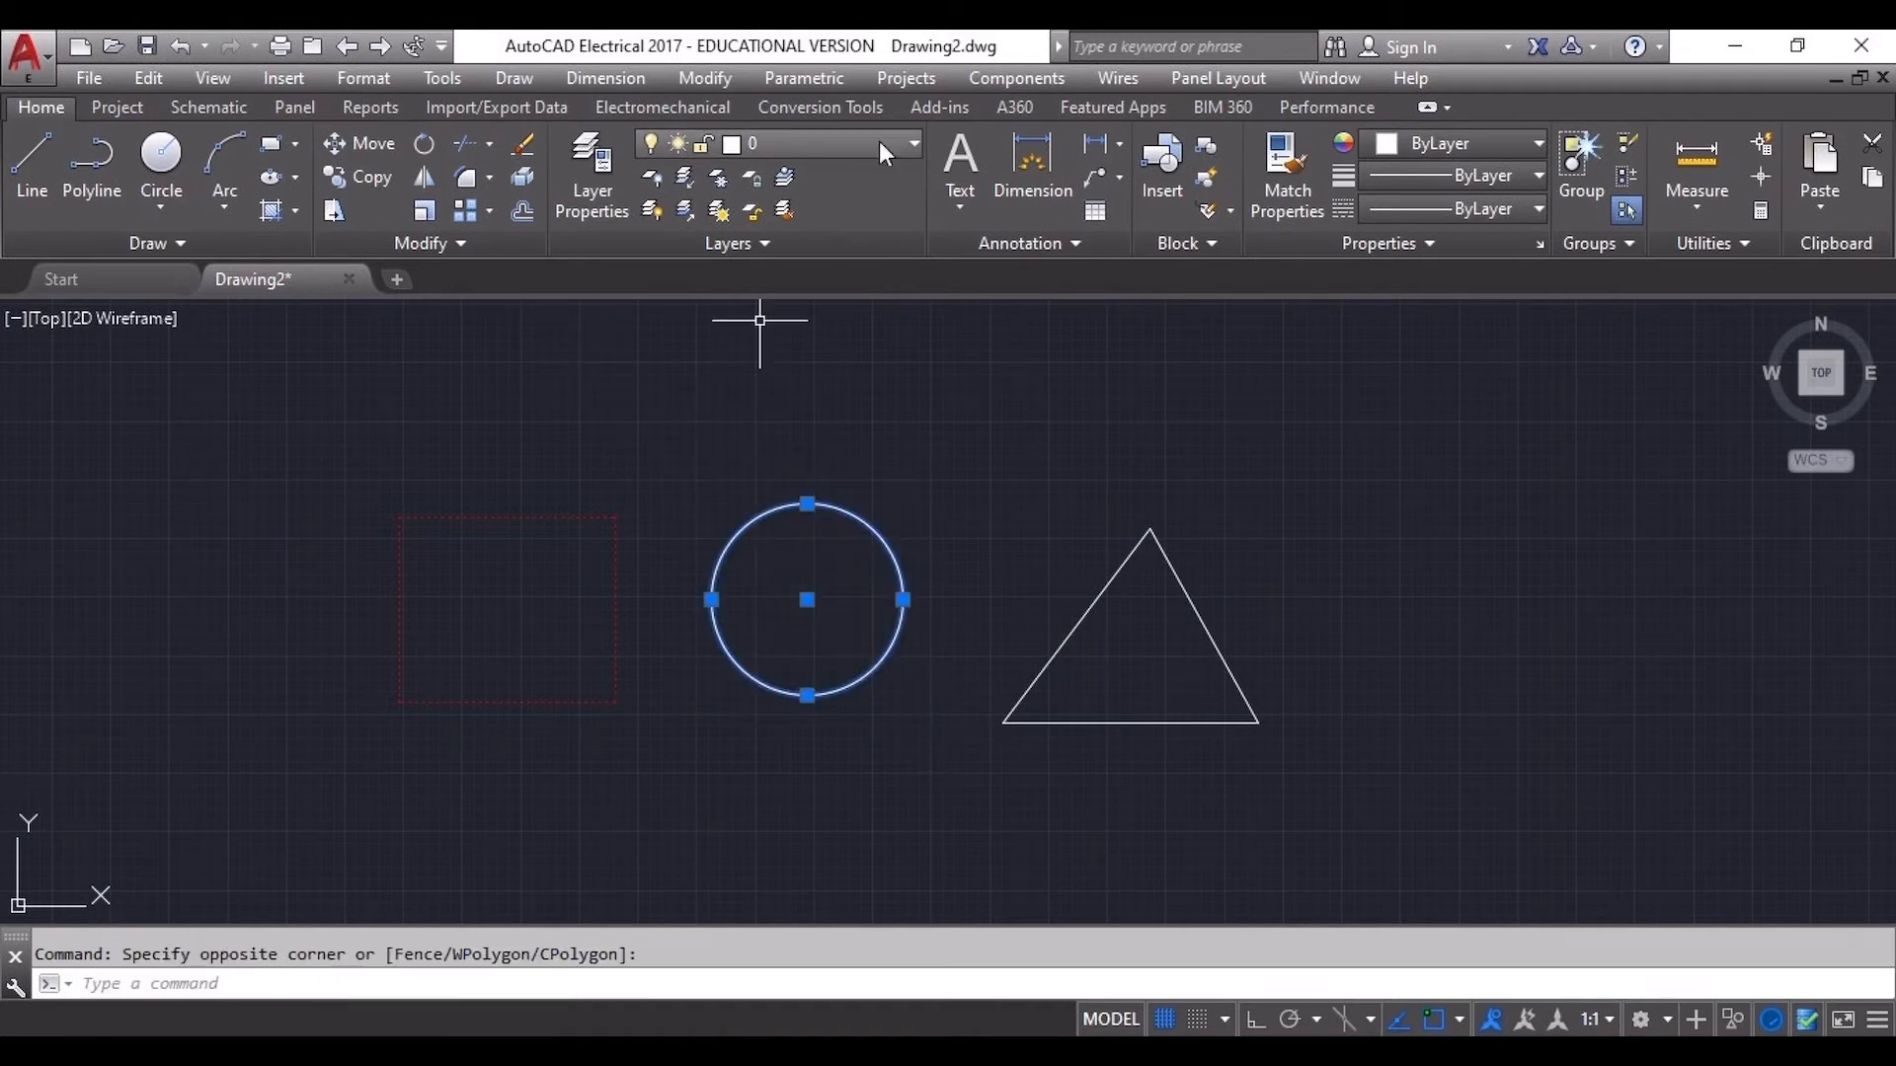
{"action": "left_click", "coordinate": [889, 144]}
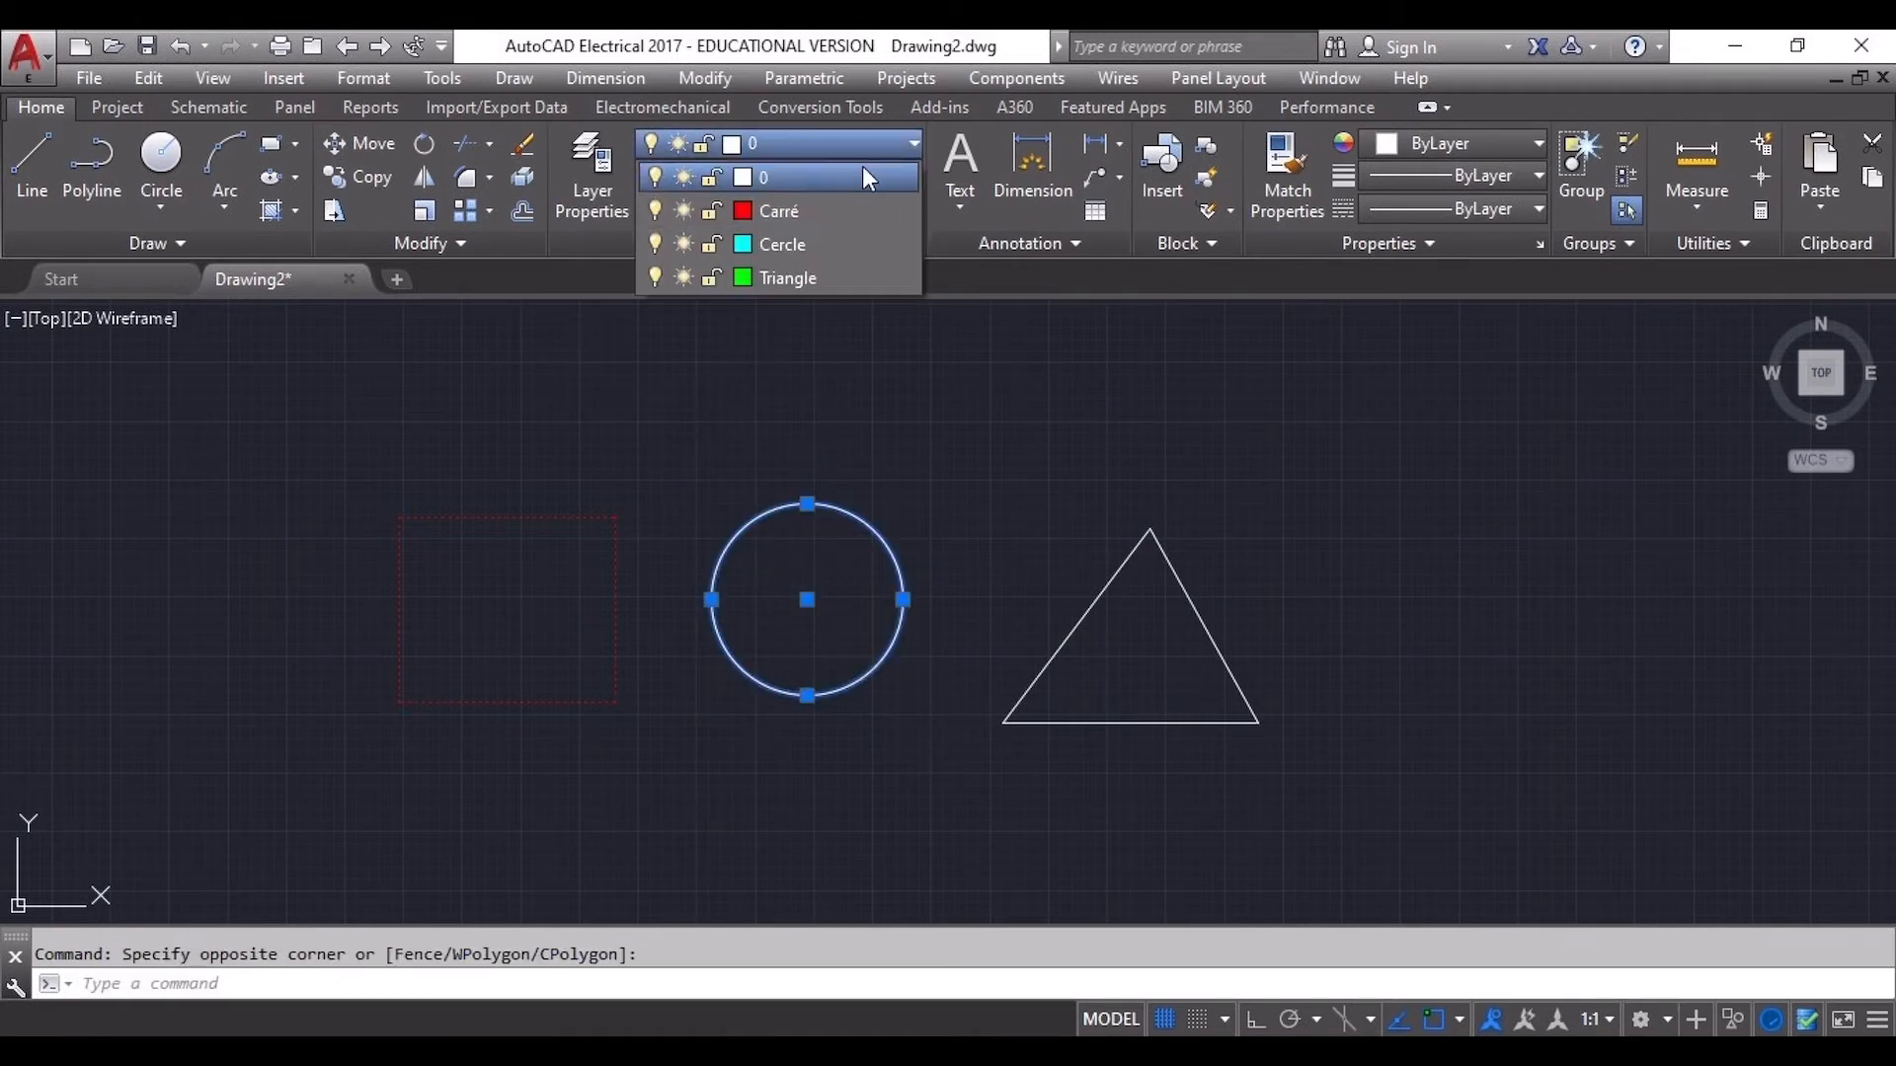
{"action": "left_click", "coordinate": [780, 247]}
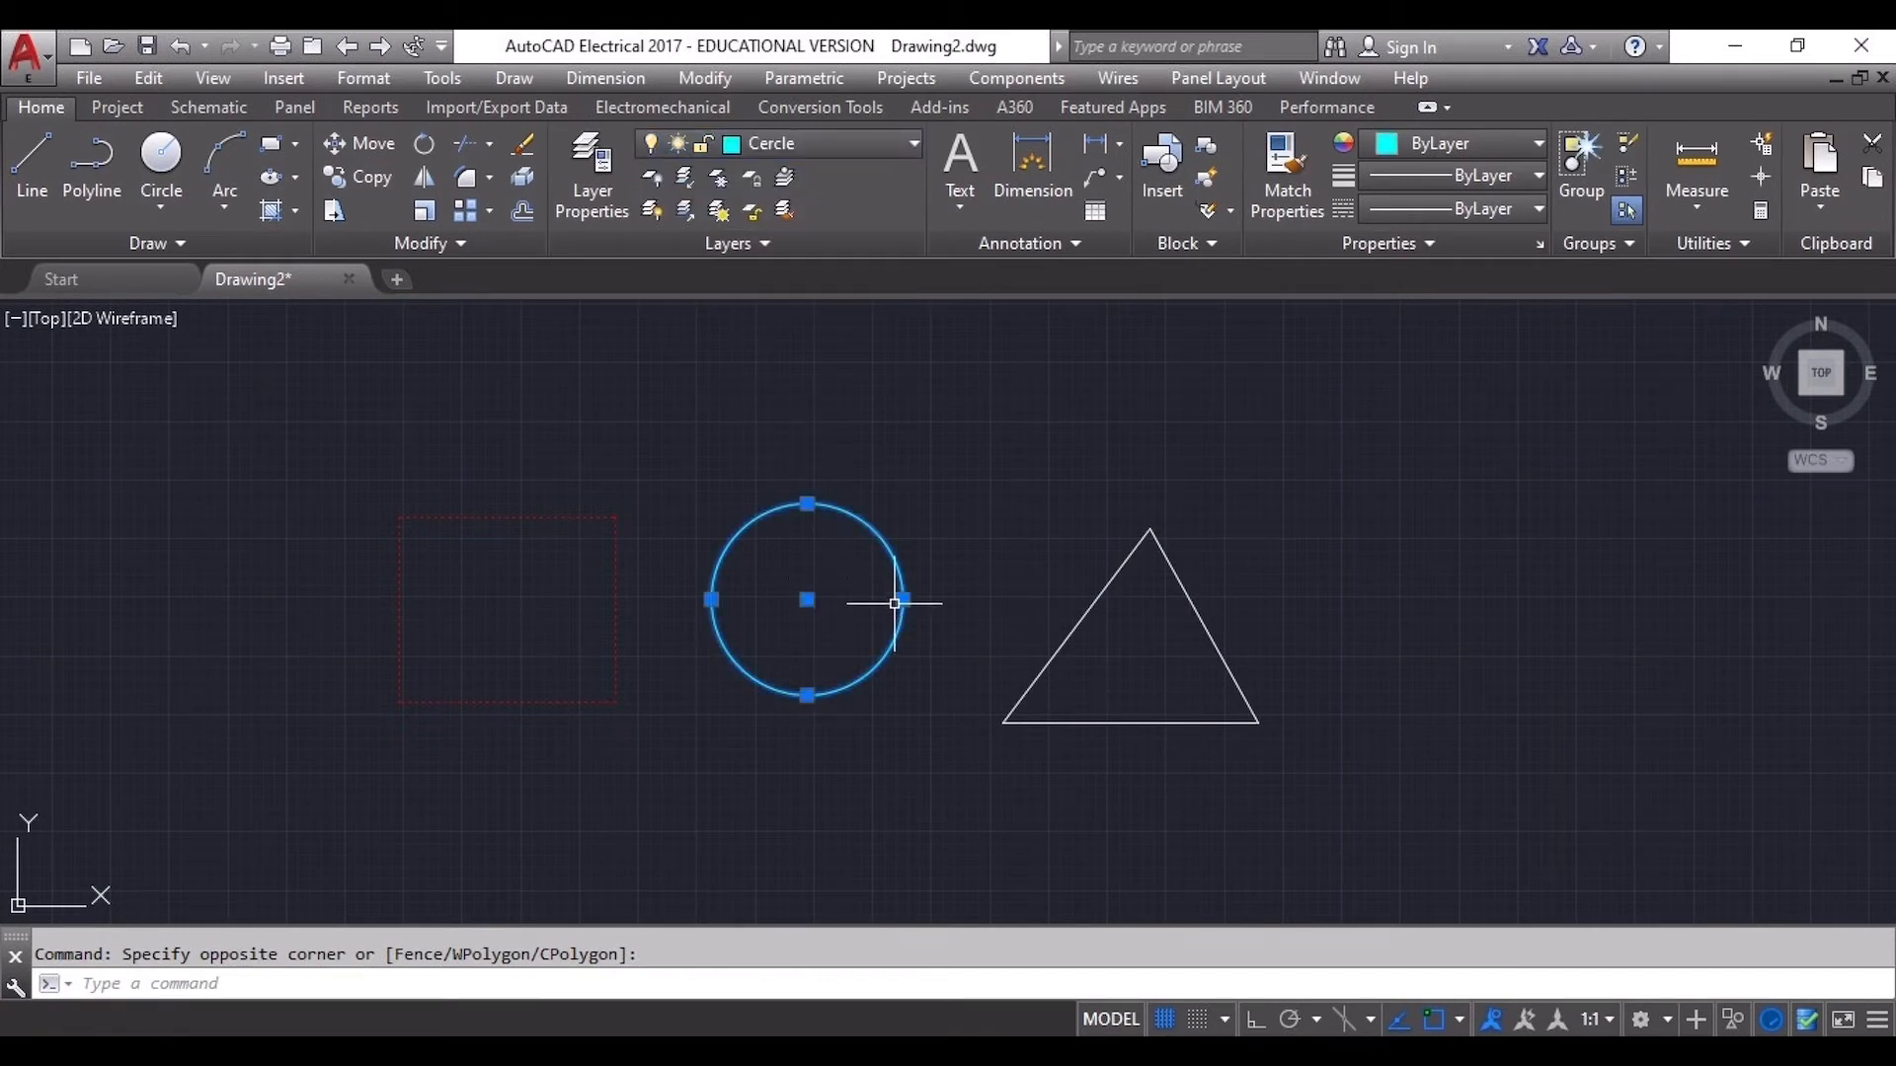
{"action": "key", "text": "Escape"}
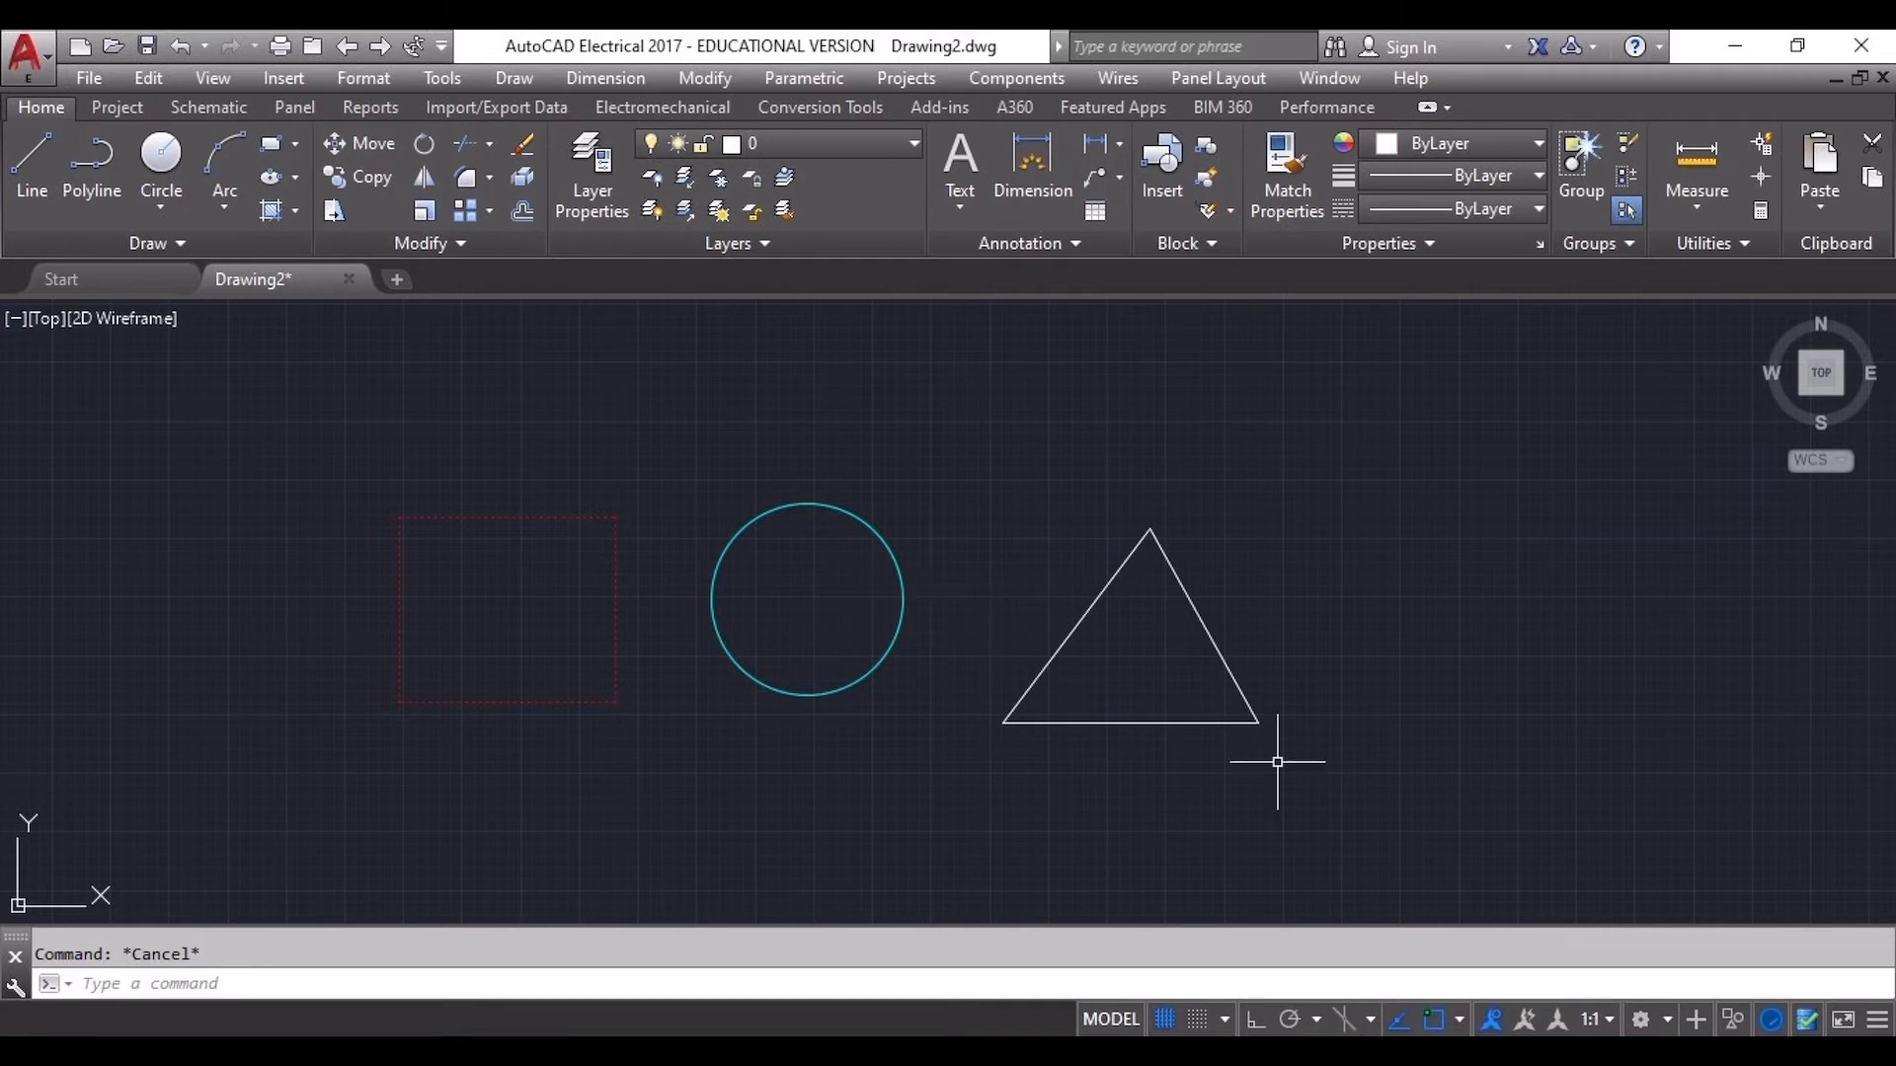
Move the triangle's three lines to the Triangle layer and clear the selection
{"action": "left_click", "coordinate": [1450, 781]}
{"action": "left_click", "coordinate": [951, 465]}
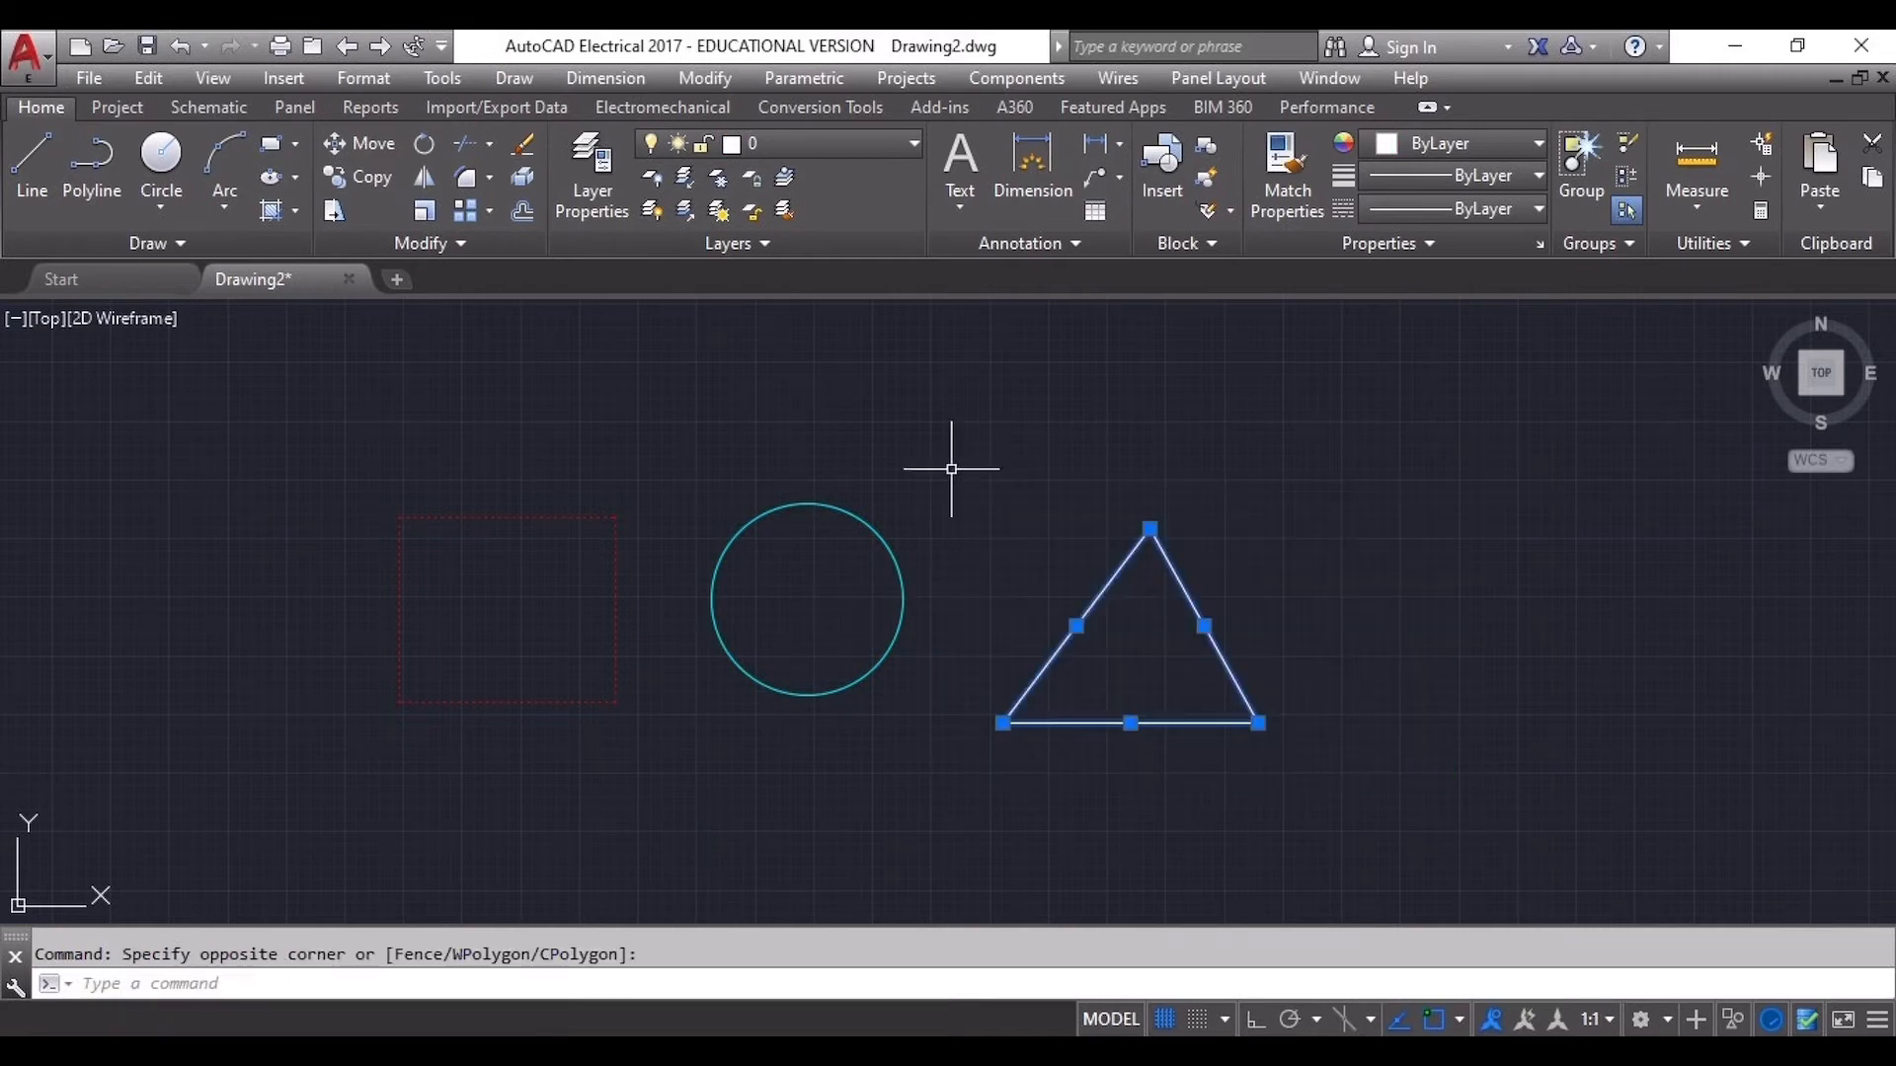
{"action": "left_click", "coordinate": [903, 146]}
{"action": "left_click", "coordinate": [768, 278]}
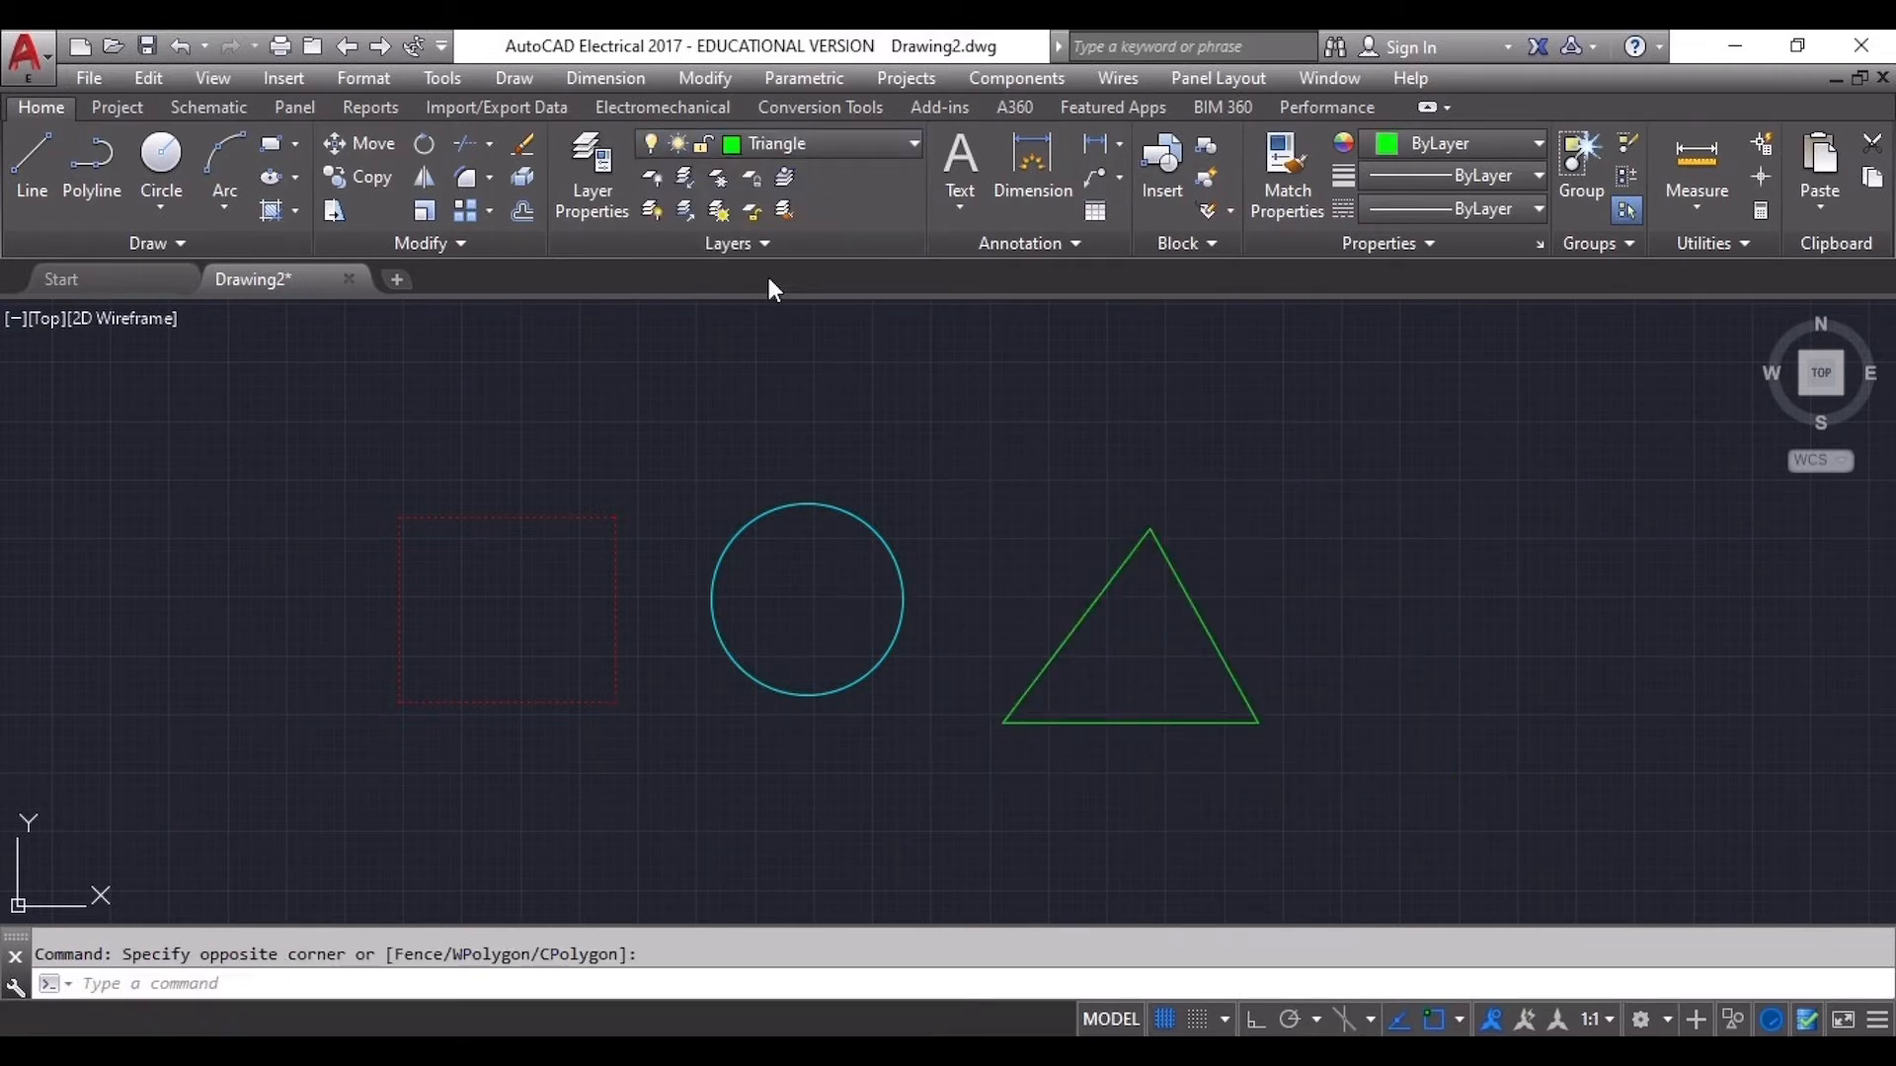
{"action": "scroll", "coordinate": [1092, 562], "scroll_direction": "up", "scroll_amount": 8}
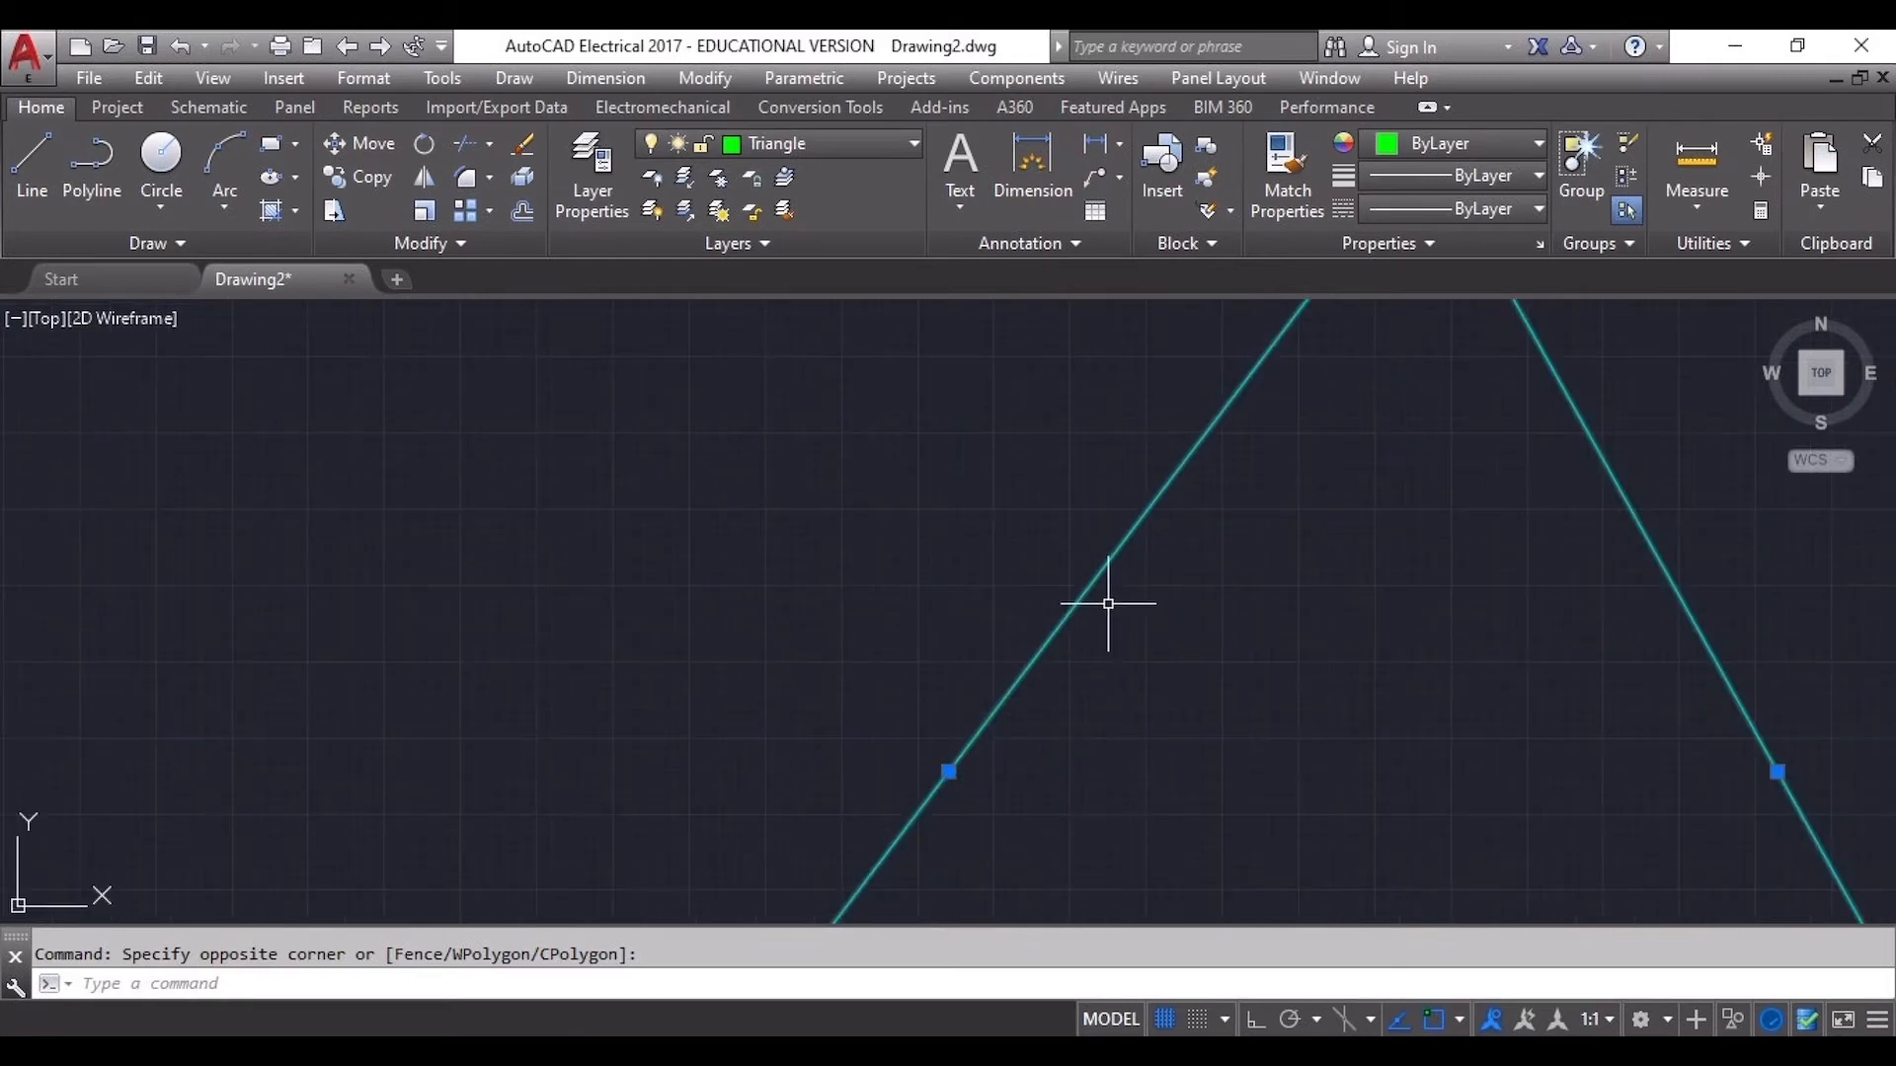
{"action": "scroll", "coordinate": [779, 556], "scroll_direction": "down", "scroll_amount": 7}
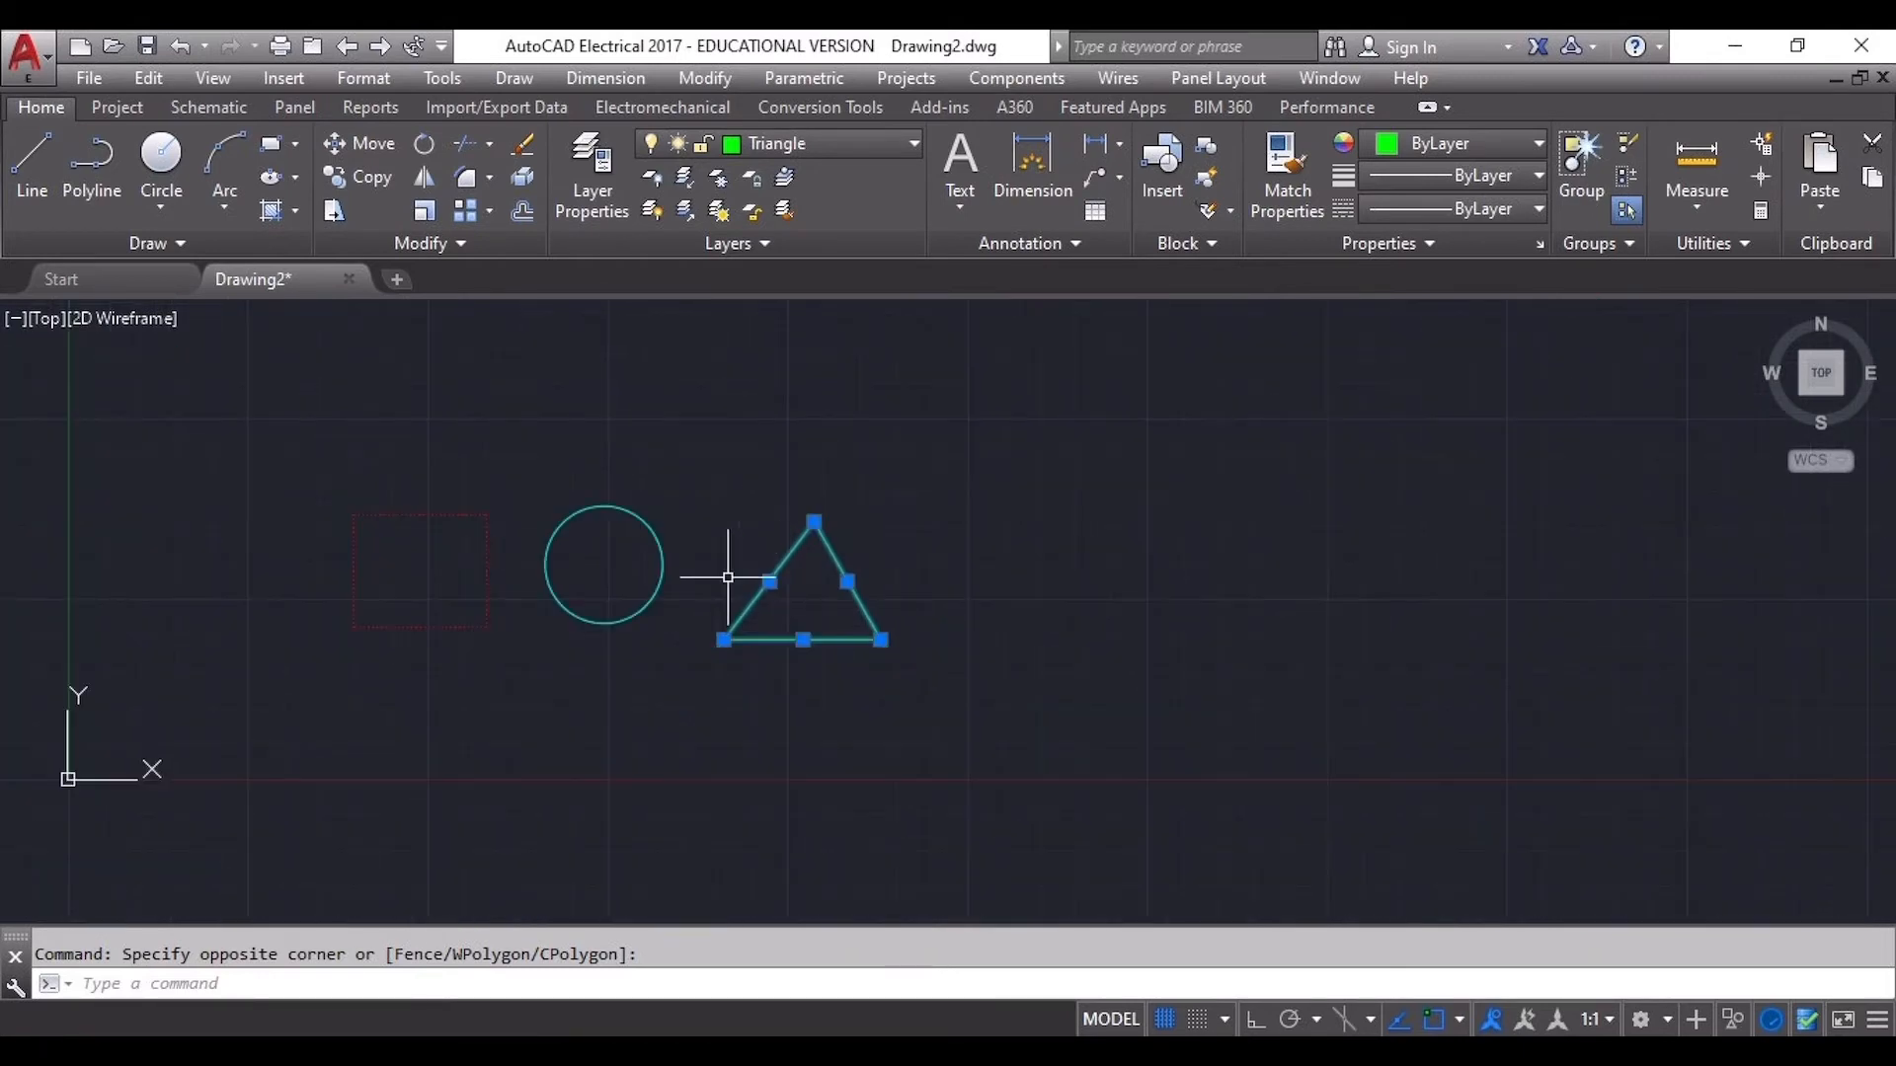
{"action": "scroll", "coordinate": [723, 558], "scroll_direction": "up", "scroll_amount": 2}
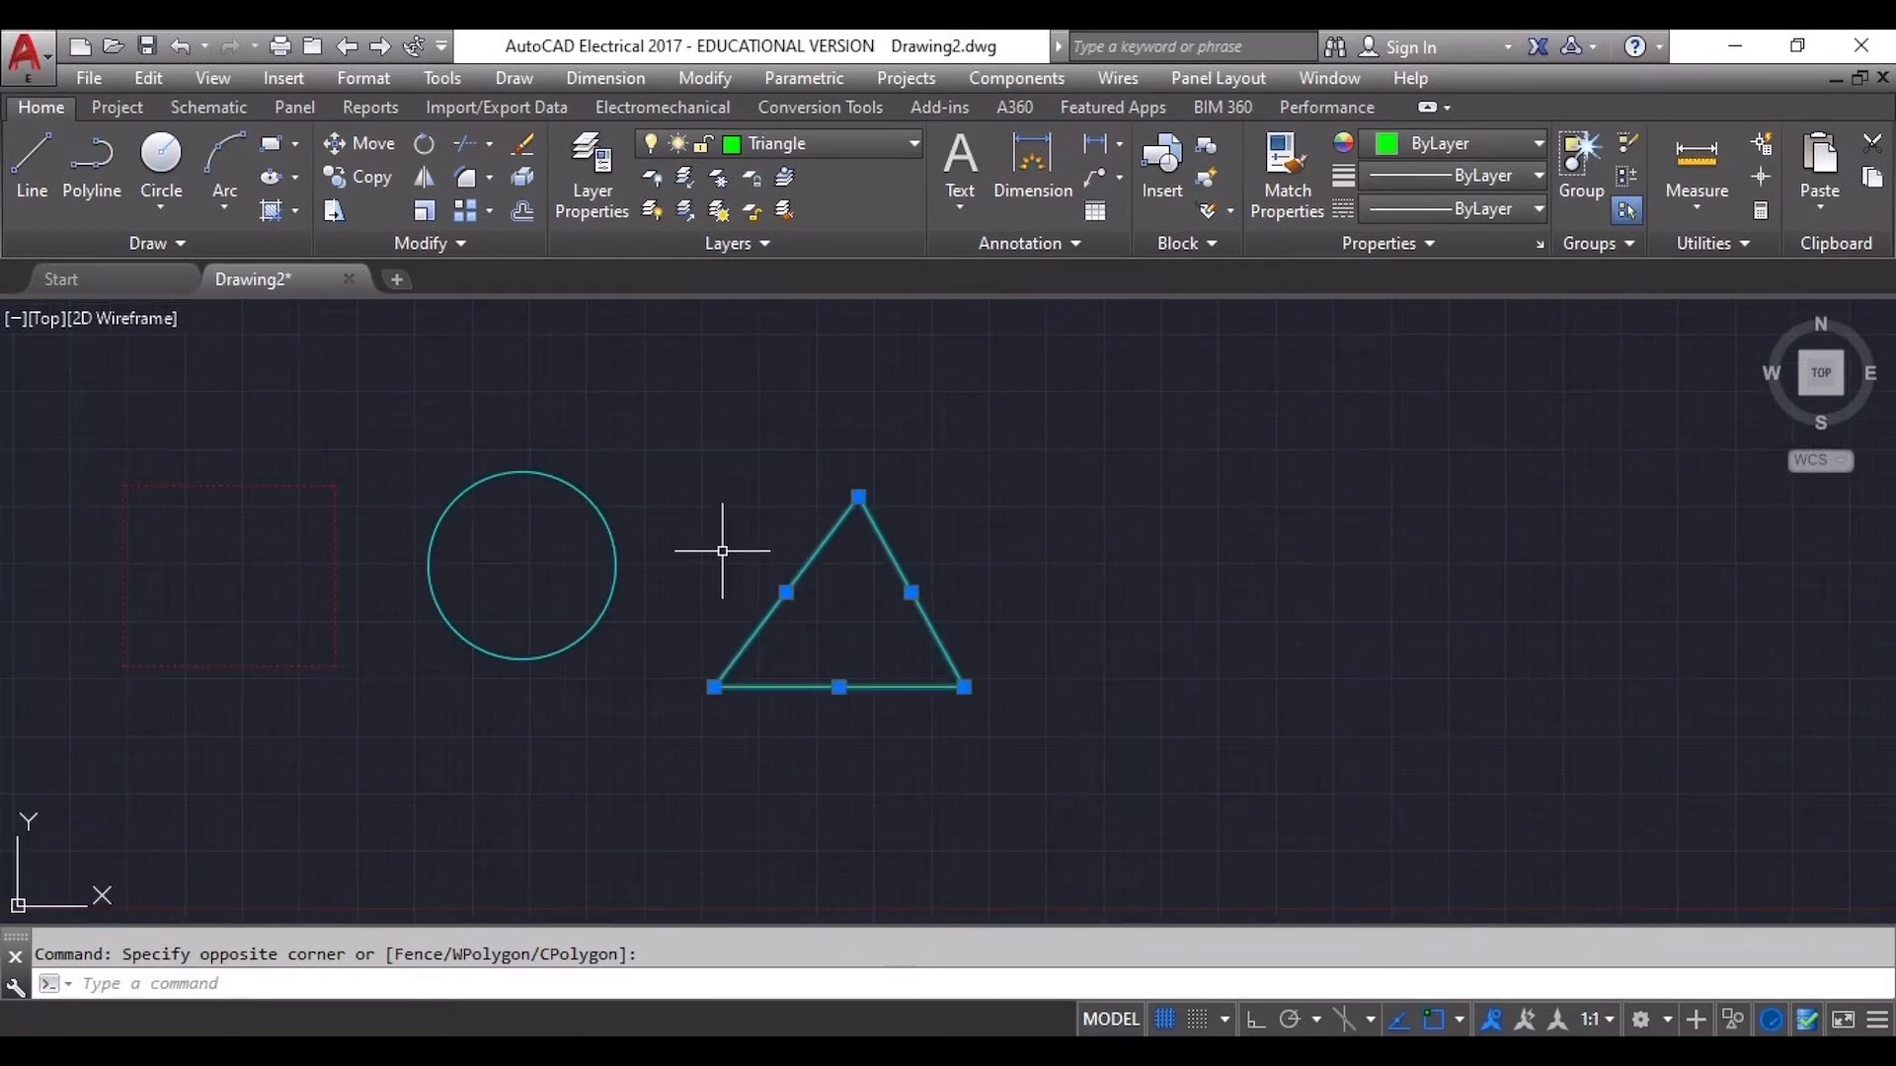
{"action": "key", "text": "Escape"}
{"action": "middle_click_drag", "start_coordinate": [707, 546], "coordinate": [915, 593]}
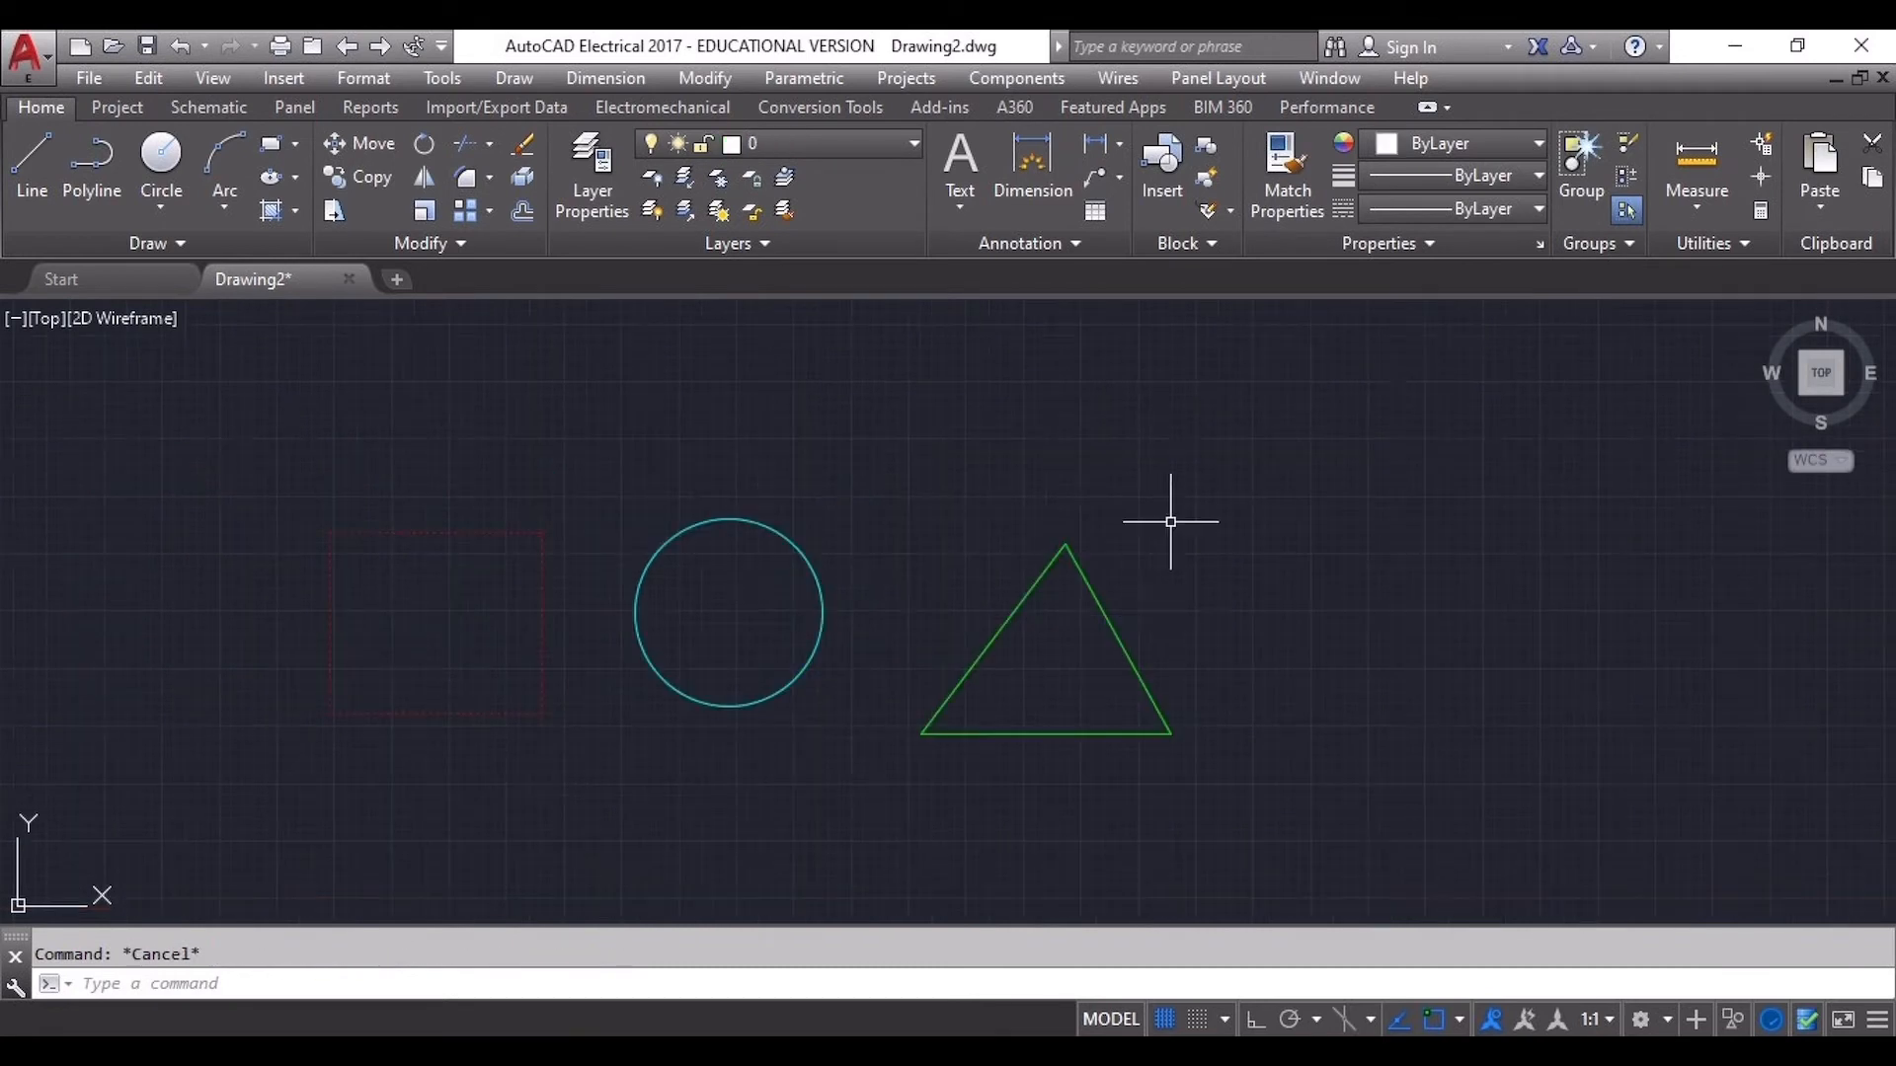
Draw a small closed triangle with the Line command on layer 0, above and to the right of the green triangle
{"action": "left_click", "coordinate": [32, 160]}
{"action": "left_click", "coordinate": [1202, 339]}
{"action": "left_click", "coordinate": [1121, 450]}
{"action": "left_click", "coordinate": [1272, 443]}
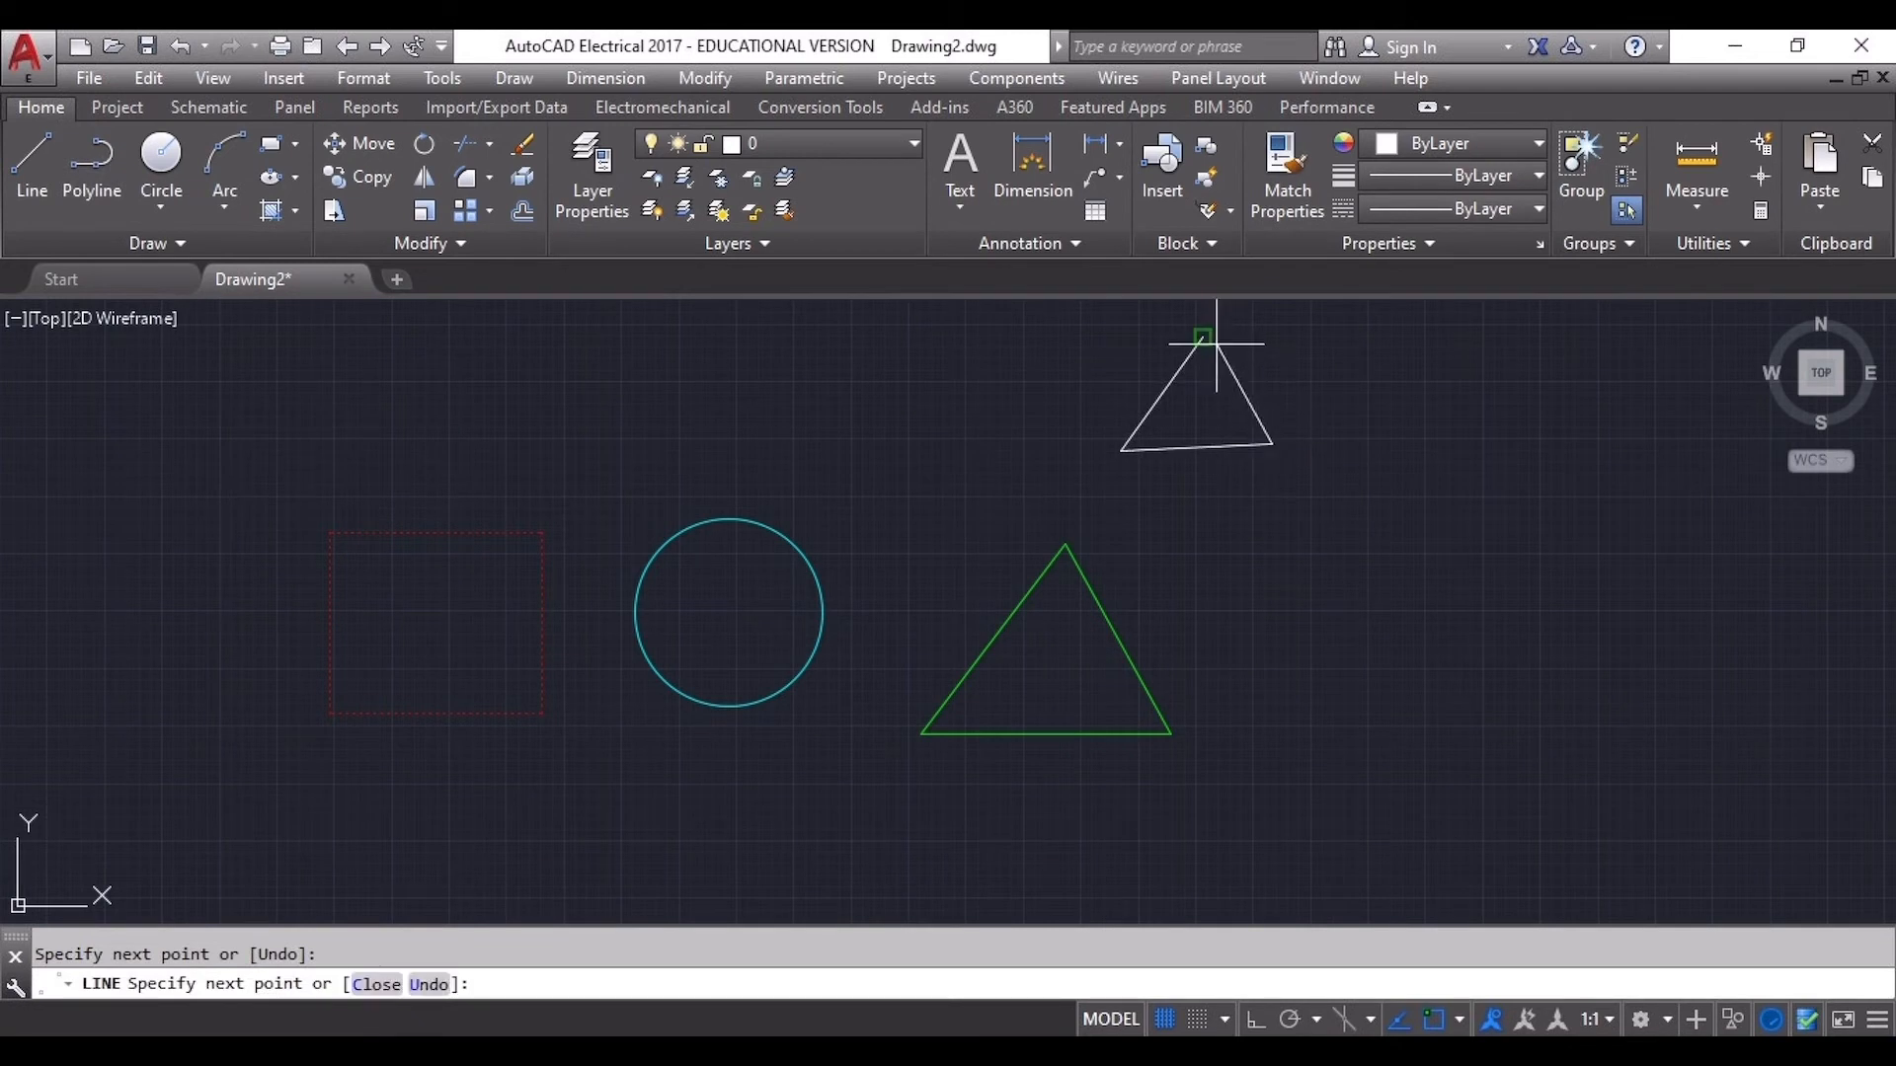
{"action": "left_click", "coordinate": [1203, 336]}
{"action": "key", "text": "Escape"}
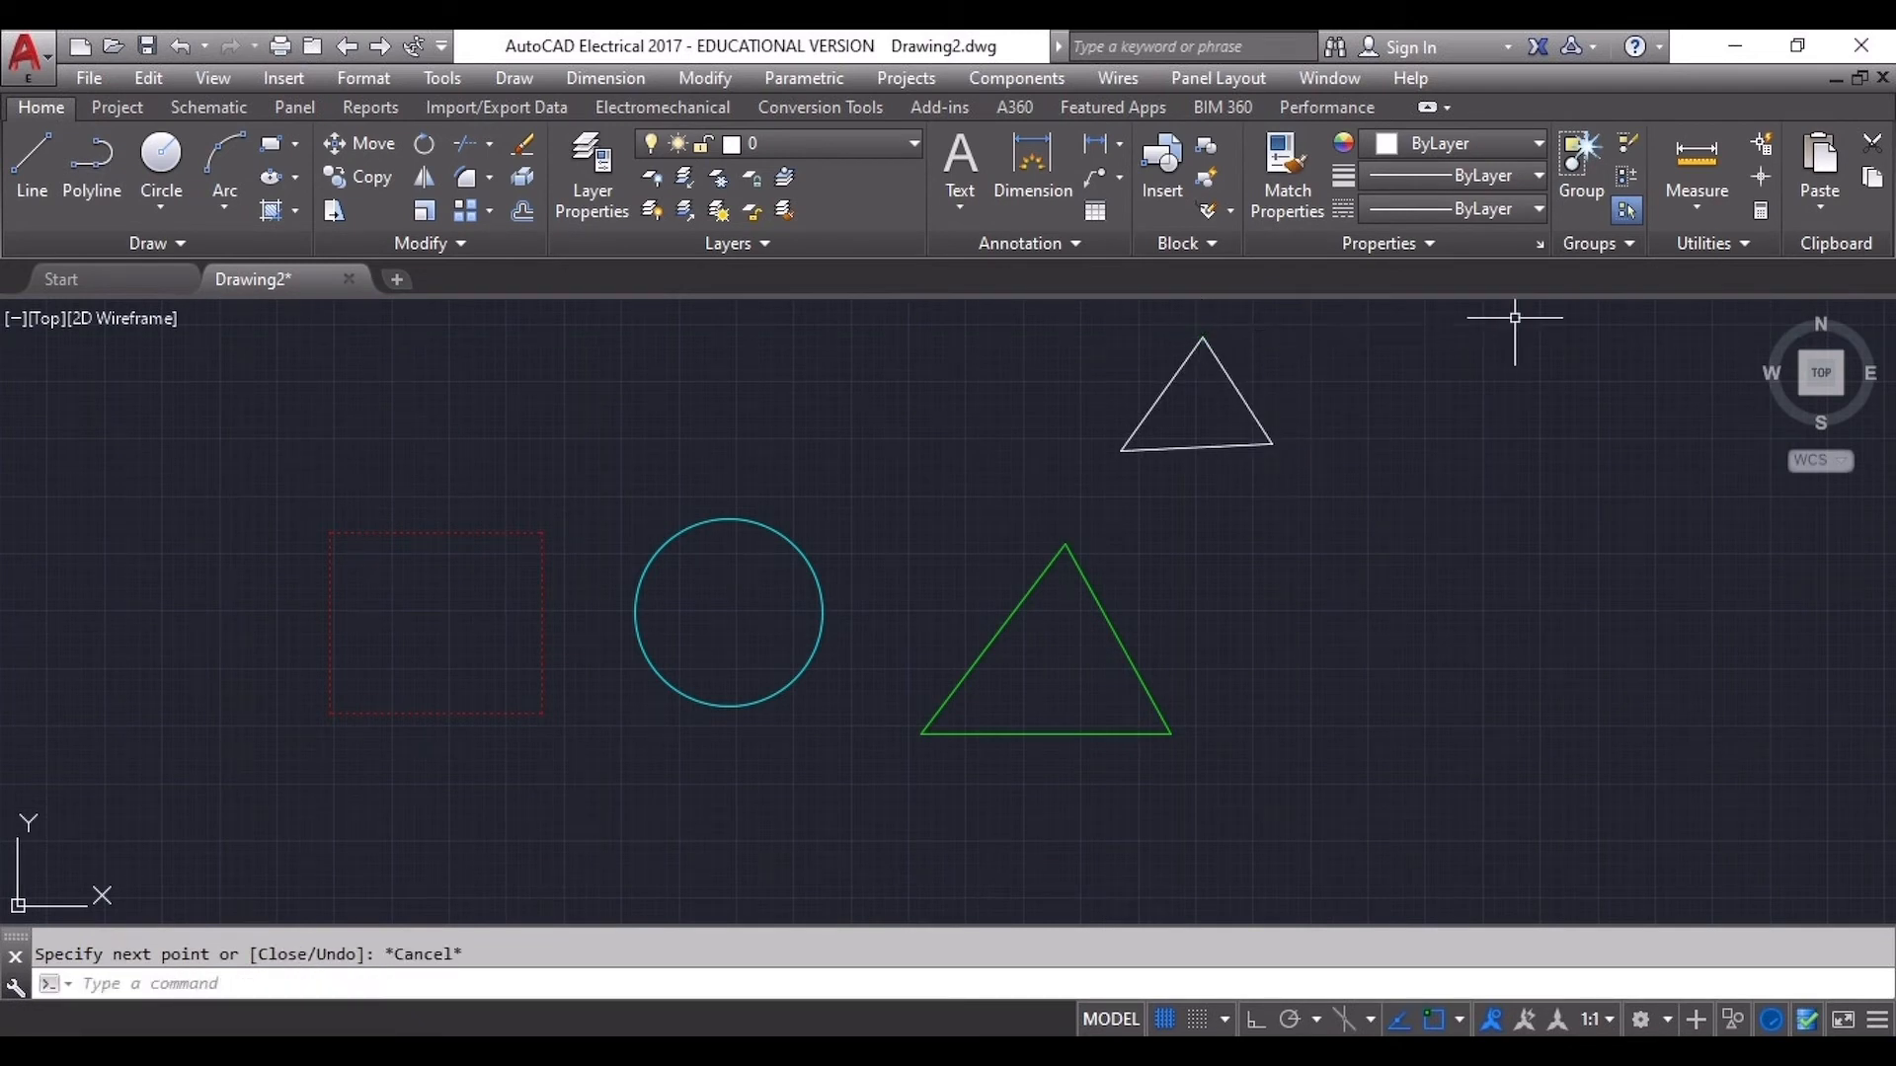
Erase the small white triangle drawn above the green one
{"action": "left_click", "coordinate": [1405, 478]}
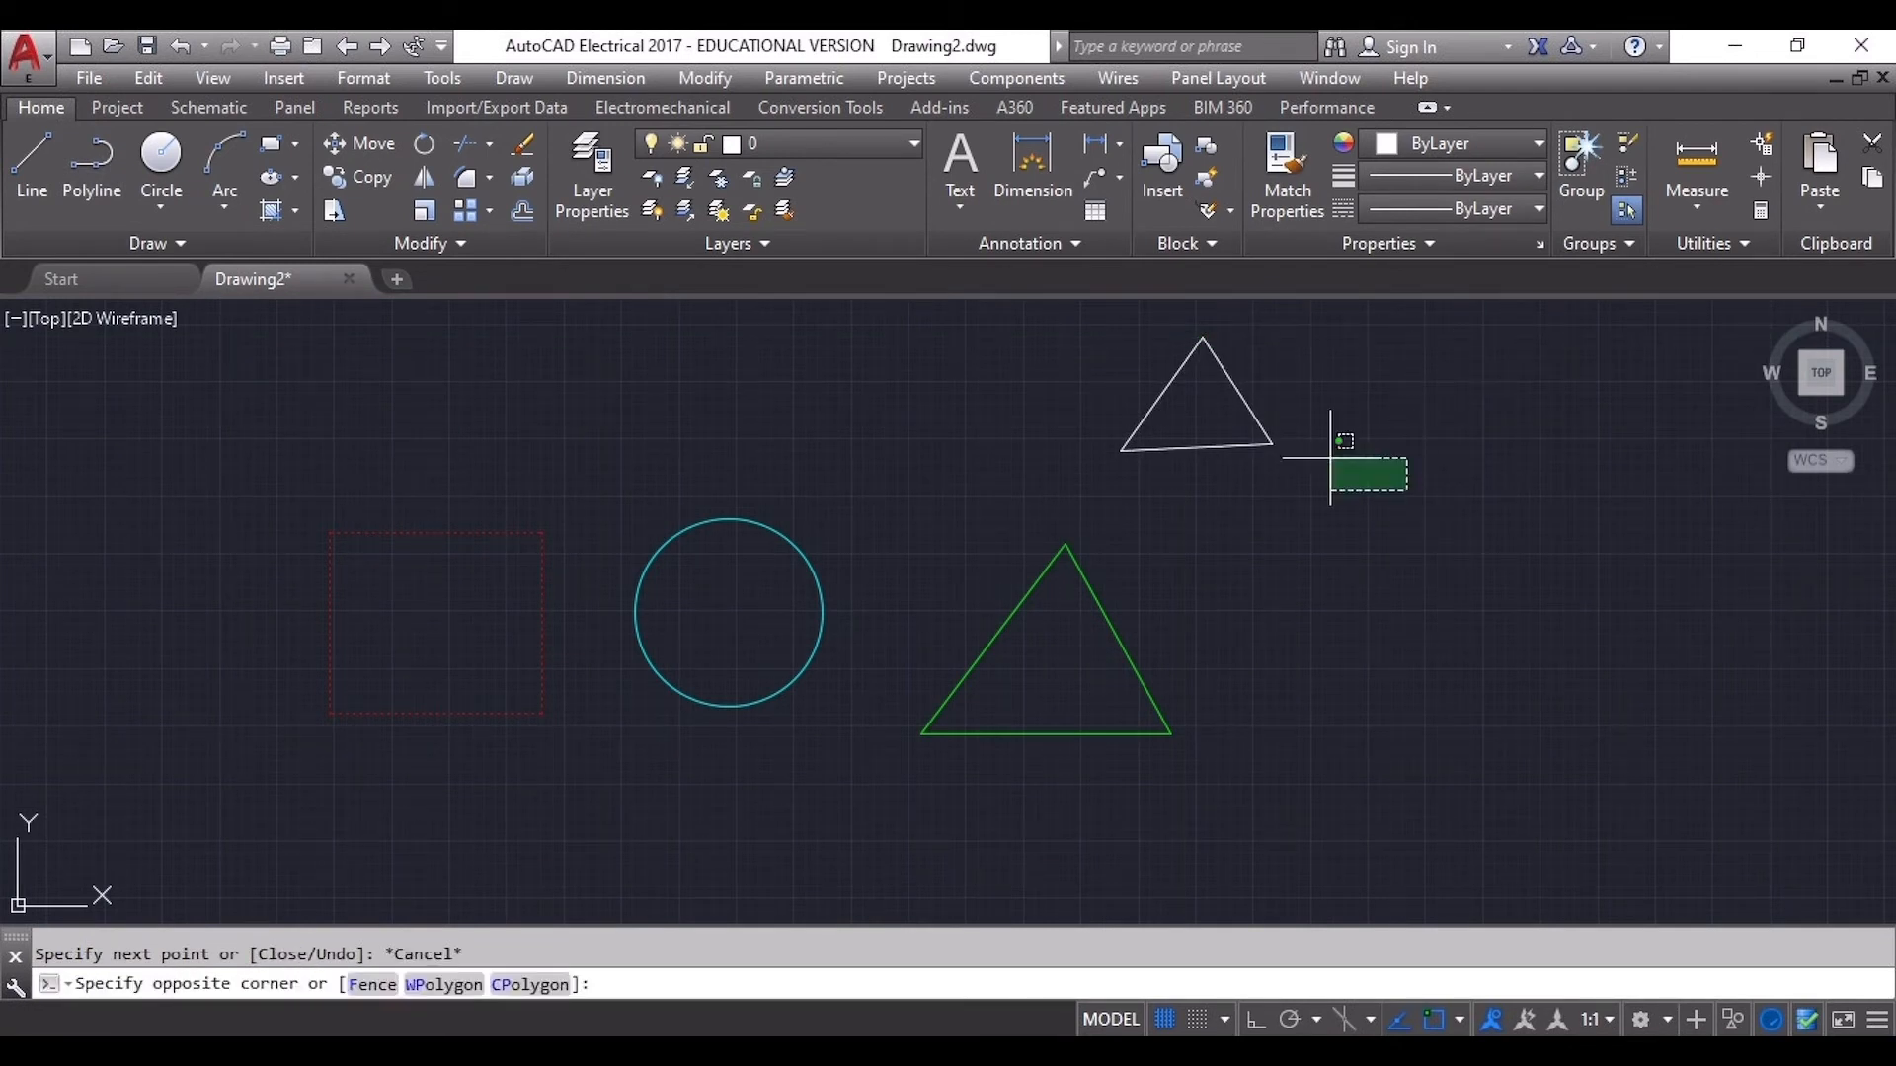
{"action": "left_click", "coordinate": [1113, 367]}
{"action": "key", "text": "Delete"}
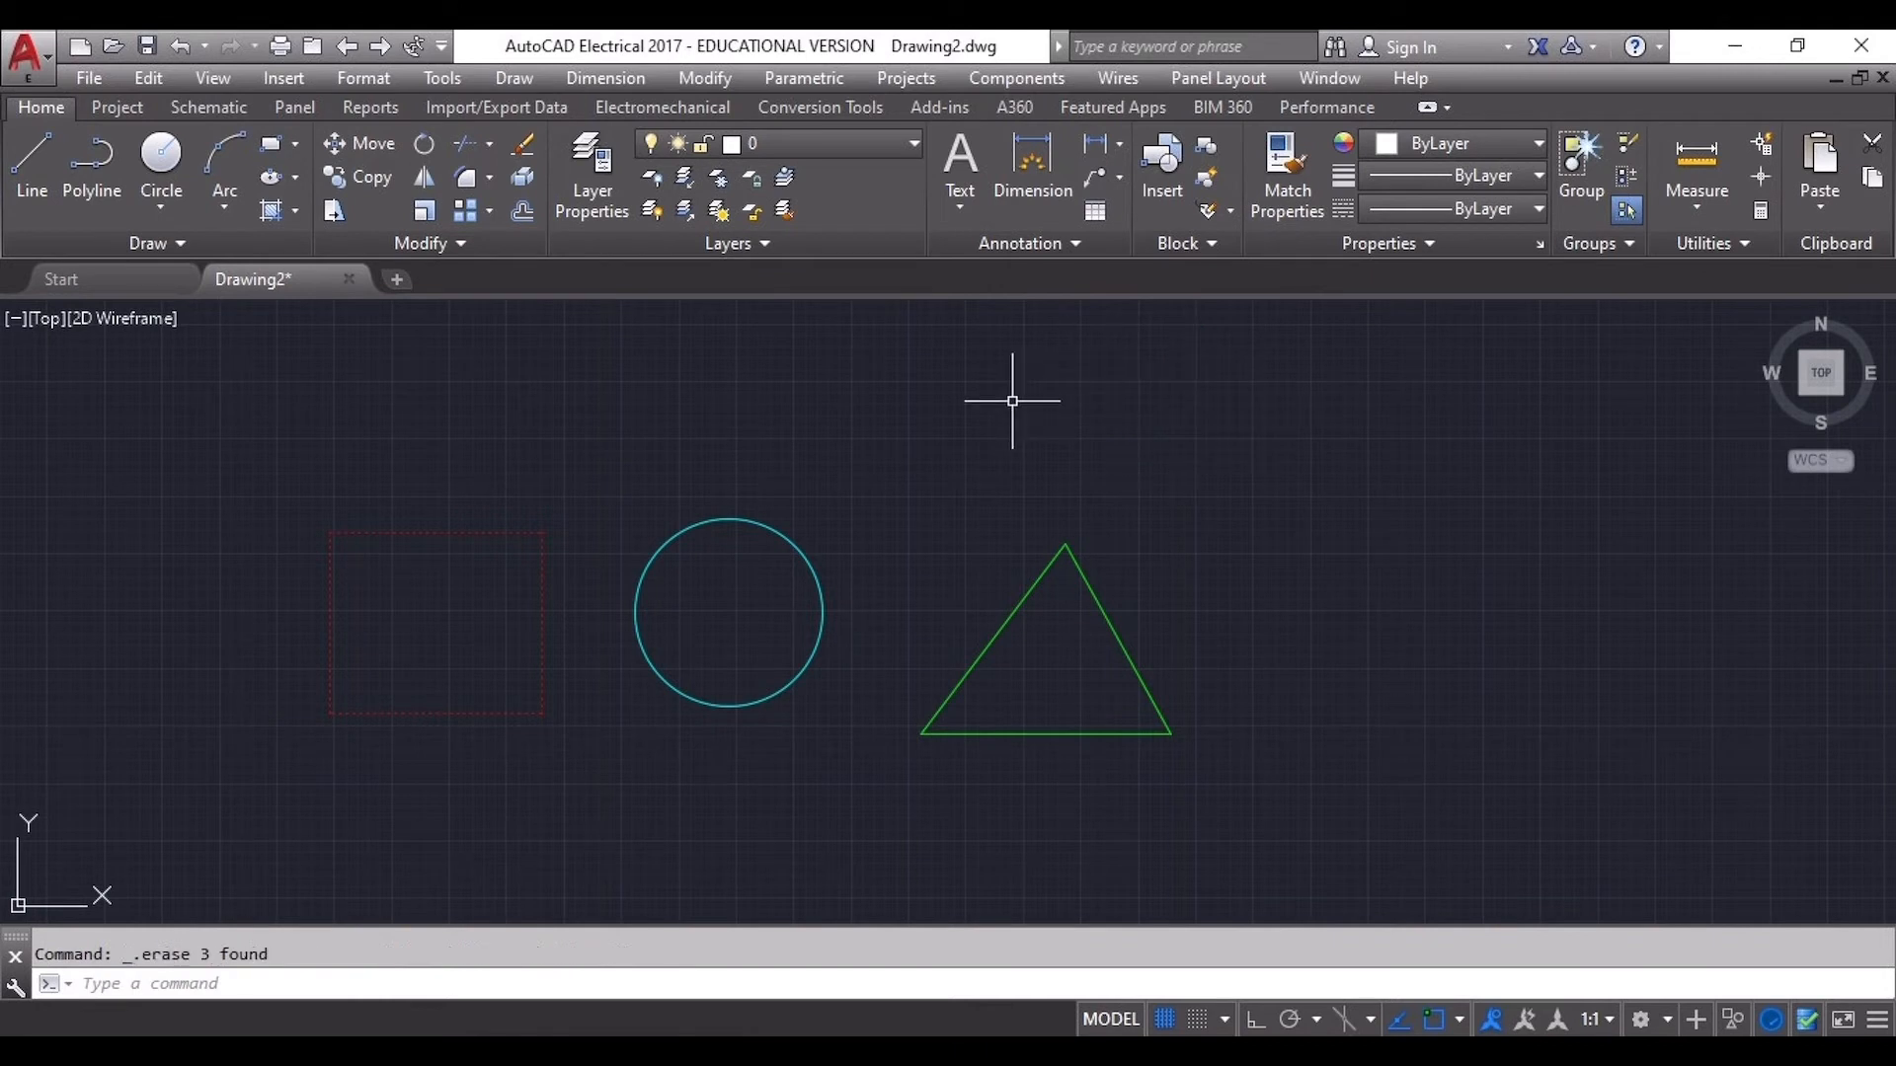
Make Triangle the current layer and draw a small closed triangle with the Line command above the large green triangle
{"action": "left_click", "coordinate": [893, 145]}
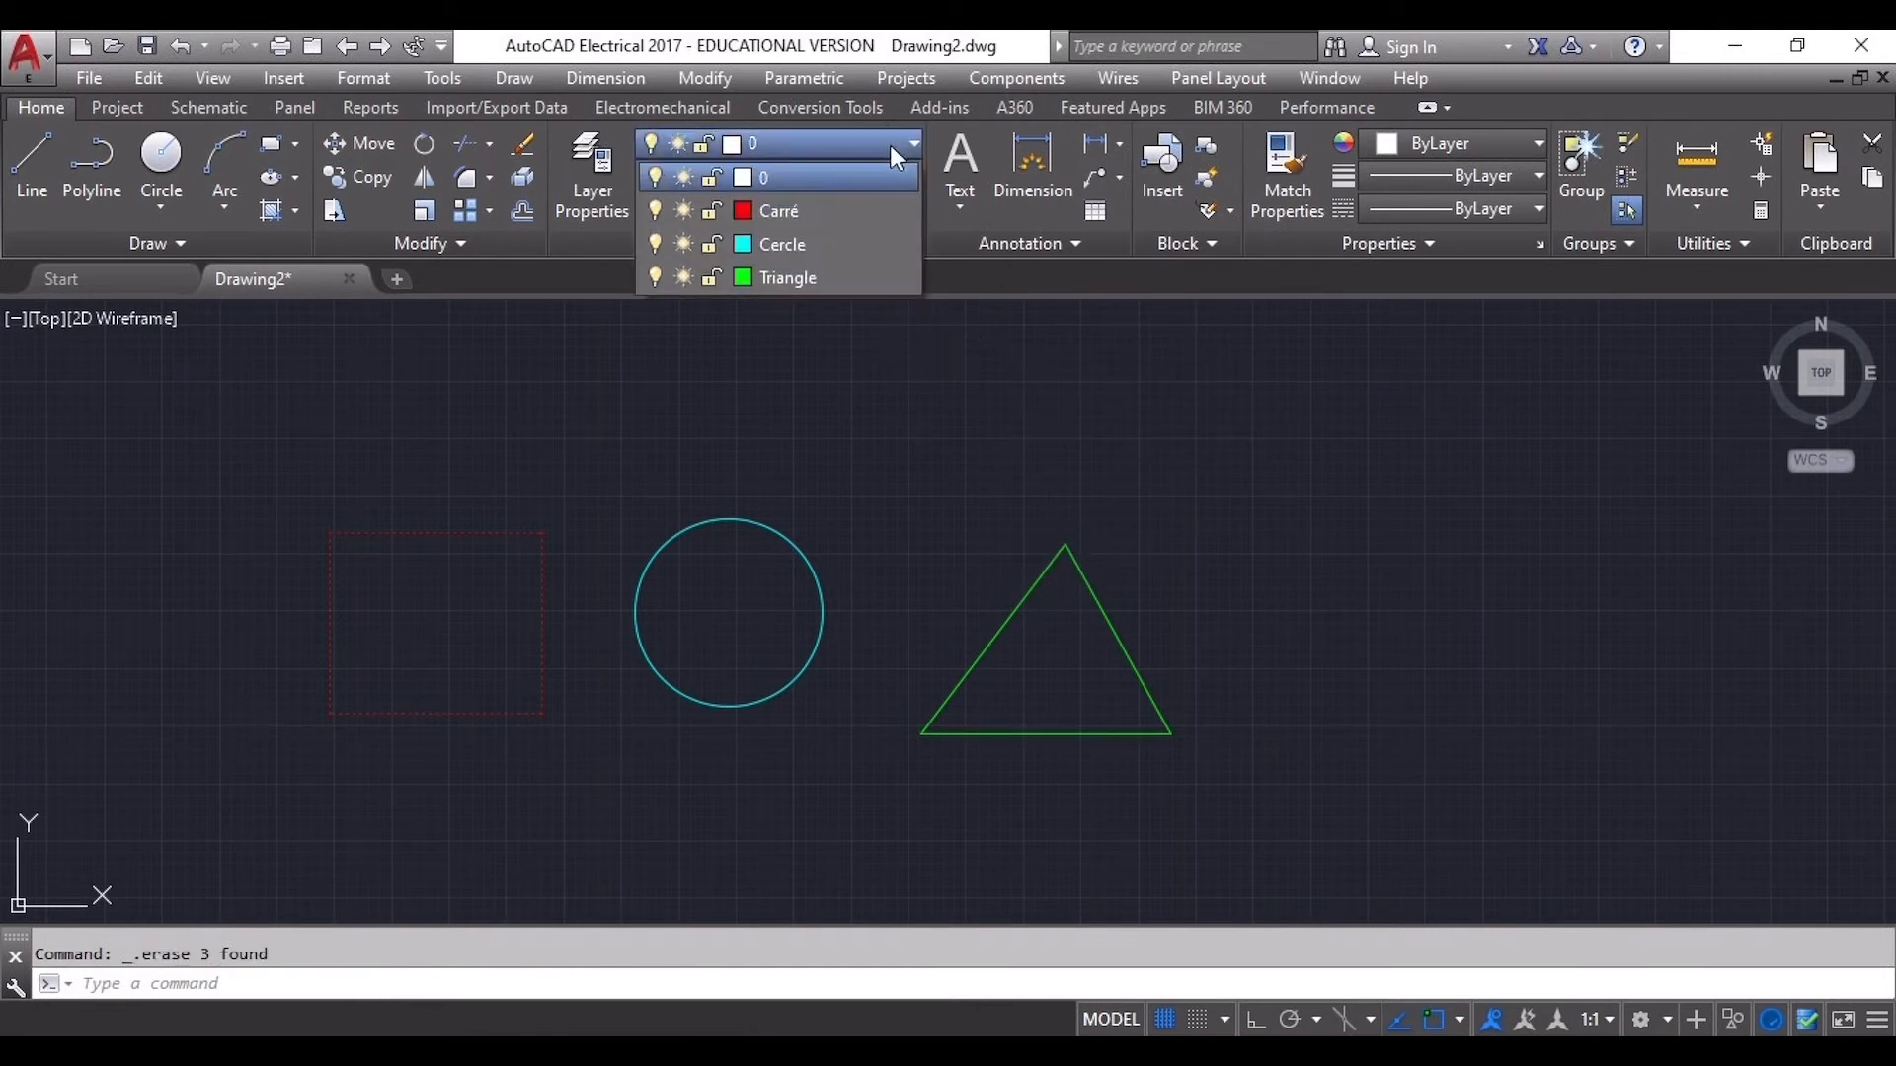
{"action": "left_click", "coordinate": [820, 276]}
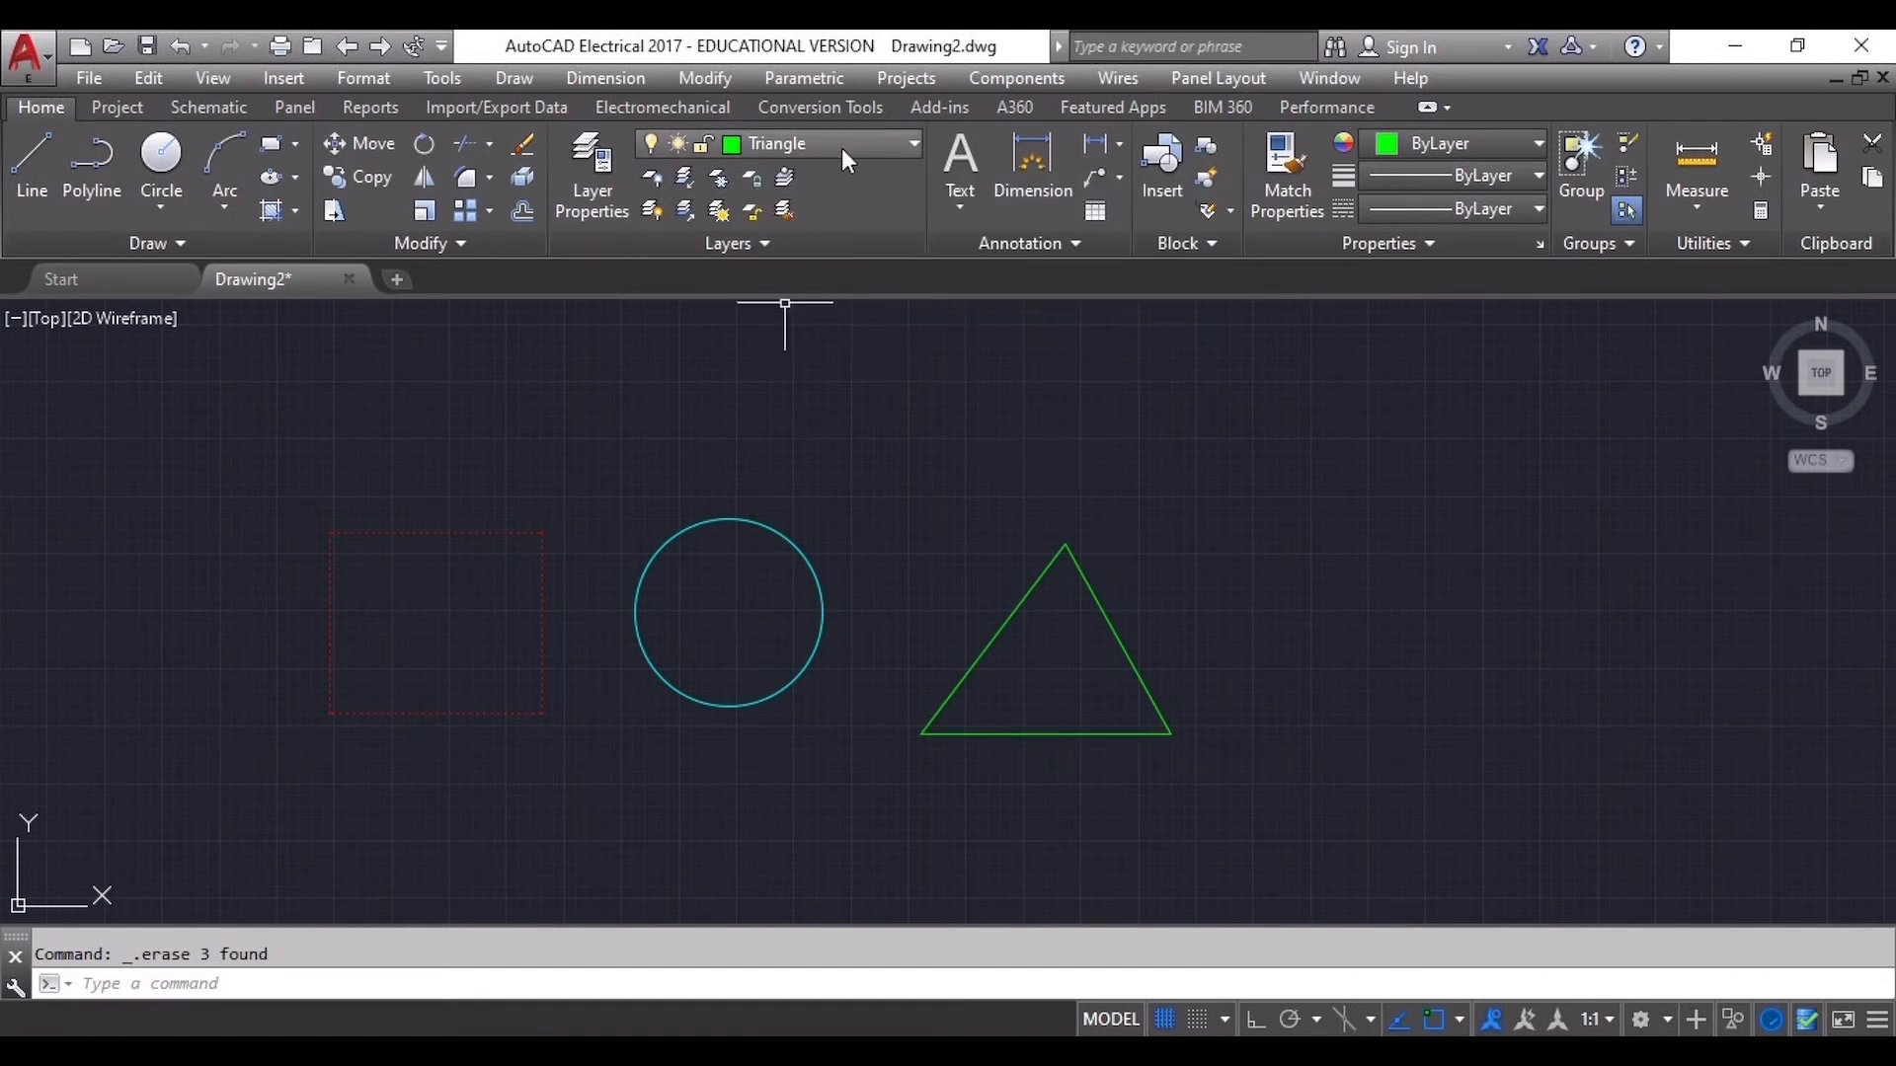
{"action": "left_click", "coordinate": [39, 163]}
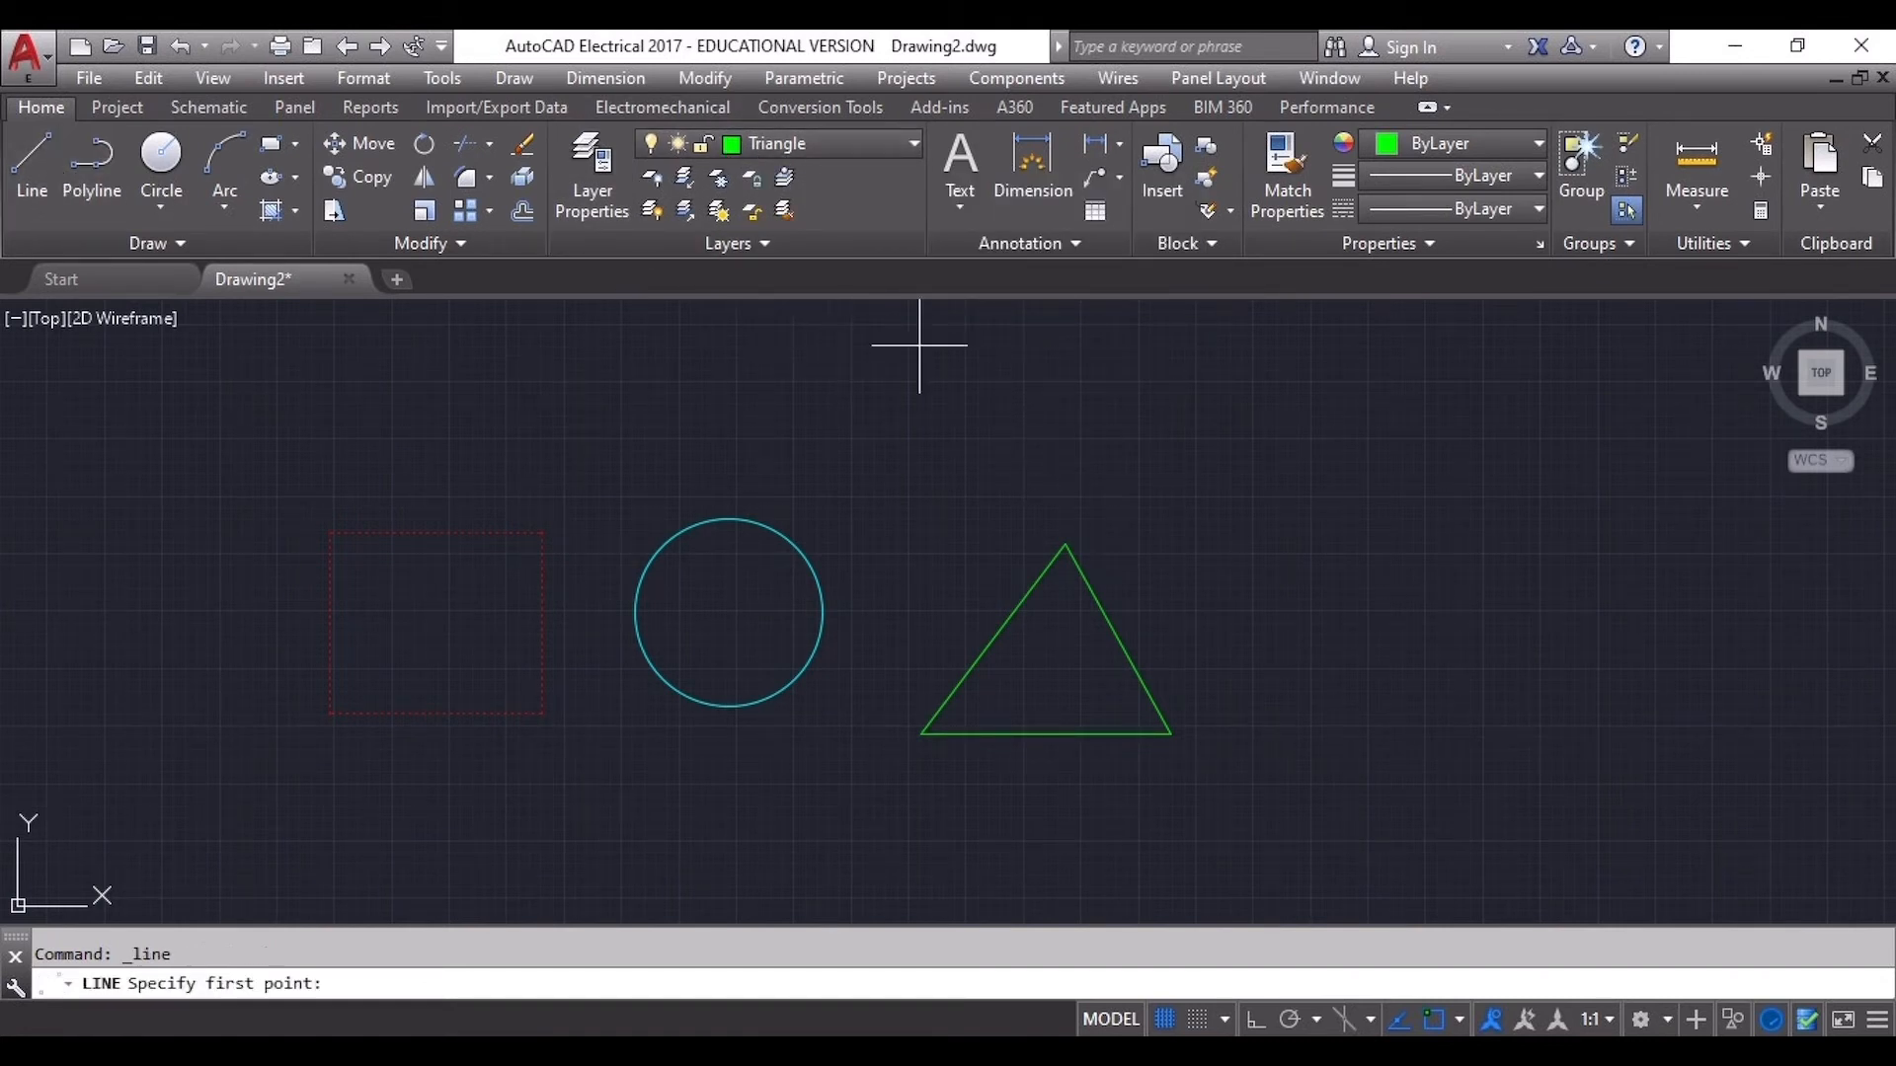
{"action": "left_click", "coordinate": [1148, 376]}
{"action": "left_click", "coordinate": [1060, 482]}
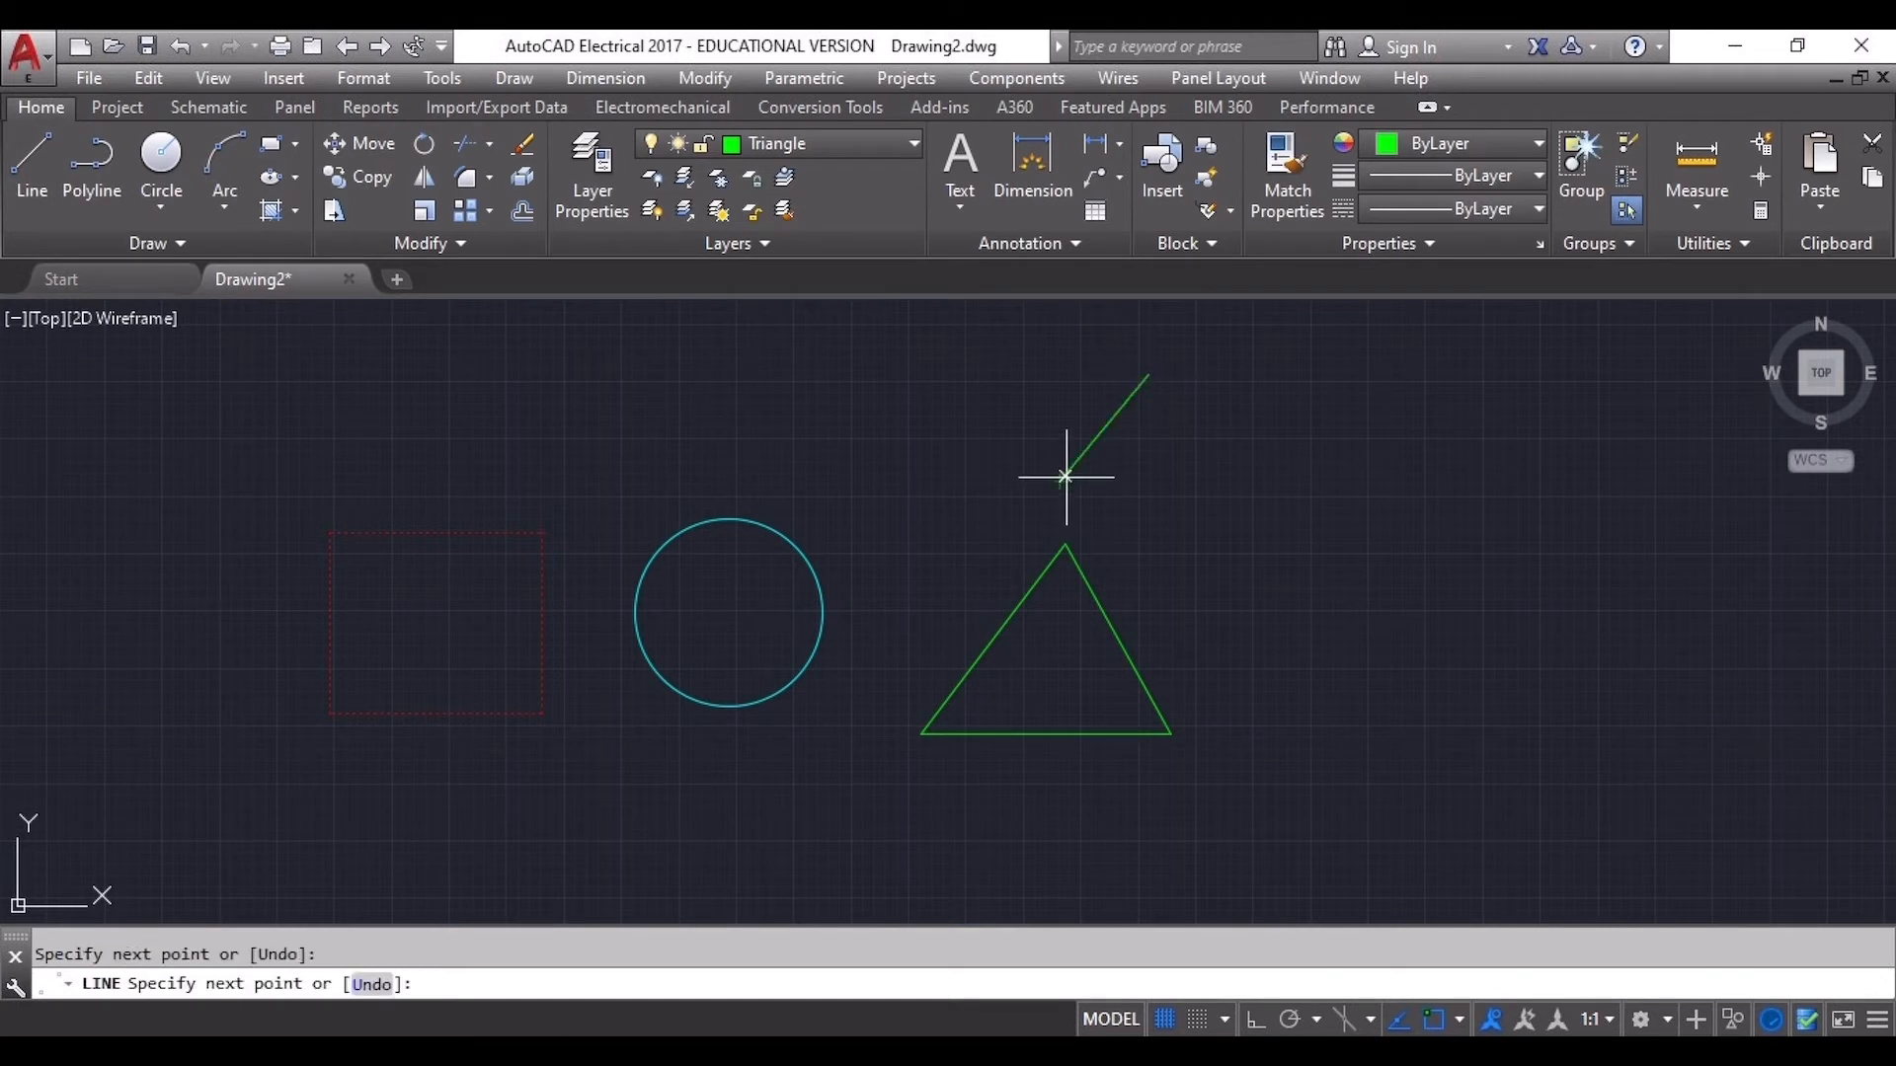
{"action": "left_click", "coordinate": [1204, 481]}
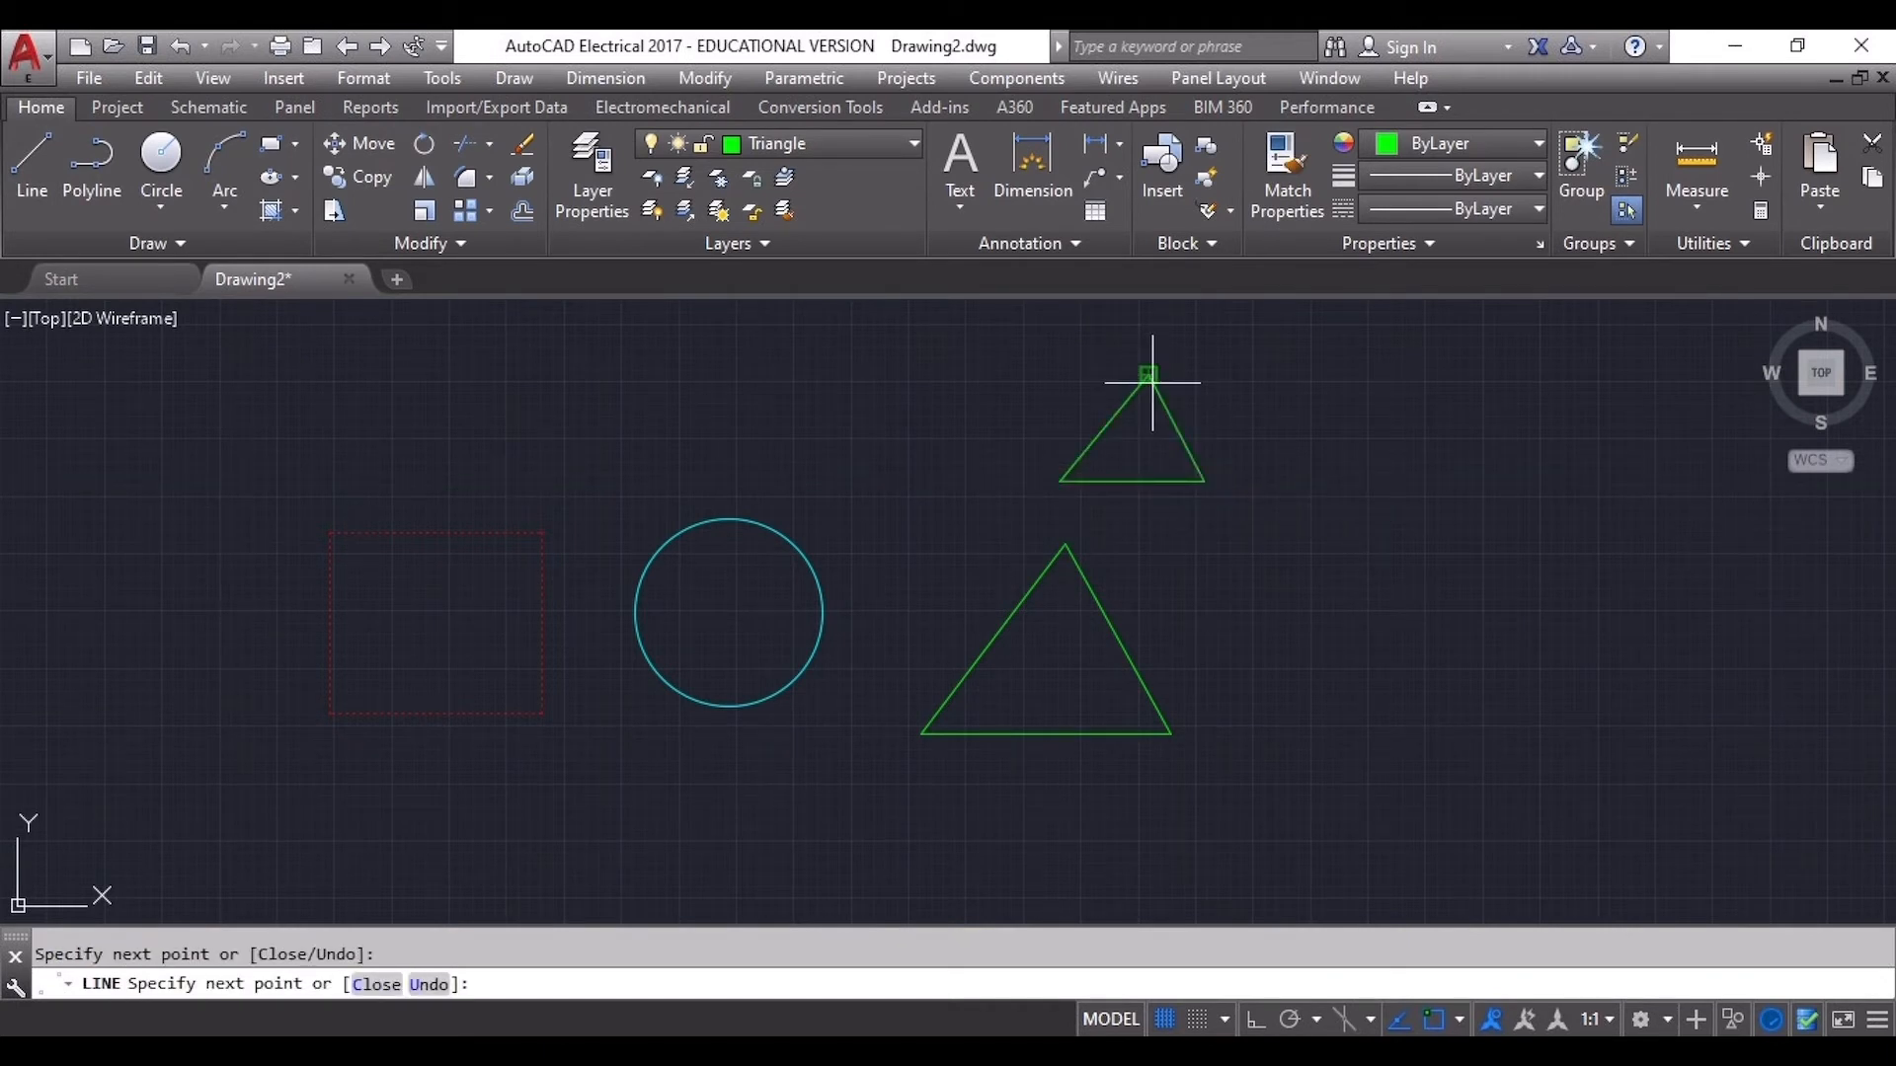
{"action": "left_click", "coordinate": [1148, 376]}
{"action": "key", "text": "Return"}
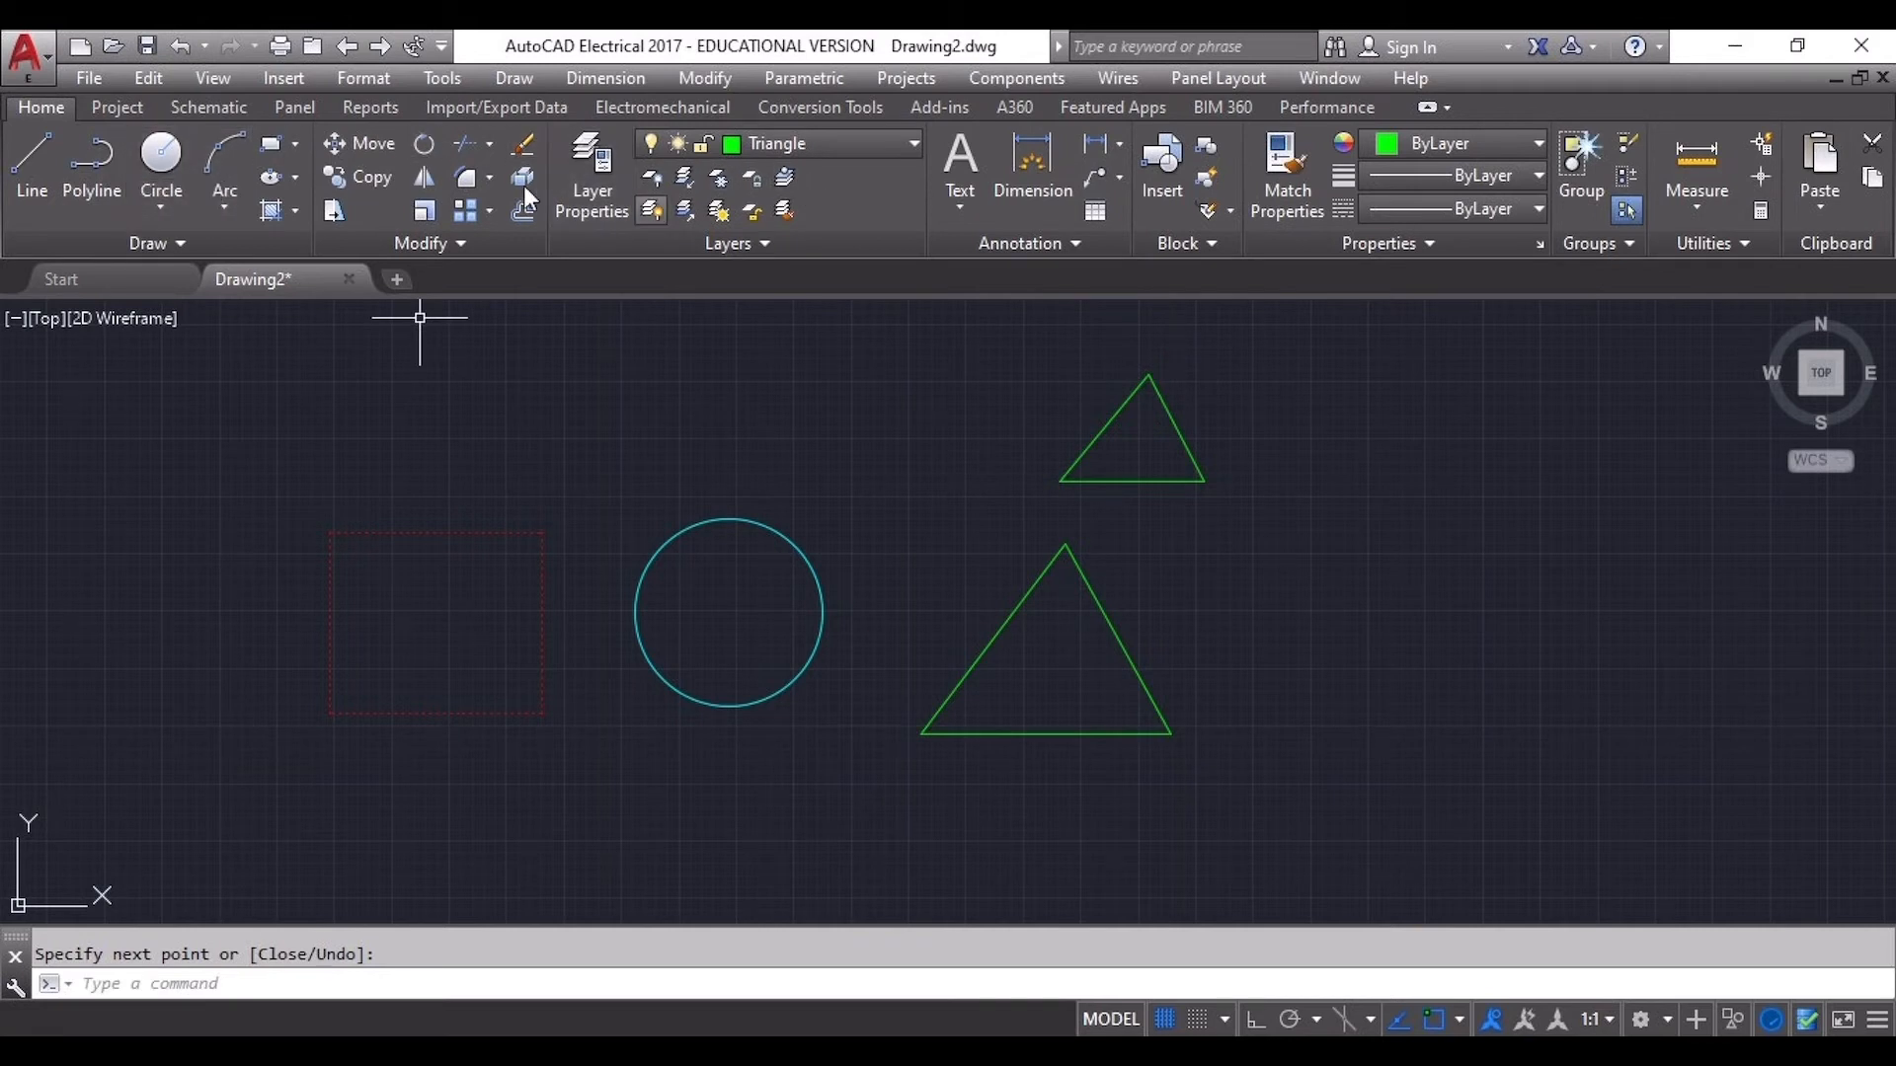
Make Cercle the current layer and draw a small circle above the large cyan circle
{"action": "left_click", "coordinate": [846, 148]}
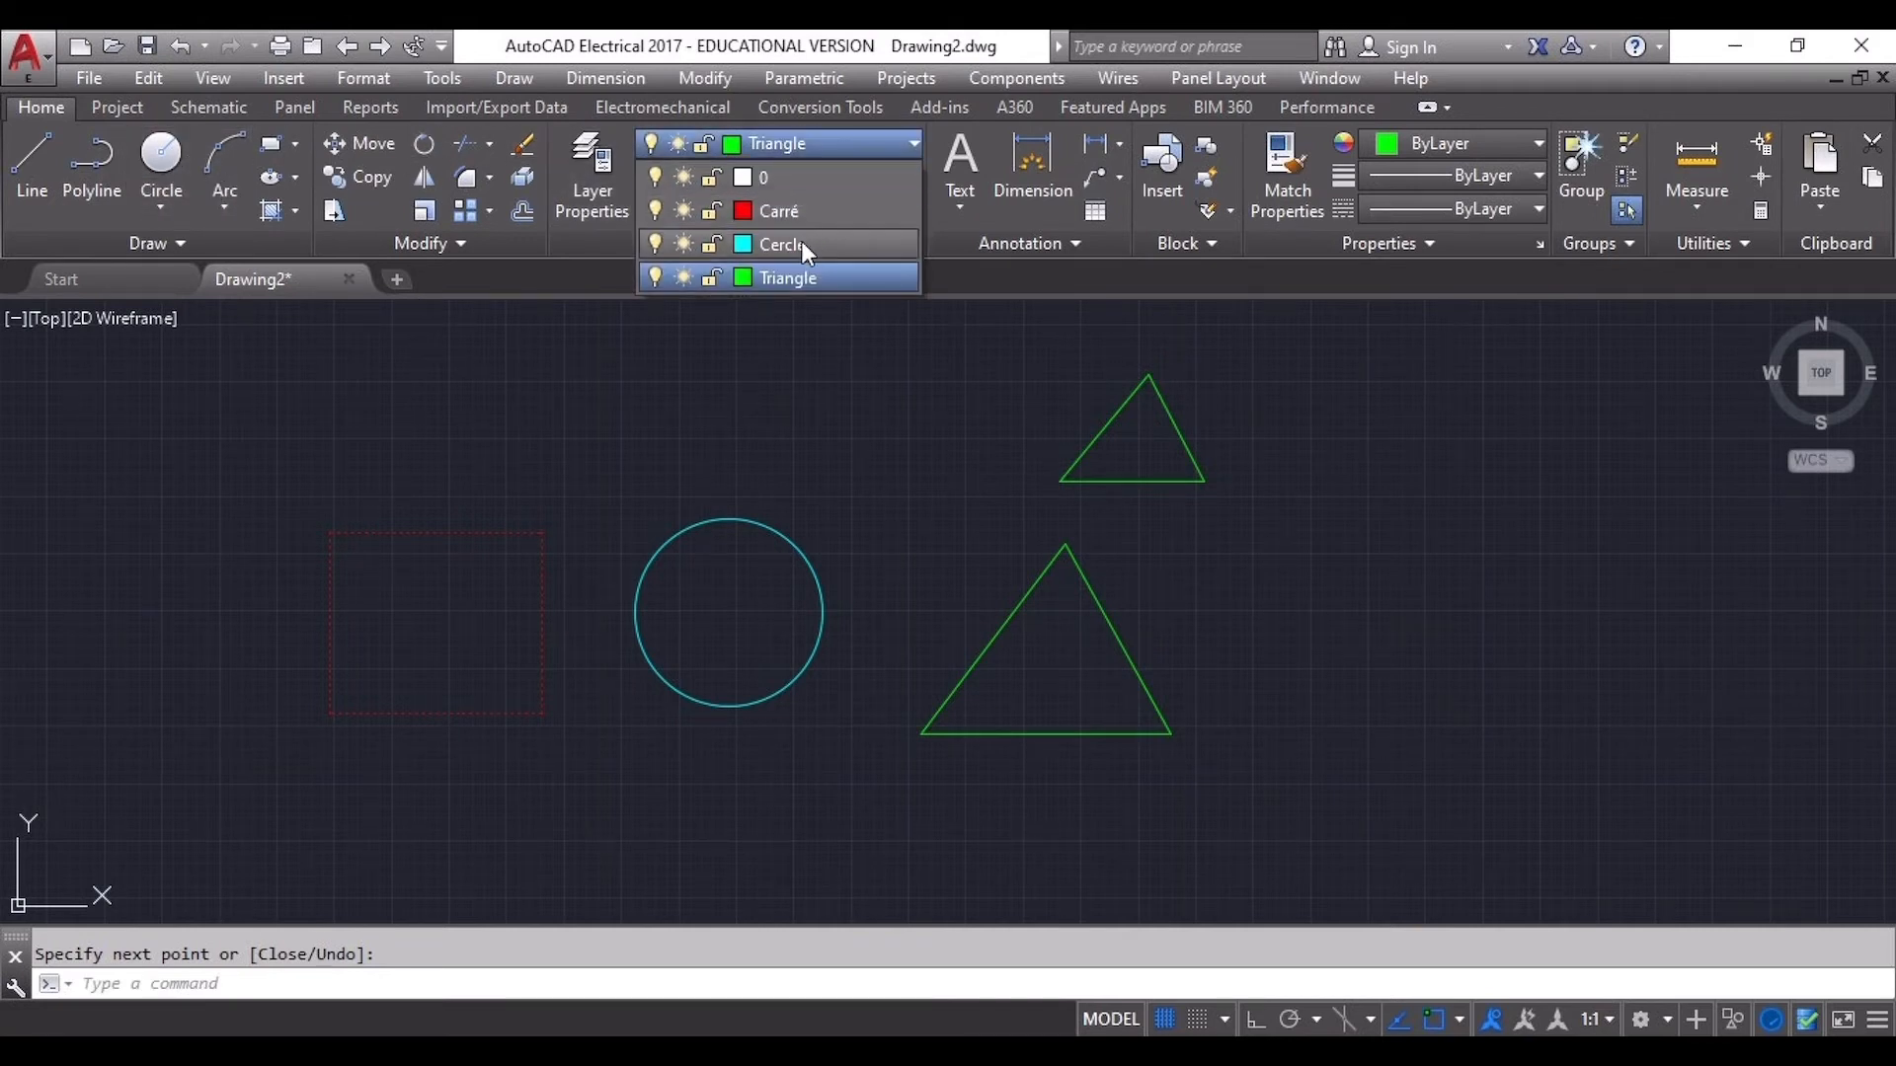
{"action": "left_click", "coordinate": [806, 247]}
{"action": "left_click", "coordinate": [160, 168]}
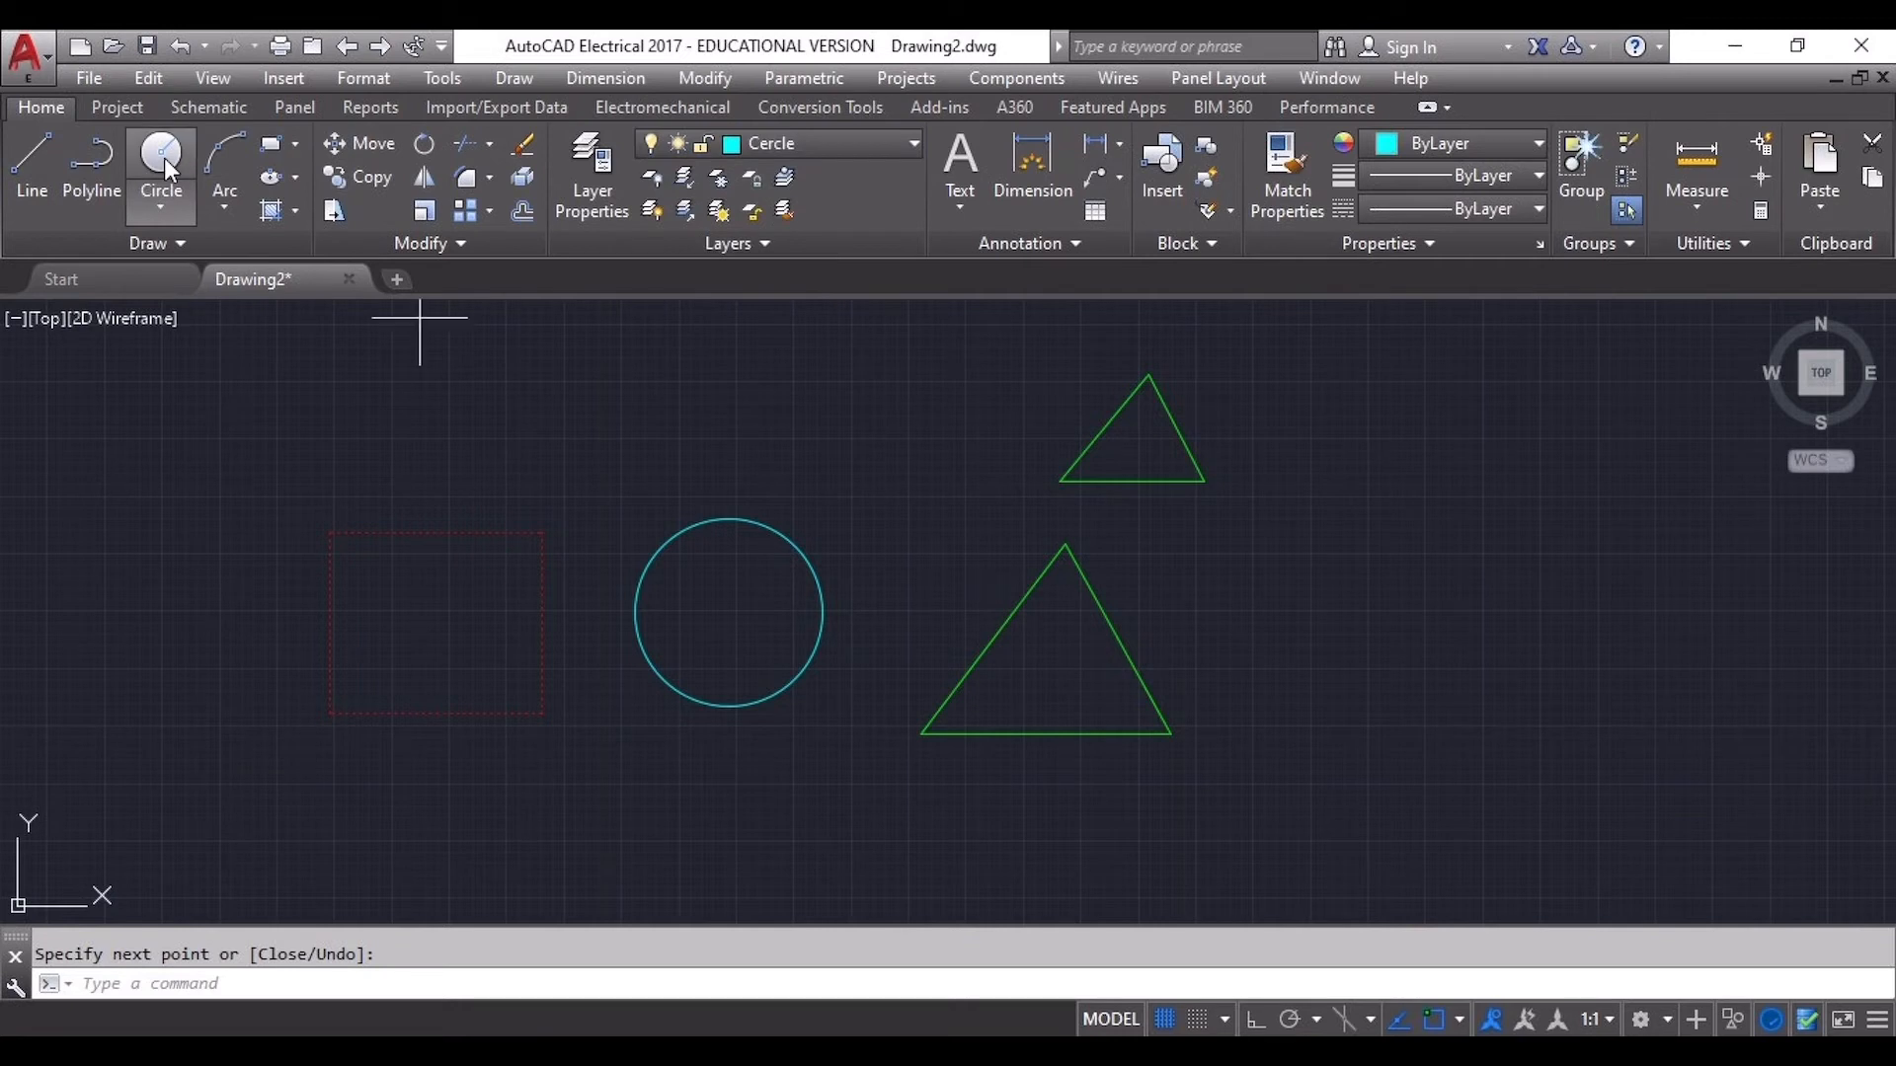
{"action": "left_click", "coordinate": [743, 380]}
{"action": "left_click", "coordinate": [773, 404]}
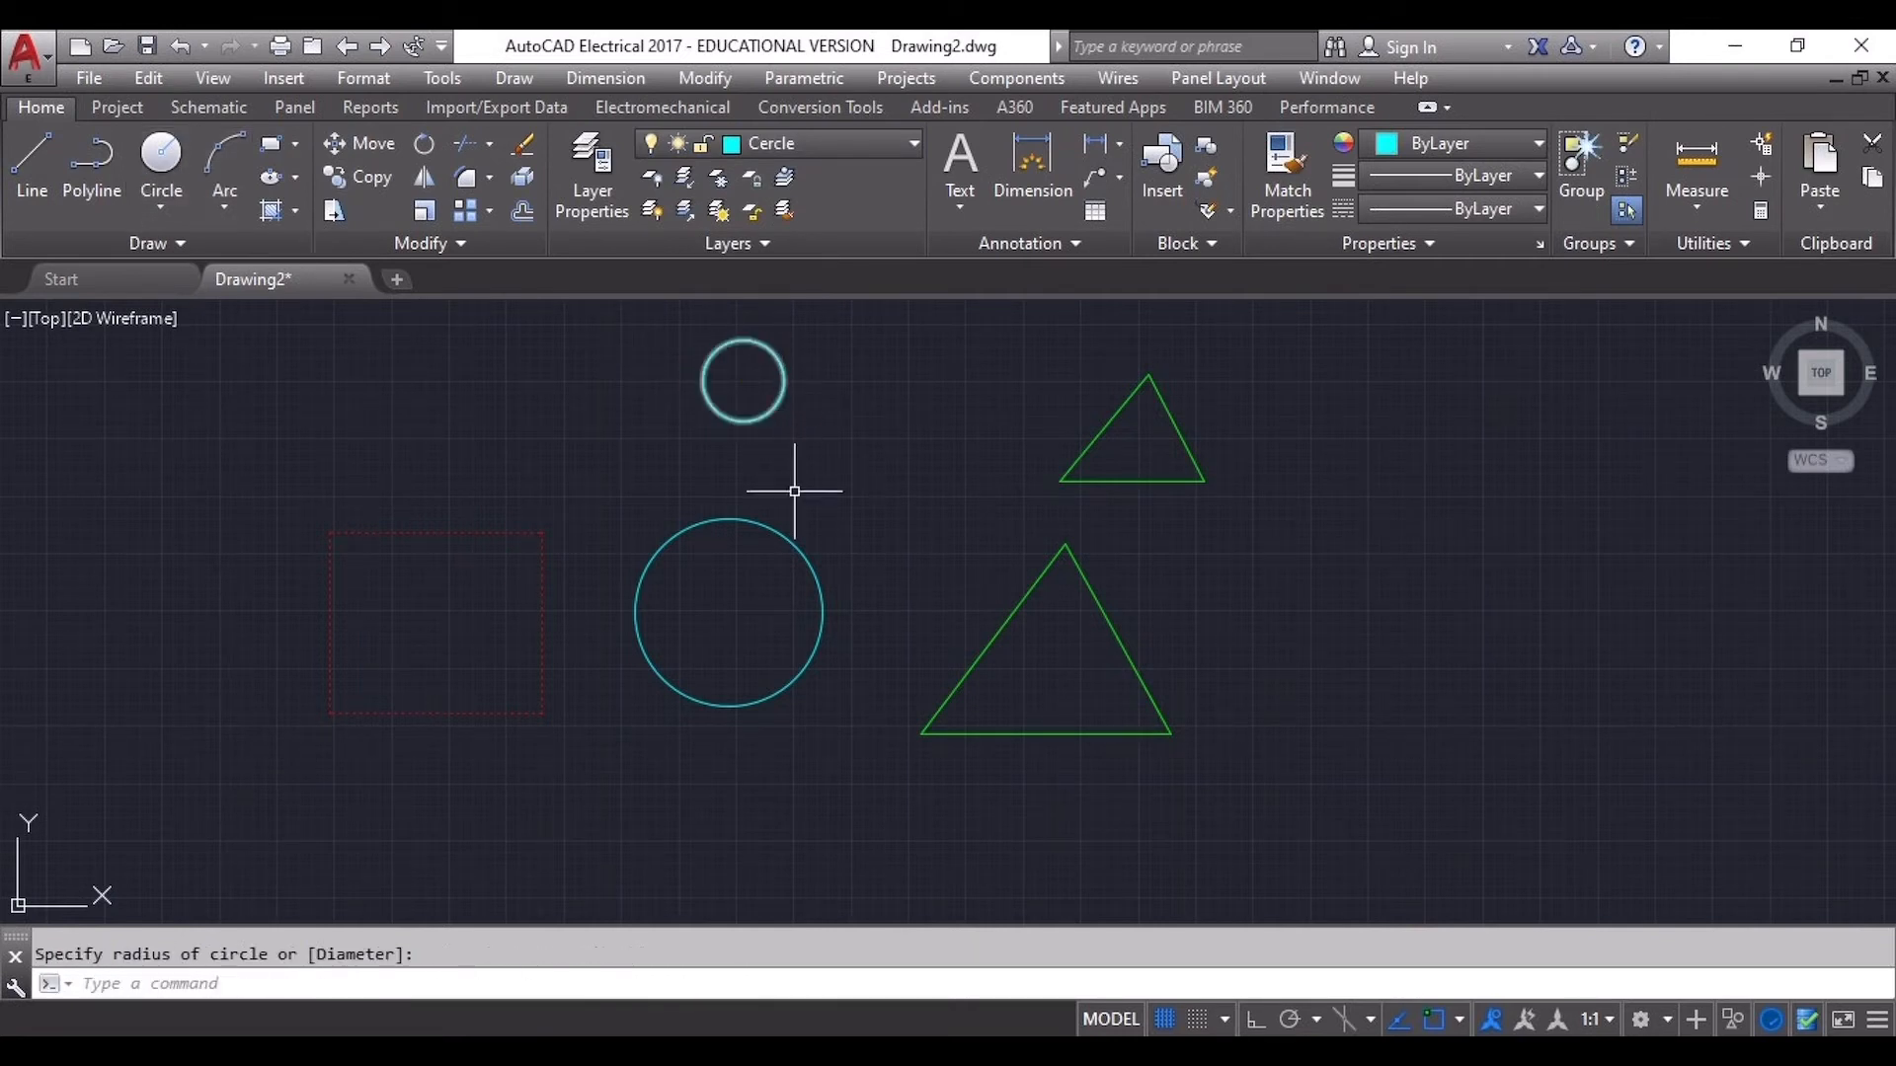
Make Carré the current layer and draw a small closed four-sided shape with the Line command above the red square
{"action": "left_click", "coordinate": [839, 138]}
{"action": "left_click", "coordinate": [780, 207]}
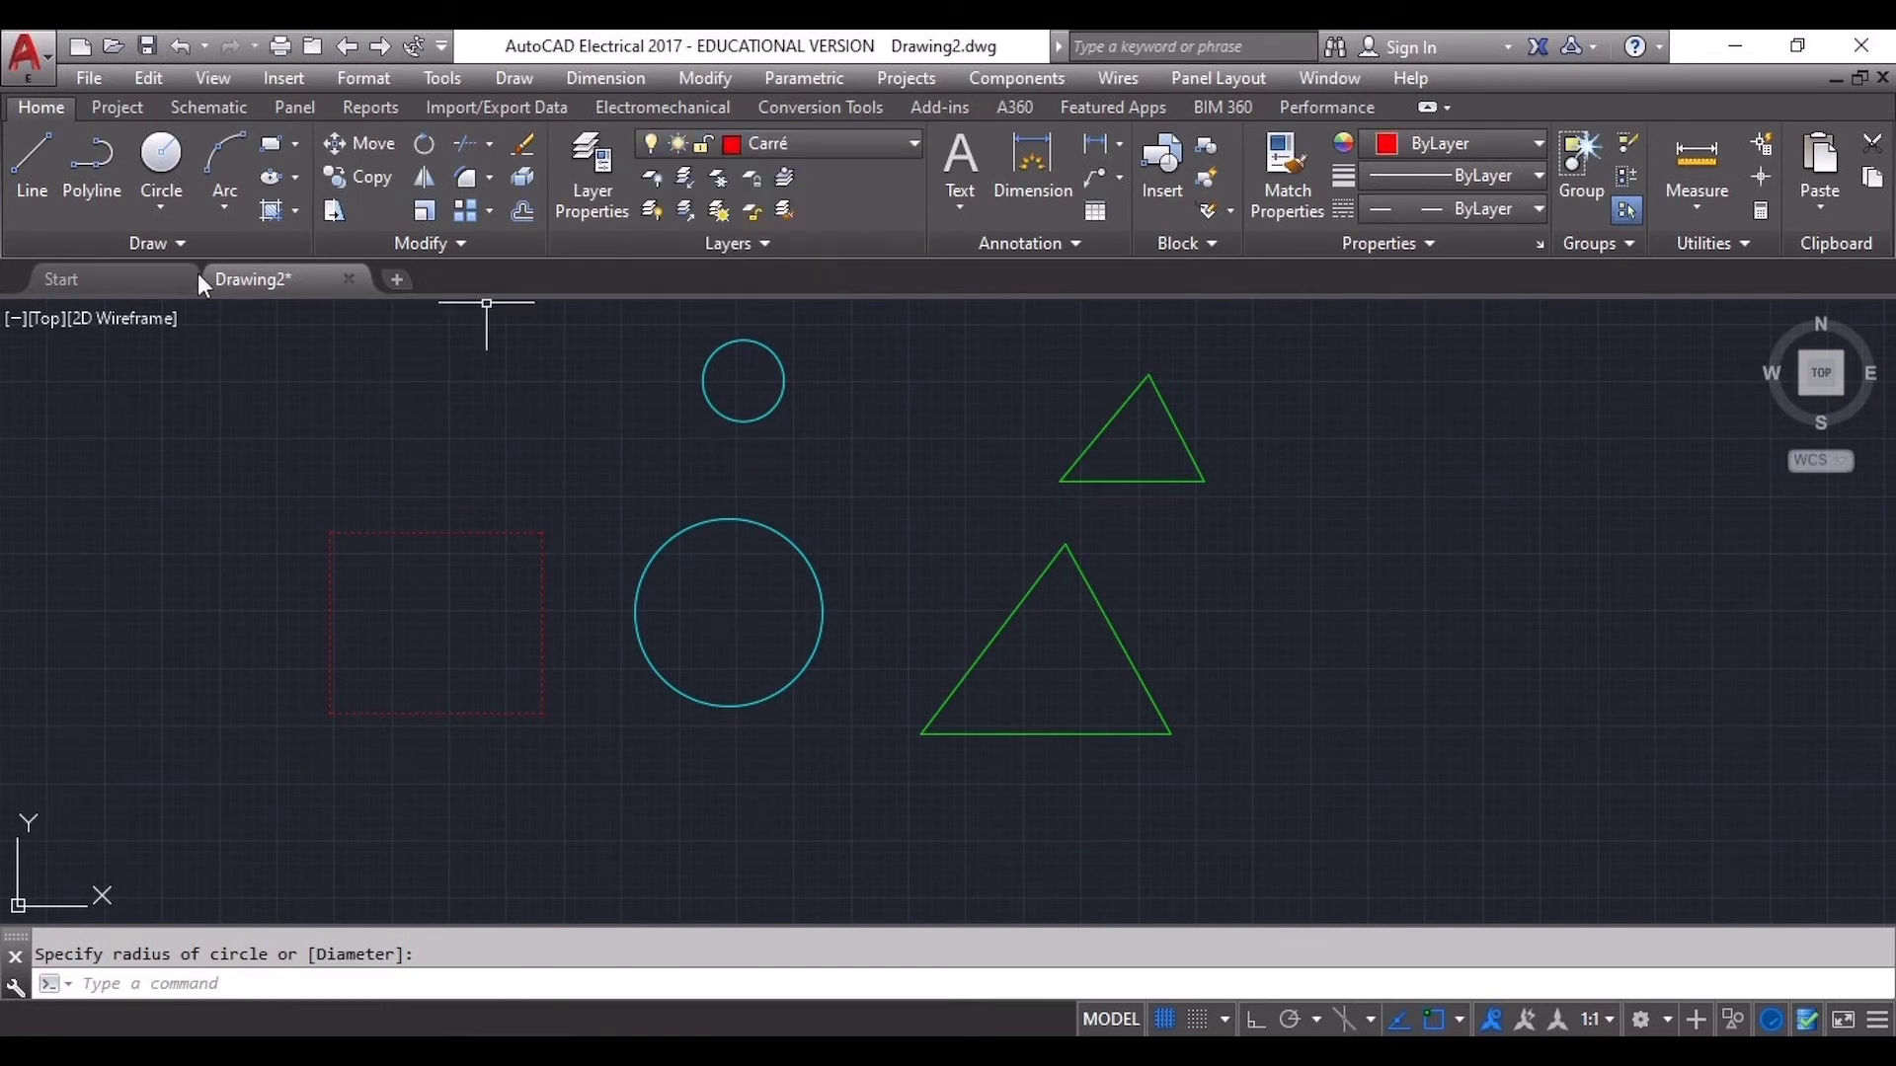
{"action": "left_click", "coordinate": [37, 158]}
{"action": "left_click", "coordinate": [367, 354]}
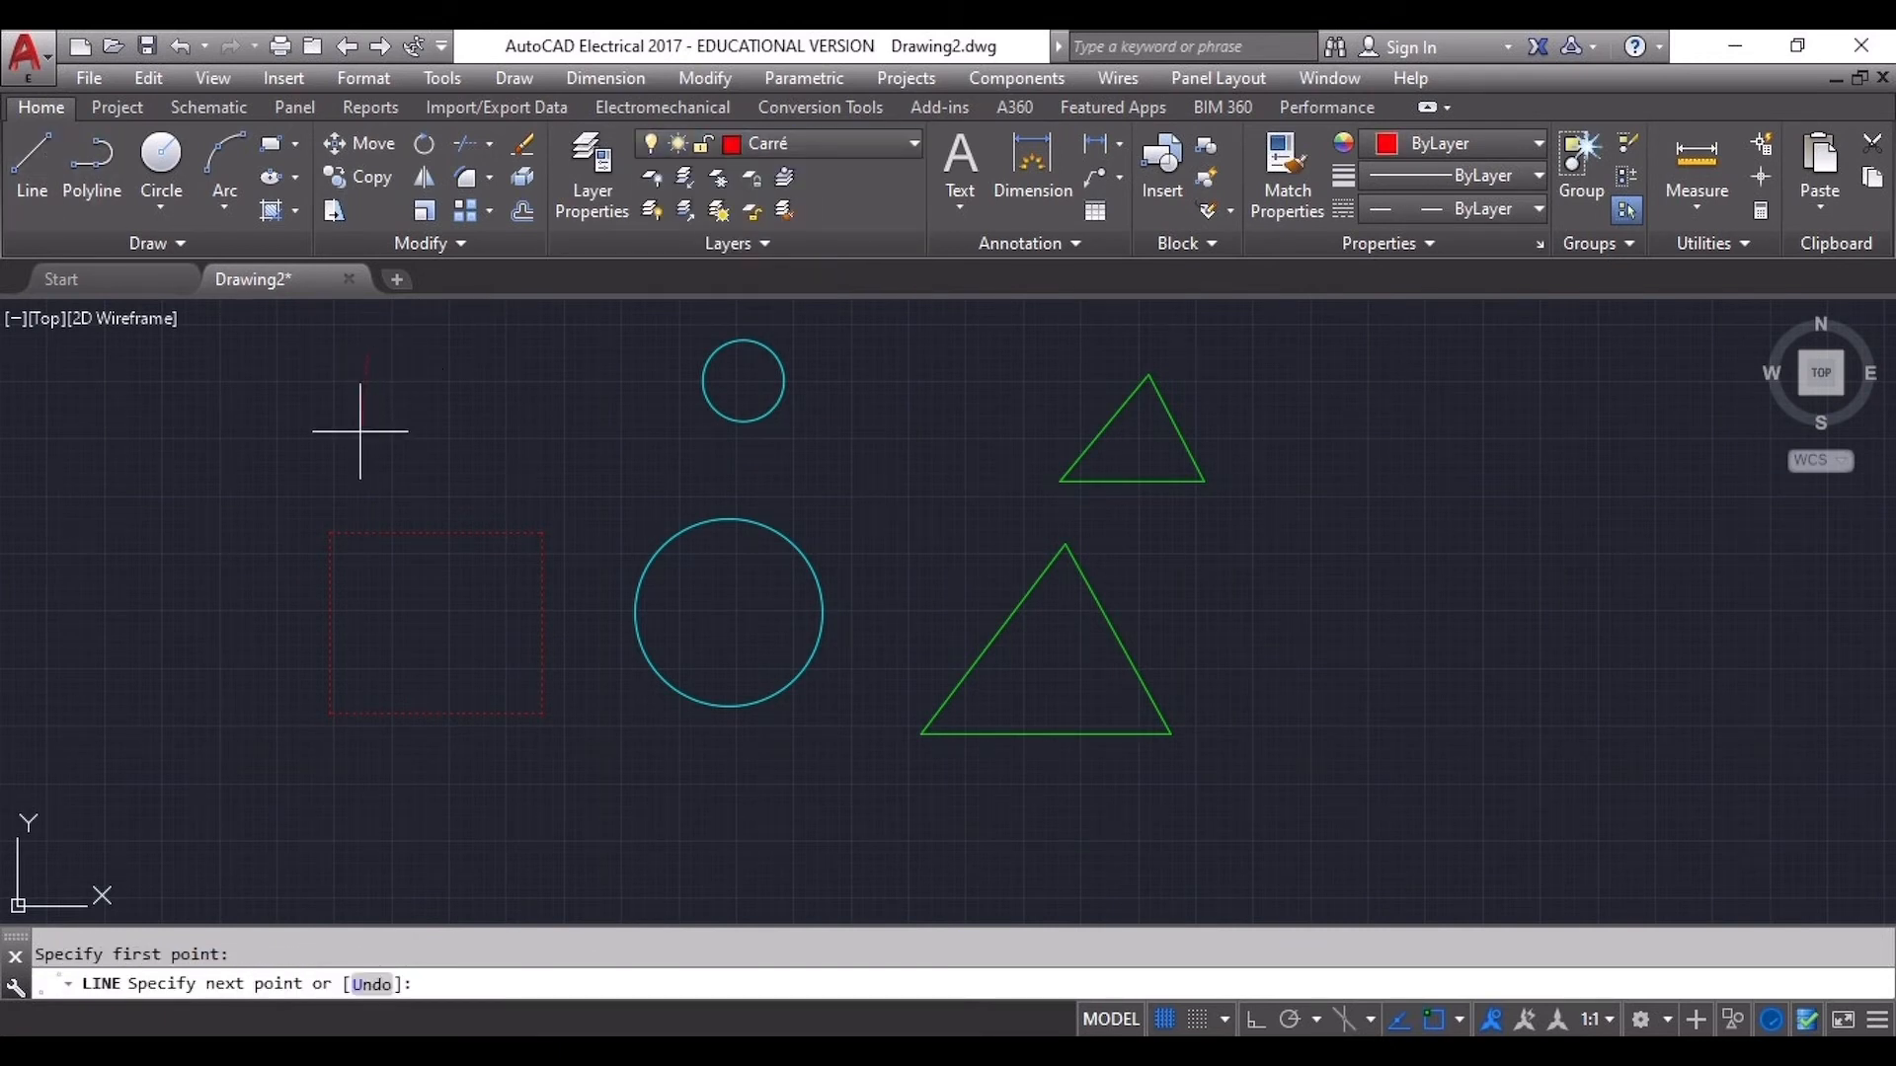
{"action": "left_click", "coordinate": [362, 430]}
{"action": "left_click", "coordinate": [482, 431]}
{"action": "left_click", "coordinate": [490, 354]}
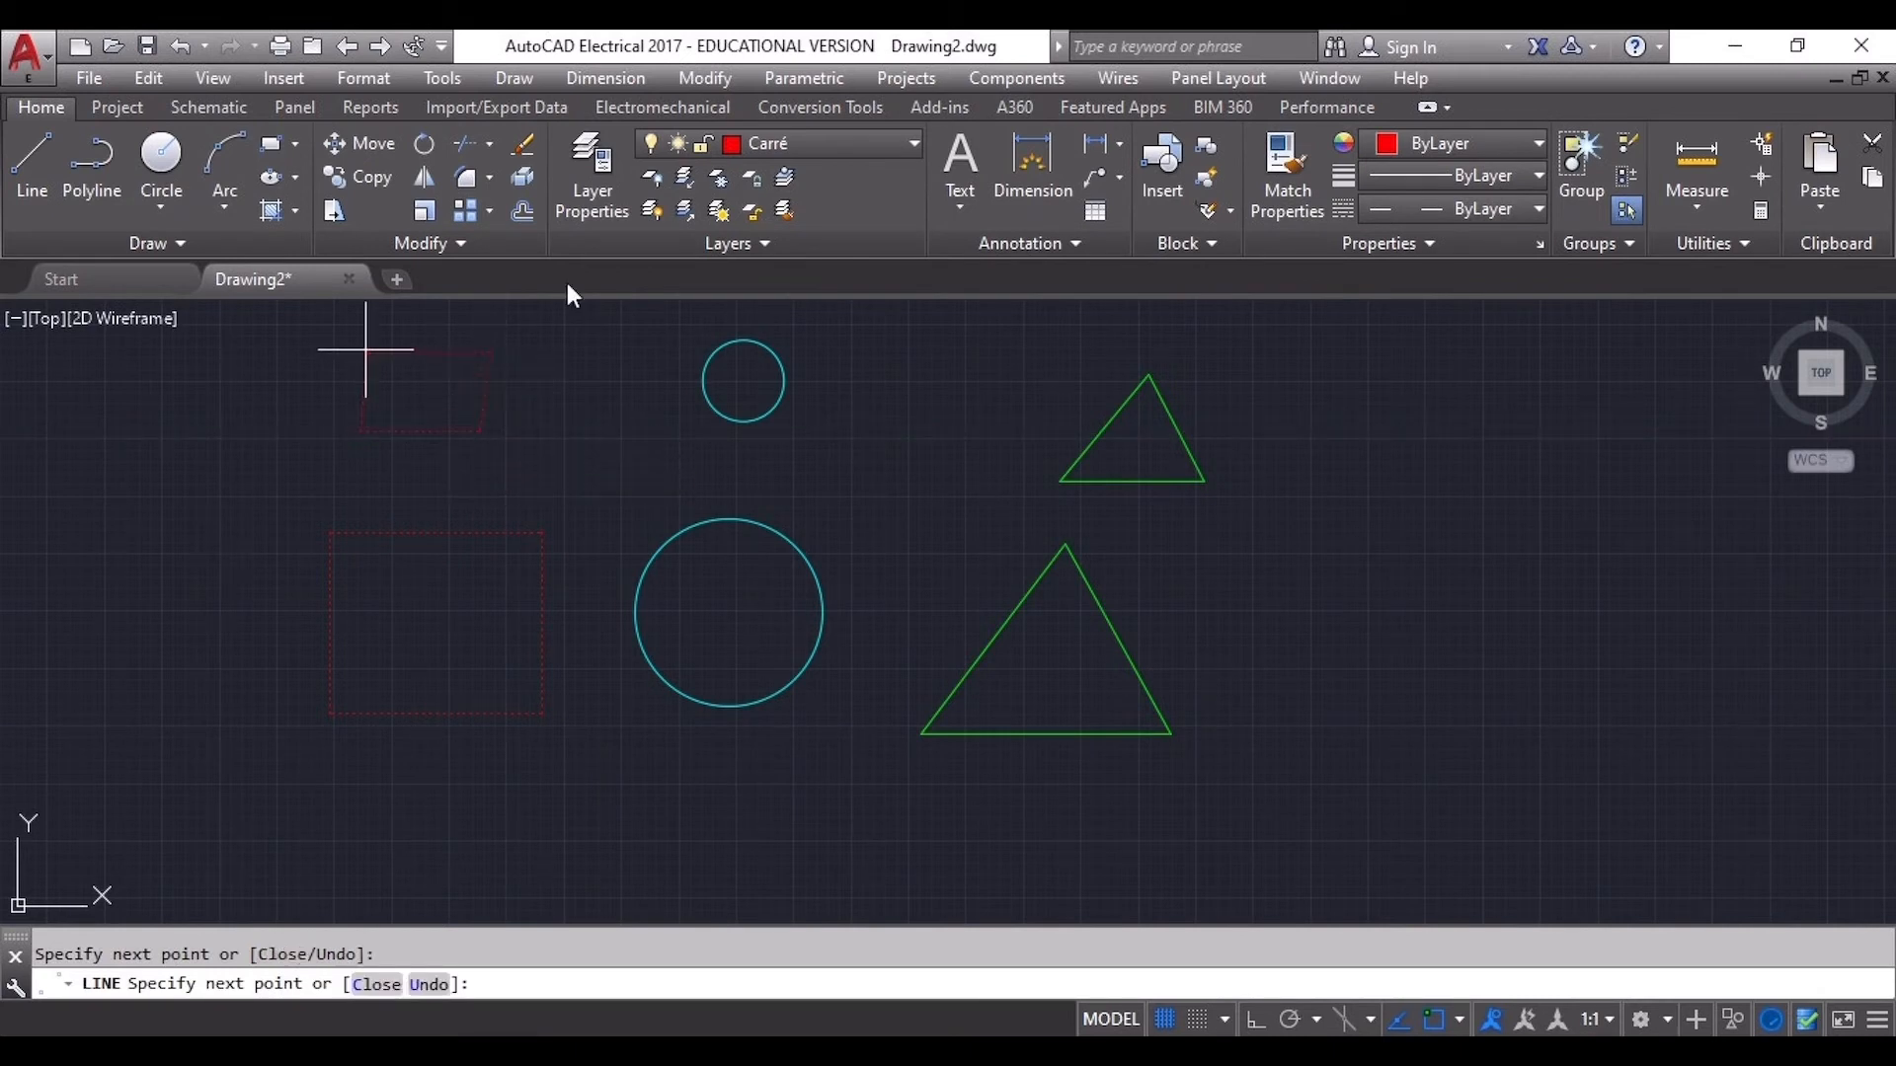
{"action": "left_click", "coordinate": [367, 354]}
{"action": "key", "text": "Return"}
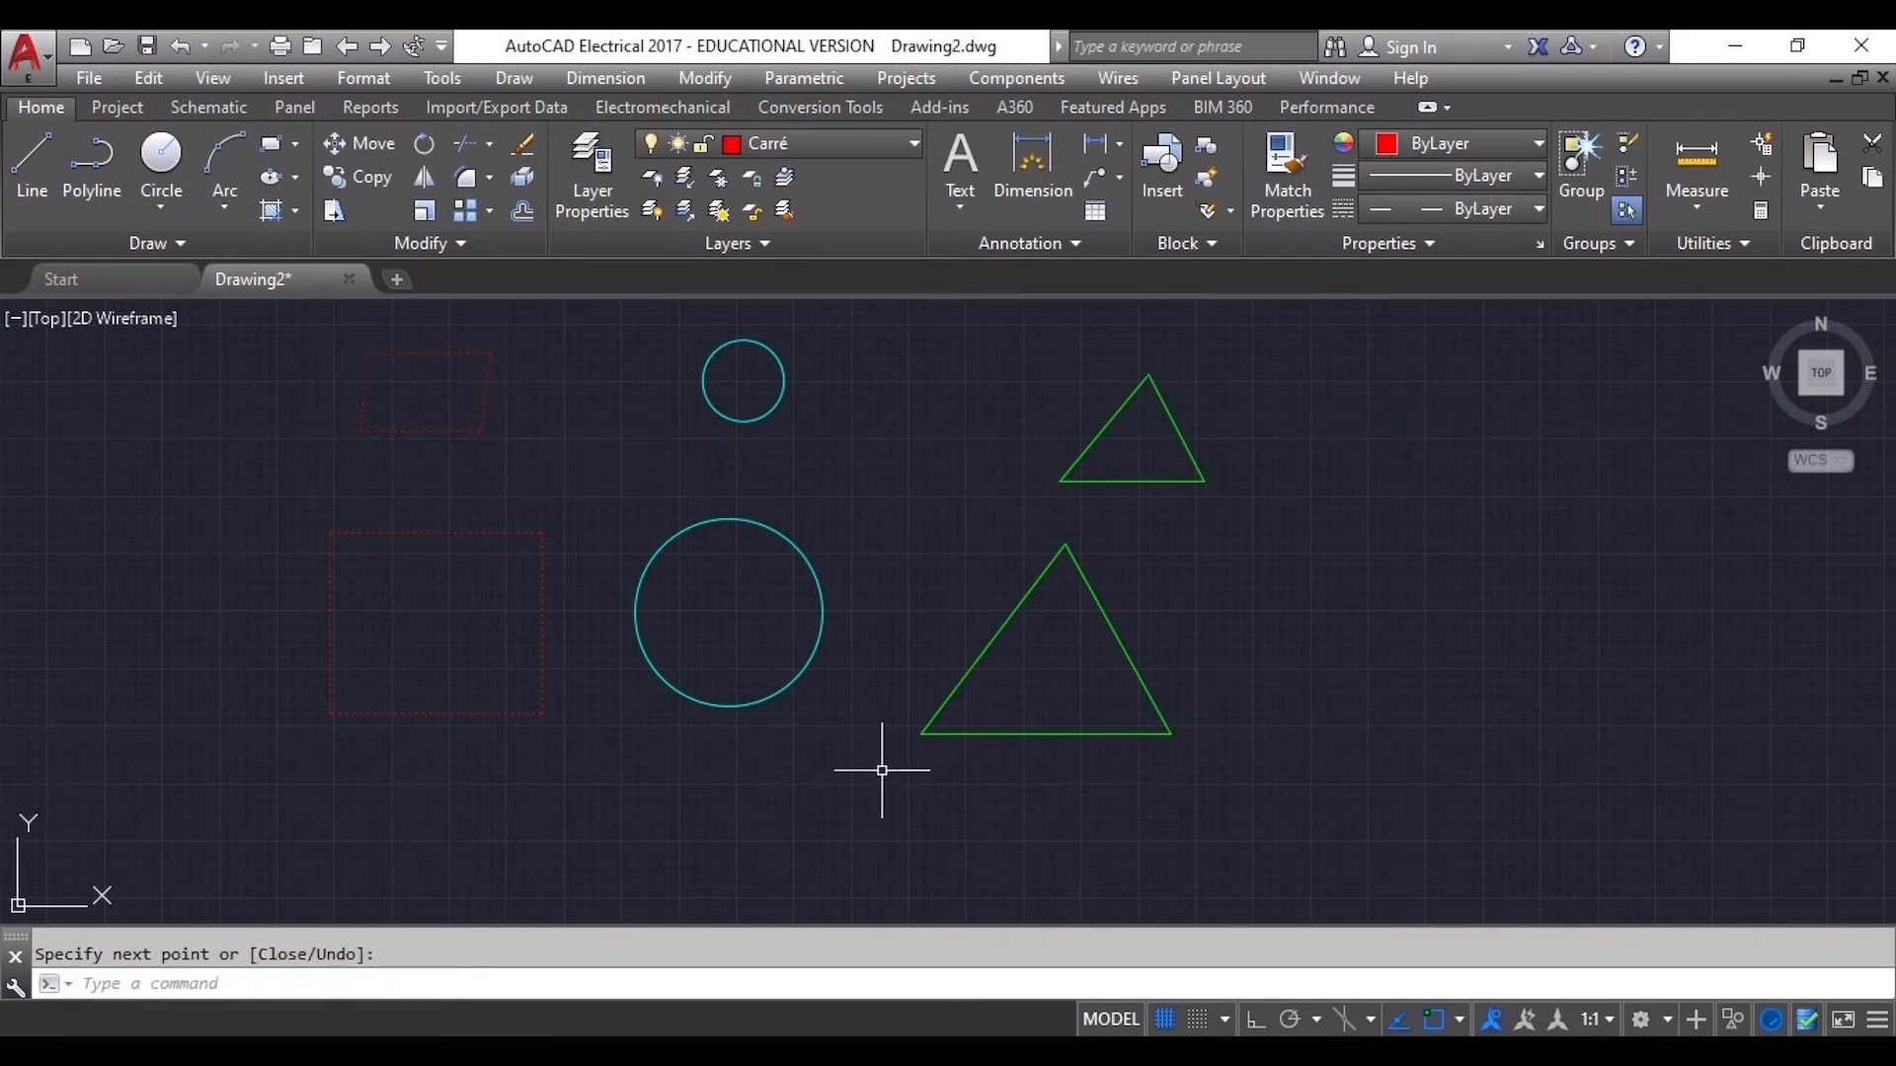
Make layer 0 current and draw a closed triangle with the Line command between the small circle and the small green triangle
{"action": "left_click", "coordinate": [886, 148]}
{"action": "left_click", "coordinate": [806, 180]}
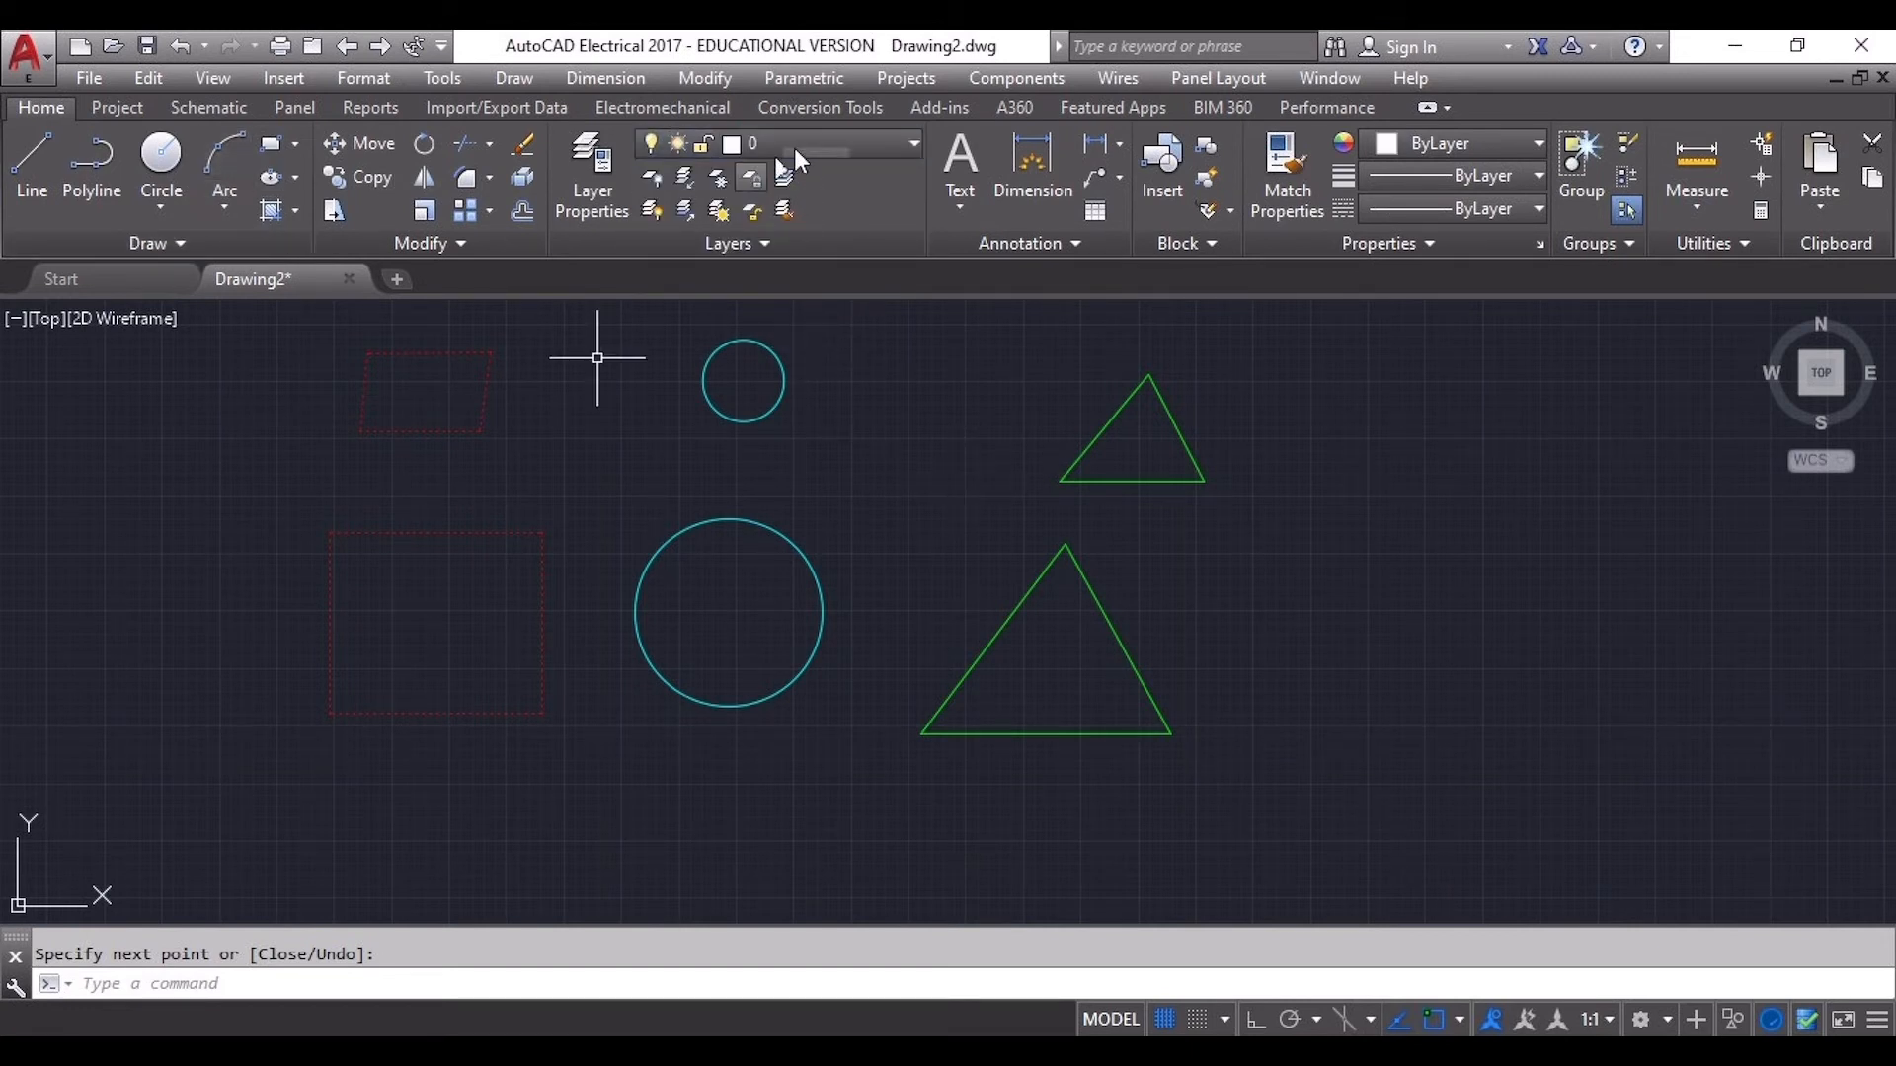
{"action": "left_click", "coordinate": [30, 156]}
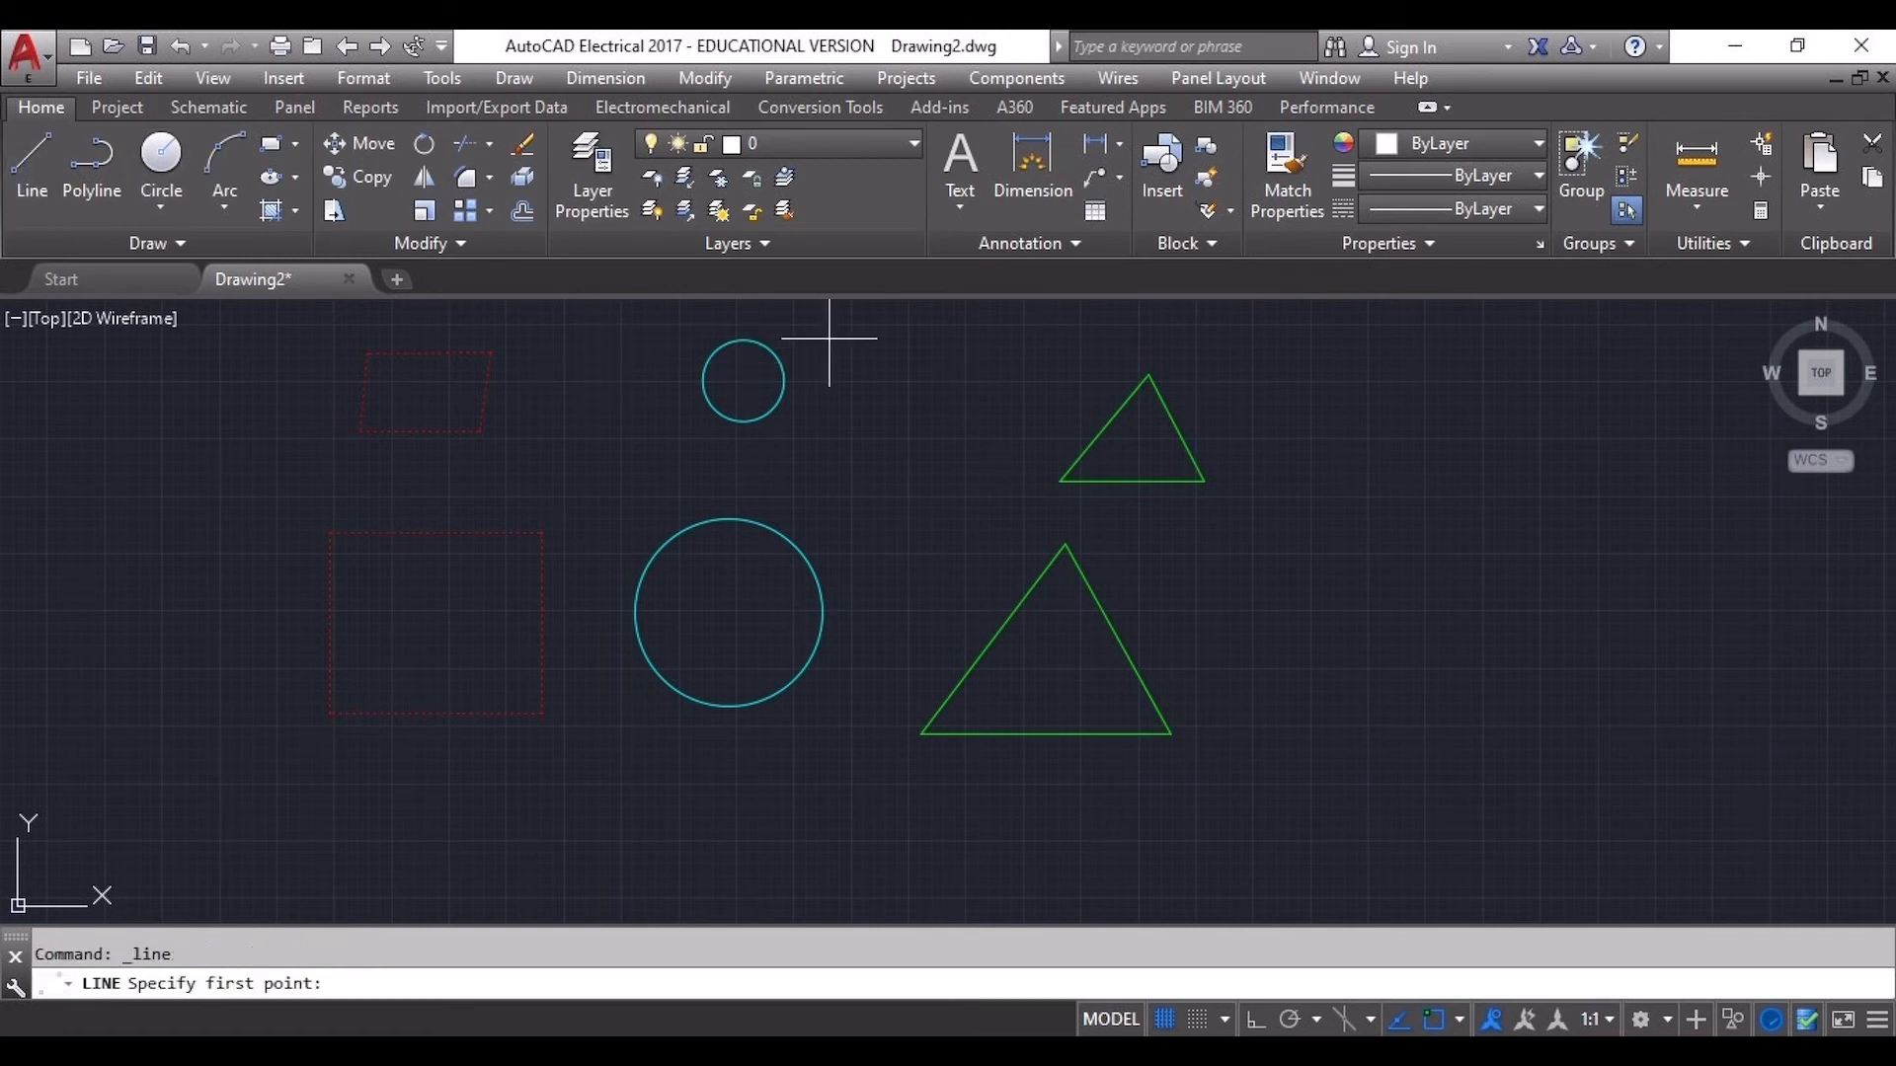
{"action": "left_click", "coordinate": [885, 357]}
{"action": "left_click", "coordinate": [812, 486]}
{"action": "left_click", "coordinate": [963, 486]}
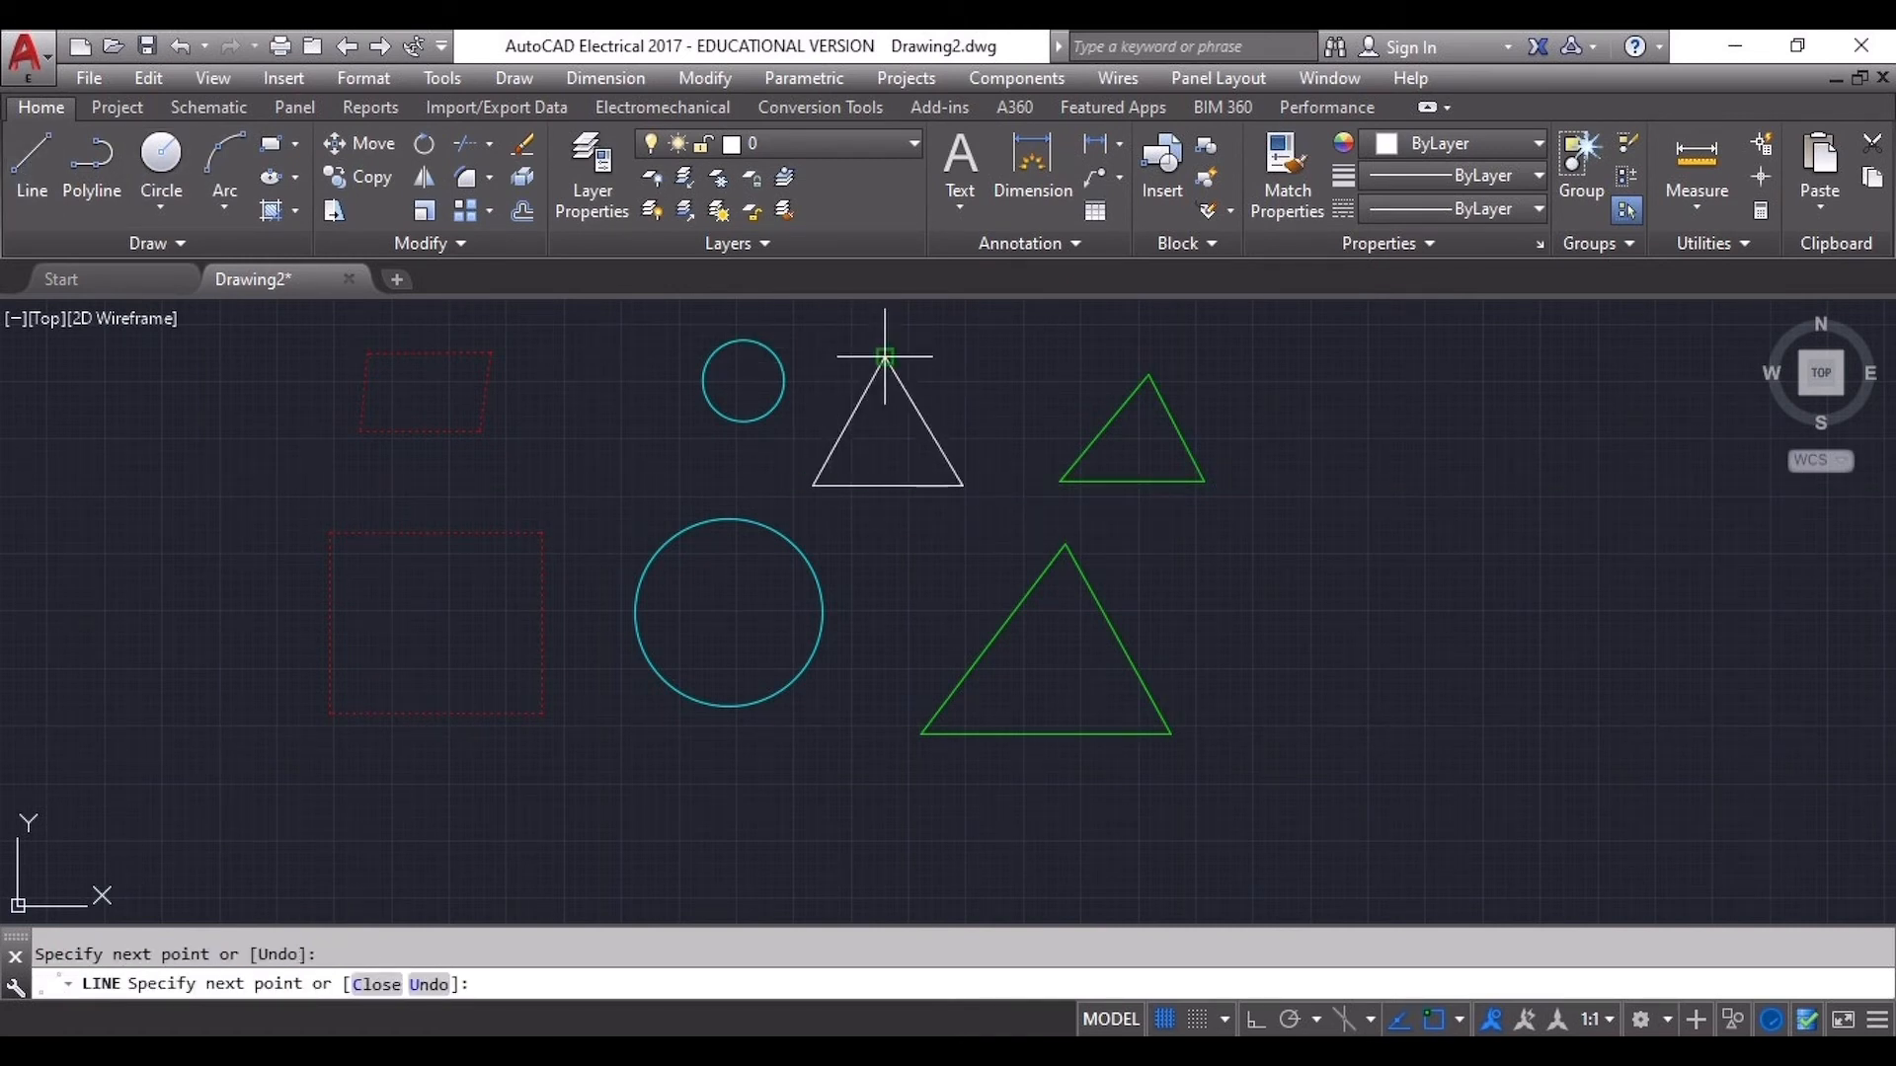
{"action": "left_click", "coordinate": [884, 358]}
{"action": "key", "text": "Escape"}
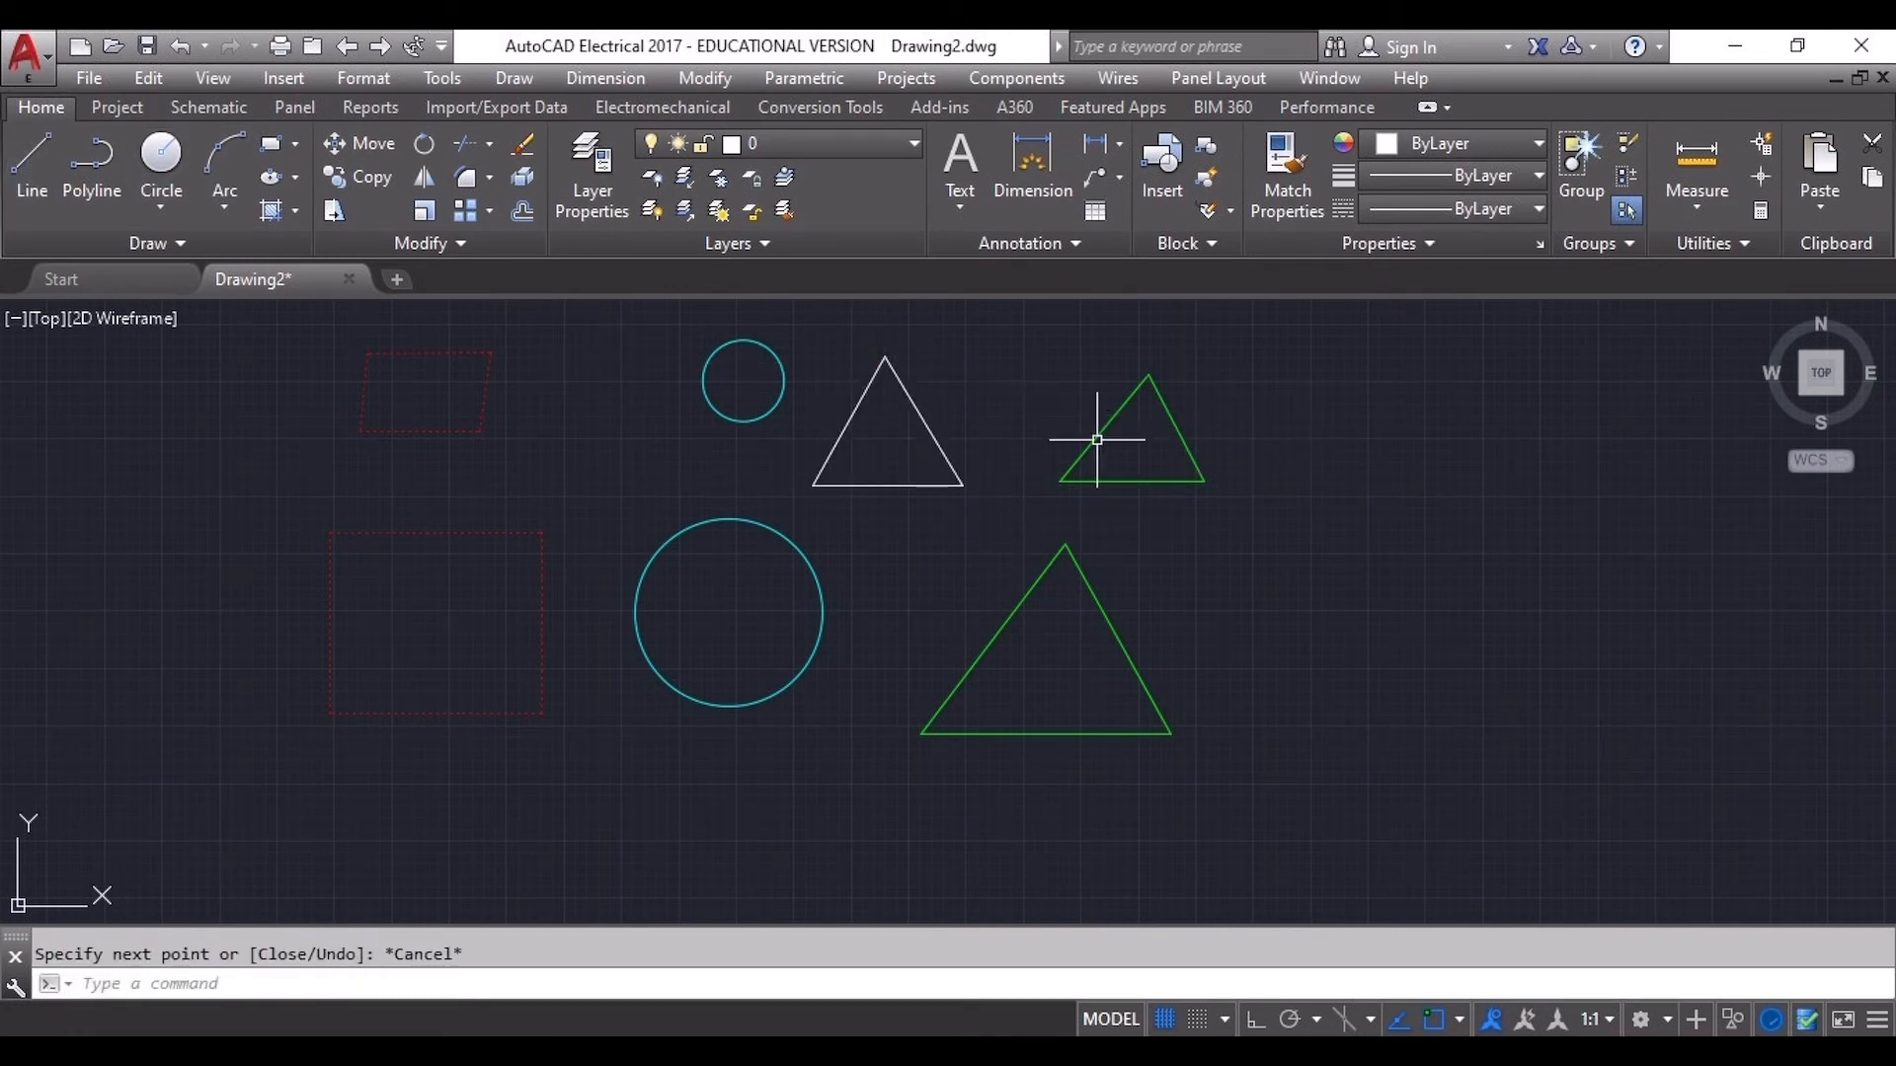
Assign the three lines of the white triangle to the Cercle layer
{"action": "left_click", "coordinate": [978, 525]}
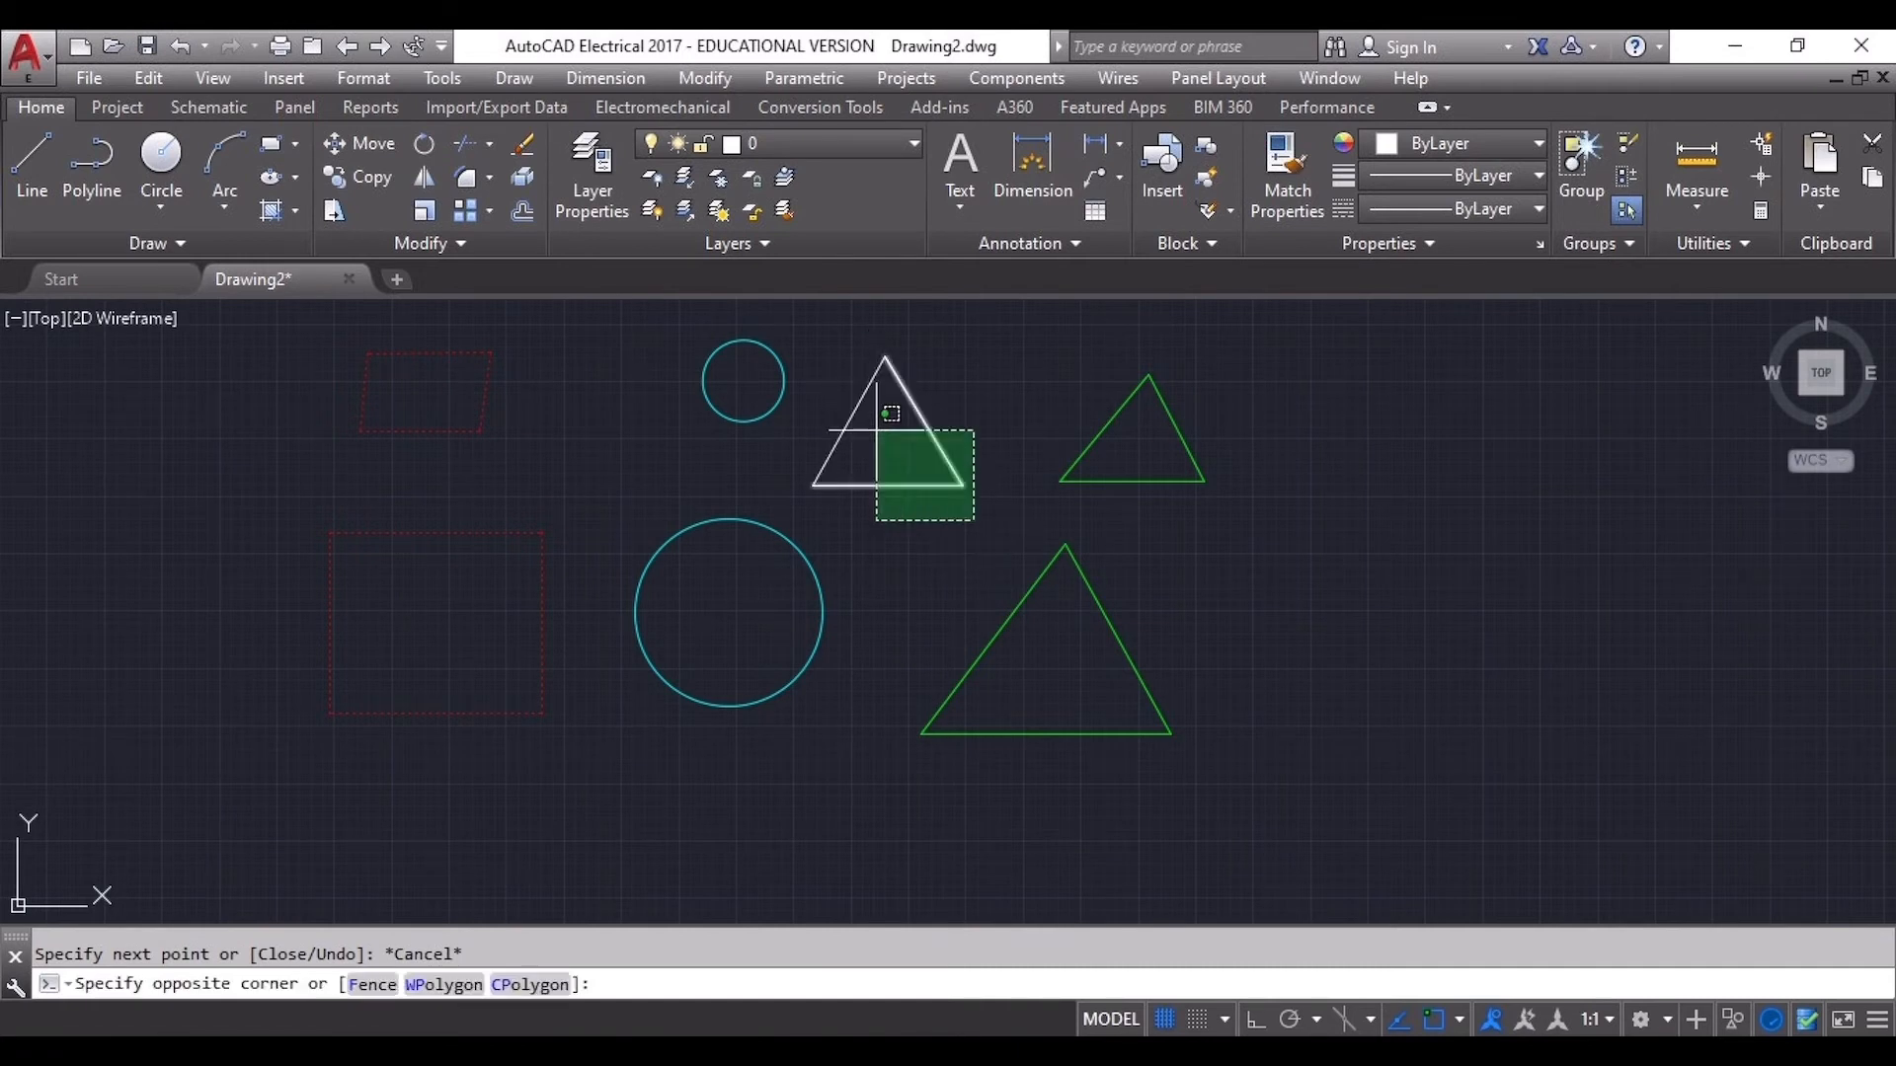
{"action": "left_click", "coordinate": [805, 350]}
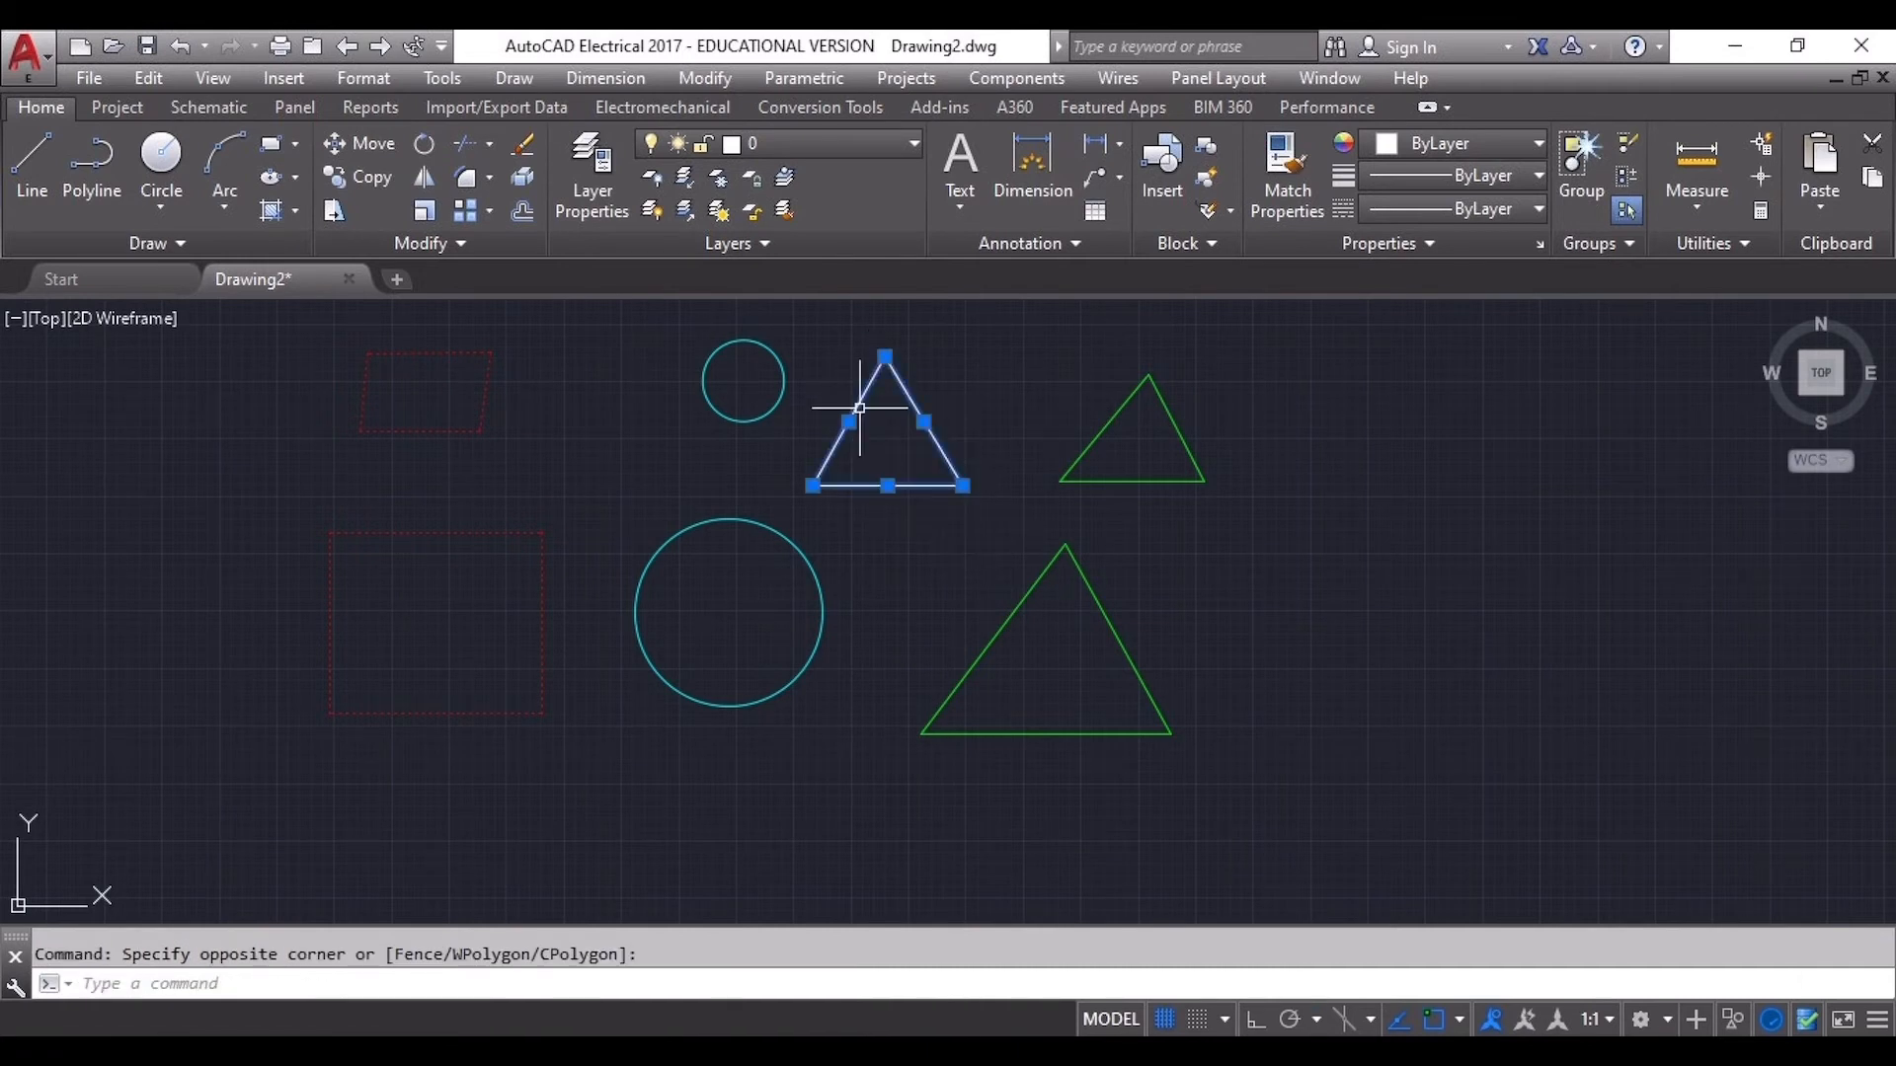
{"action": "left_click", "coordinate": [882, 145]}
{"action": "left_click", "coordinate": [772, 244]}
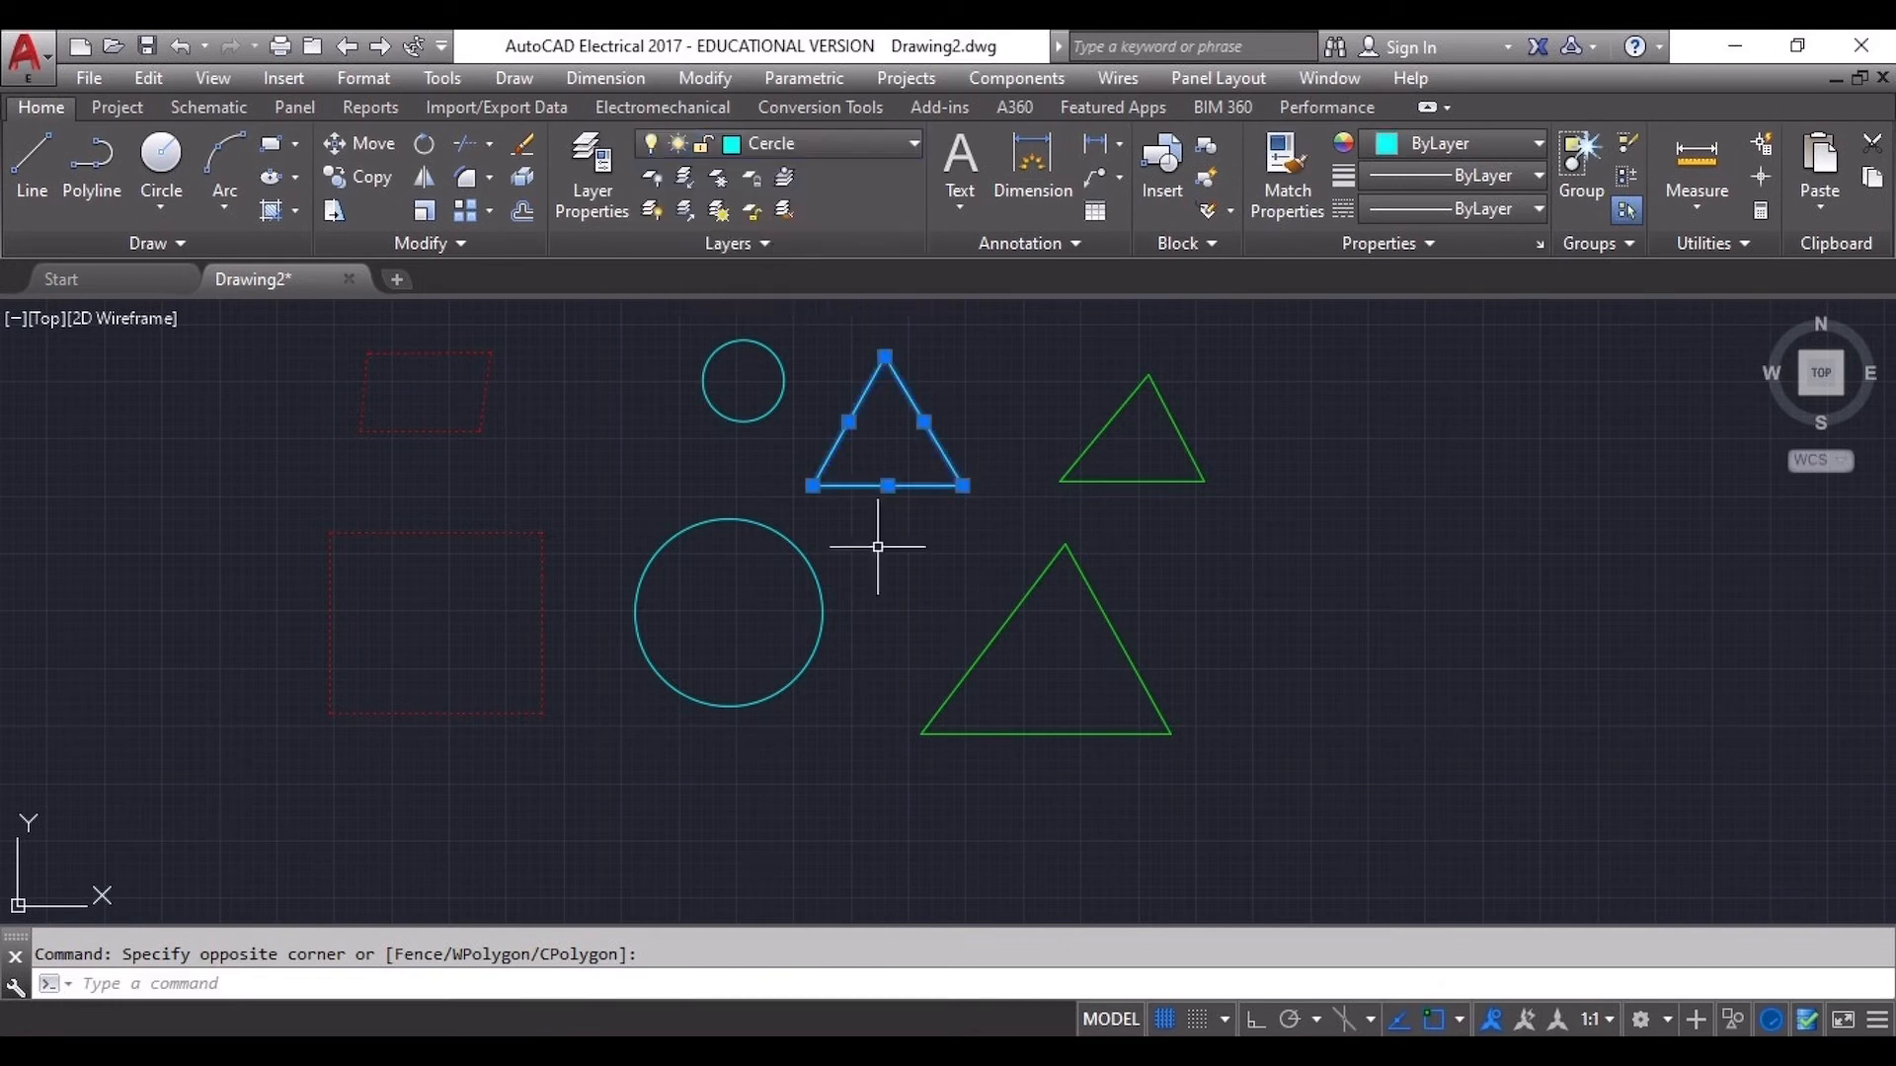
Reassign the triangle beside the small circle to the Triangle layer and erase it
{"action": "left_click", "coordinate": [903, 150]}
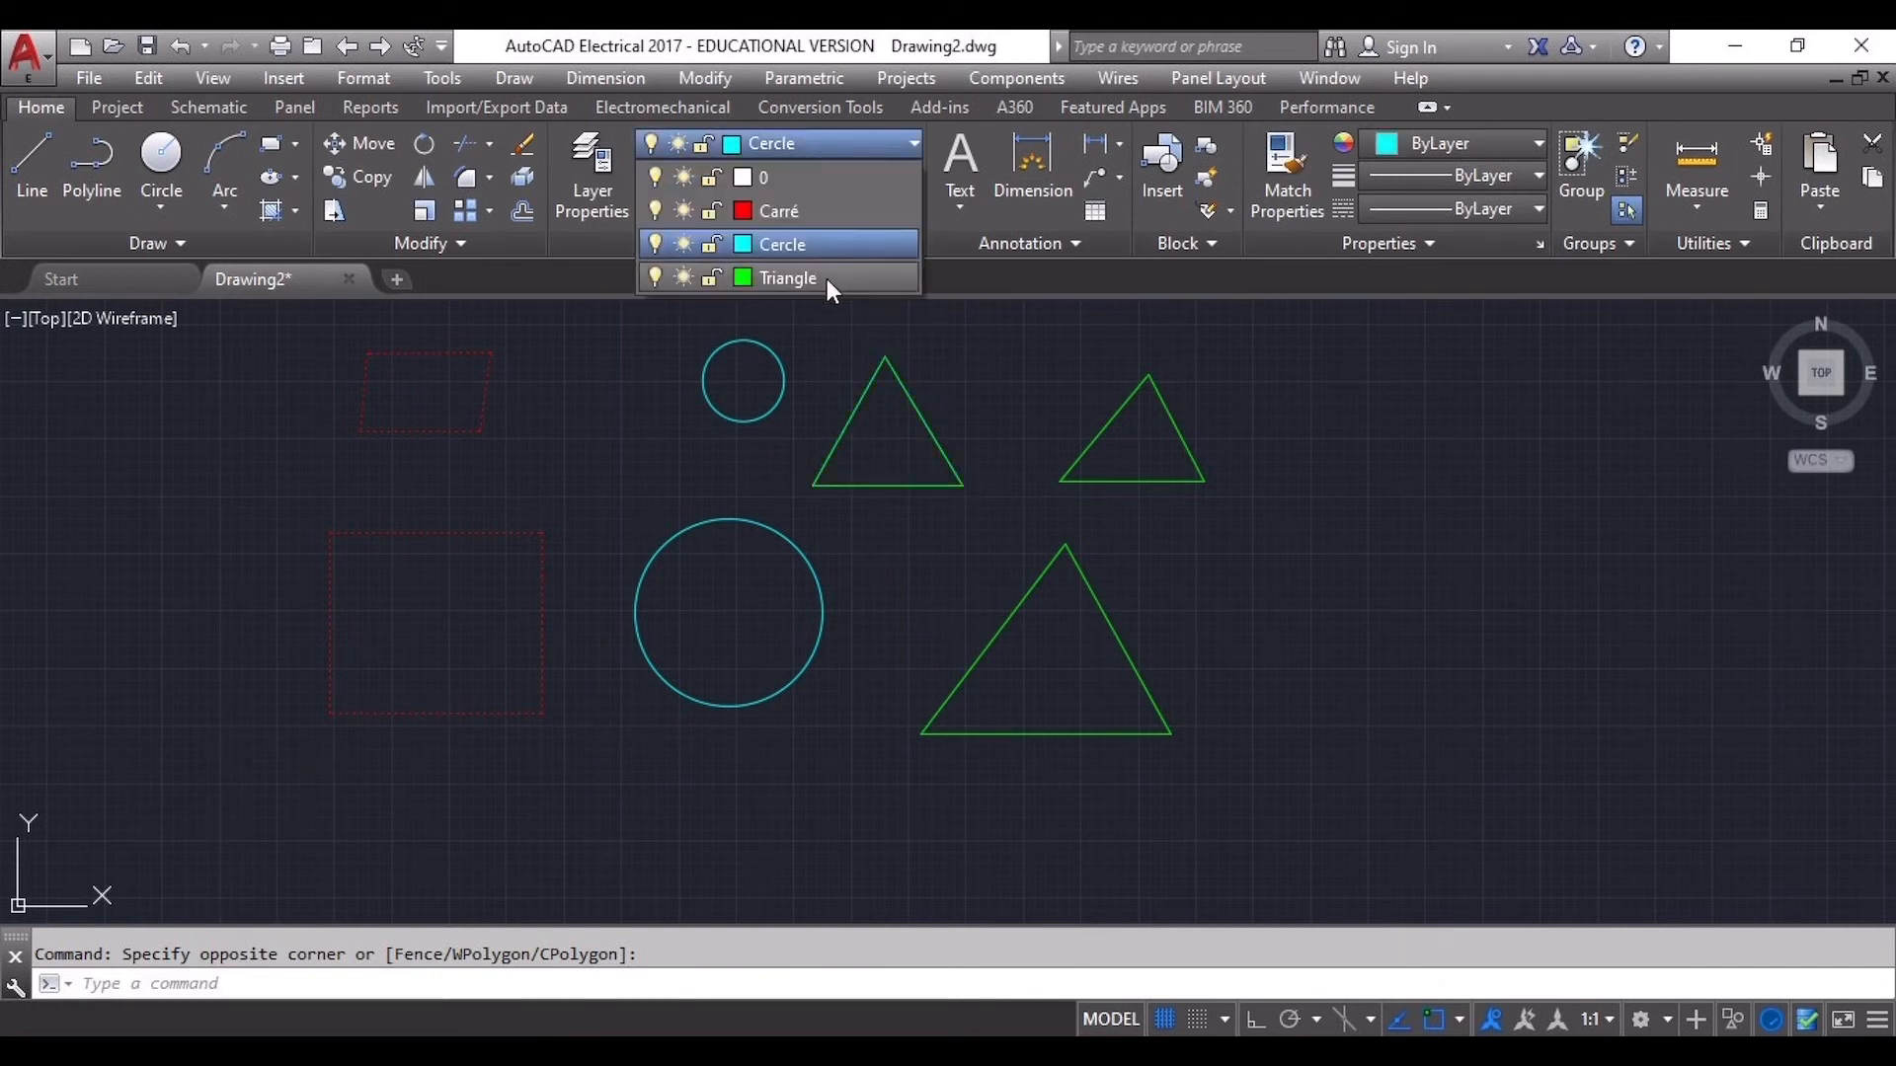
{"action": "left_click", "coordinate": [827, 279]}
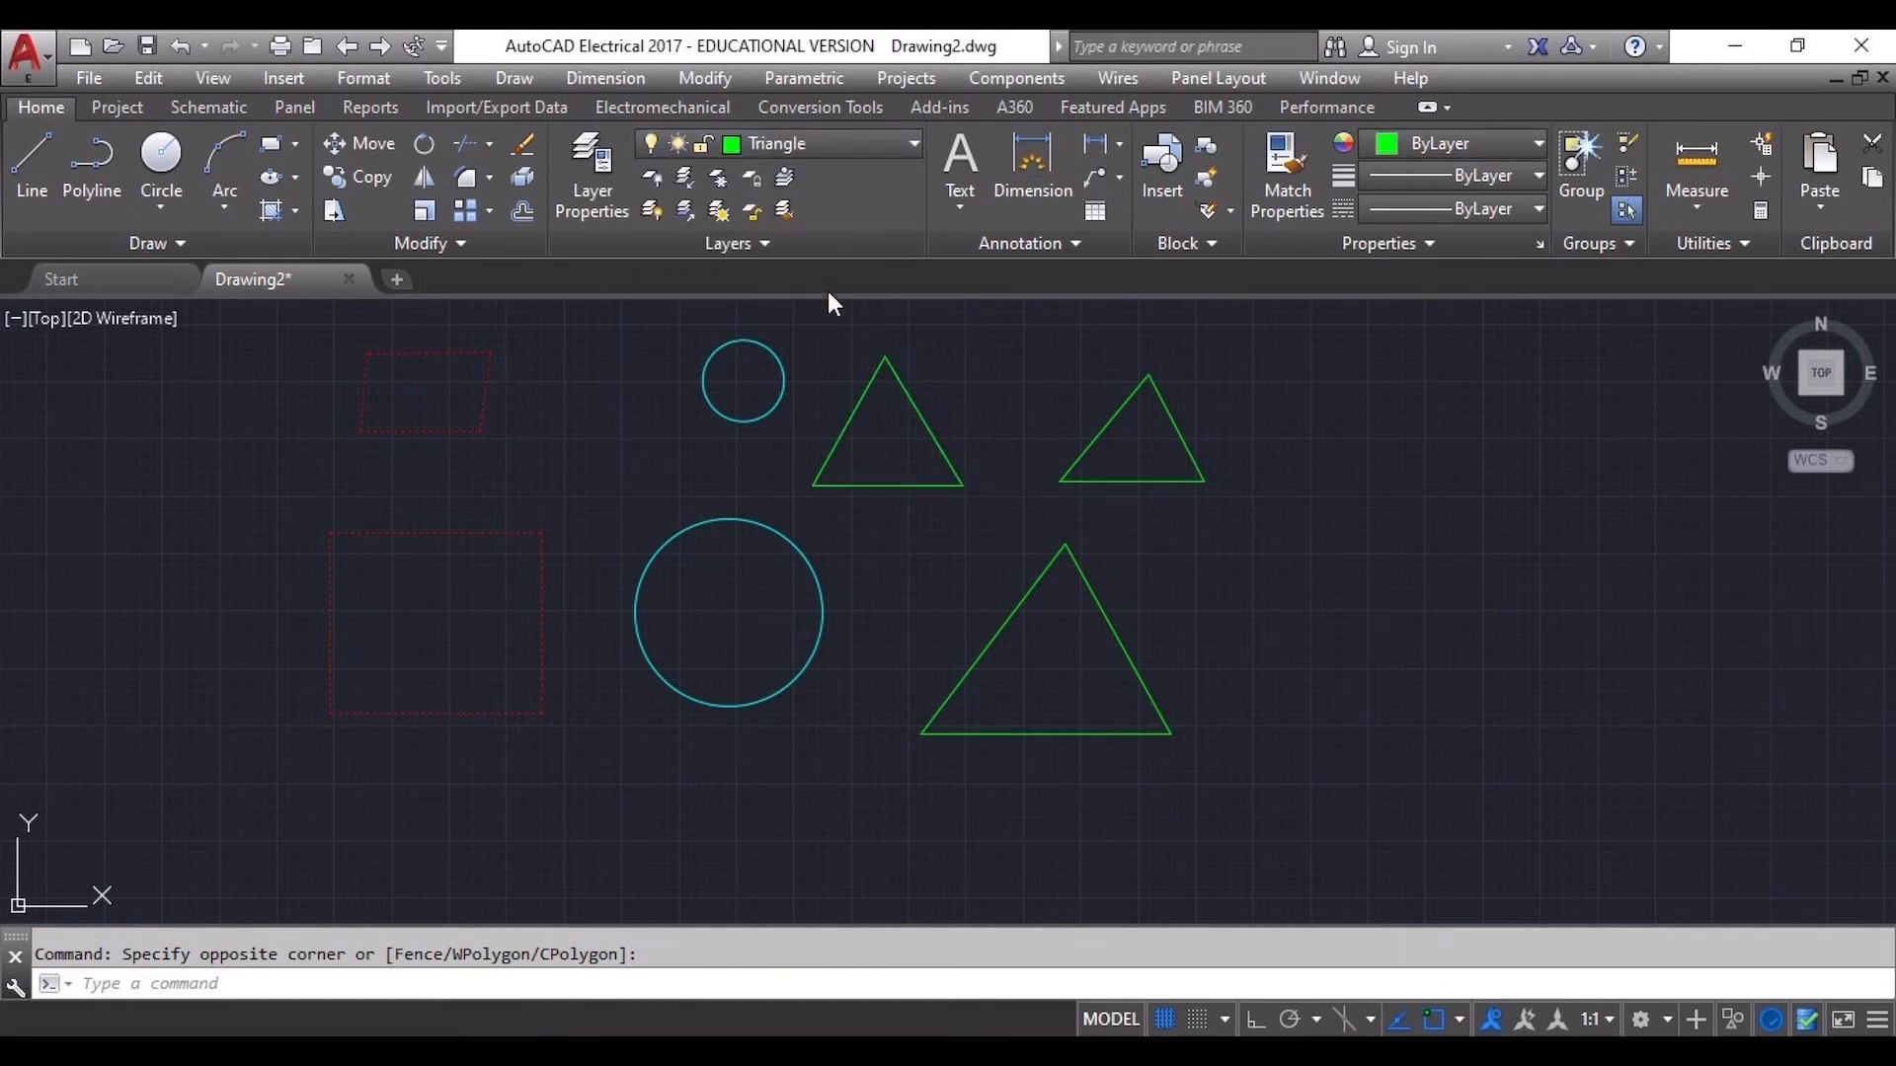
{"action": "left_click", "coordinate": [926, 422]}
{"action": "key", "text": "Delete"}
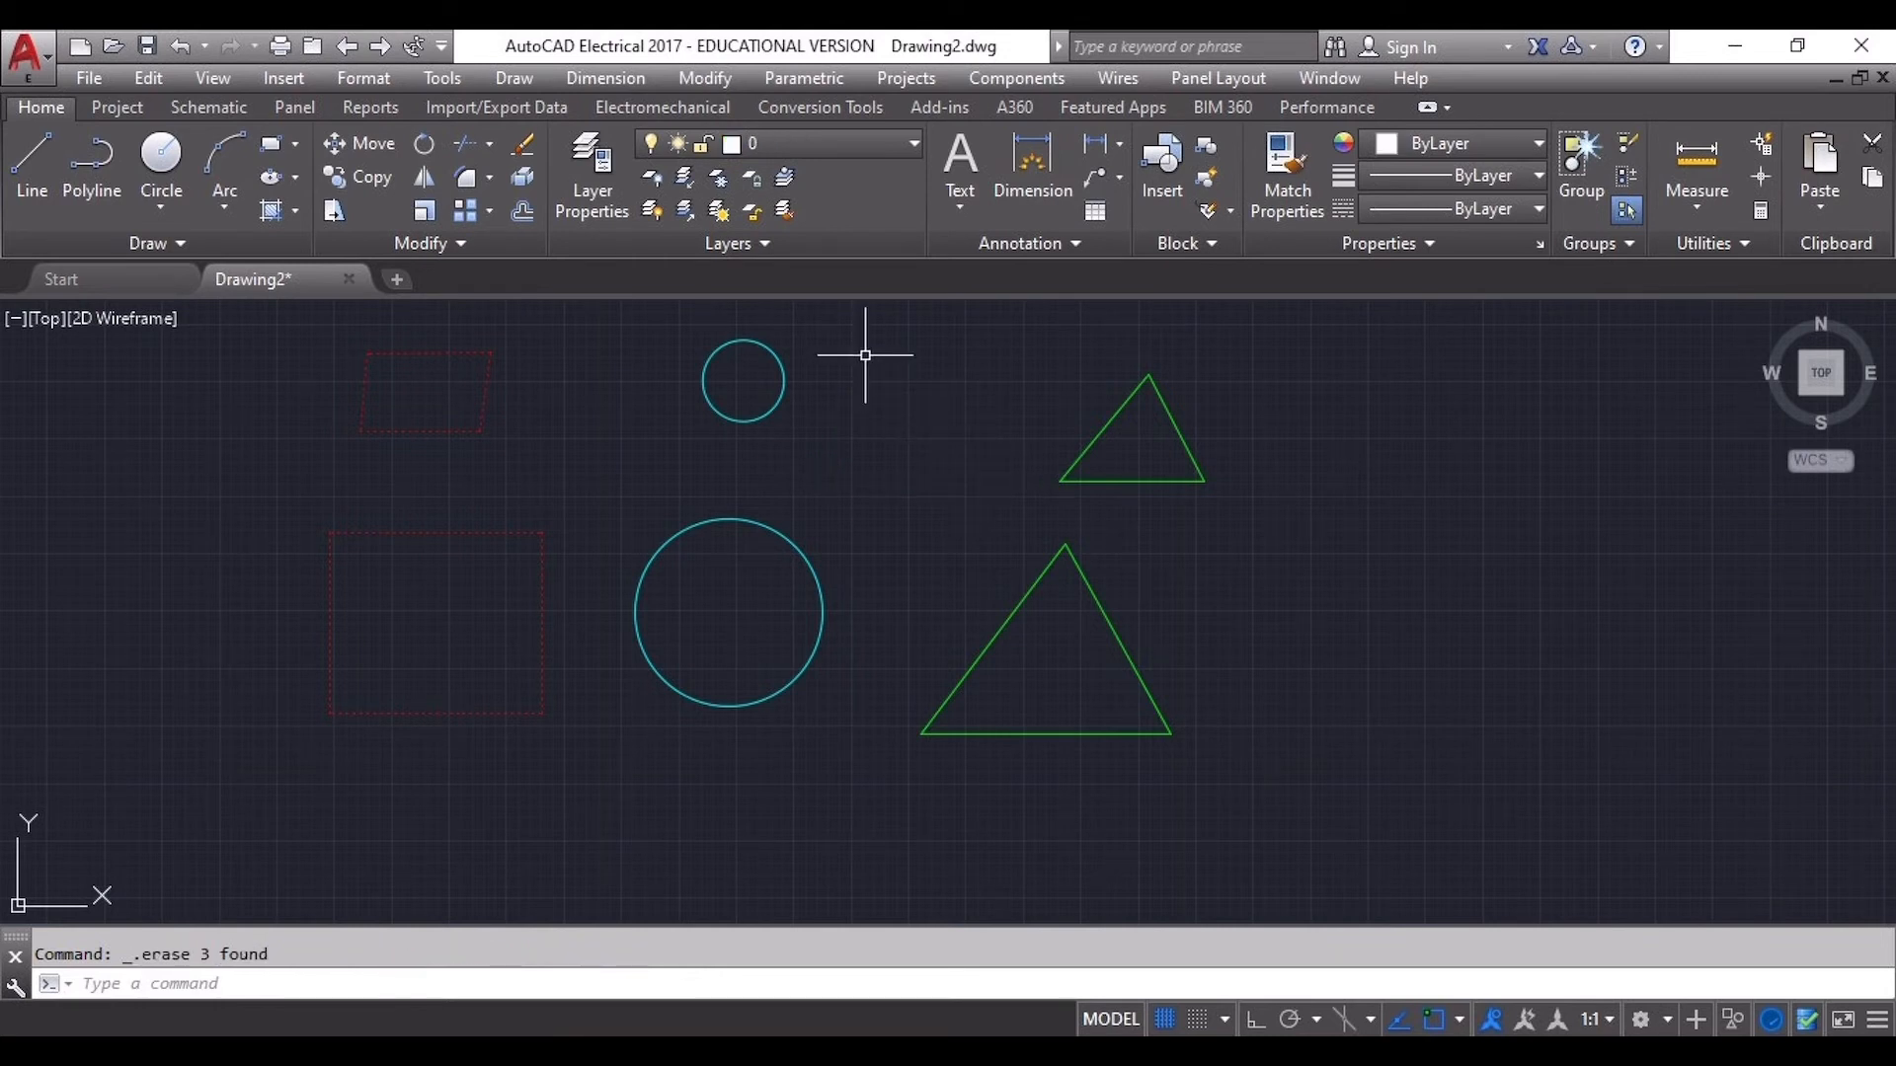
Turn the Carré, Cercle and Triangle layers off and back on, one after another
{"action": "left_click", "coordinate": [914, 143]}
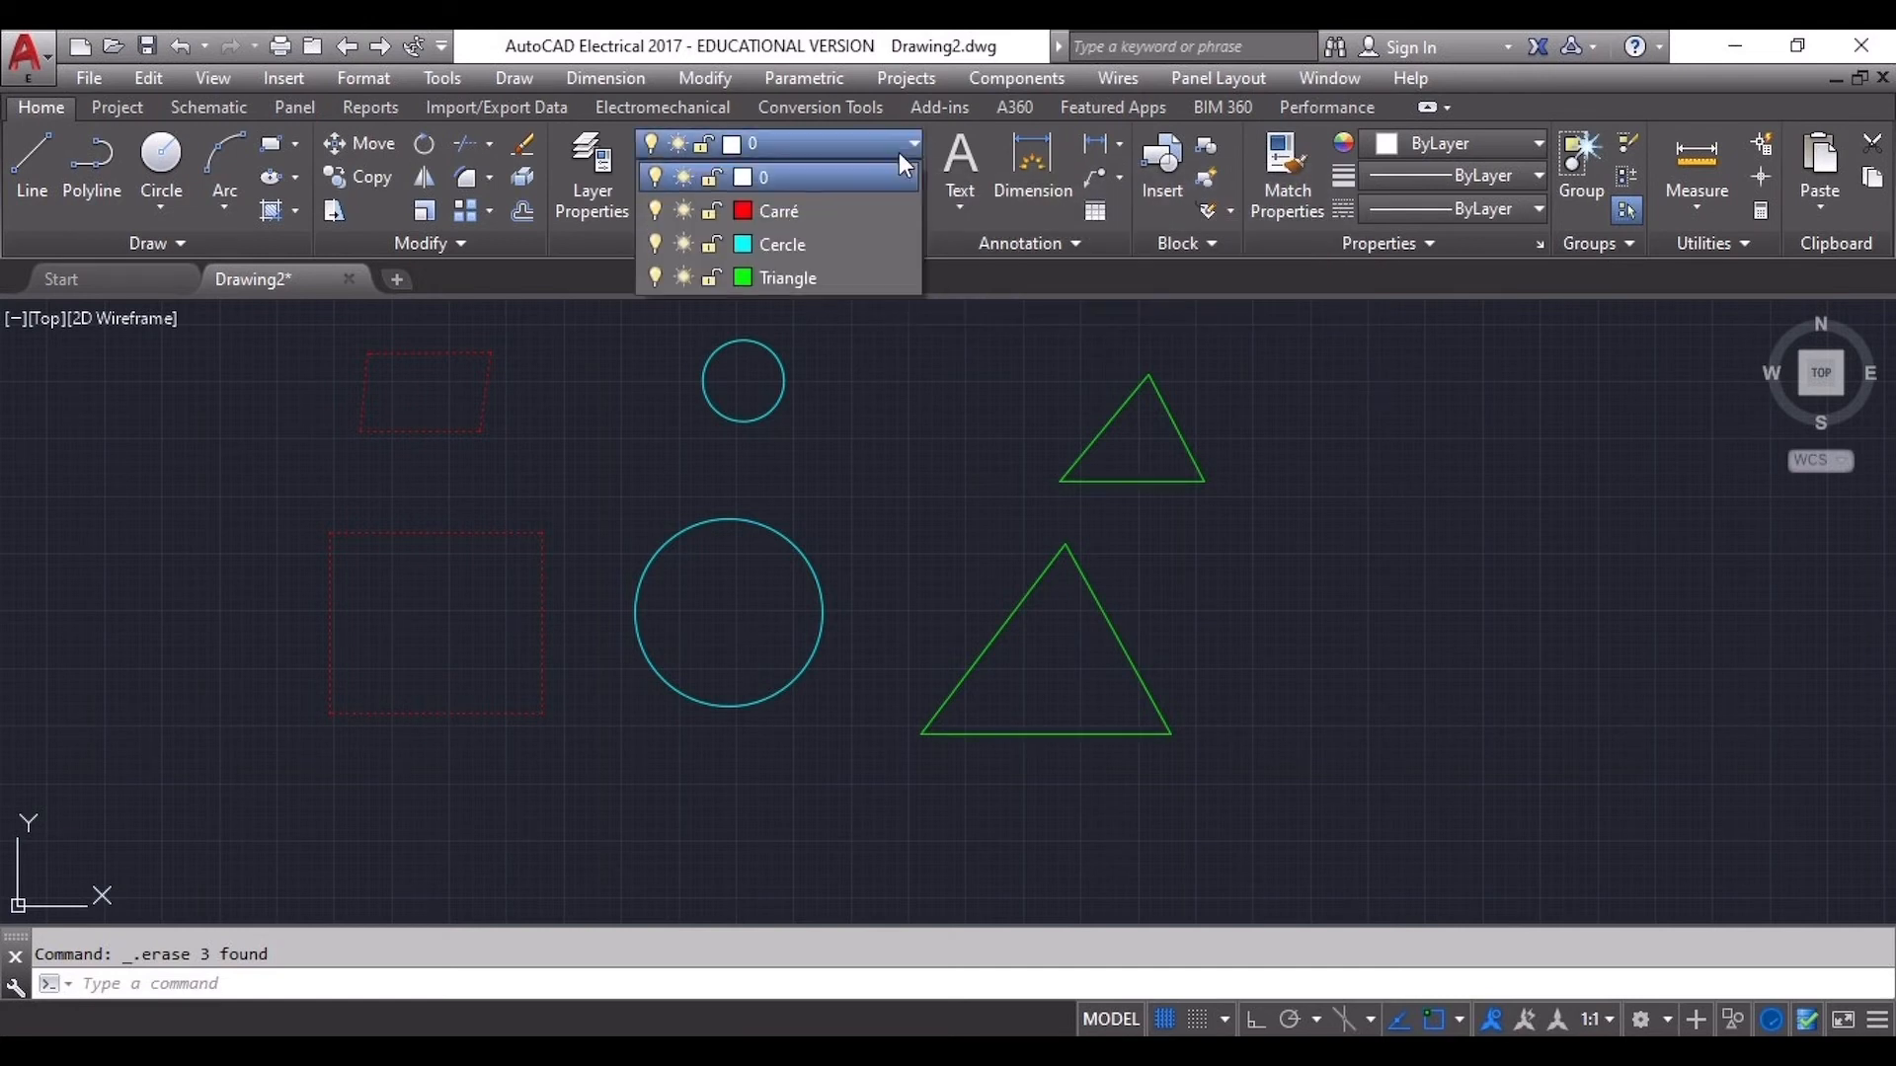
{"action": "left_click", "coordinate": [656, 211]}
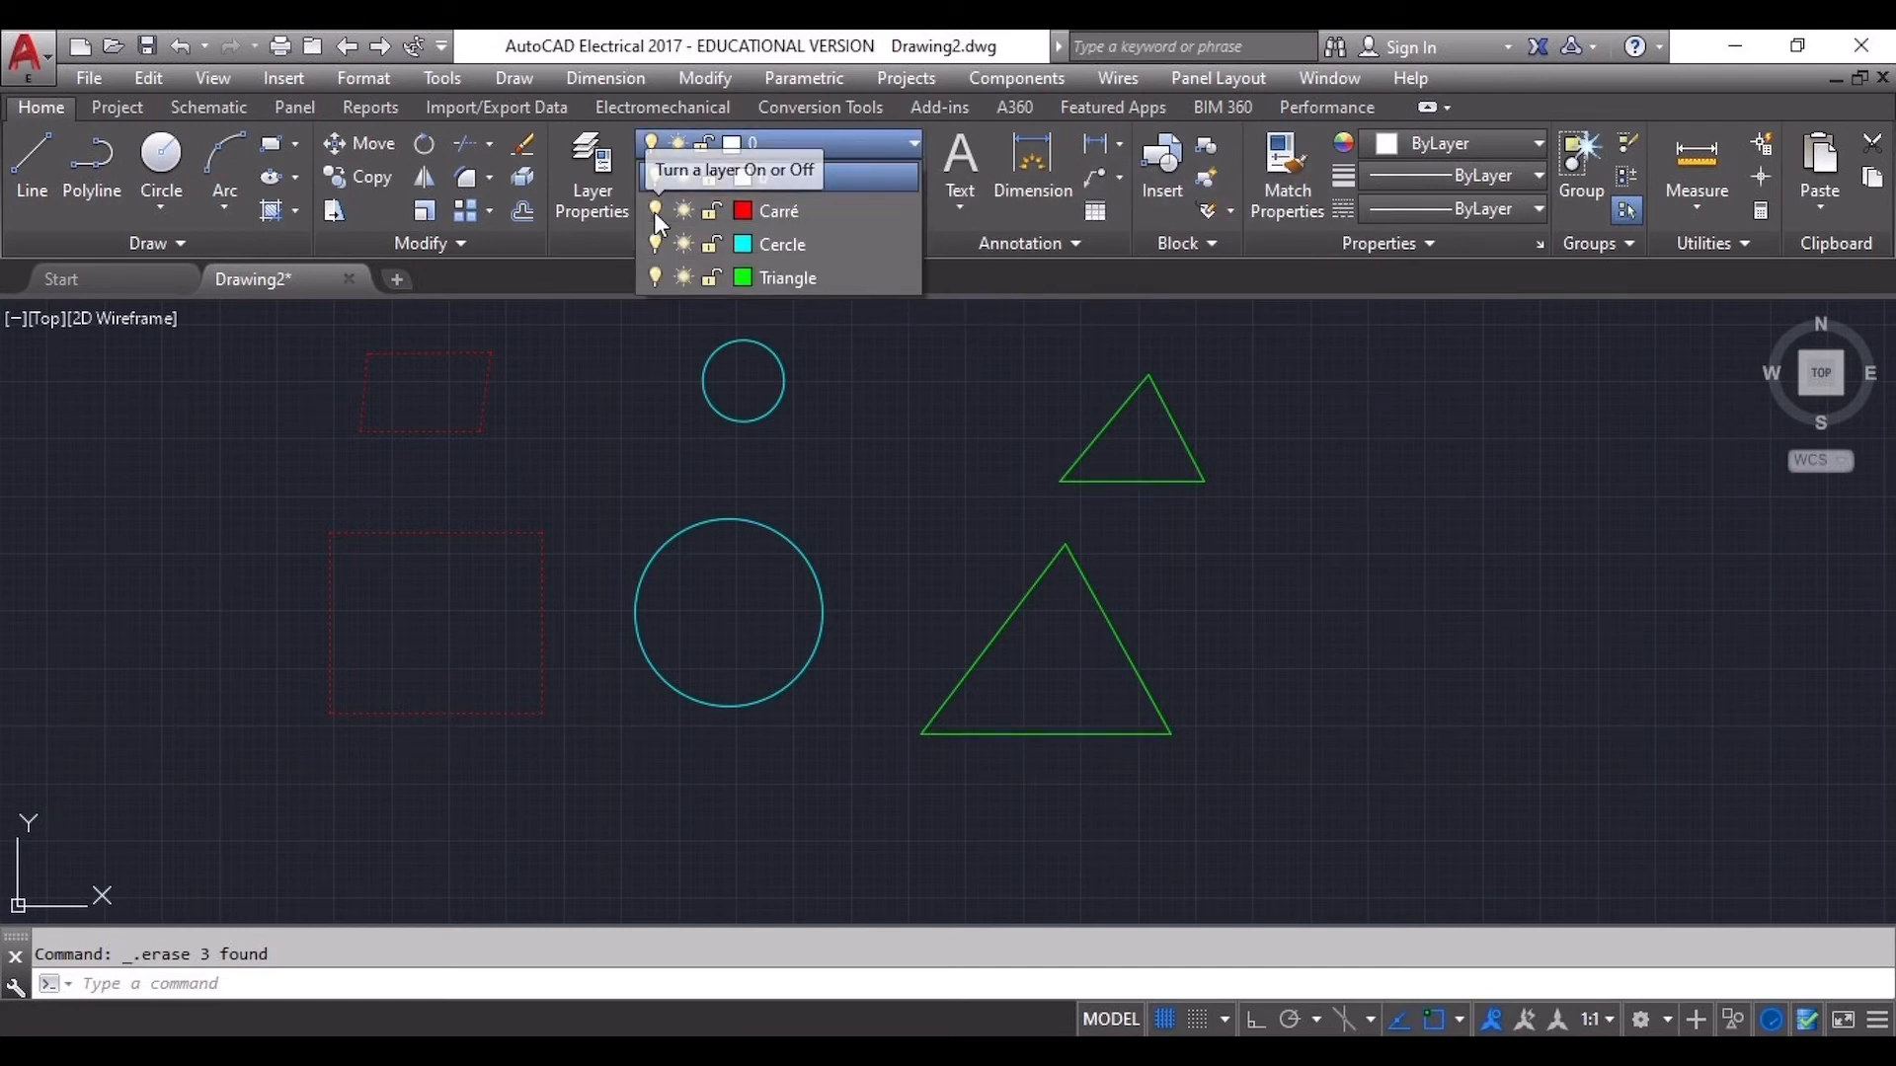
{"action": "left_click", "coordinate": [655, 213]}
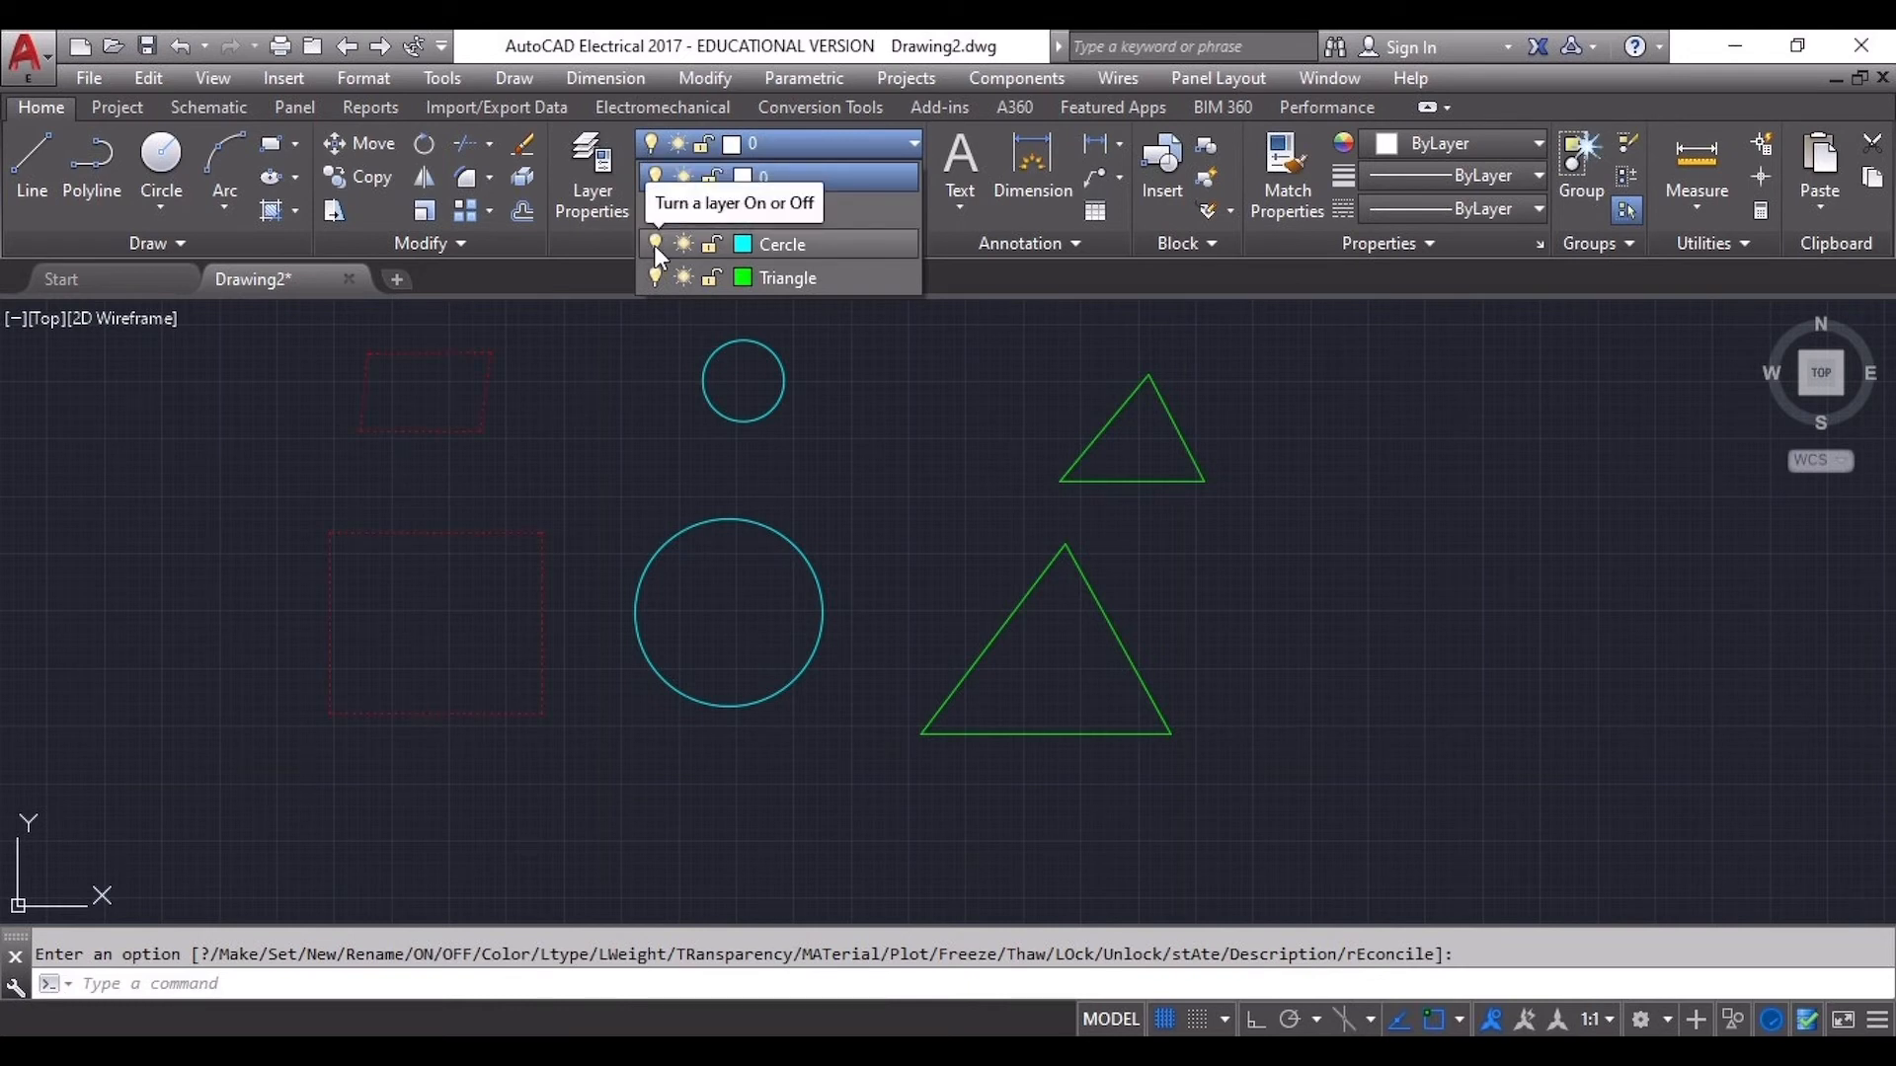
{"action": "left_click", "coordinate": [655, 244]}
{"action": "left_click", "coordinate": [655, 246]}
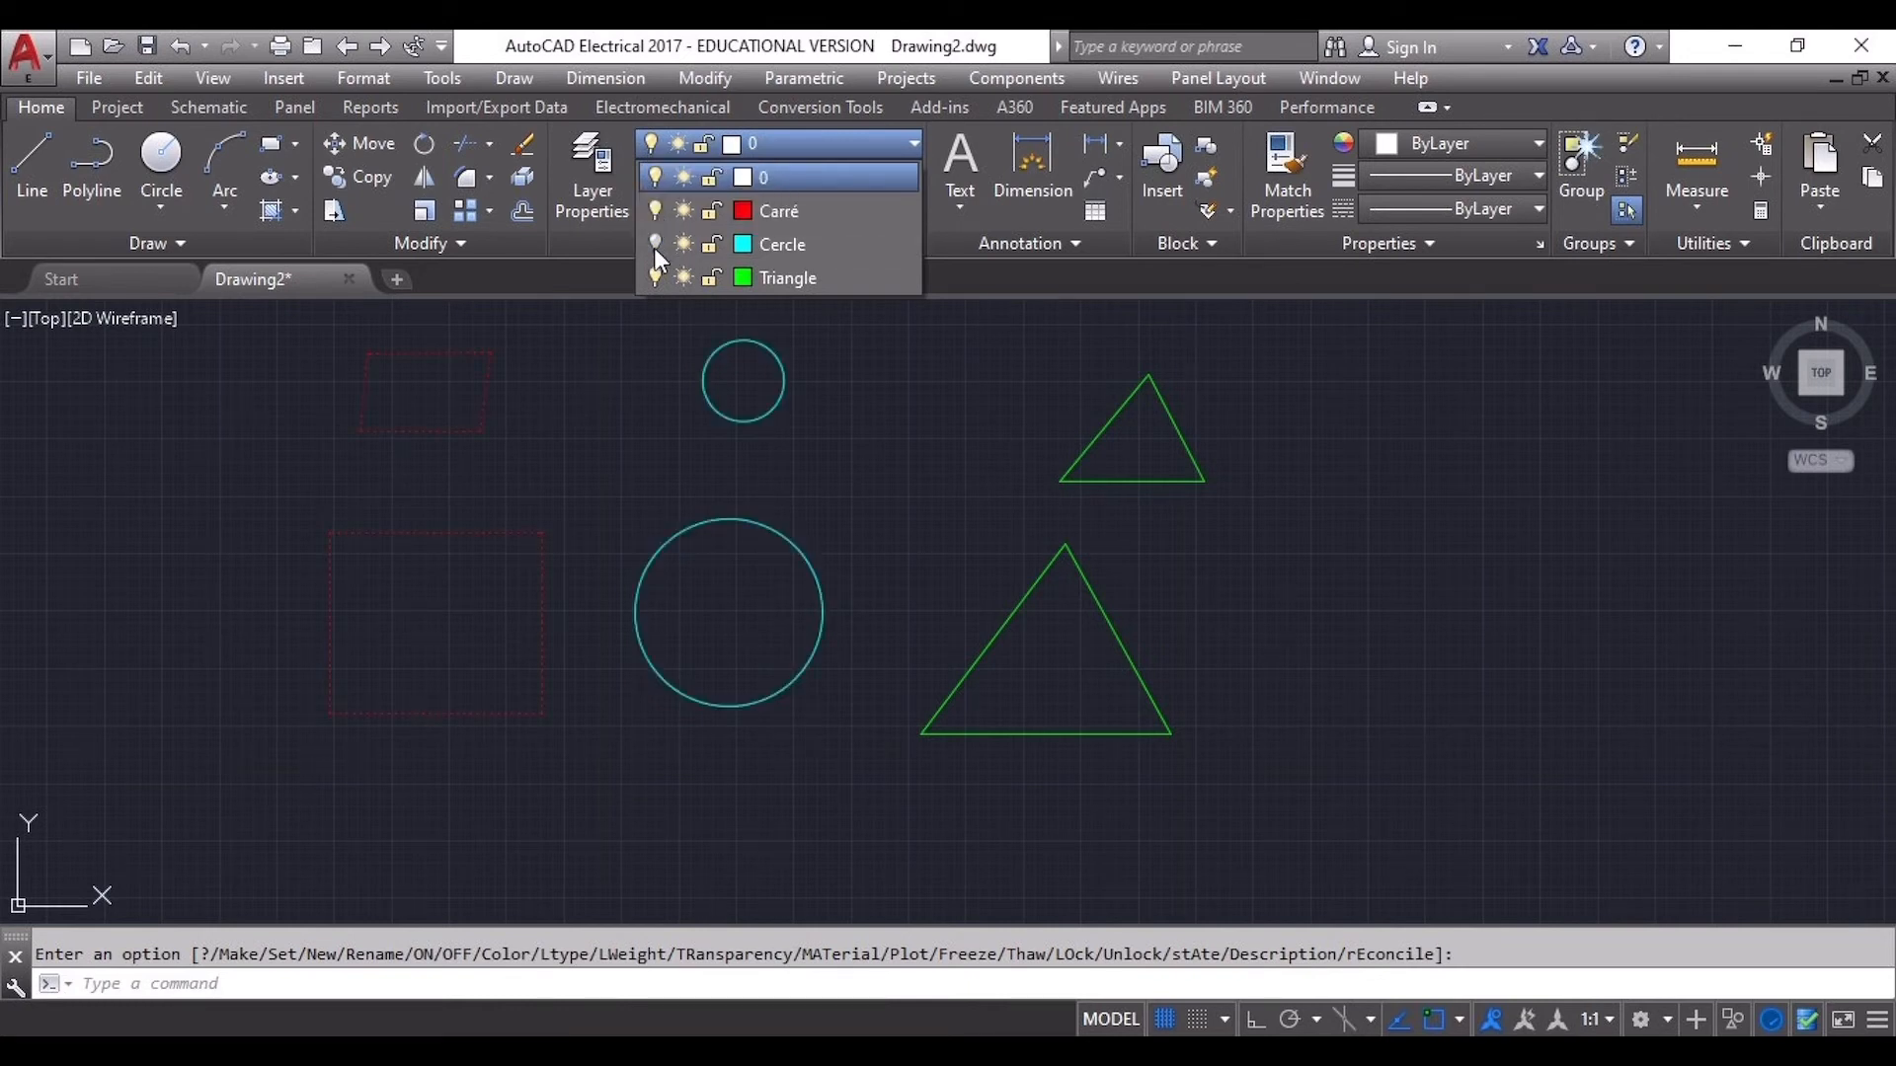
{"action": "left_click", "coordinate": [656, 278]}
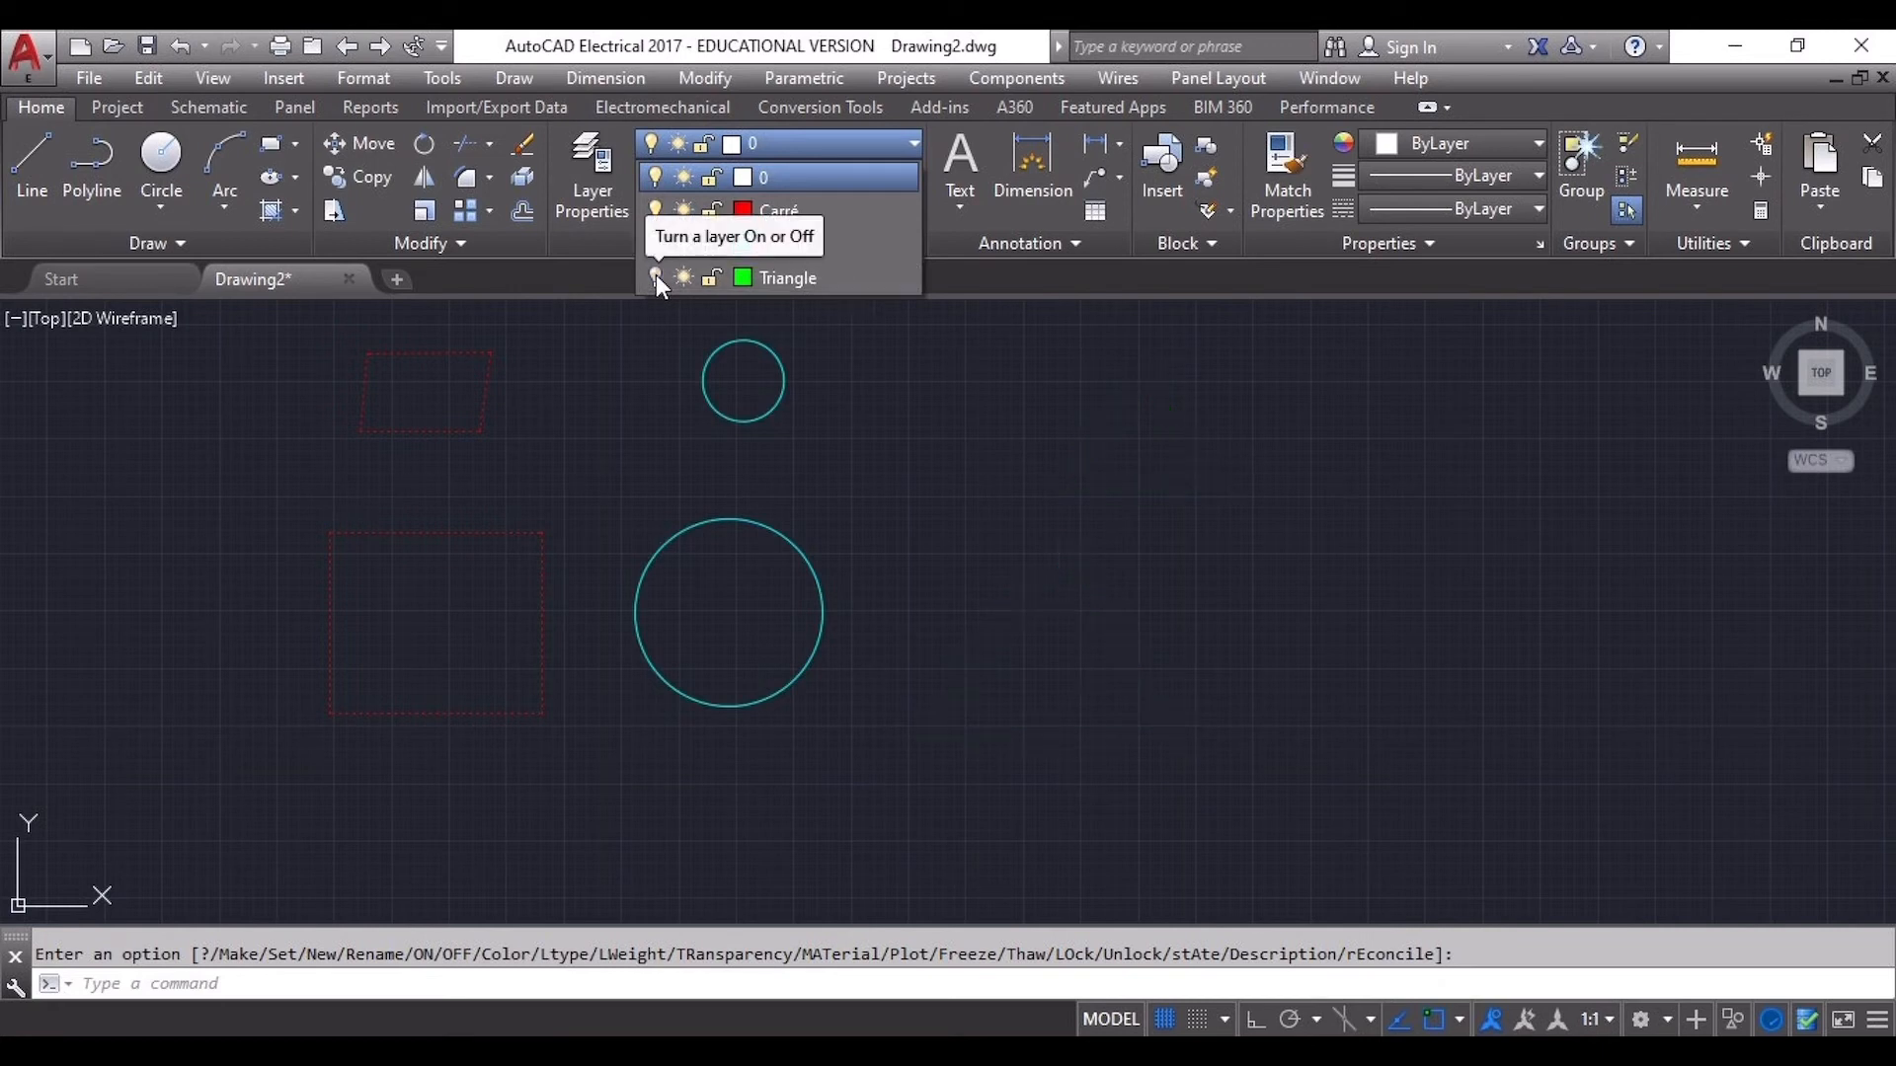
{"action": "left_click", "coordinate": [656, 277]}
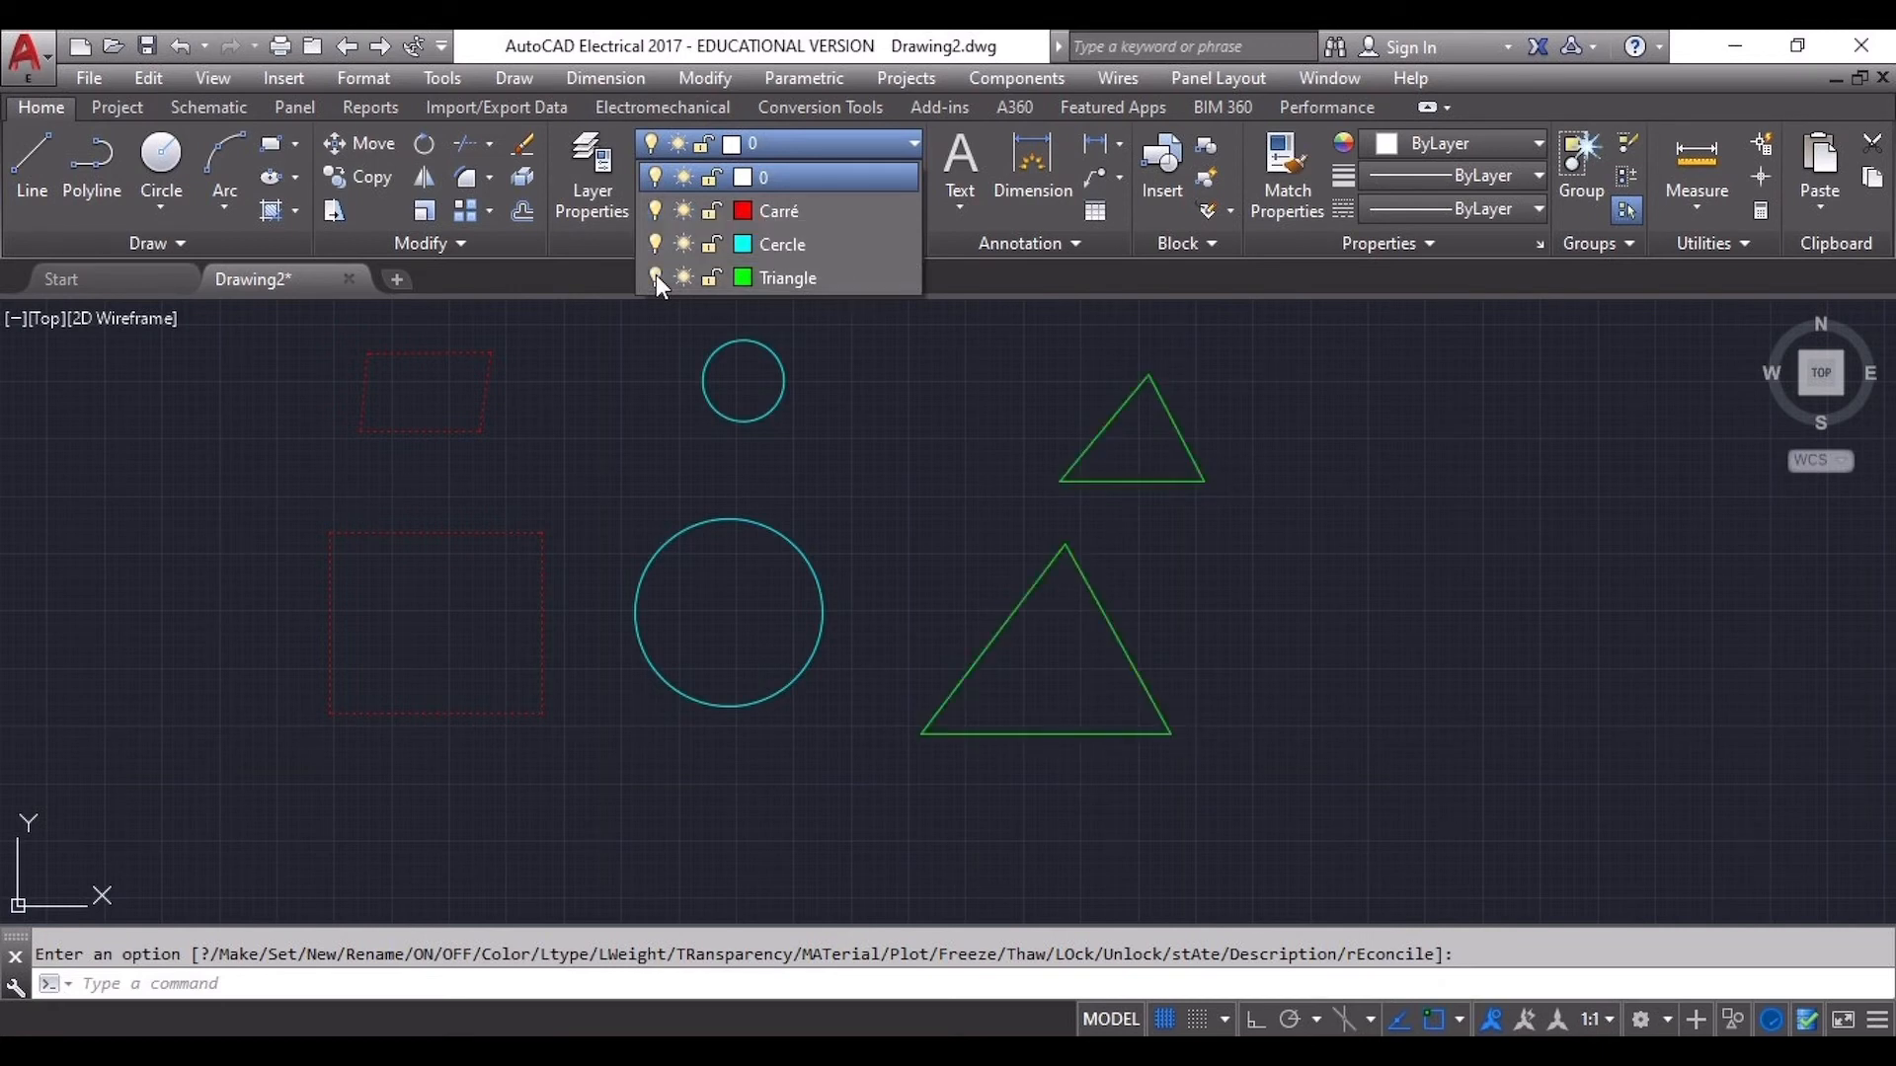
Freeze the Carré layer in all viewports
{"action": "left_click", "coordinate": [683, 210]}
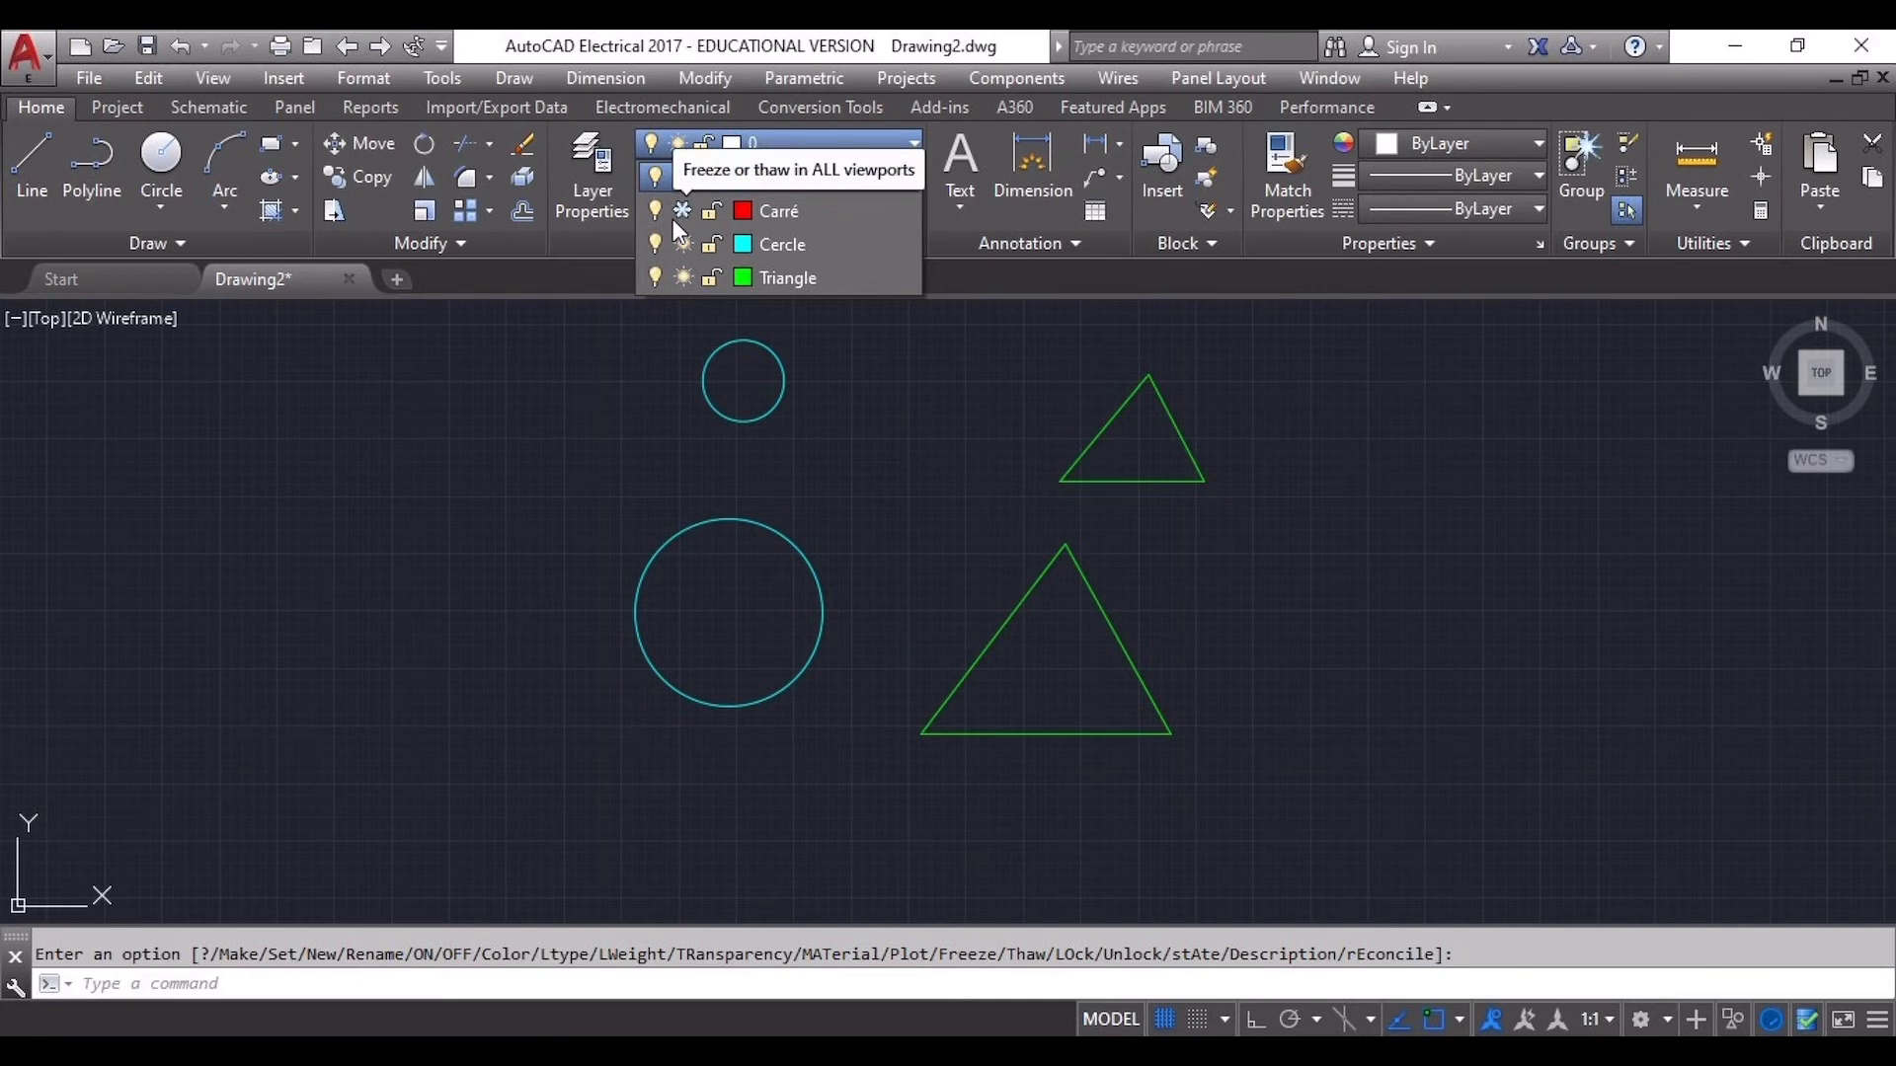
{"action": "left_click", "coordinate": [684, 209]}
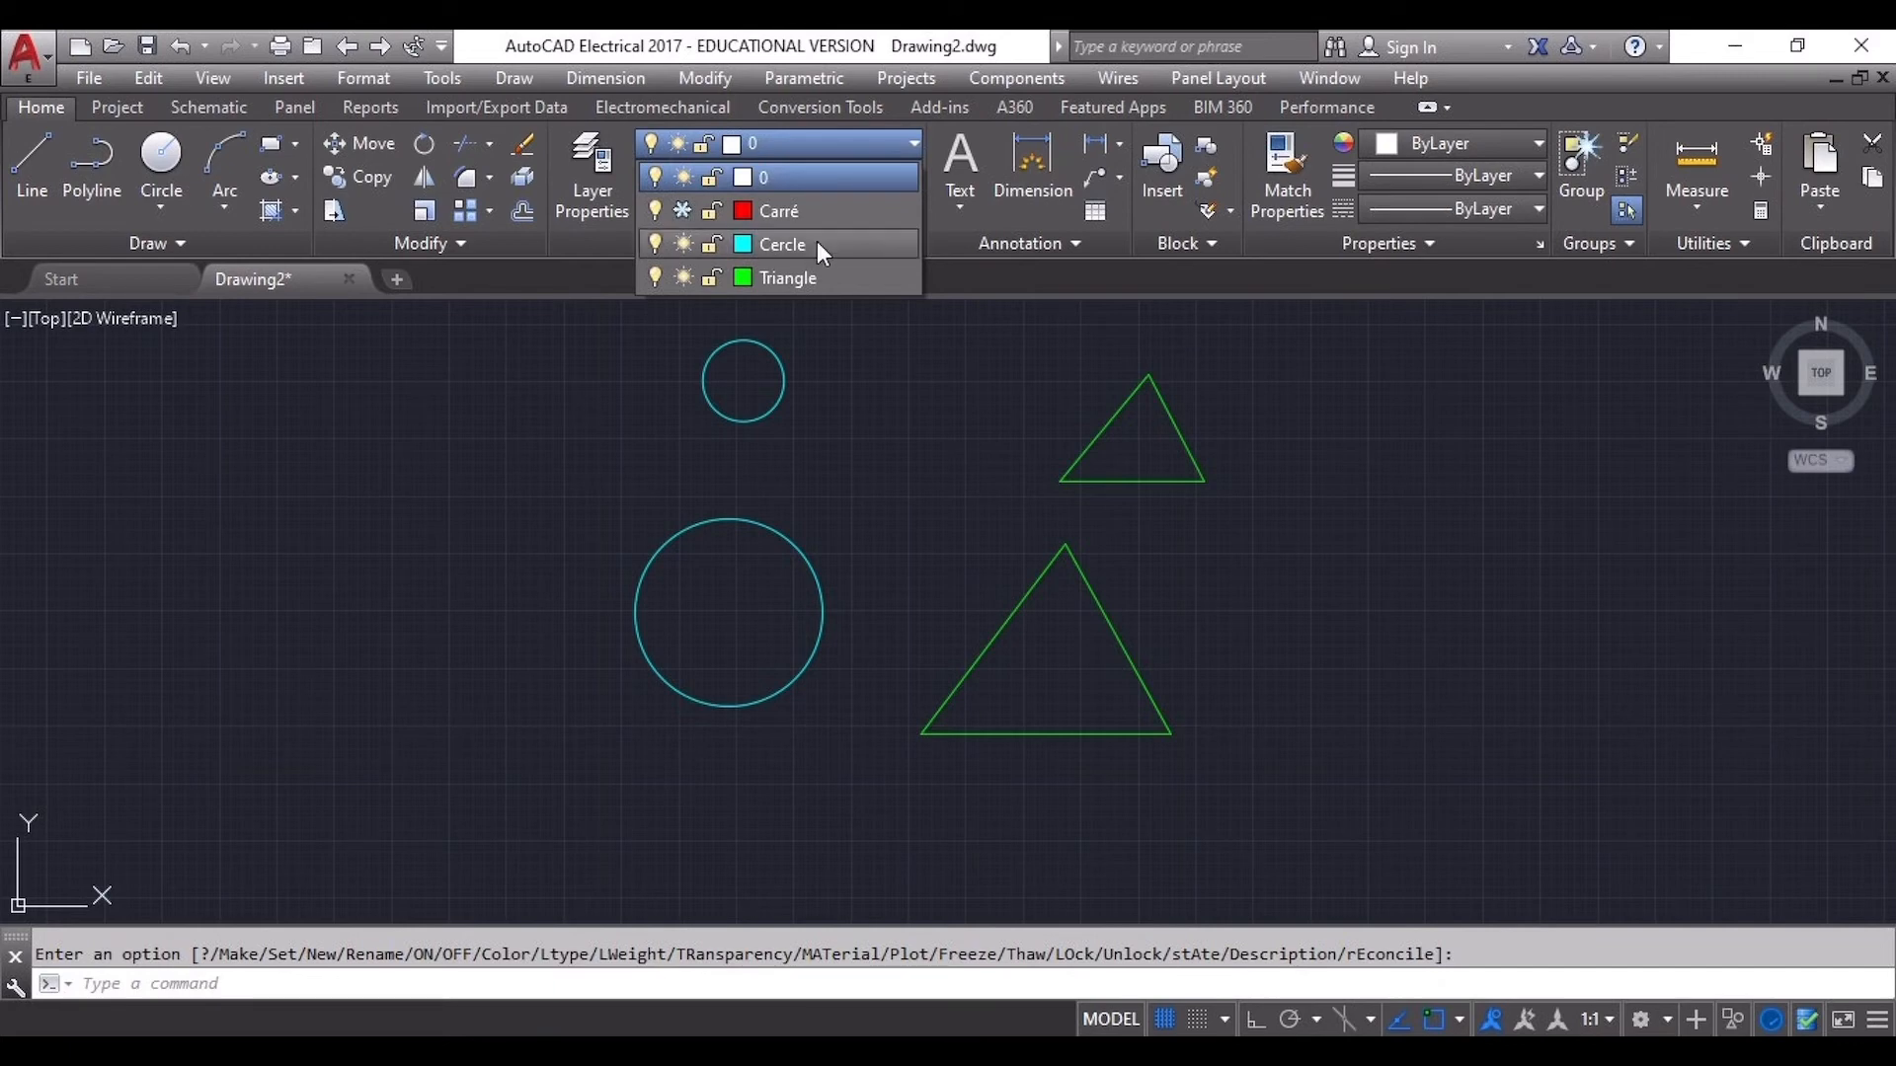
Make Cercle the current layer, try to freeze it, and dismiss the message
{"action": "left_click", "coordinate": [869, 251]}
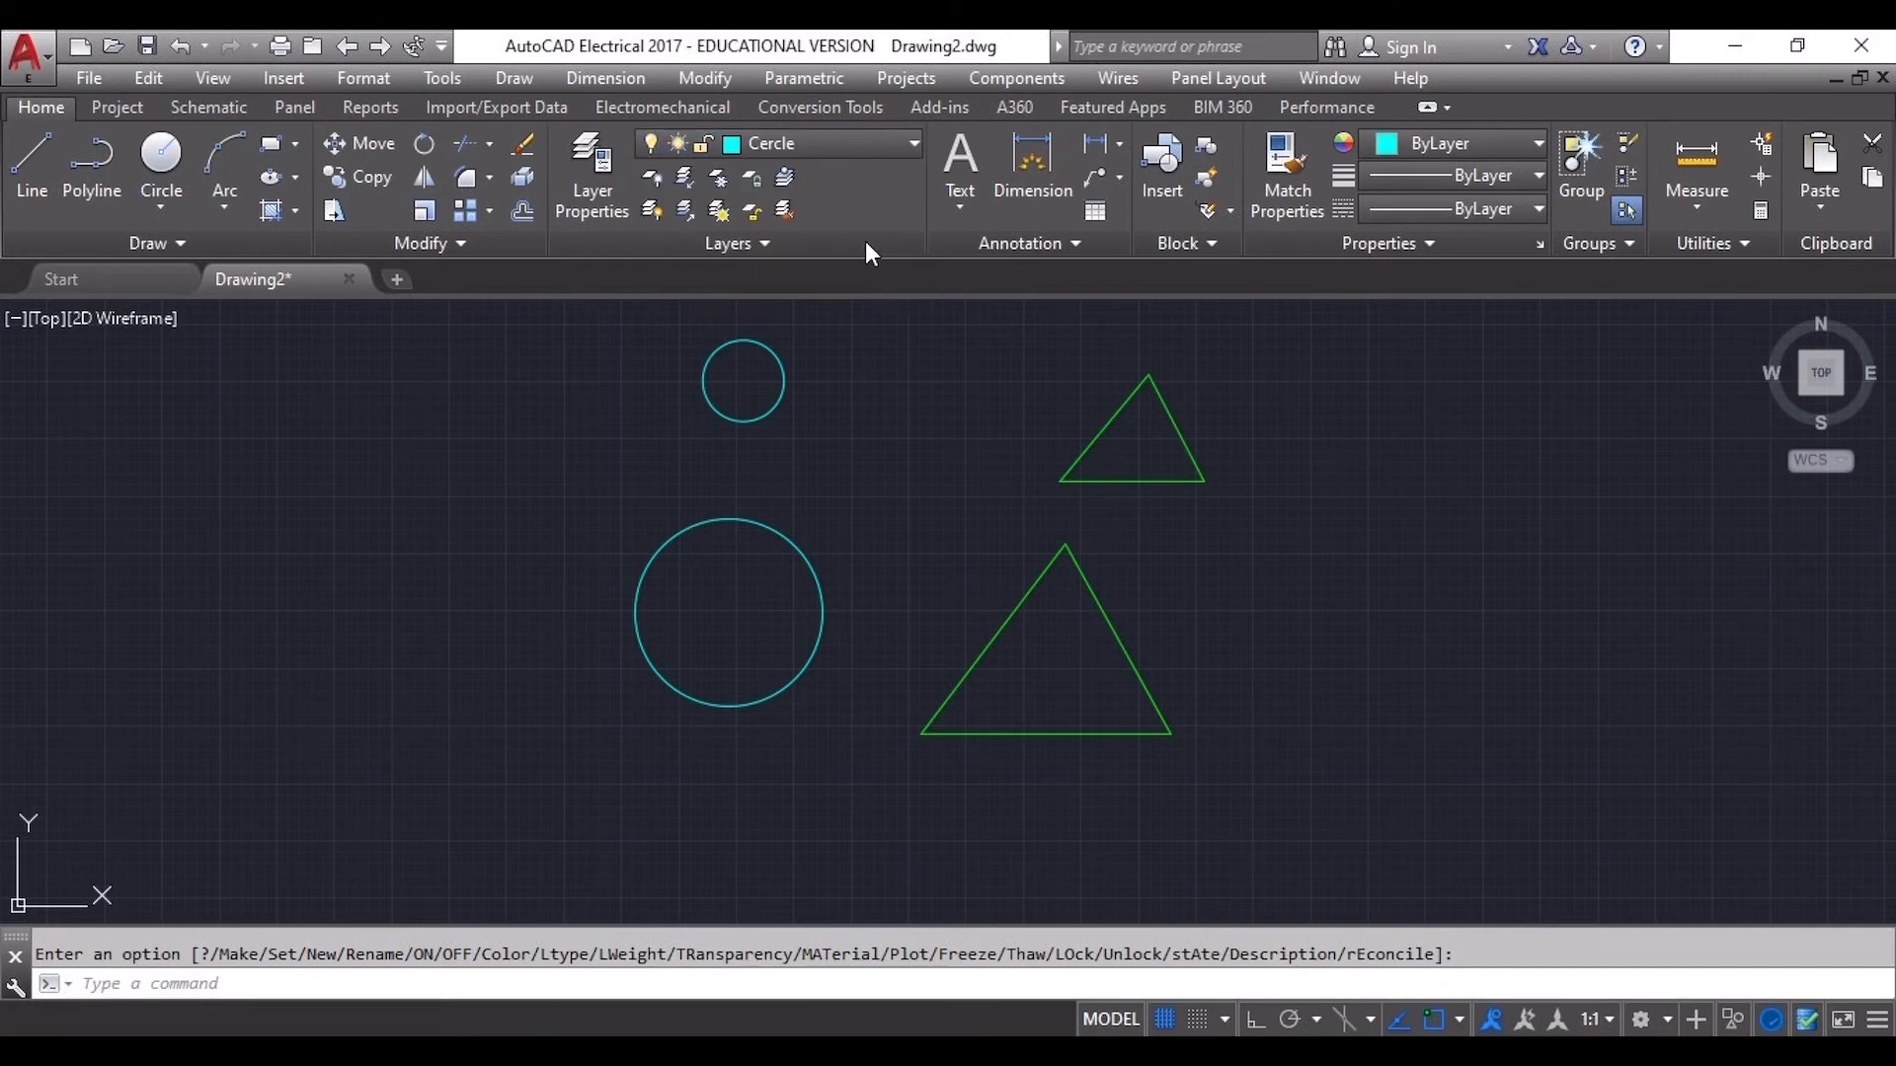
{"action": "left_click", "coordinate": [900, 144]}
{"action": "left_click", "coordinate": [683, 243]}
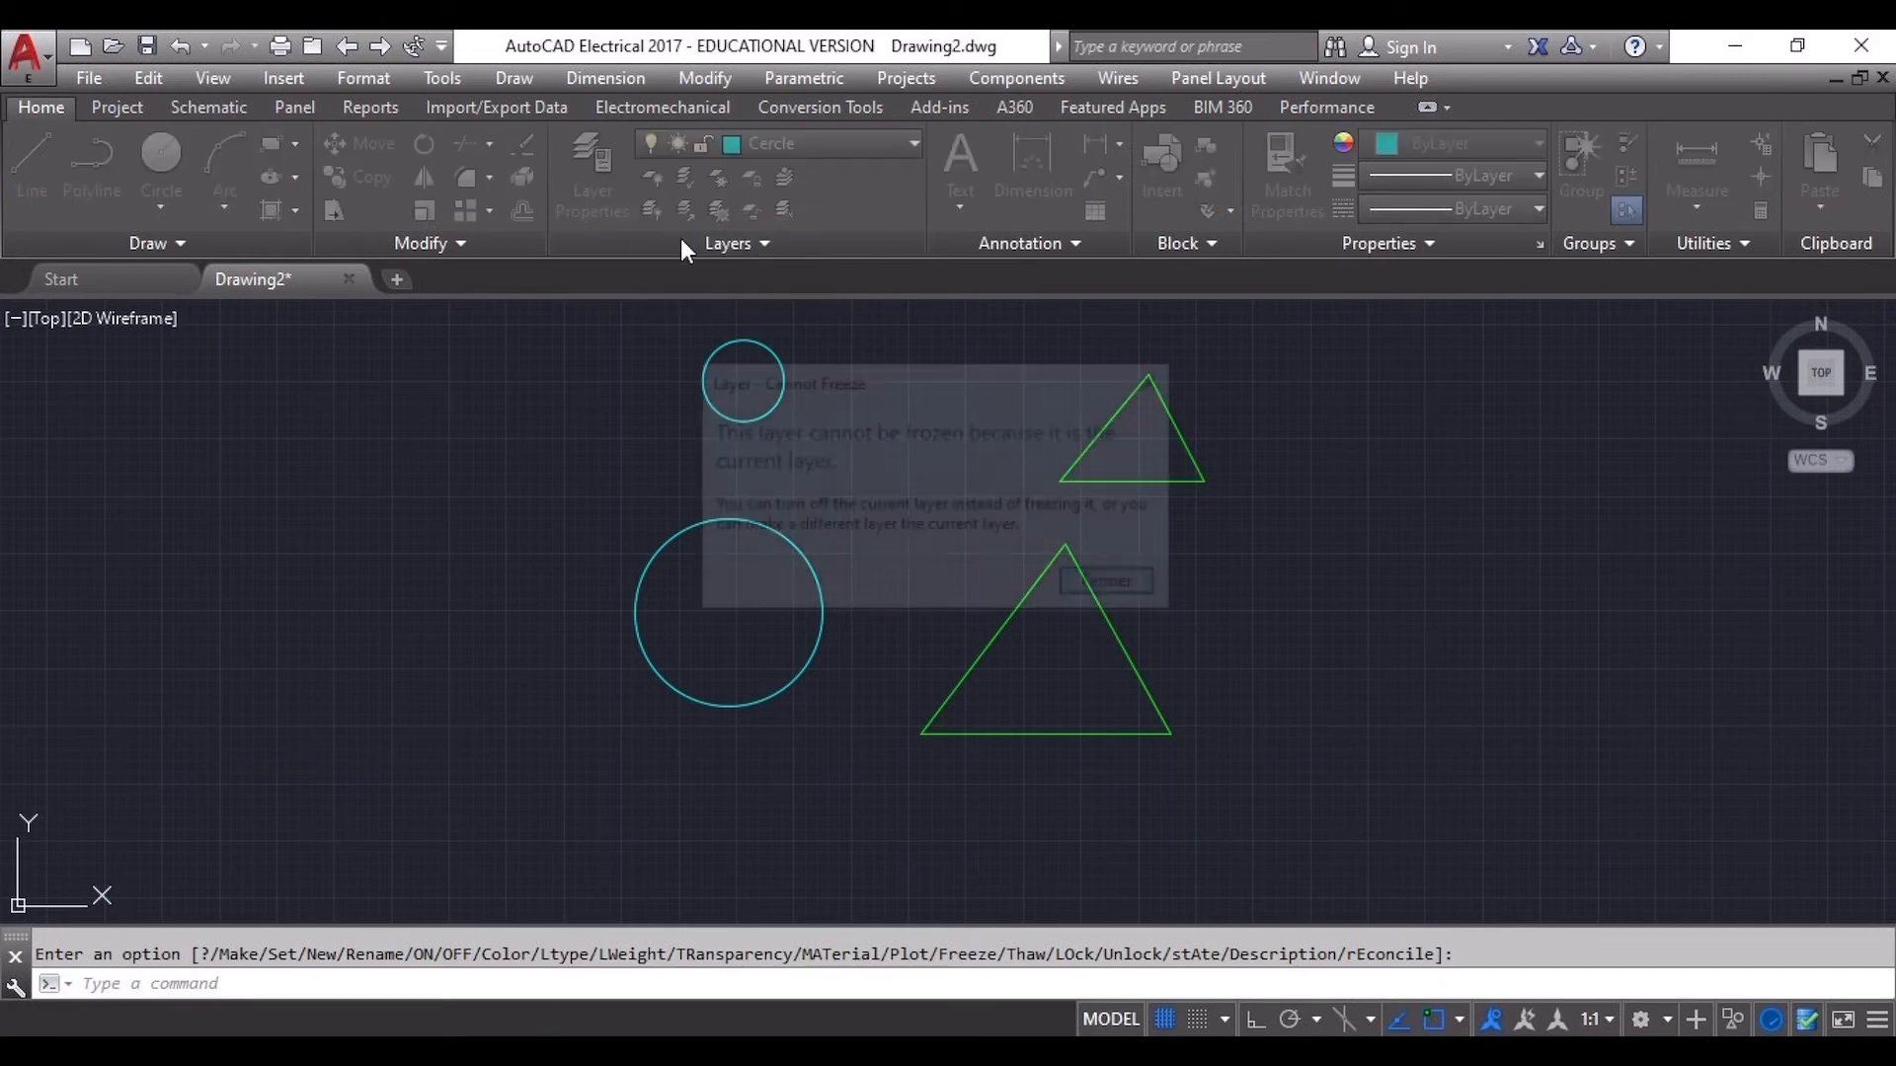
{"action": "left_click", "coordinate": [1115, 587]}
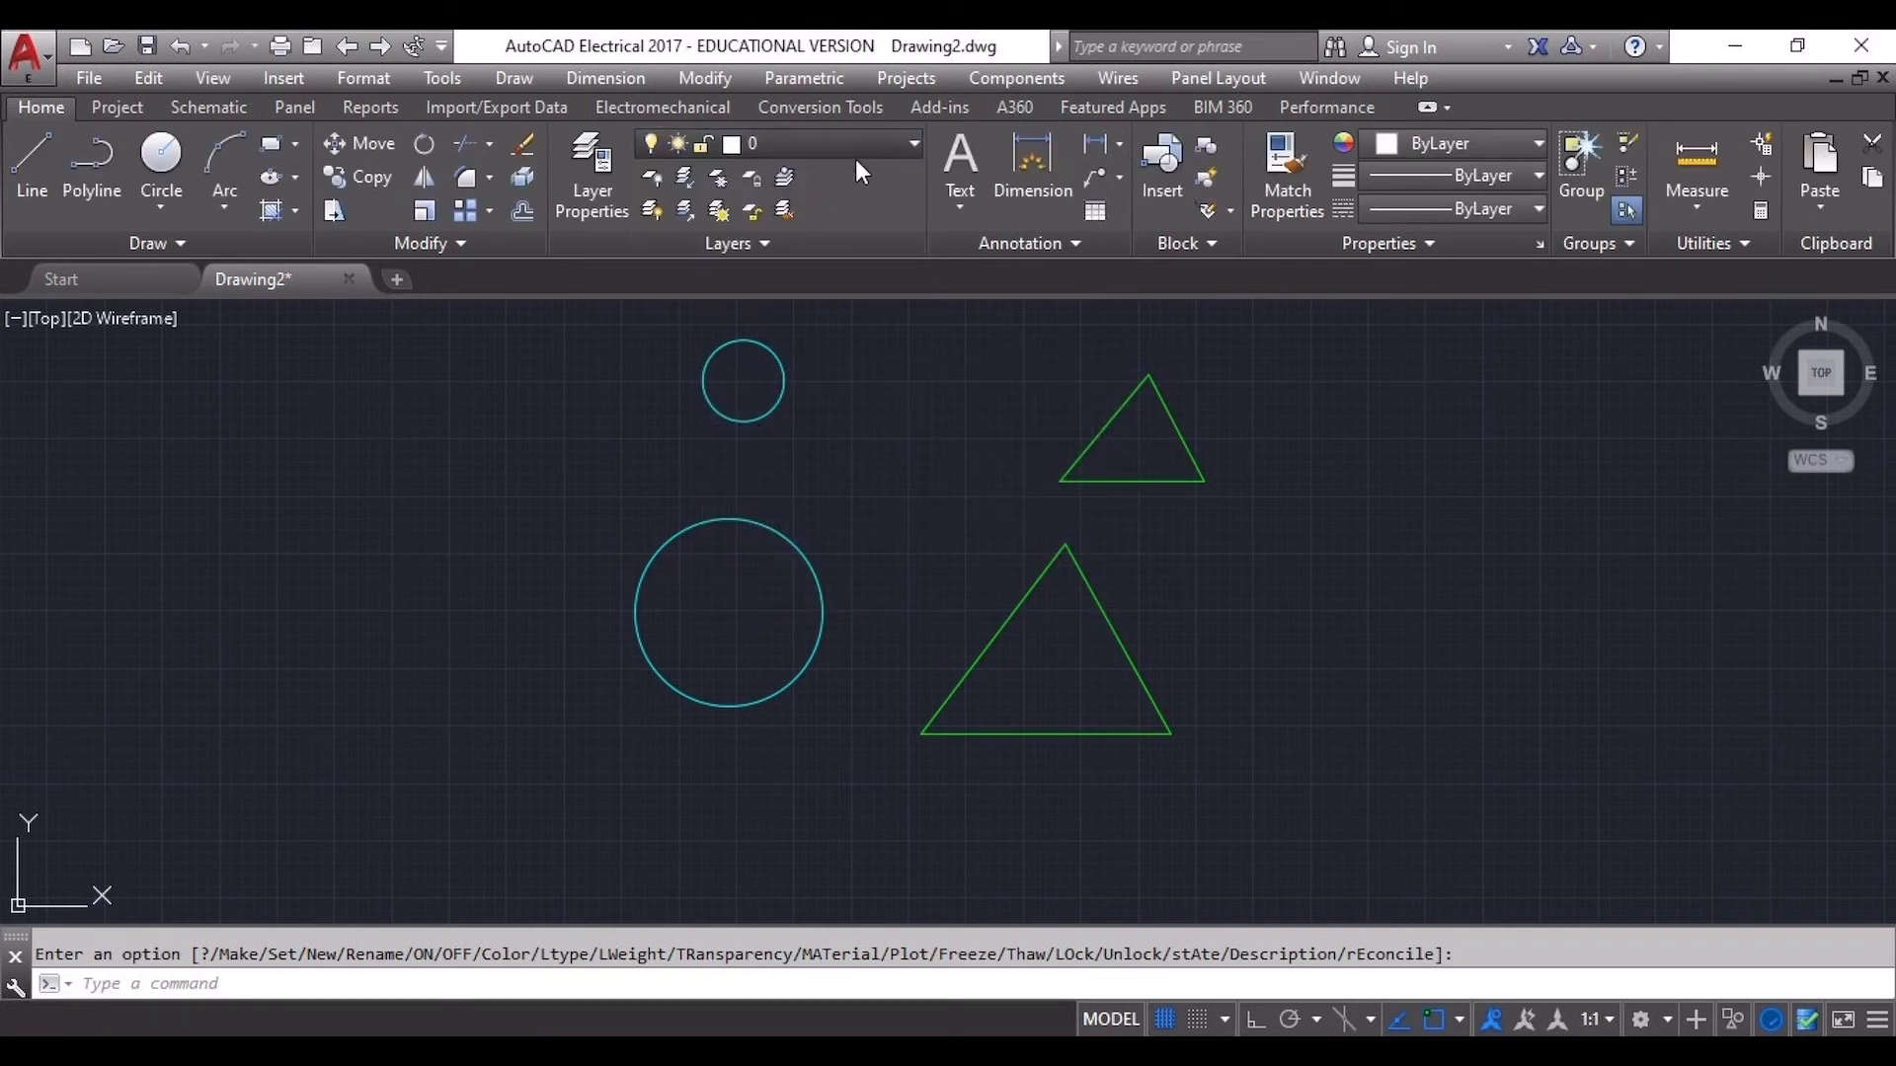
Freeze the Cercle layer in all viewports with layer 0 as the current layer
{"action": "left_click", "coordinate": [855, 150]}
{"action": "left_click", "coordinate": [683, 245]}
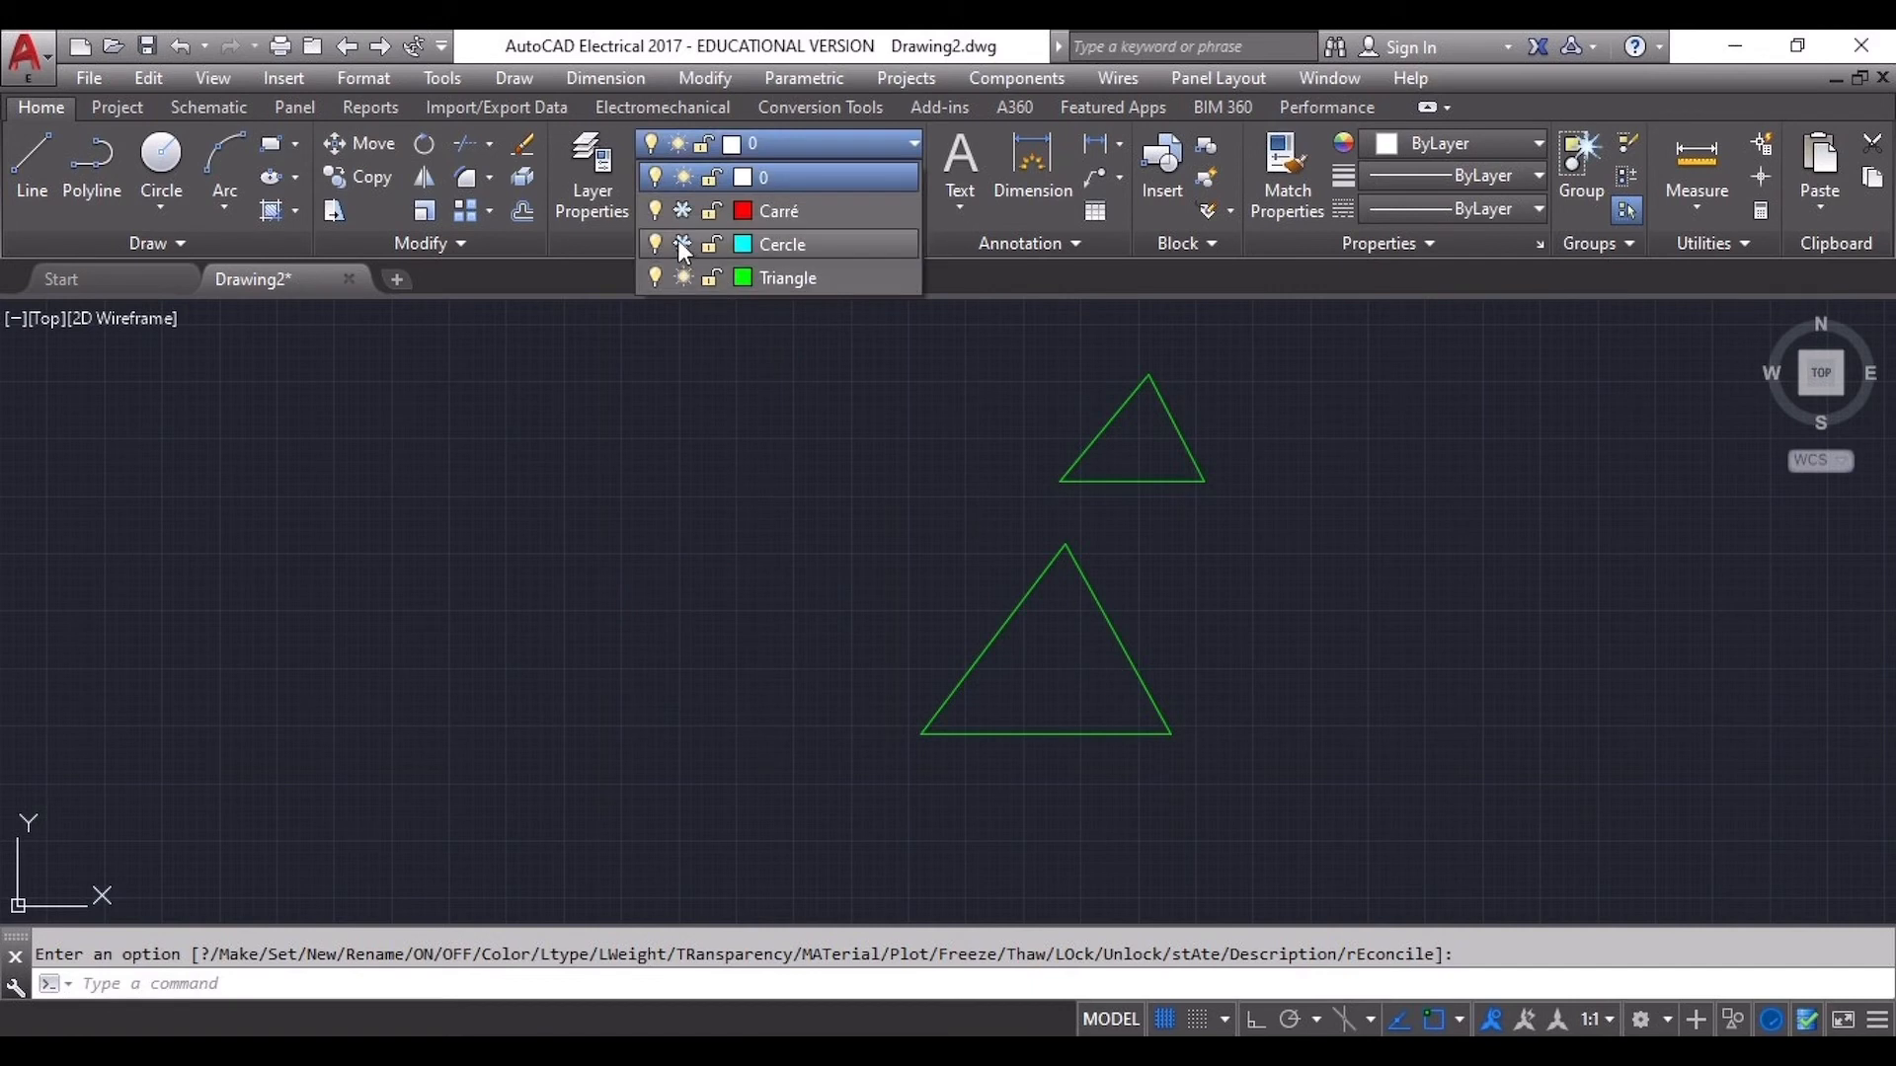
Thaw the Cercle and Carré layers, and switch the Cercle and Triangle layers off and back on
{"action": "left_click", "coordinate": [682, 245]}
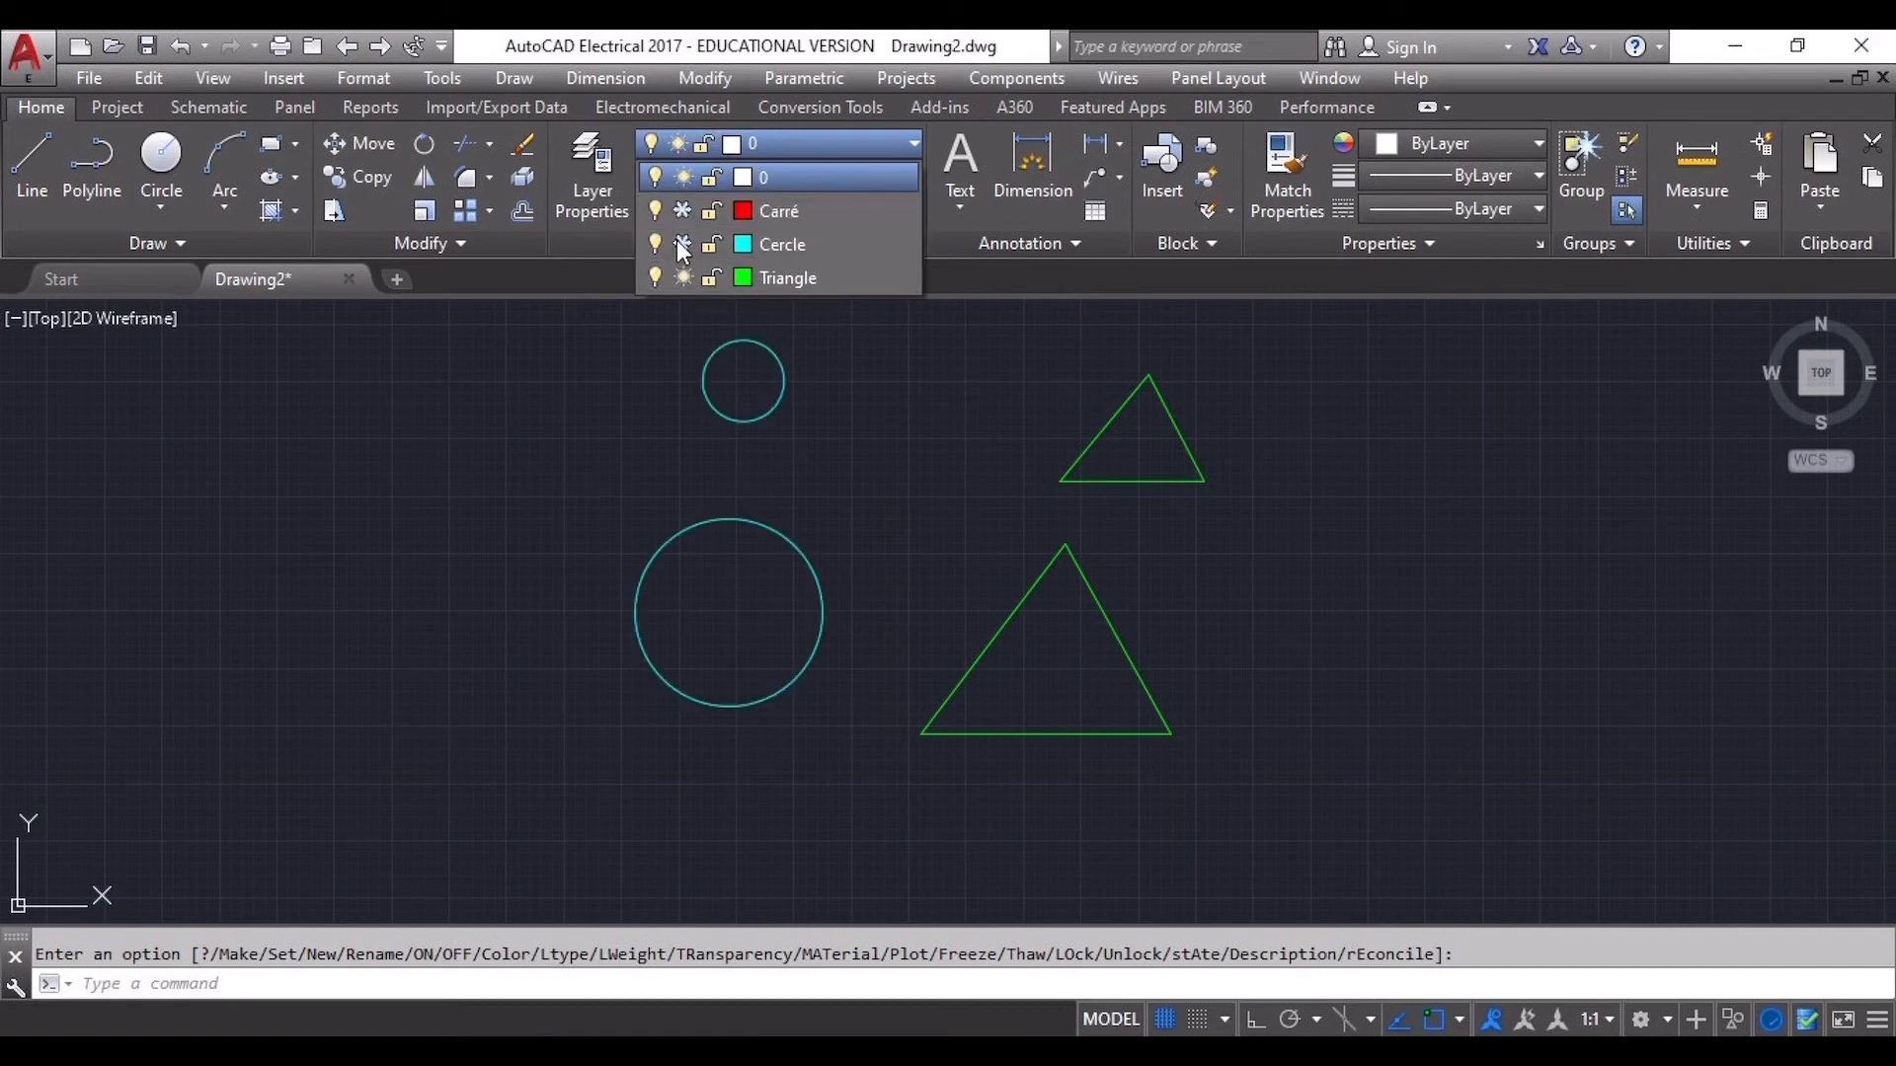
{"action": "left_click", "coordinate": [681, 211]}
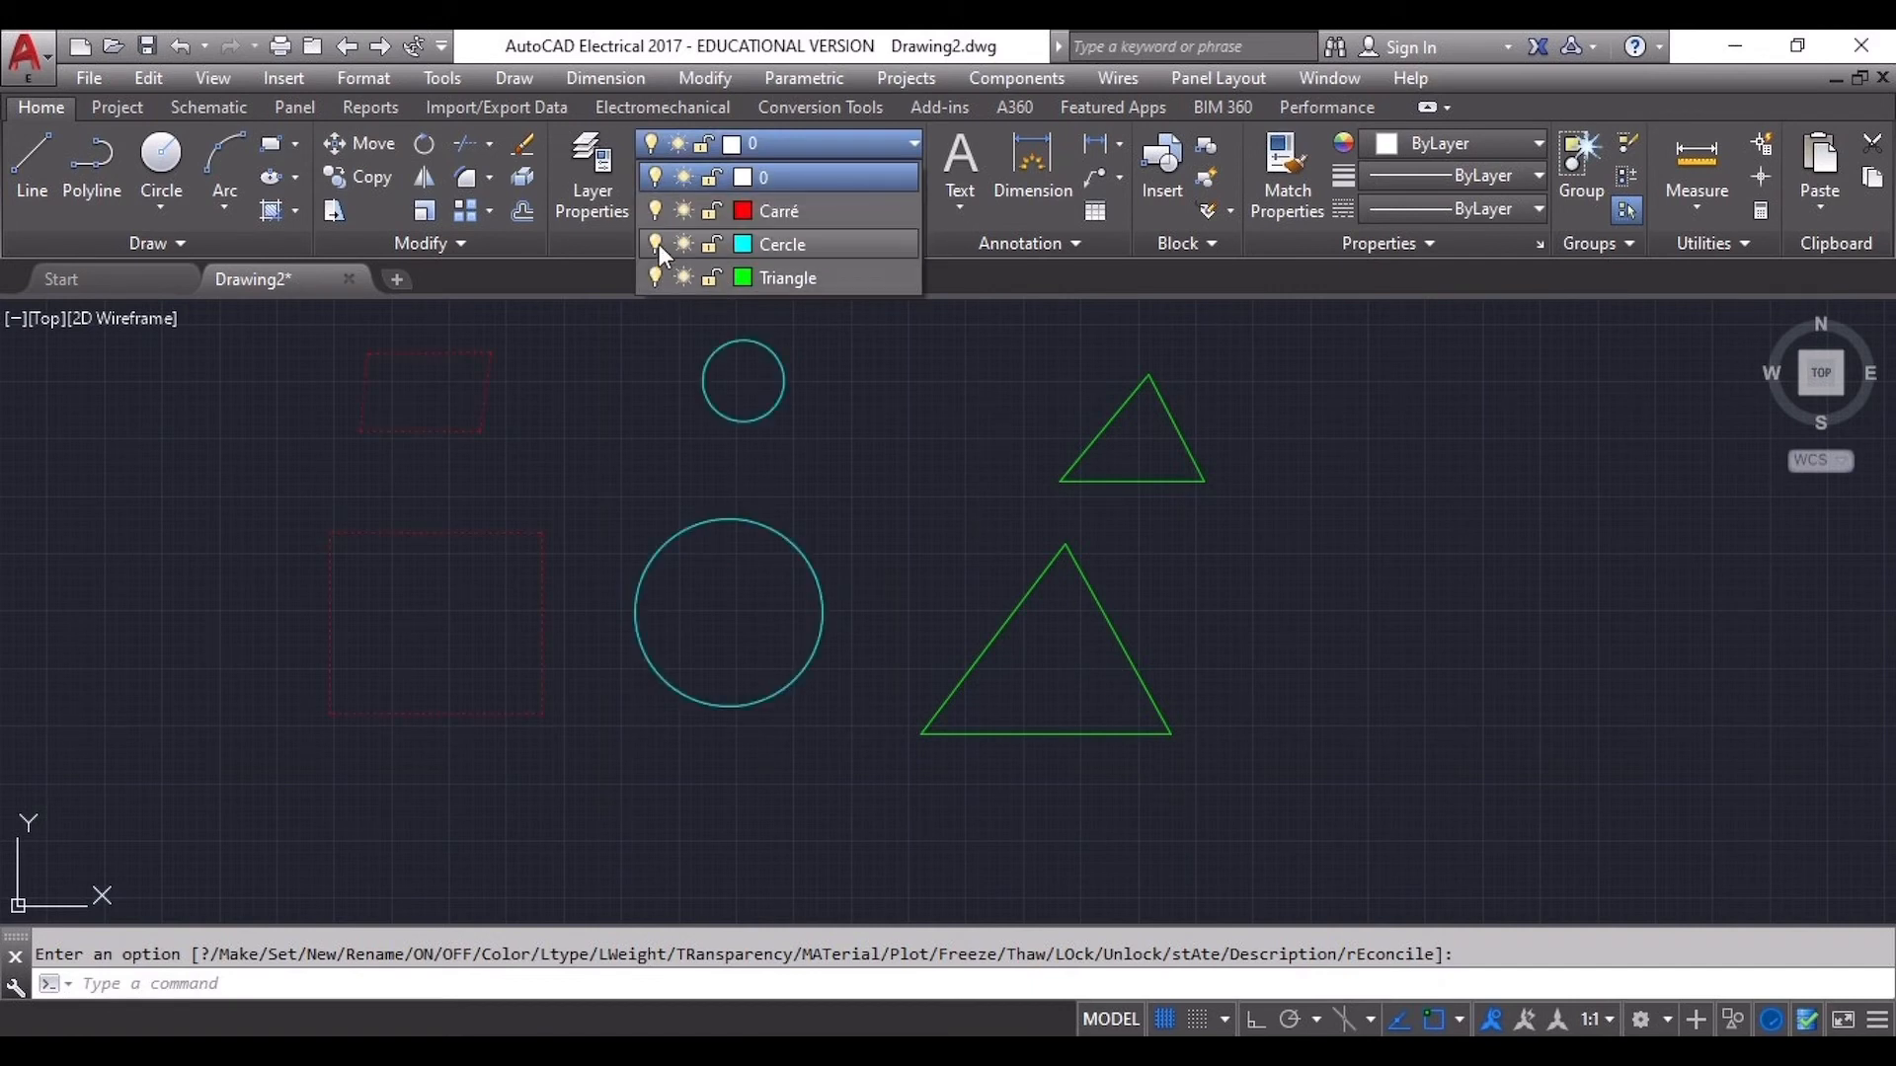
{"action": "left_click", "coordinate": [656, 245]}
{"action": "left_click", "coordinate": [655, 245]}
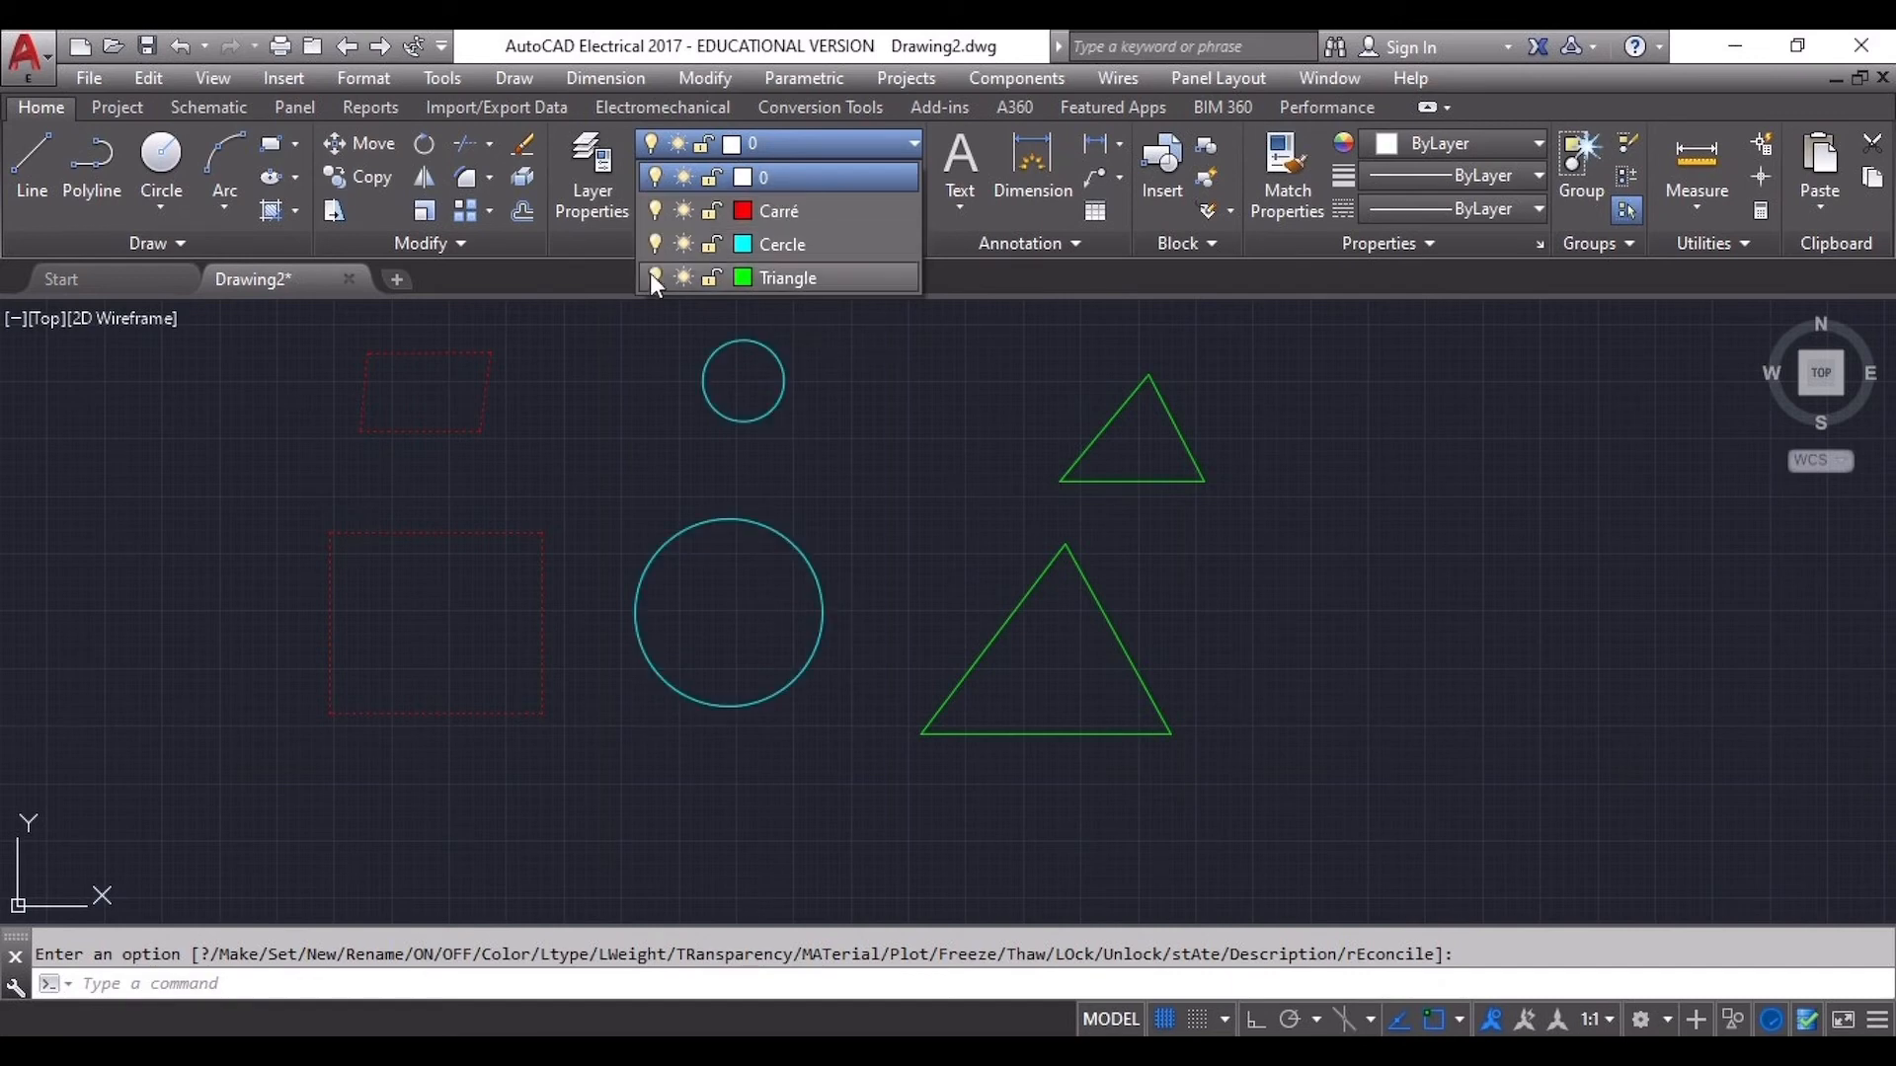
{"action": "left_click", "coordinate": [657, 277]}
{"action": "left_click", "coordinate": [657, 278]}
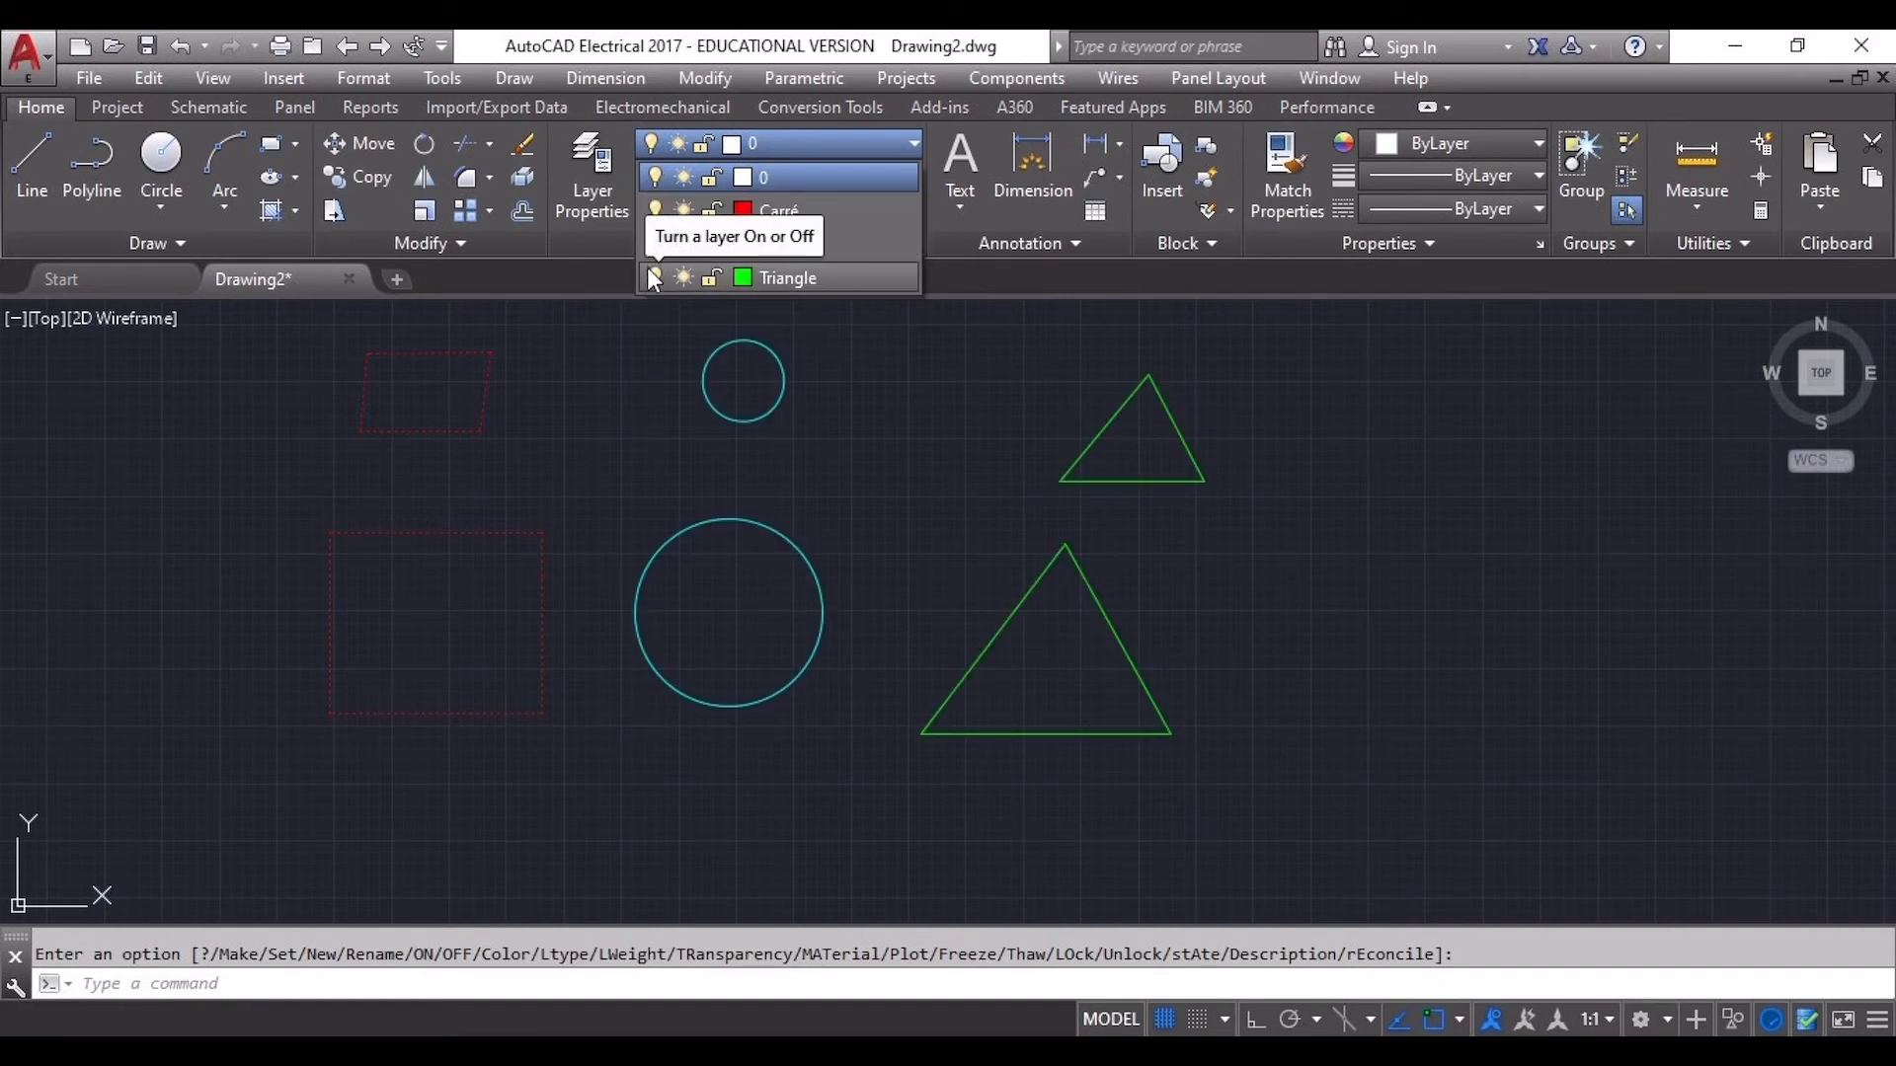
Try index color 210 and a dark green true color 16,127,18 for the Carré layer
{"action": "left_click", "coordinate": [742, 212]}
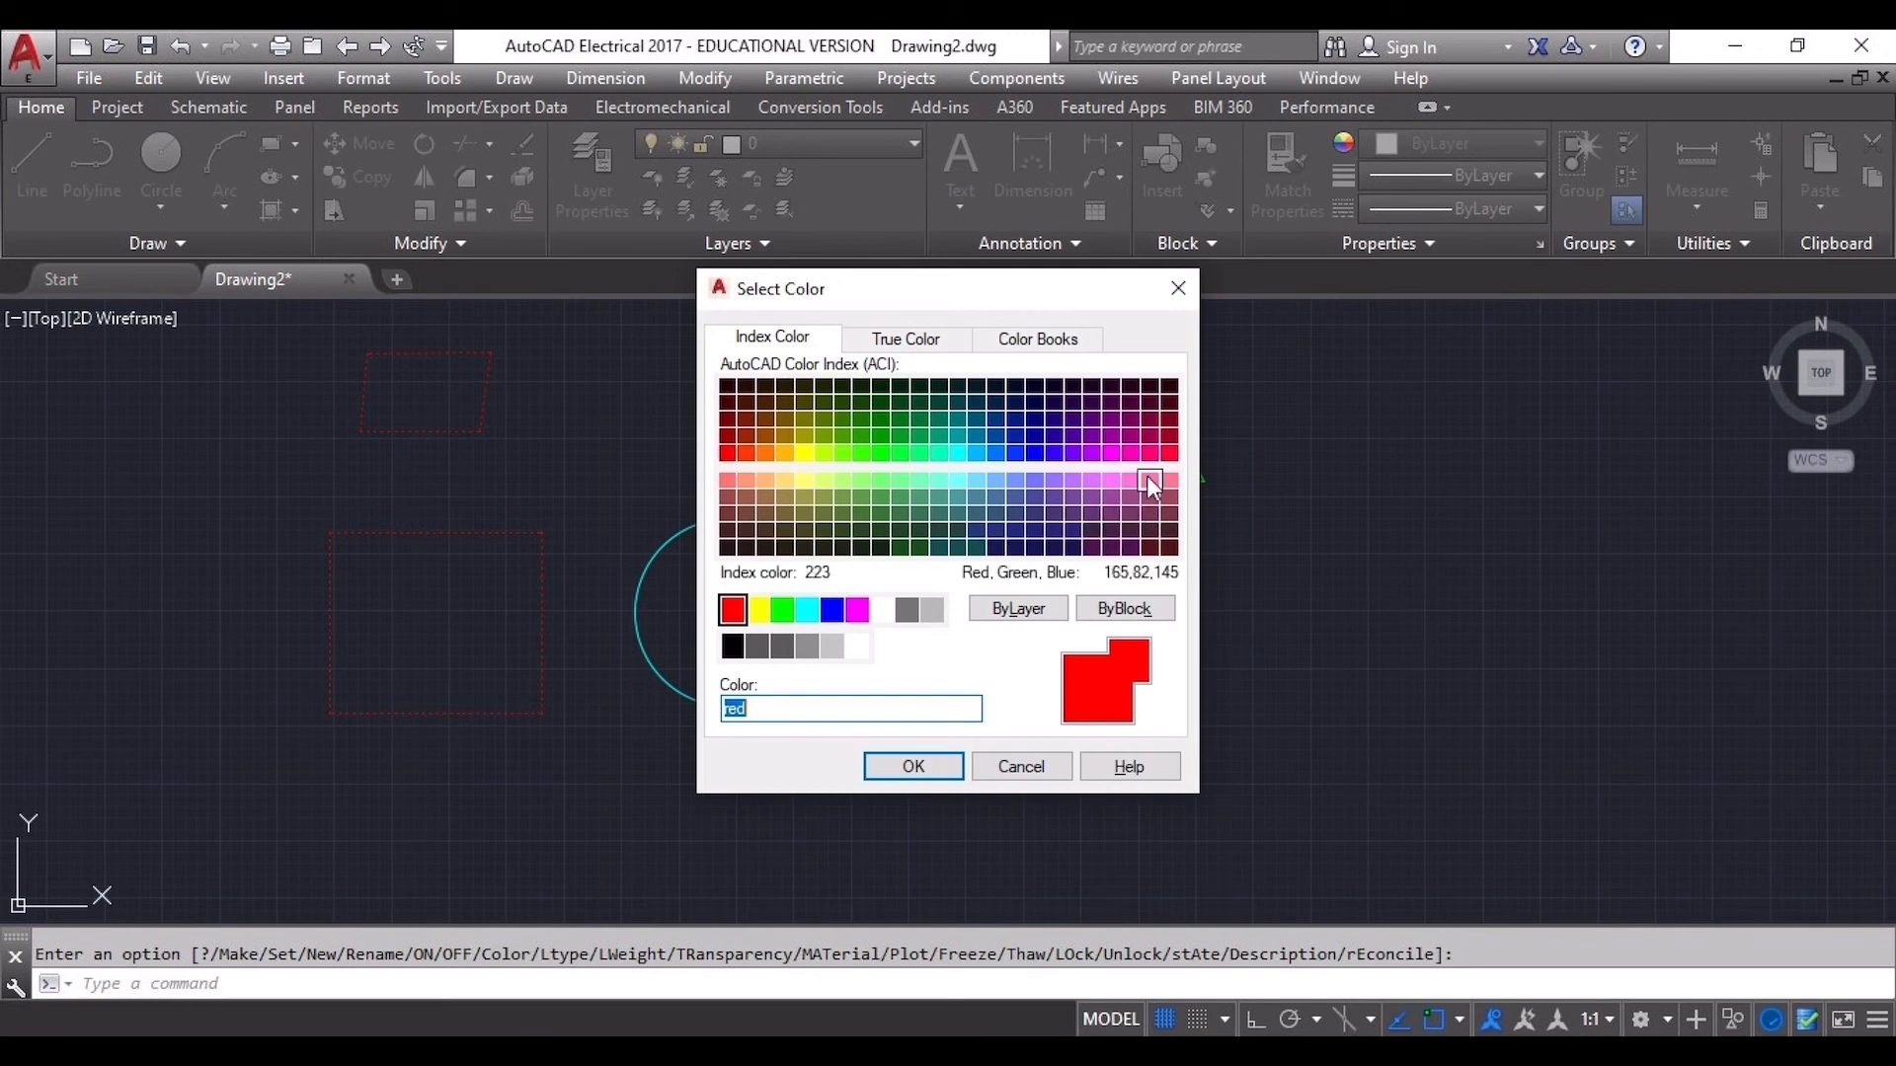
{"action": "left_click", "coordinate": [1113, 455]}
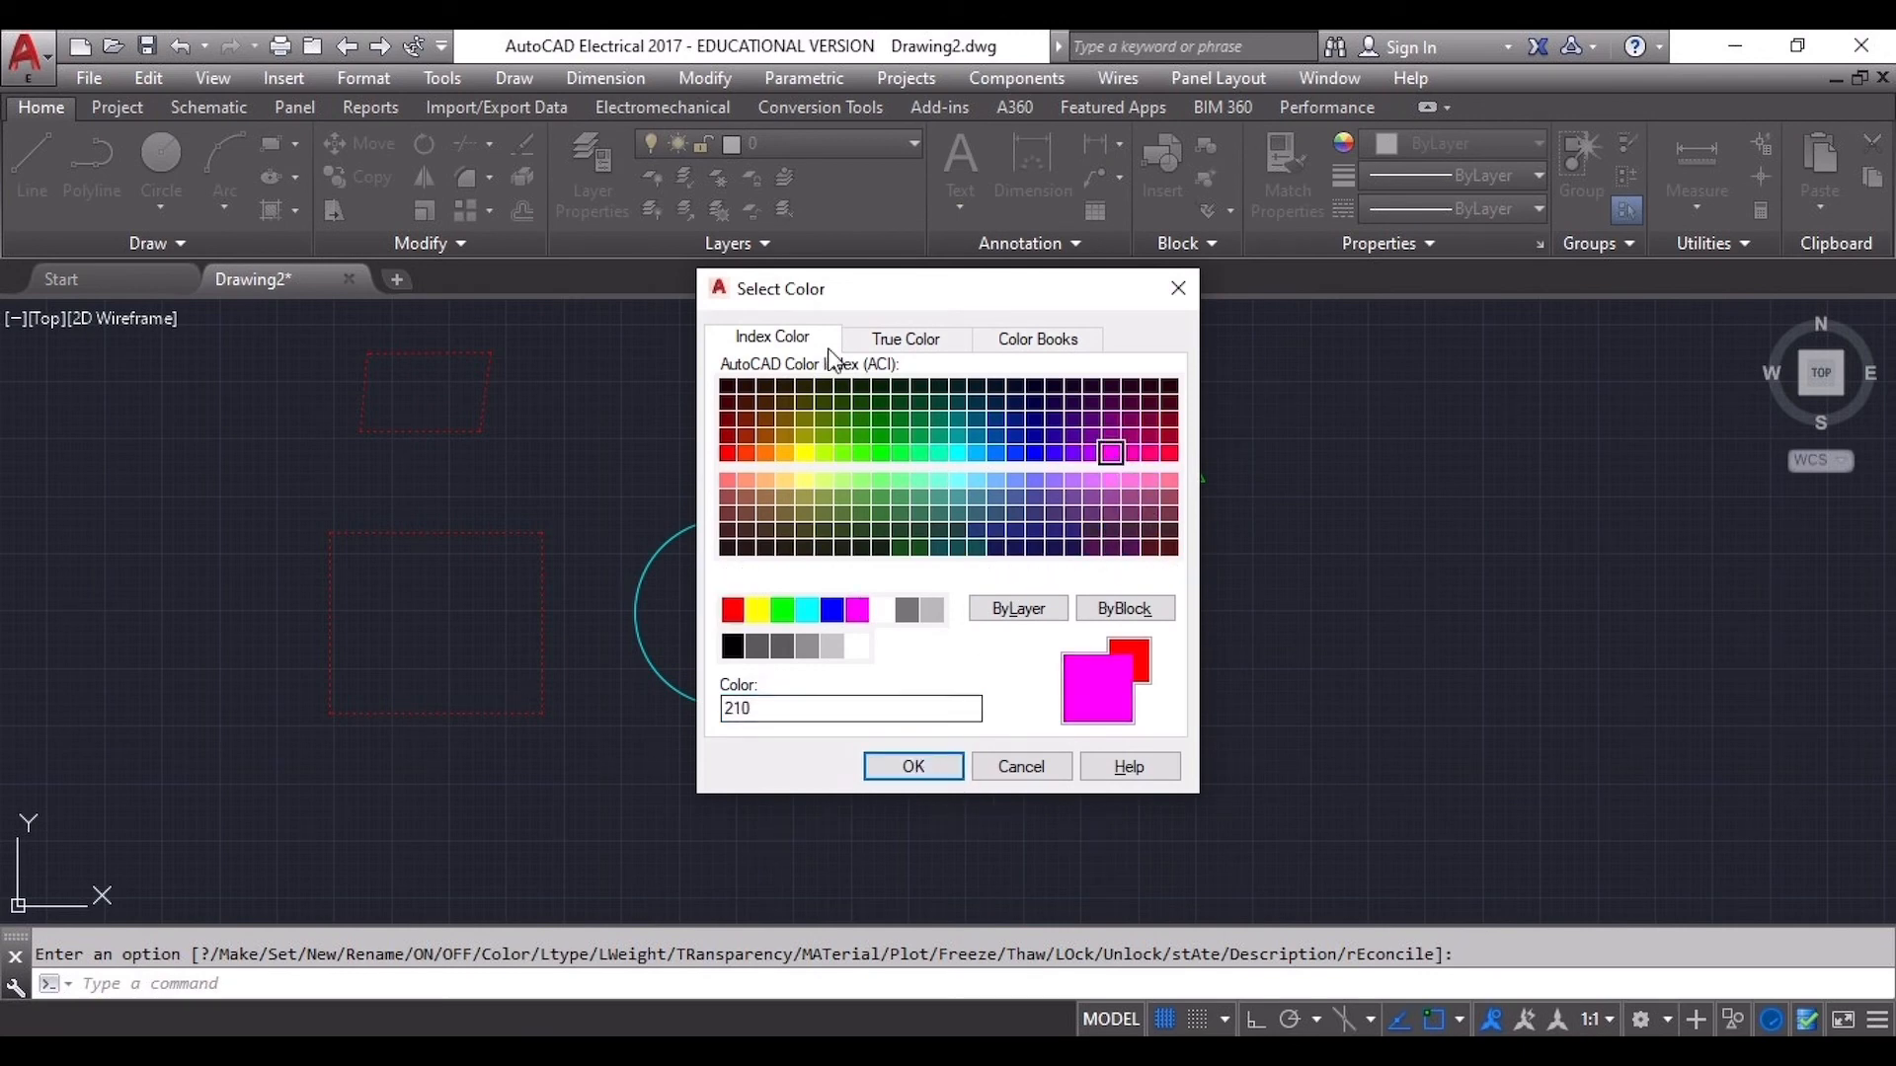
{"action": "left_click", "coordinate": [888, 340]}
{"action": "left_click", "coordinate": [938, 466]}
{"action": "mouse_move", "coordinate": [938, 466]}
{"action": "left_mouse_down"}
{"action": "mouse_move", "coordinate": [901, 529]}
{"action": "mouse_move", "coordinate": [808, 474]}
{"action": "left_mouse_up"}
{"action": "left_click_drag", "start_coordinate": [1024, 553], "coordinate": [1023, 605]}
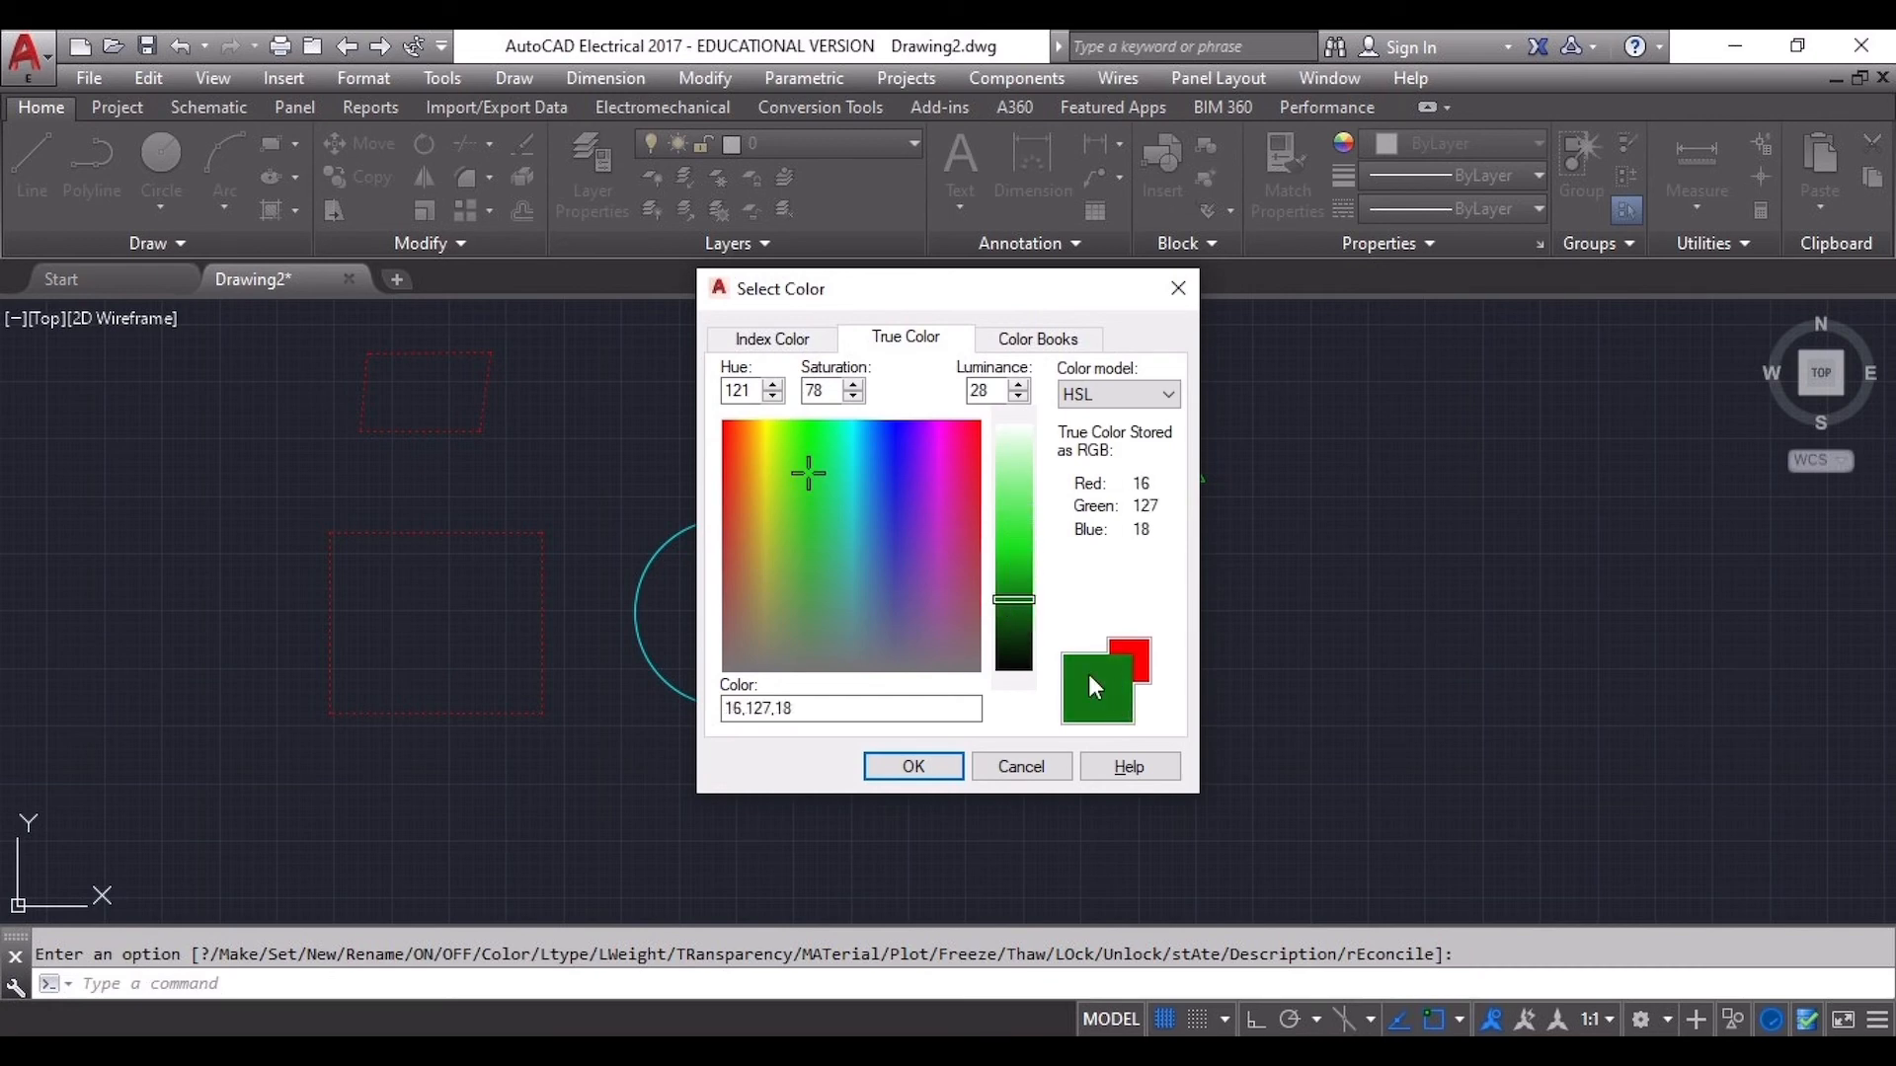
Set the Carré layer's true color to RGB 255,255,255
{"action": "double_click", "coordinate": [816, 708]}
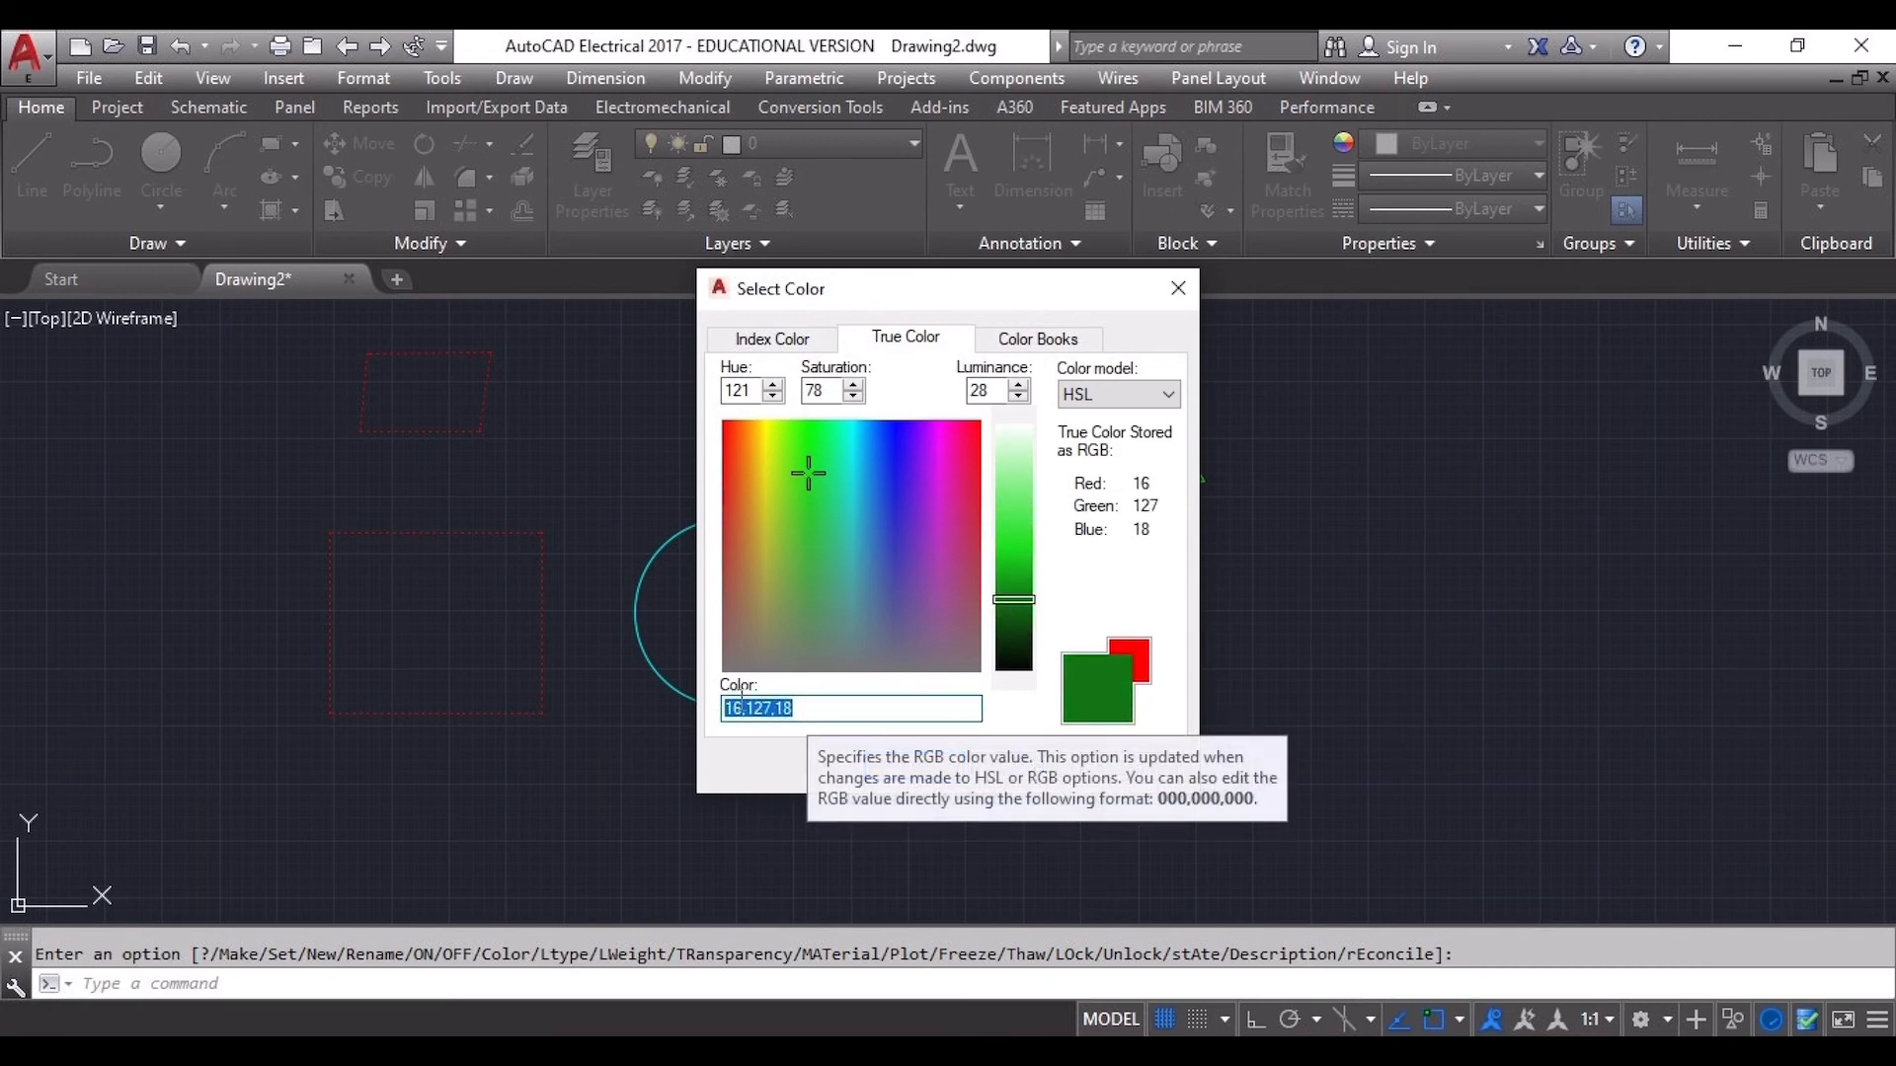
{"action": "key", "text": "BackSpace"}
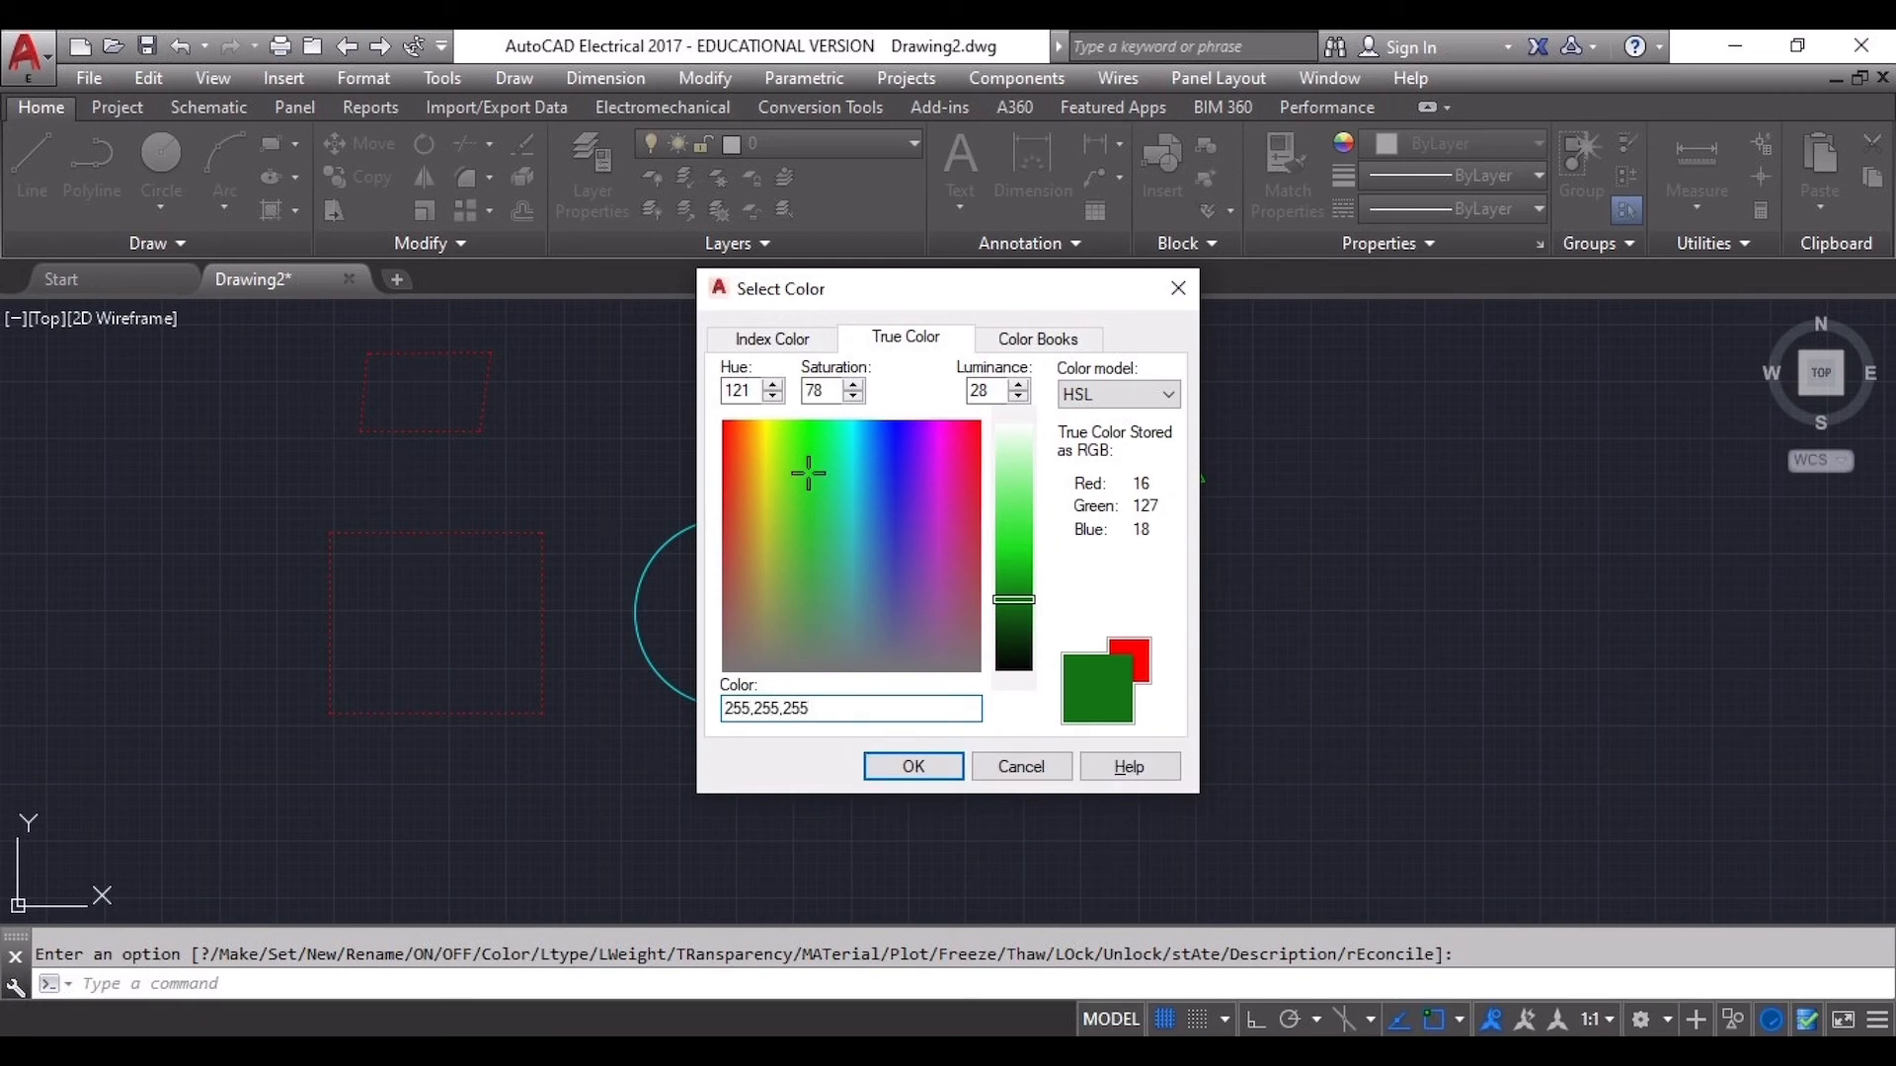
{"action": "type", "text": "255,255,255"}
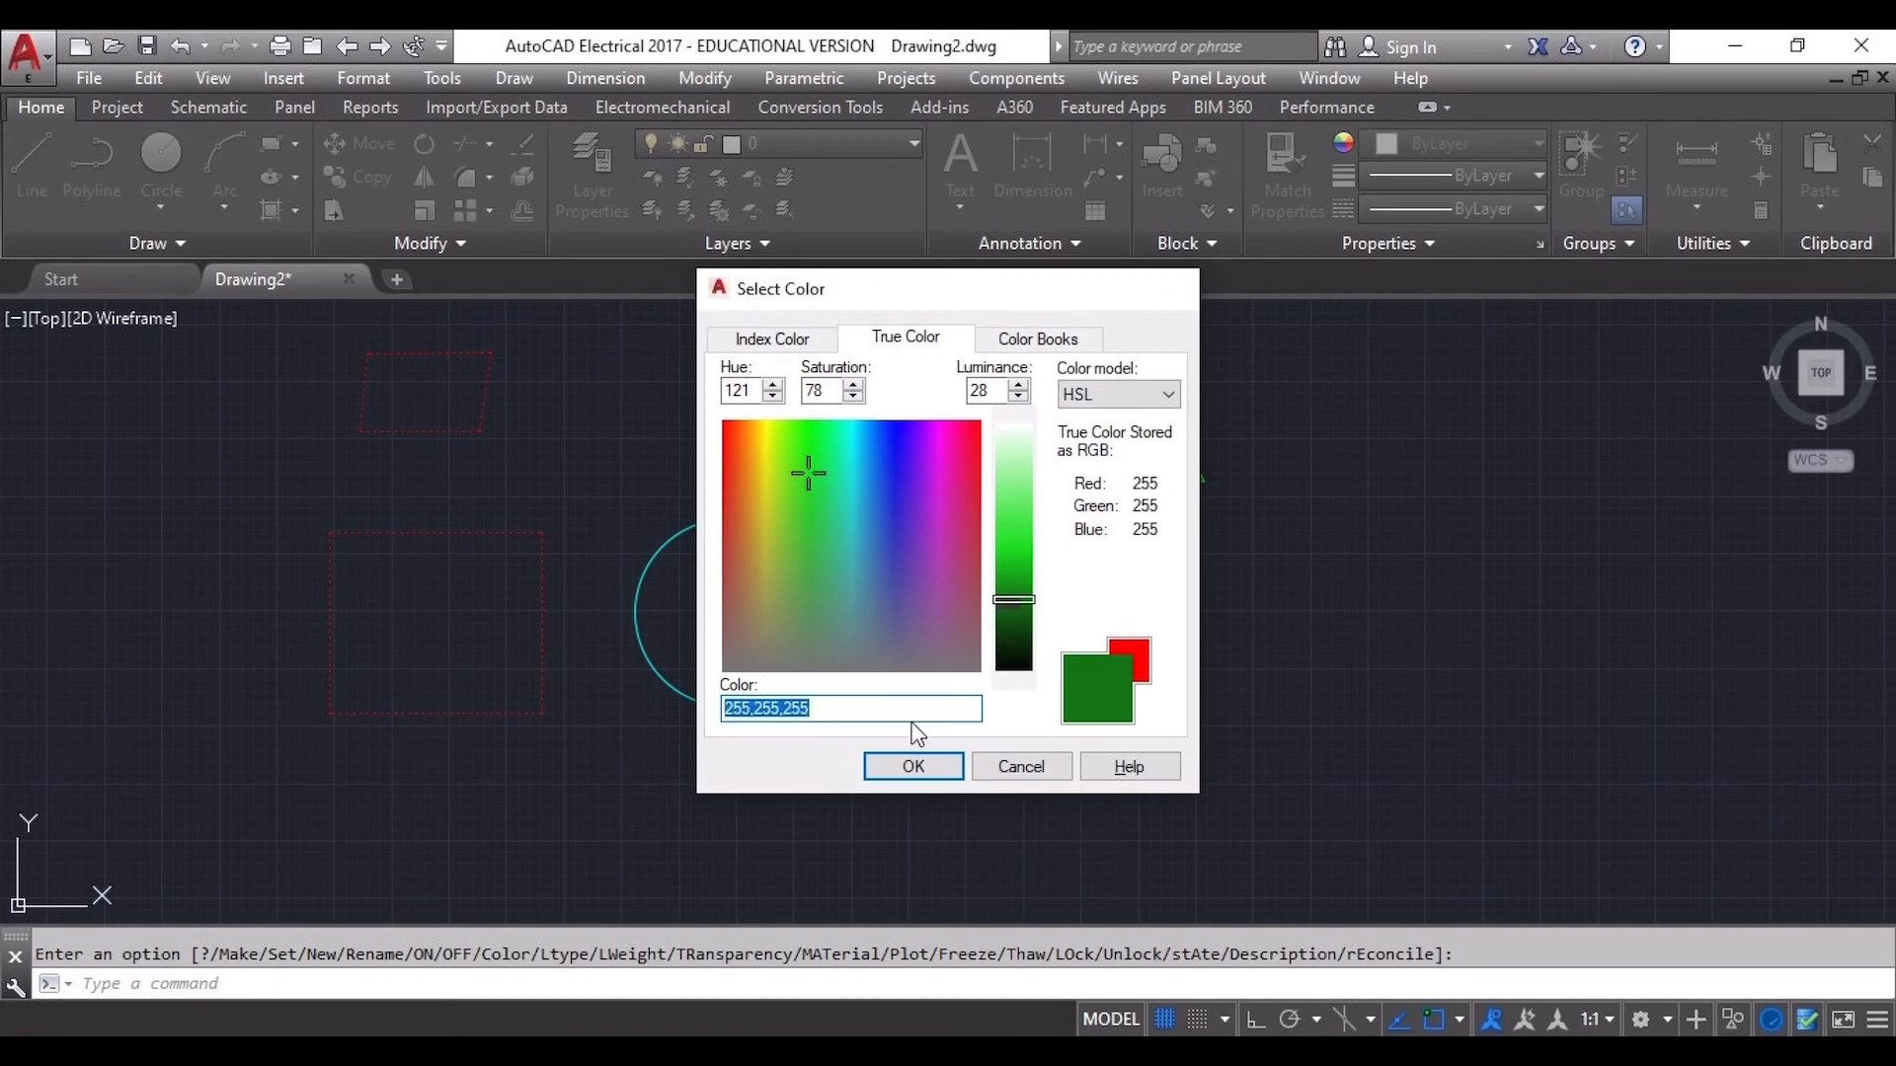
{"action": "left_click", "coordinate": [913, 767]}
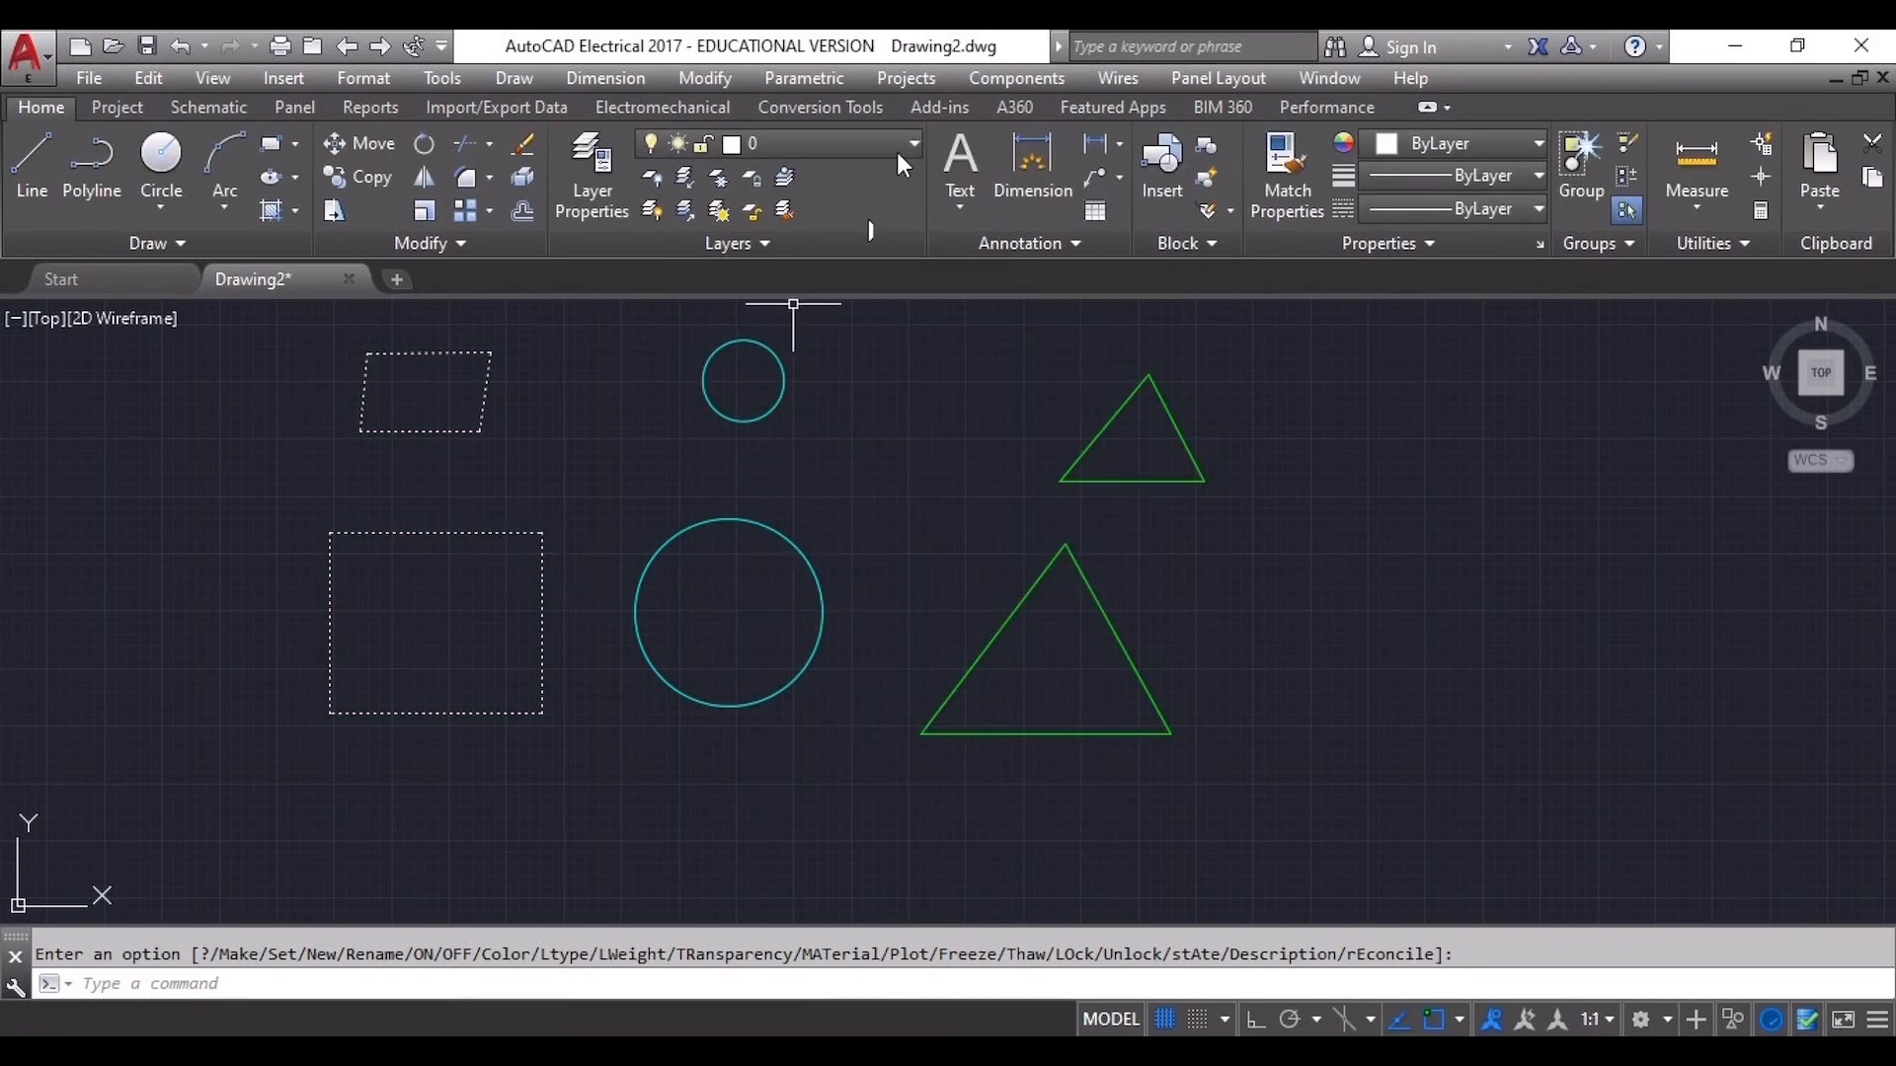
Make Carré the current layer and set its color to red from the index colors
{"action": "left_click", "coordinate": [731, 147]}
{"action": "left_click", "coordinate": [745, 210]}
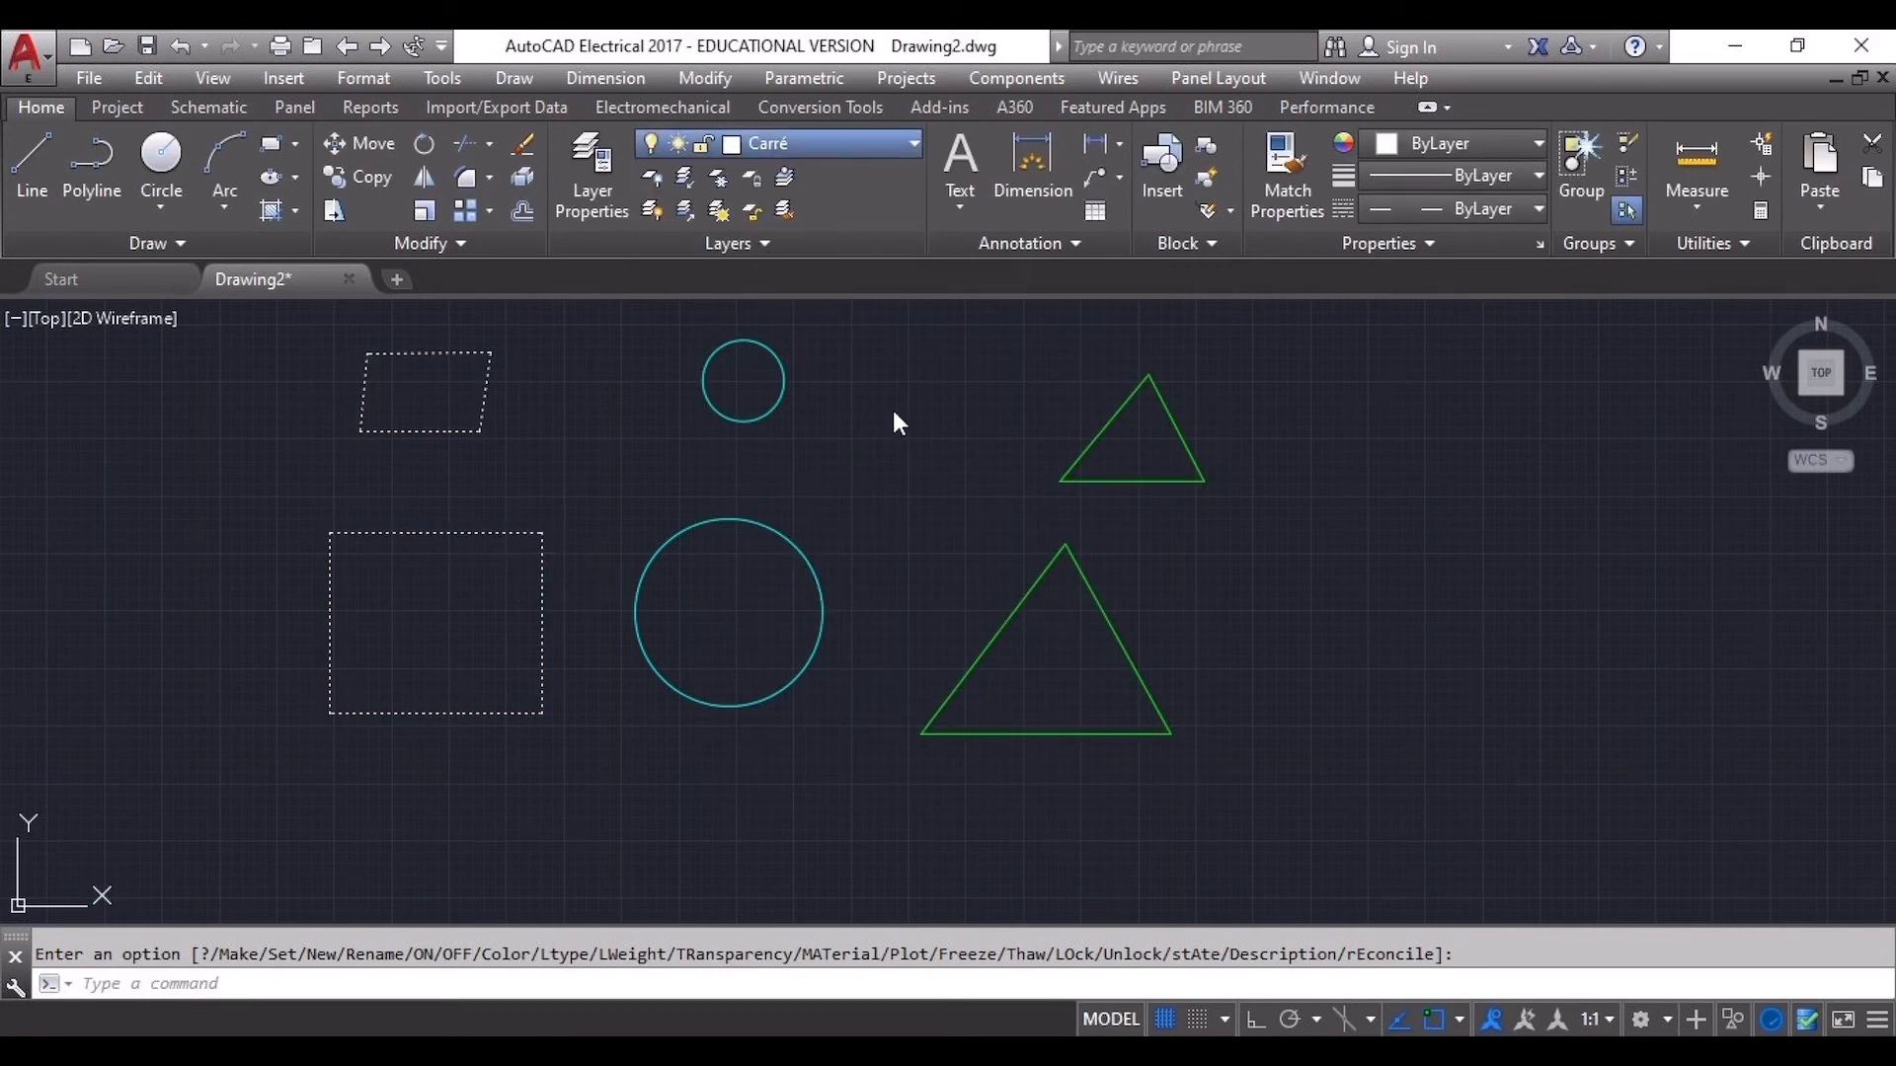
{"action": "left_click", "coordinate": [1027, 341]}
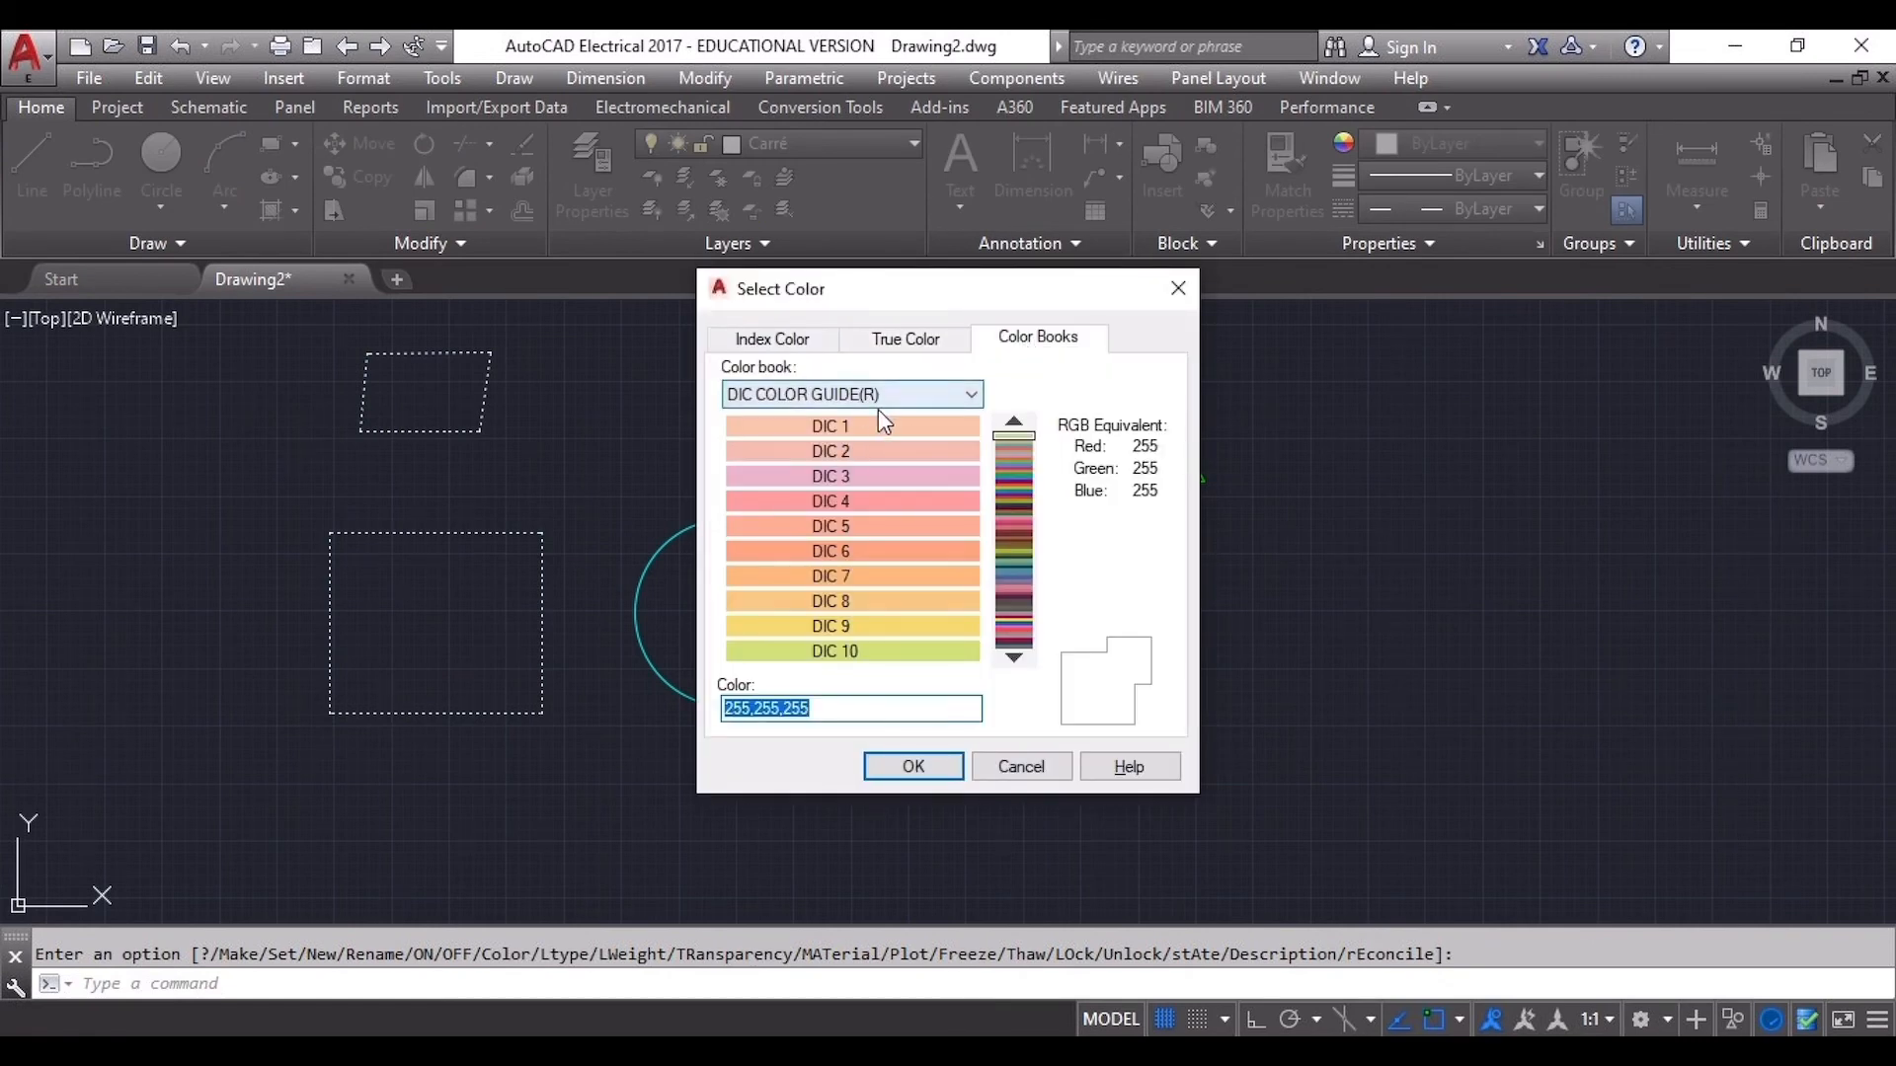
{"action": "left_click", "coordinate": [884, 339]}
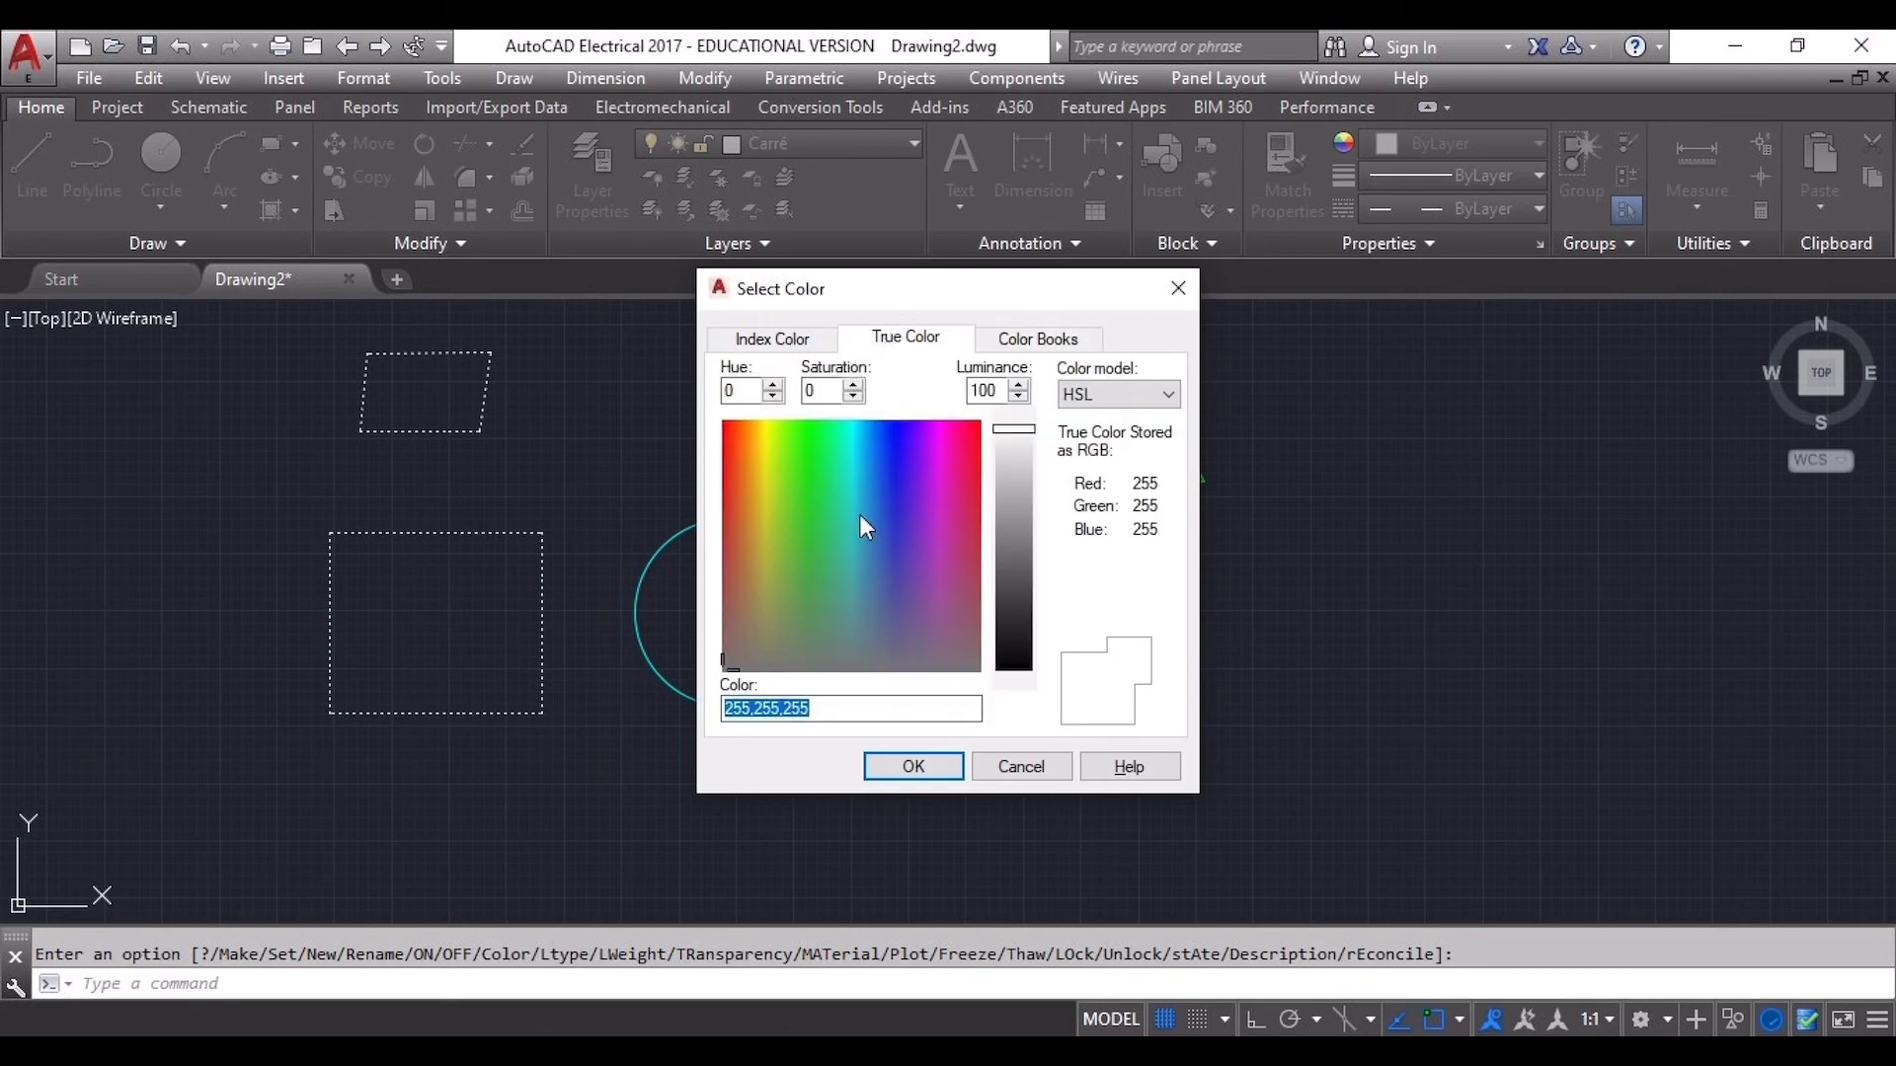
{"action": "left_click", "coordinate": [888, 580]}
{"action": "left_click", "coordinate": [821, 534]}
{"action": "left_click", "coordinate": [825, 336]}
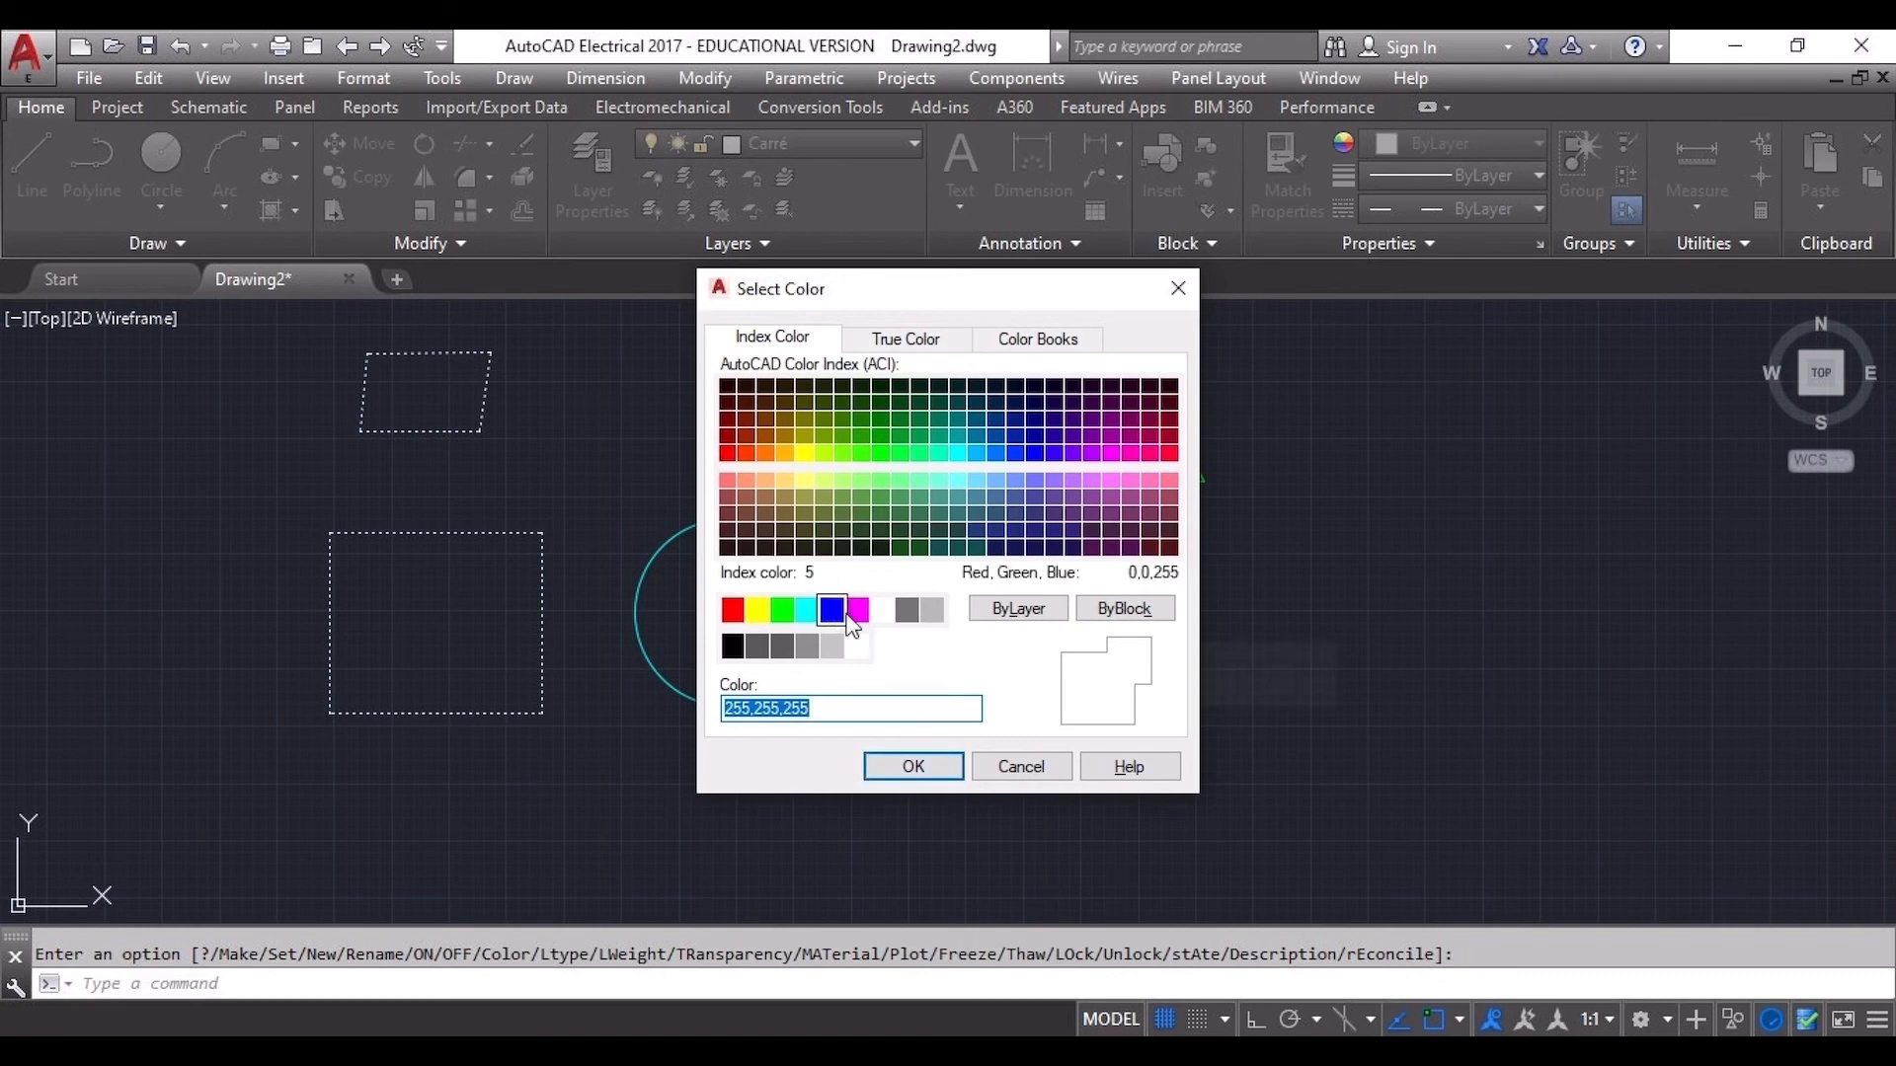
{"action": "left_click", "coordinate": [731, 610]}
{"action": "left_click", "coordinate": [913, 766]}
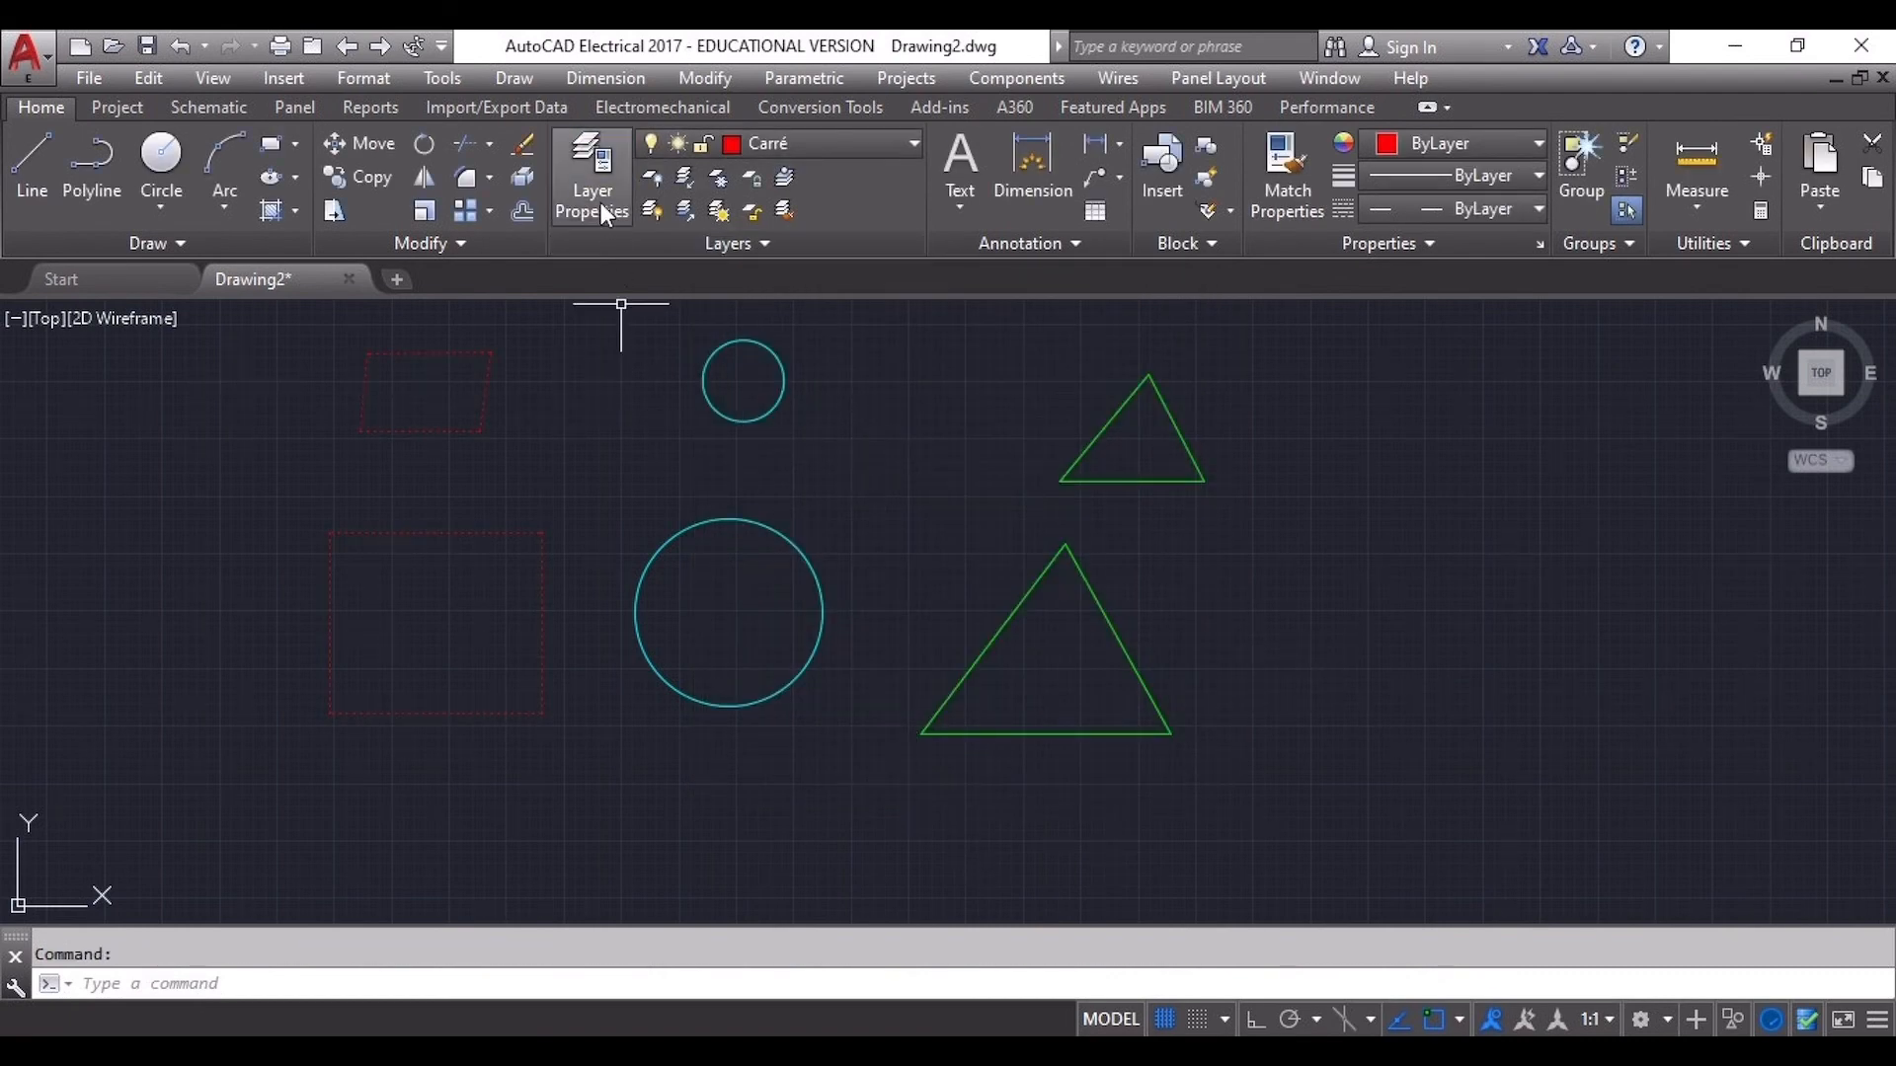
Try to delete the Triangle layer in the layer manager, dismiss the message, and close the manager
{"action": "left_click", "coordinate": [600, 156]}
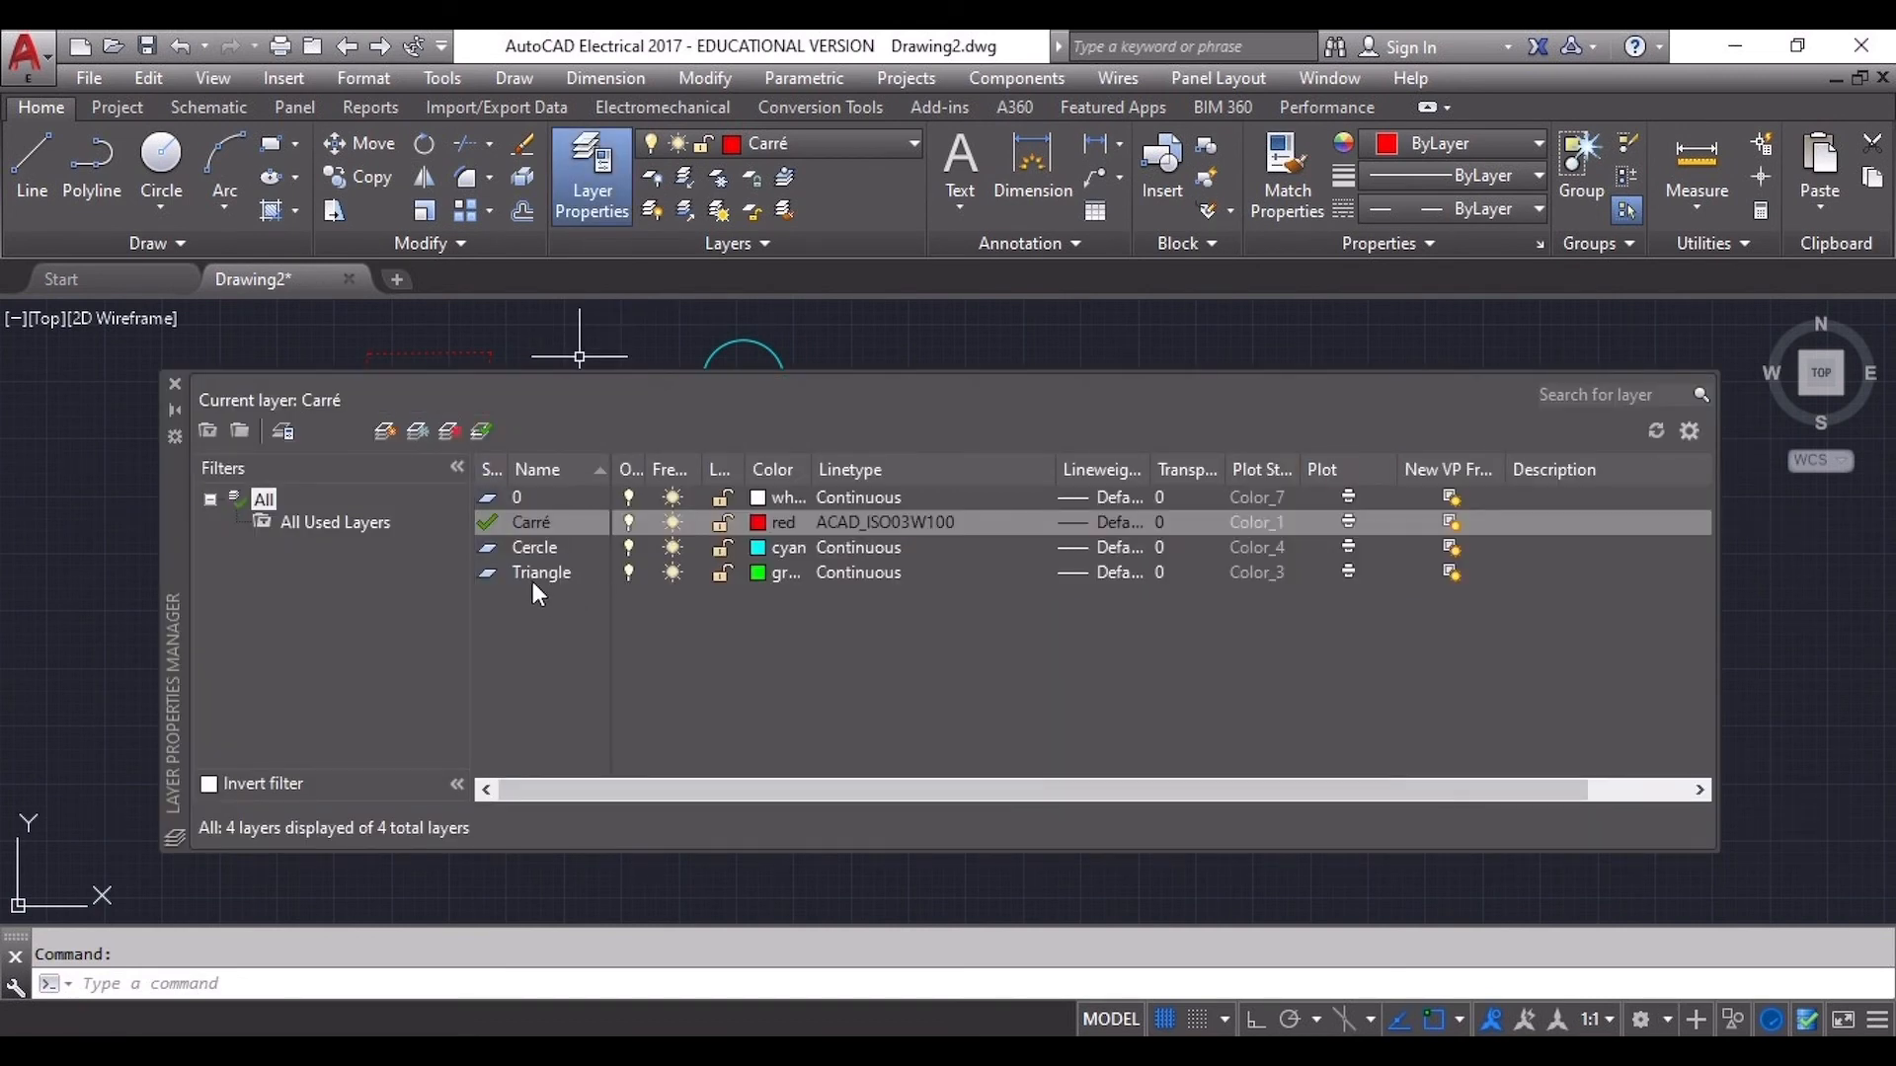
{"action": "left_click", "coordinate": [535, 573]}
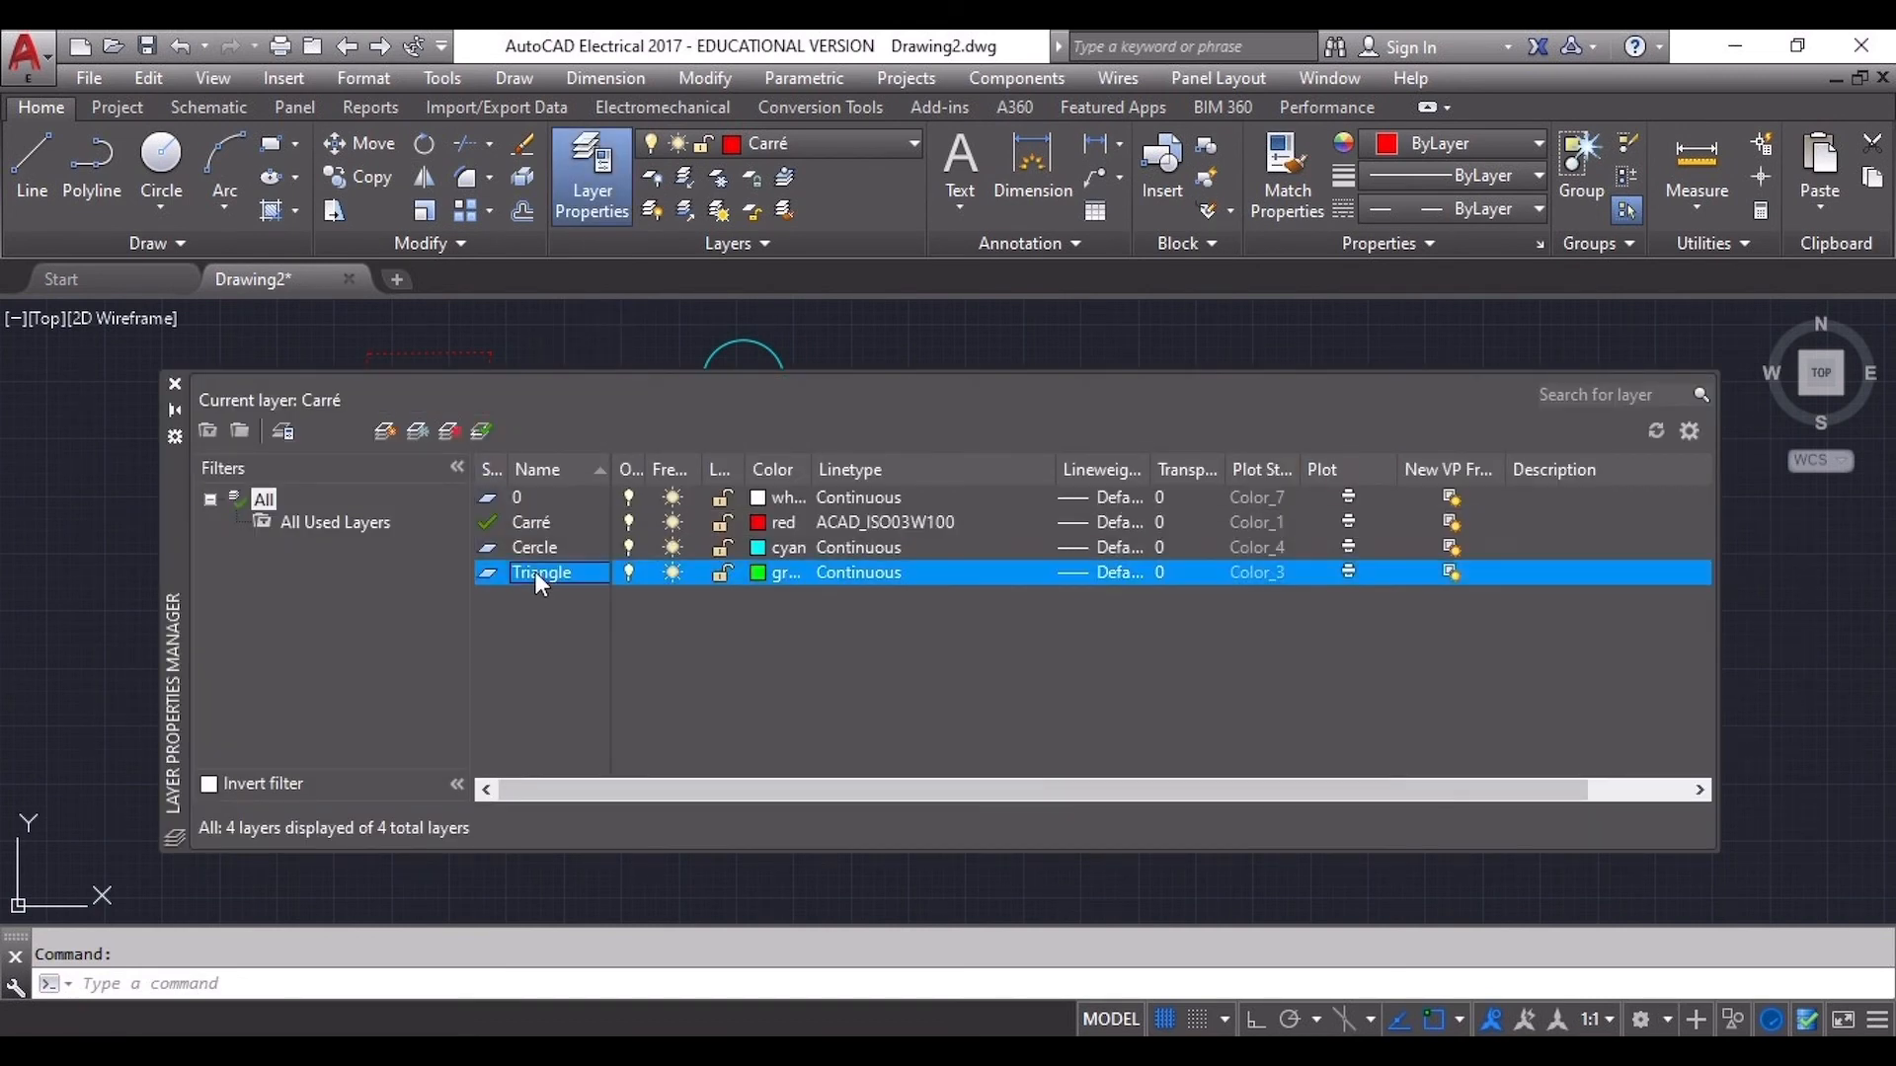
{"action": "left_click", "coordinate": [450, 434]}
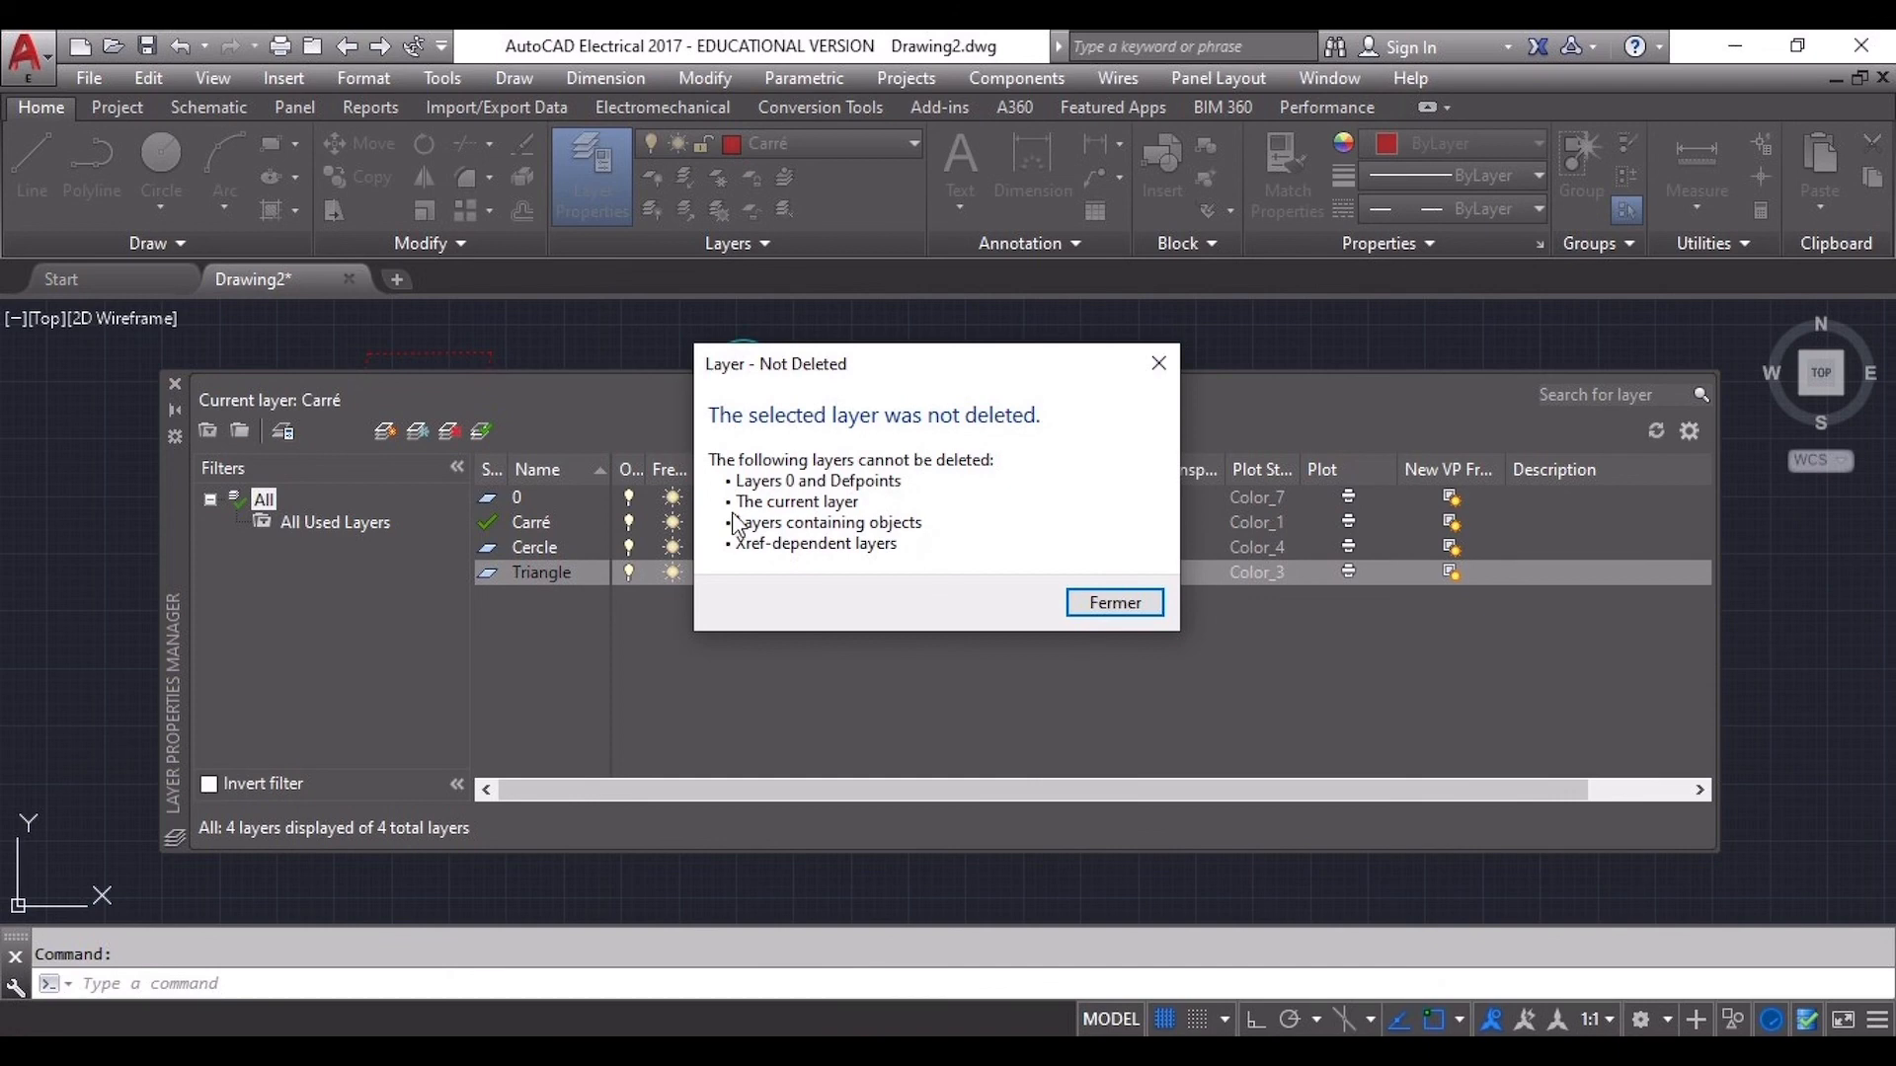
{"action": "left_click", "coordinate": [1121, 598]}
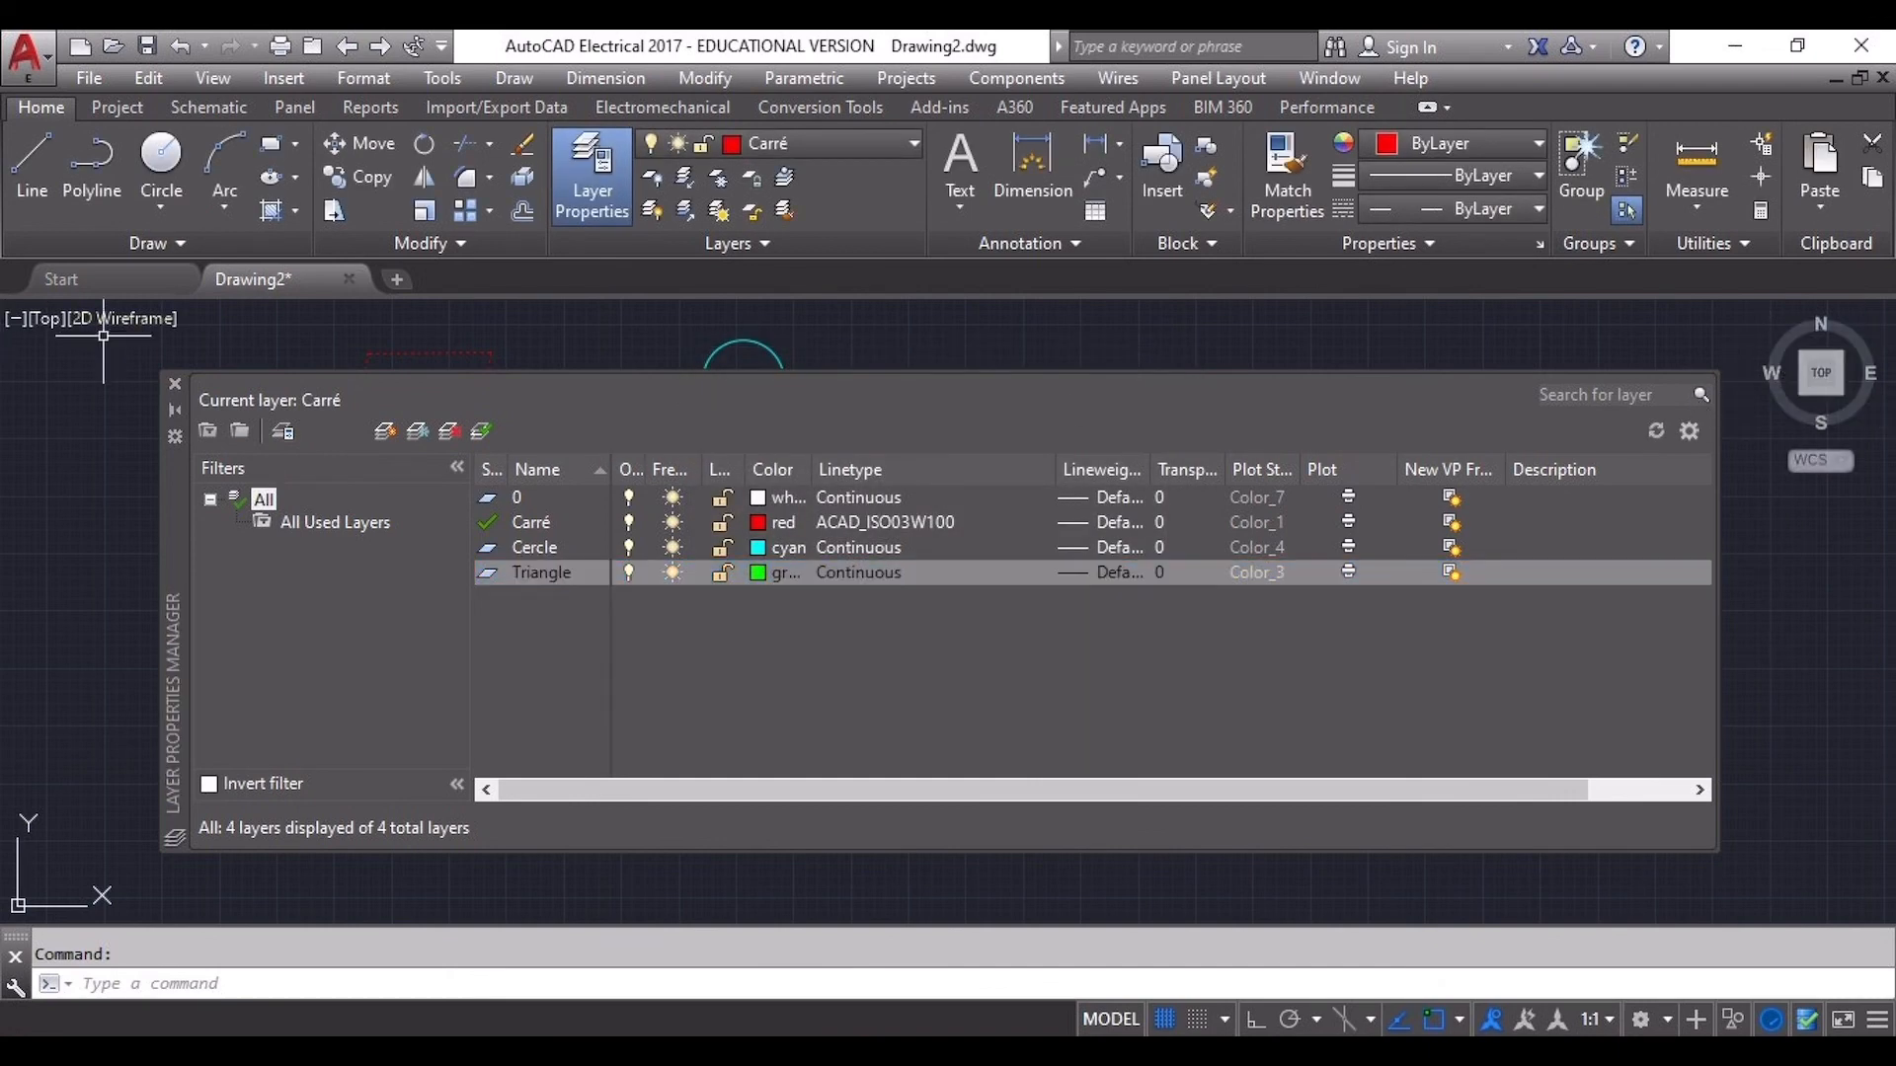
{"action": "left_click", "coordinate": [174, 383]}
Erase both green triangles together and undo the deletion
{"action": "left_click", "coordinate": [1324, 820]}
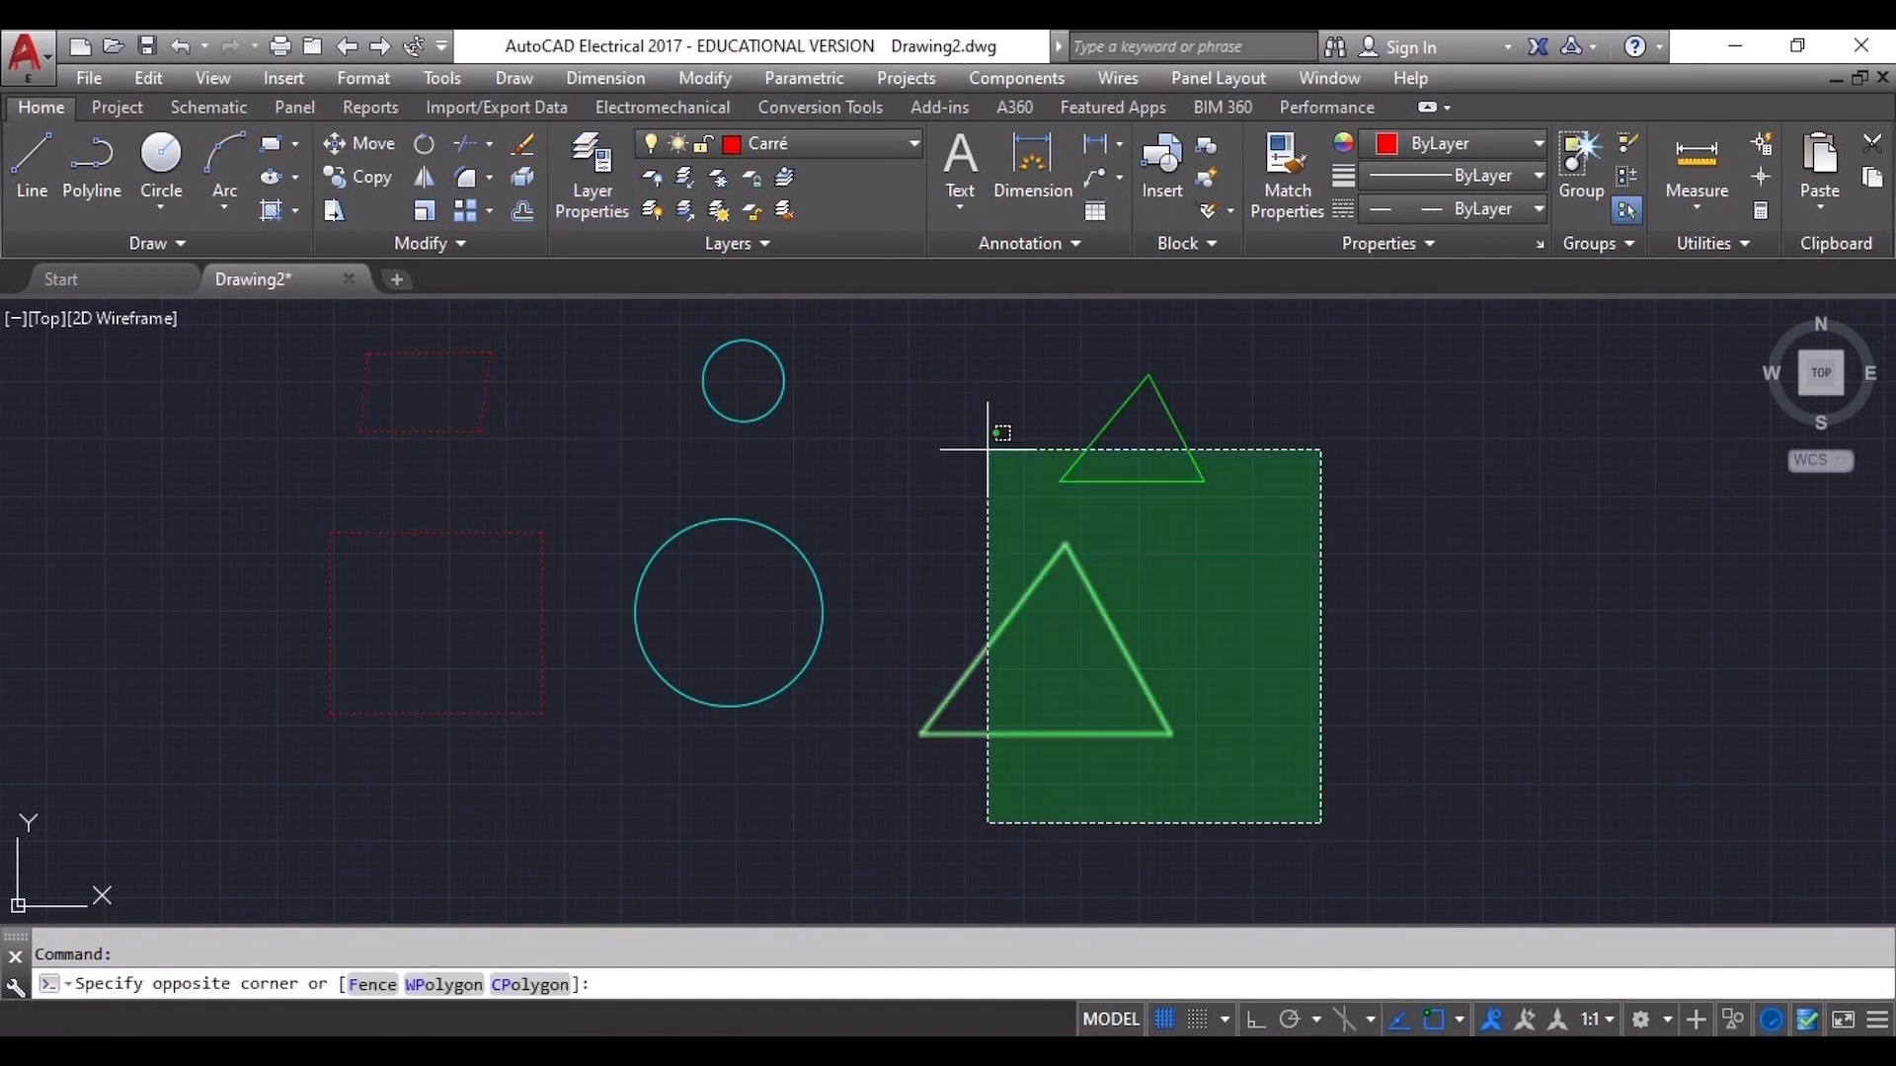
{"action": "left_click", "coordinate": [914, 352]}
{"action": "key", "text": "Delete"}
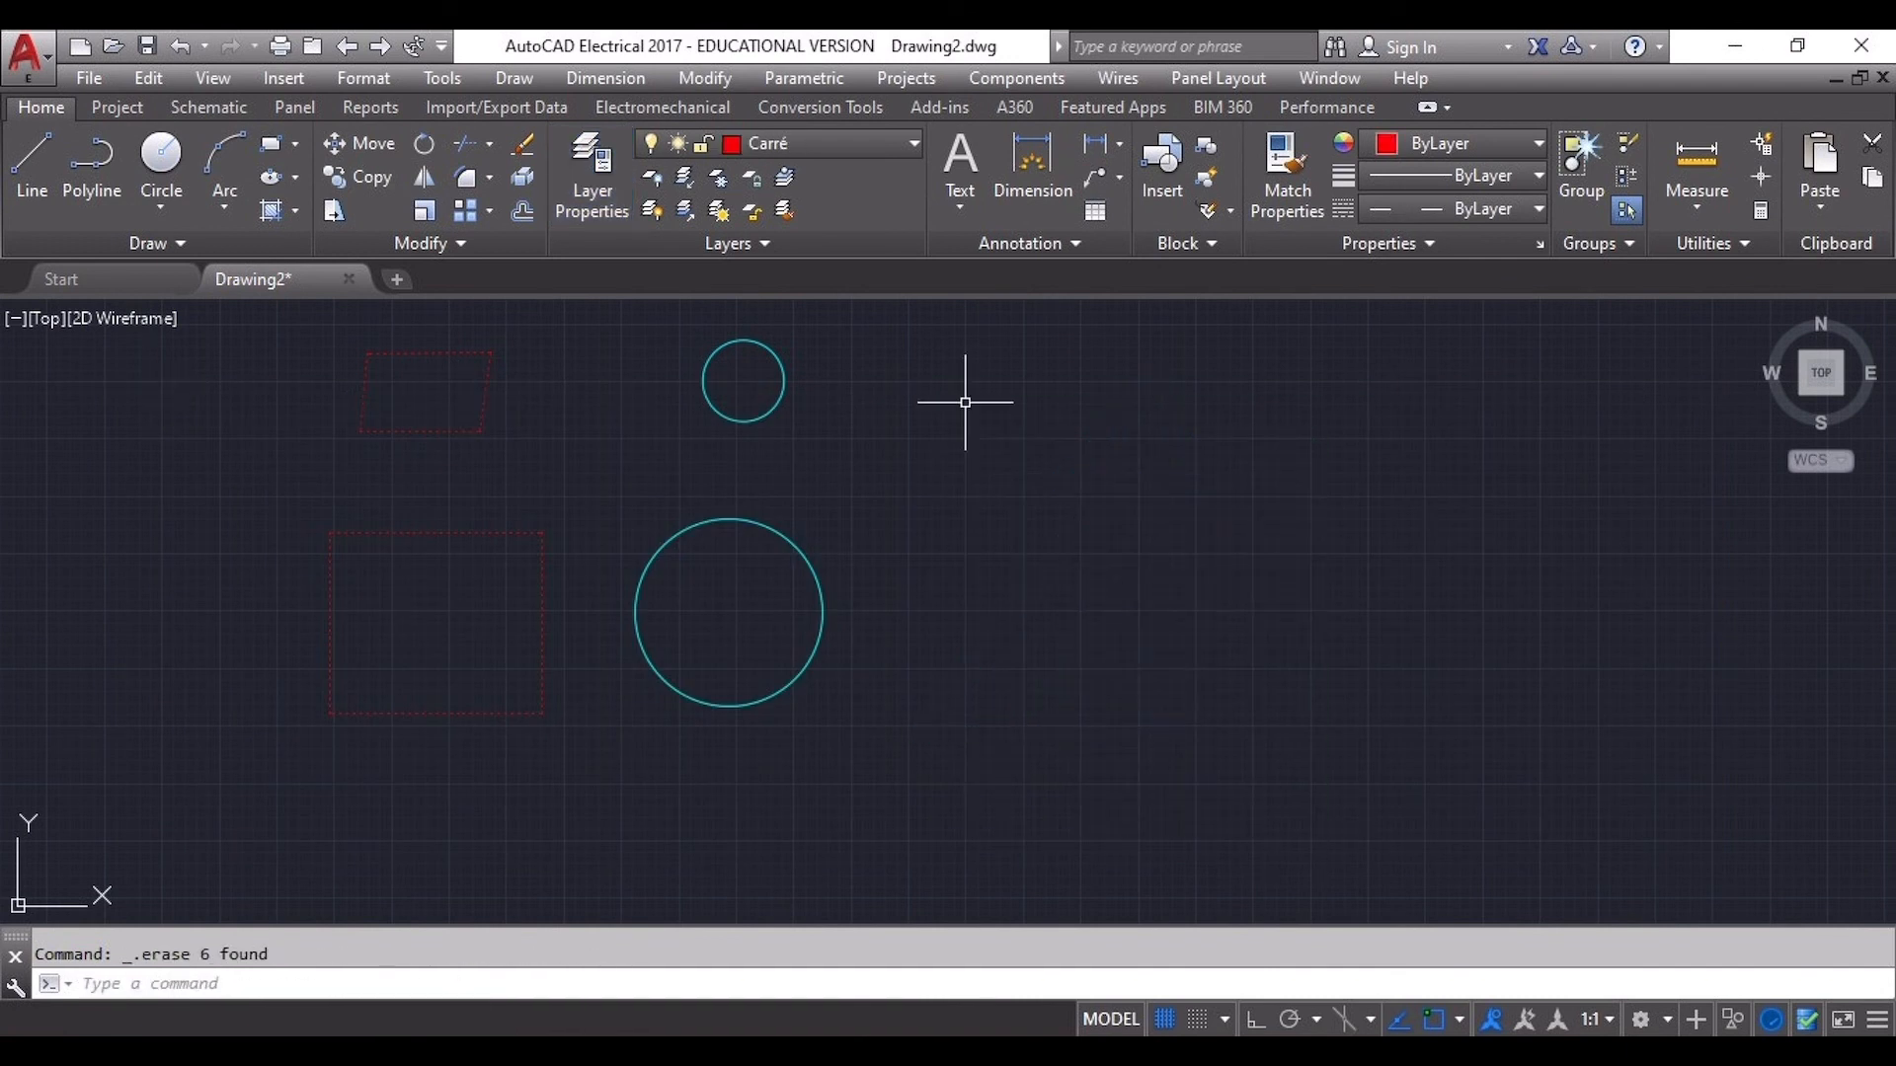
{"action": "key", "text": "ctrl+z"}
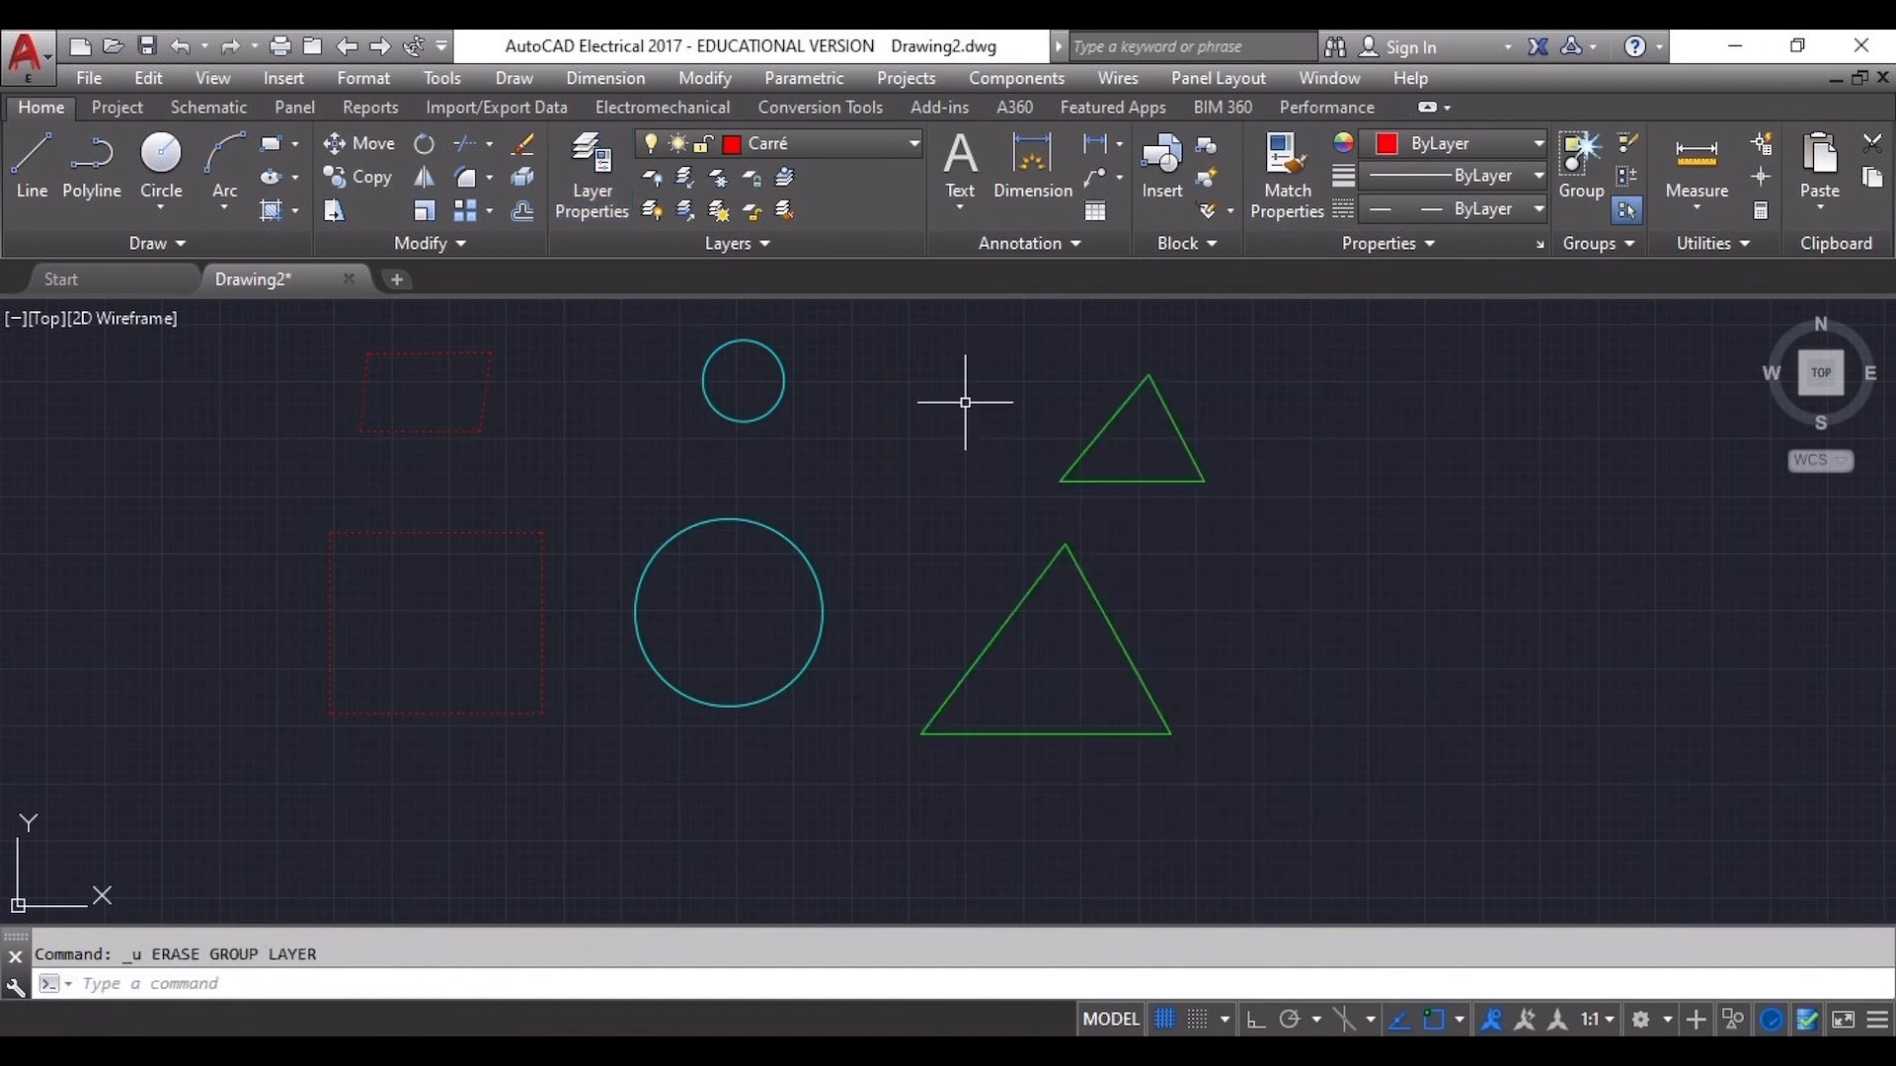
Move both green triangles to layer 0
{"action": "left_click", "coordinate": [1384, 839]}
{"action": "left_click", "coordinate": [960, 431]}
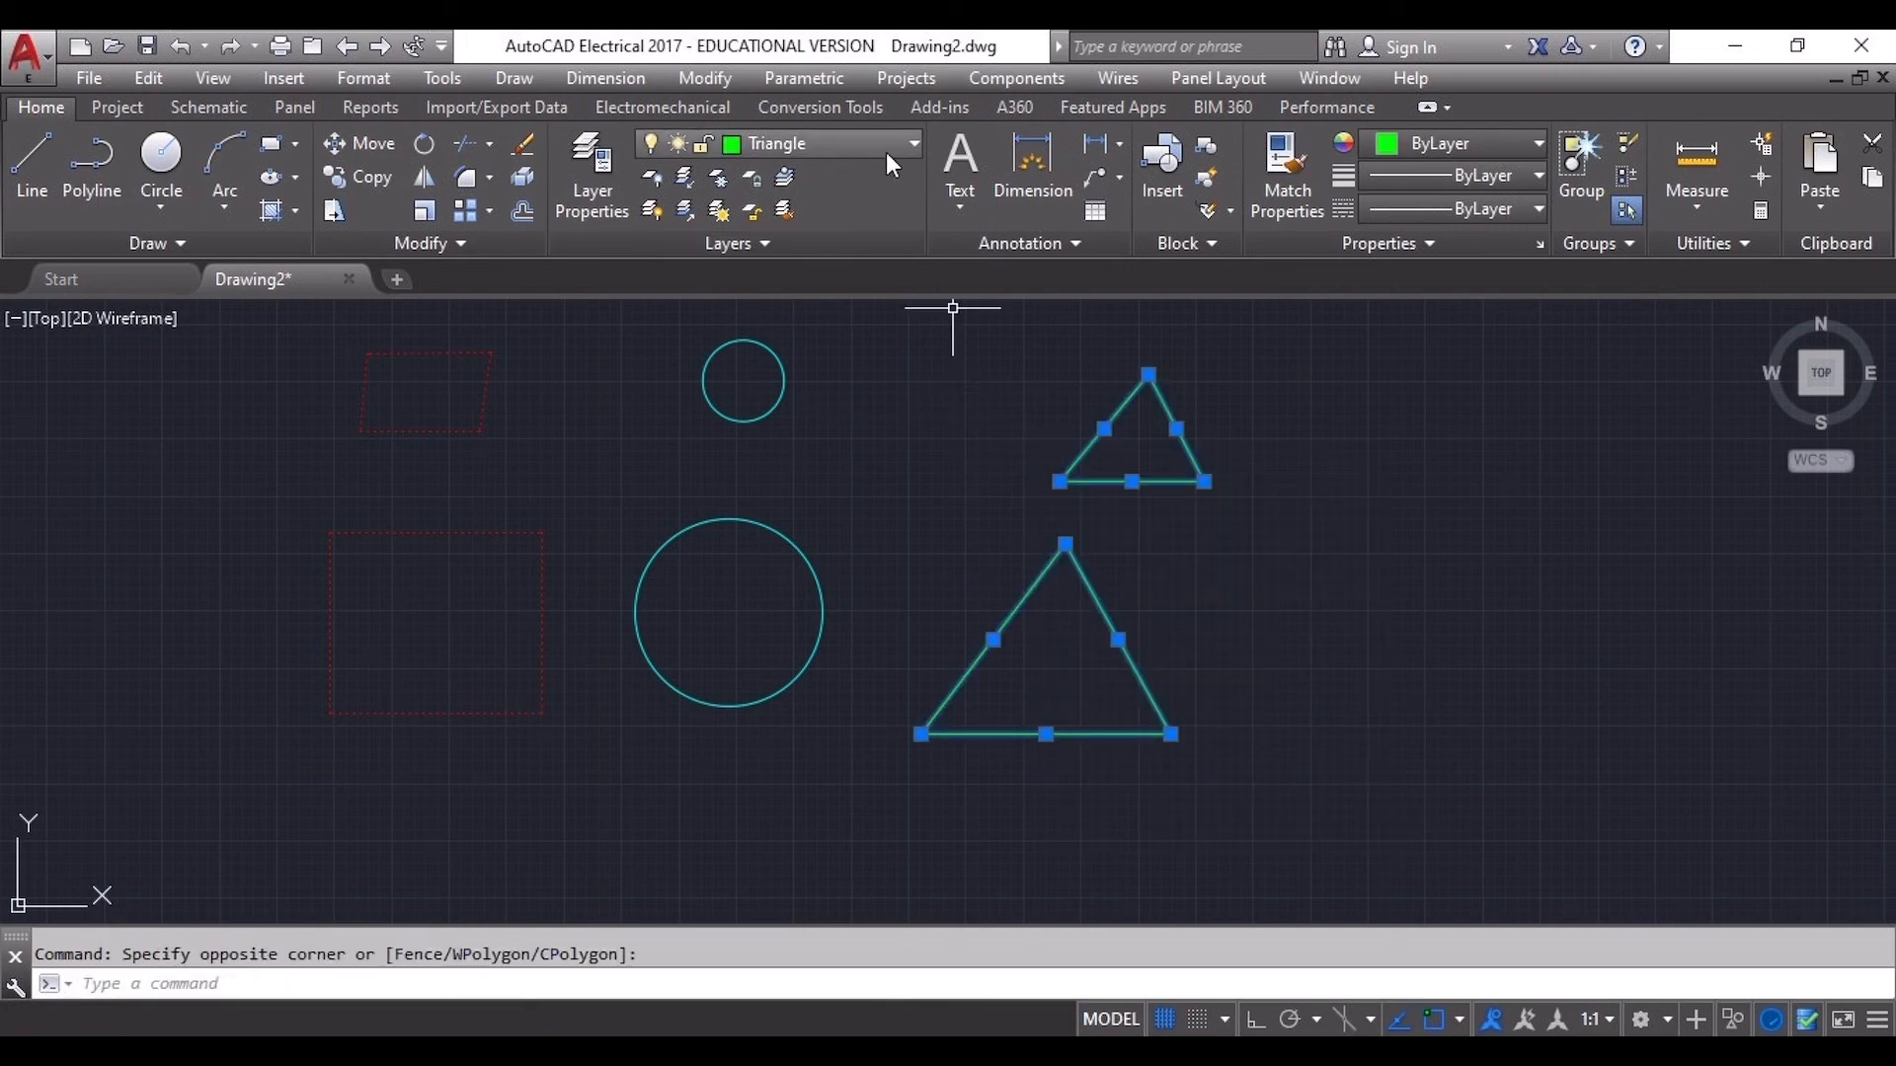
{"action": "left_click", "coordinate": [839, 146]}
{"action": "left_click", "coordinate": [785, 176]}
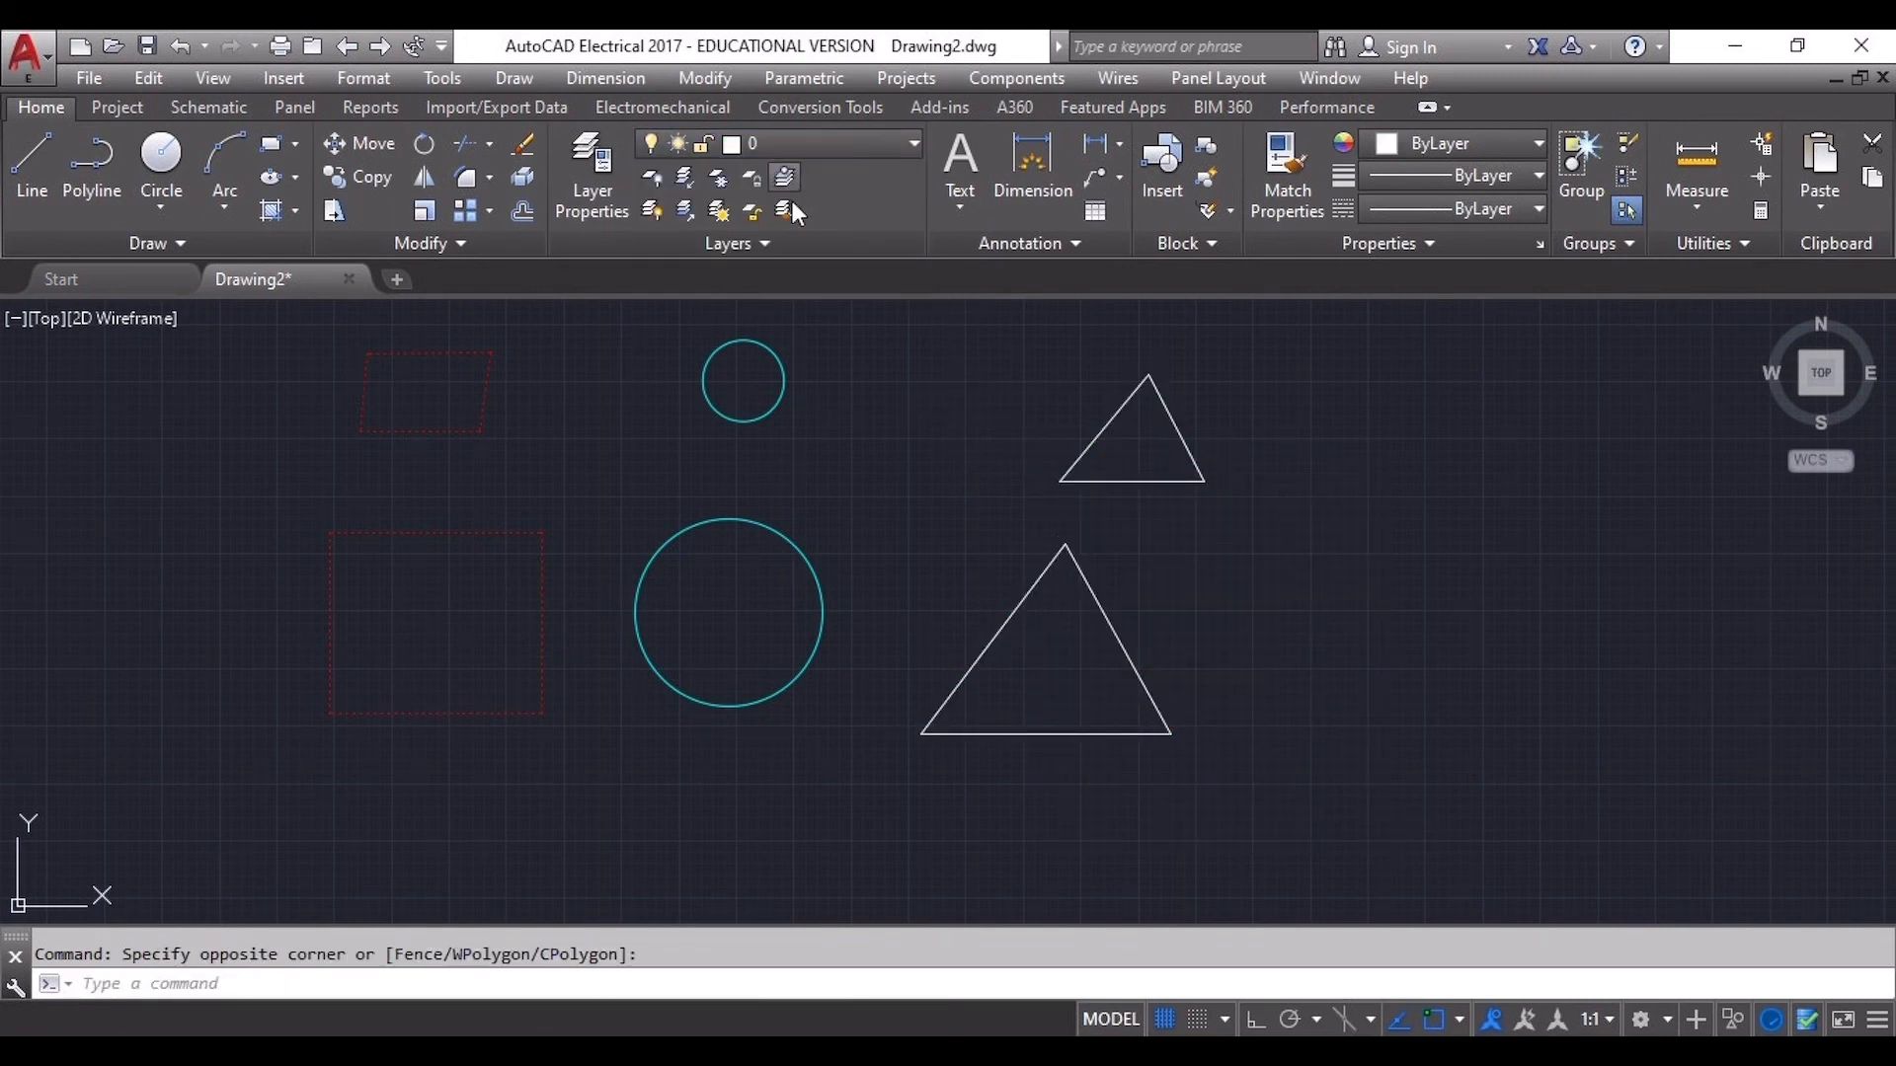
Delete the Triangle layer in the layer manager
{"action": "left_click", "coordinate": [614, 205]}
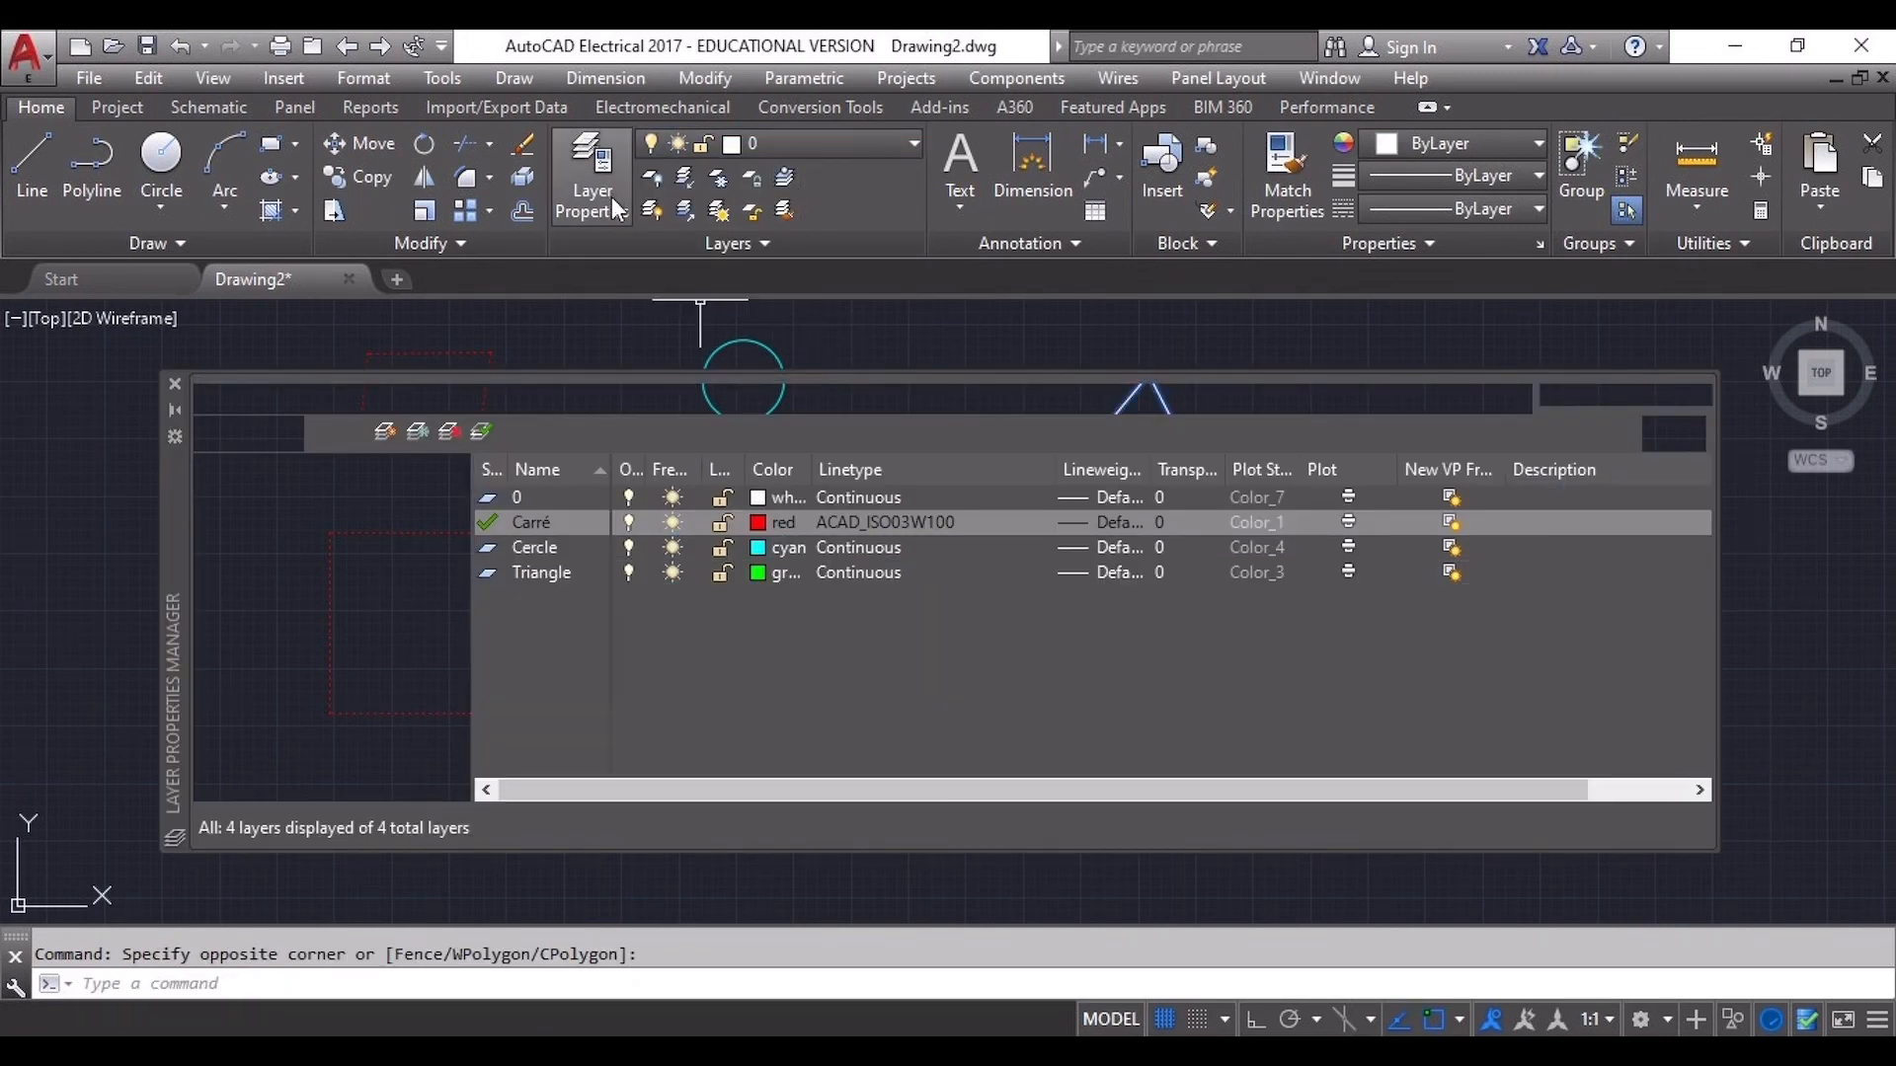
{"action": "left_click", "coordinate": [547, 570]}
{"action": "left_click", "coordinate": [451, 434]}
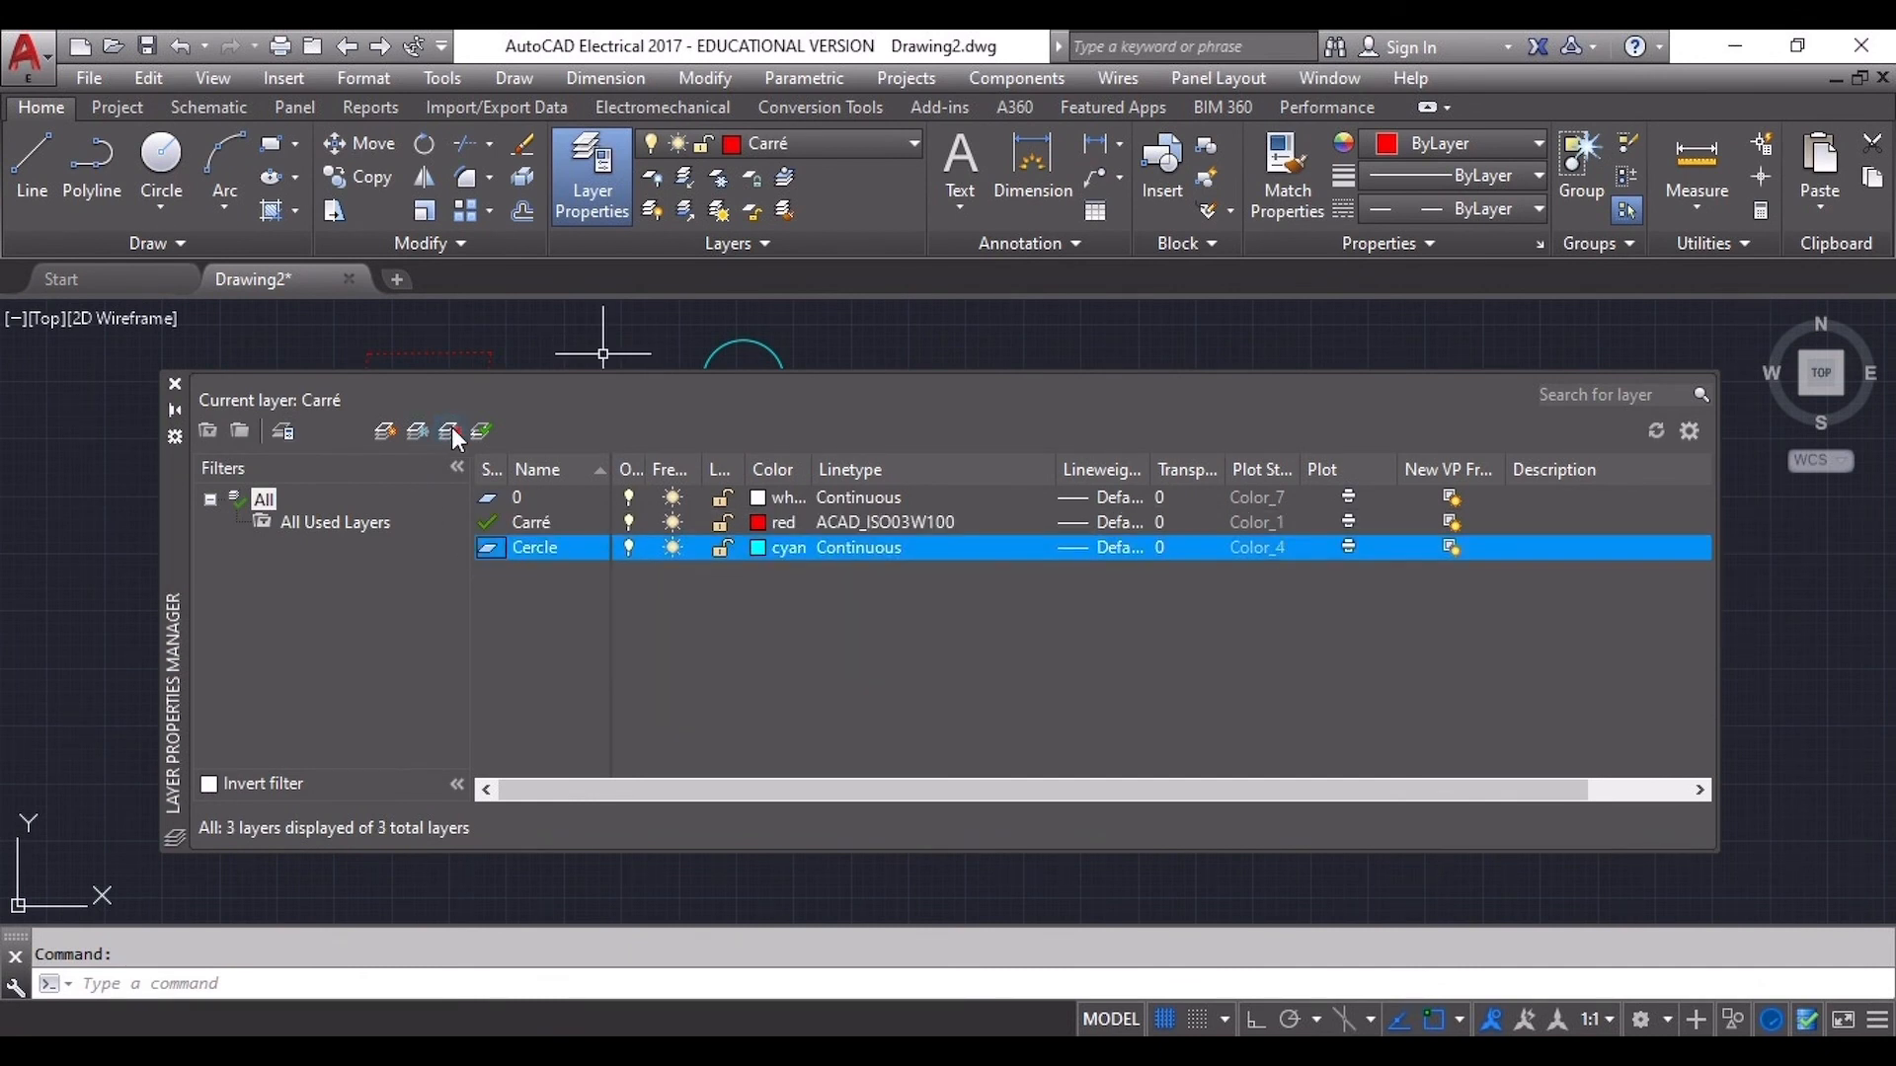
Make Cercle and after it layer 0 the current layer, and close the layer manager
{"action": "double_click", "coordinate": [572, 547]}
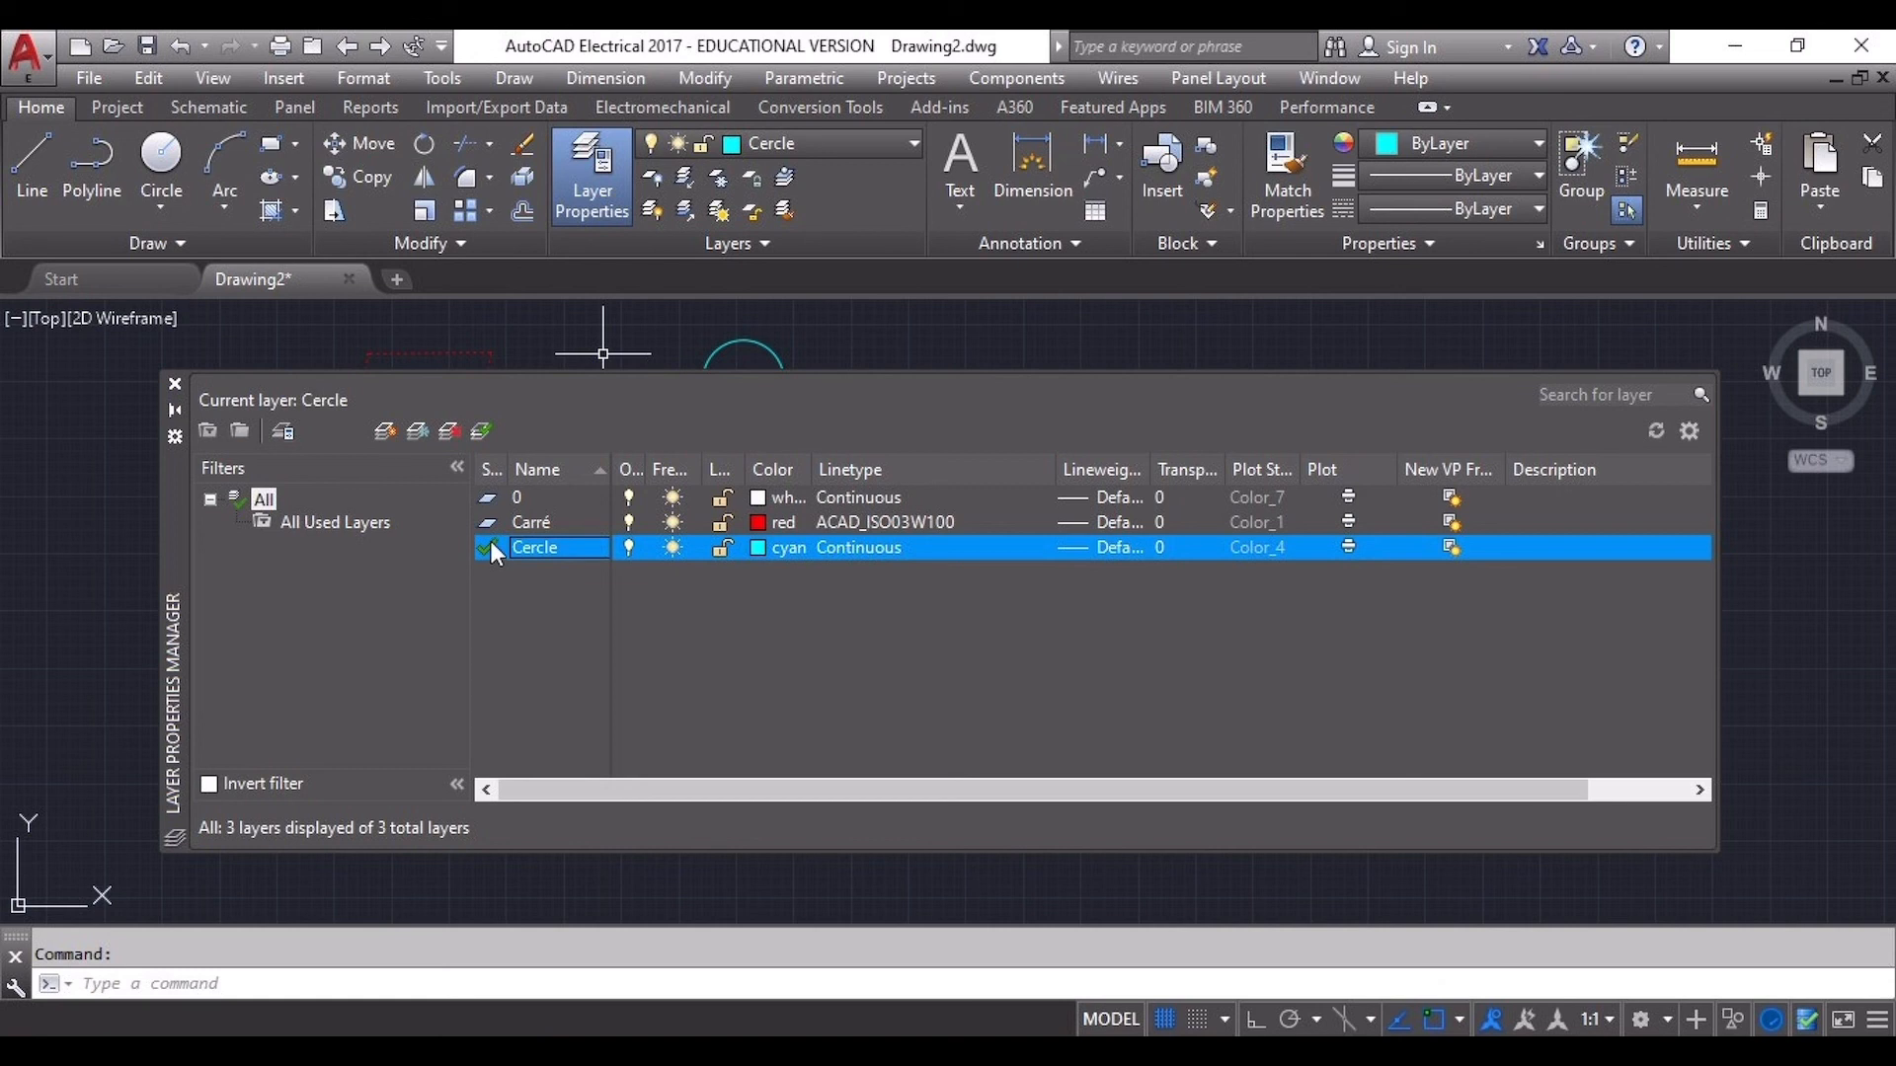
{"action": "left_click", "coordinate": [531, 496]}
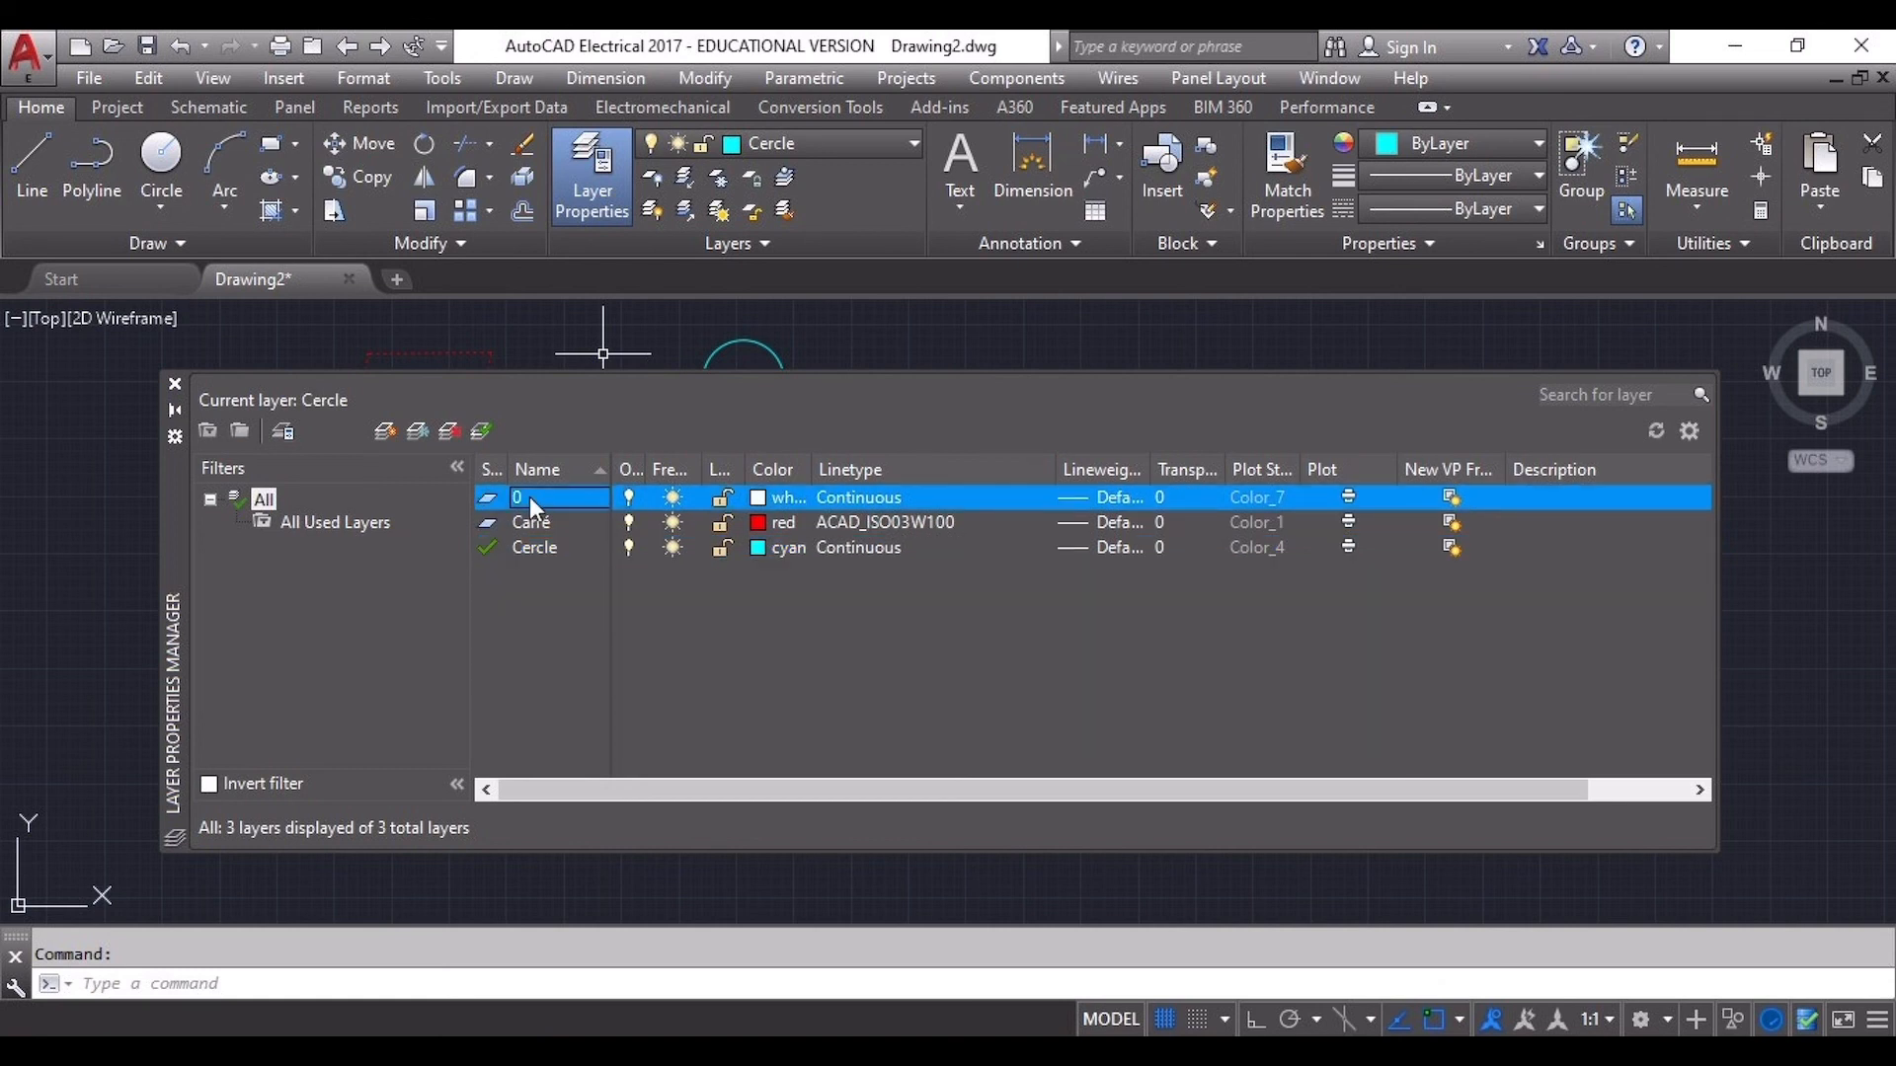
{"action": "left_click", "coordinate": [482, 432]}
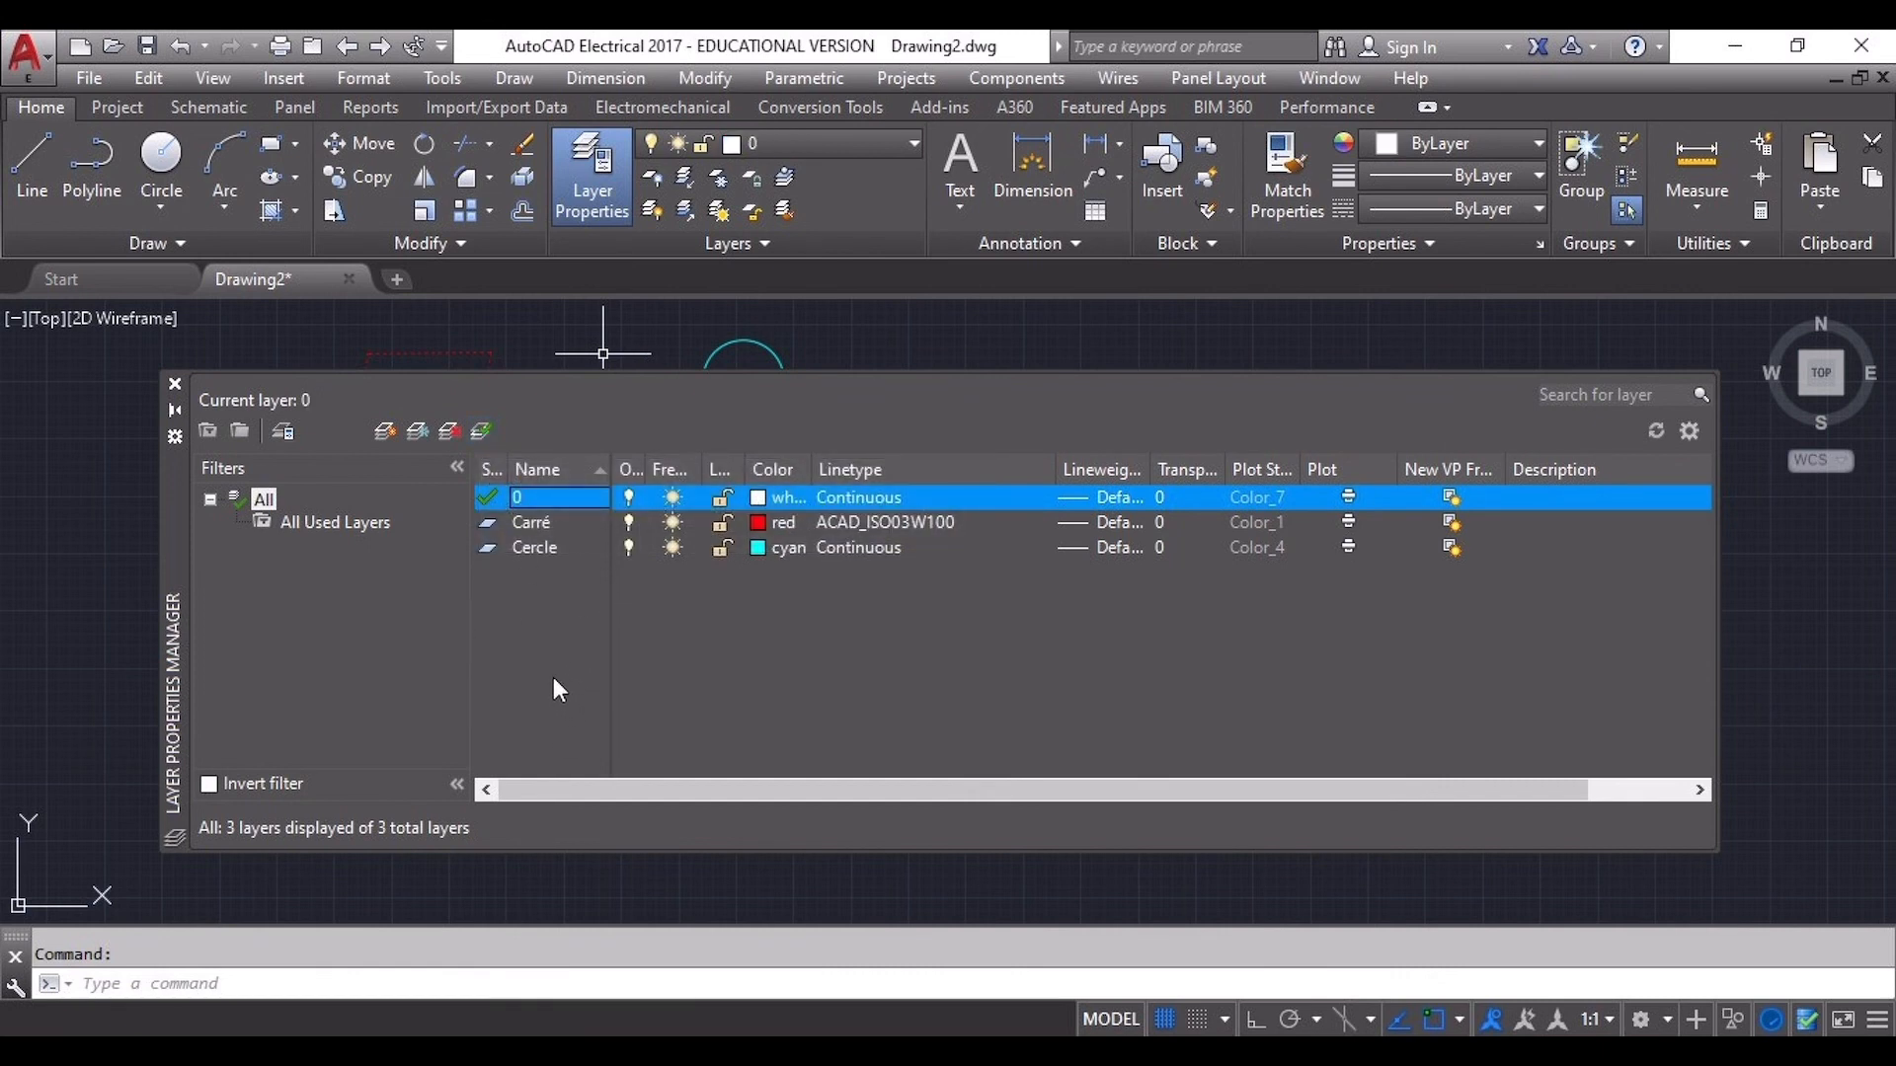
{"action": "left_click", "coordinate": [180, 376]}
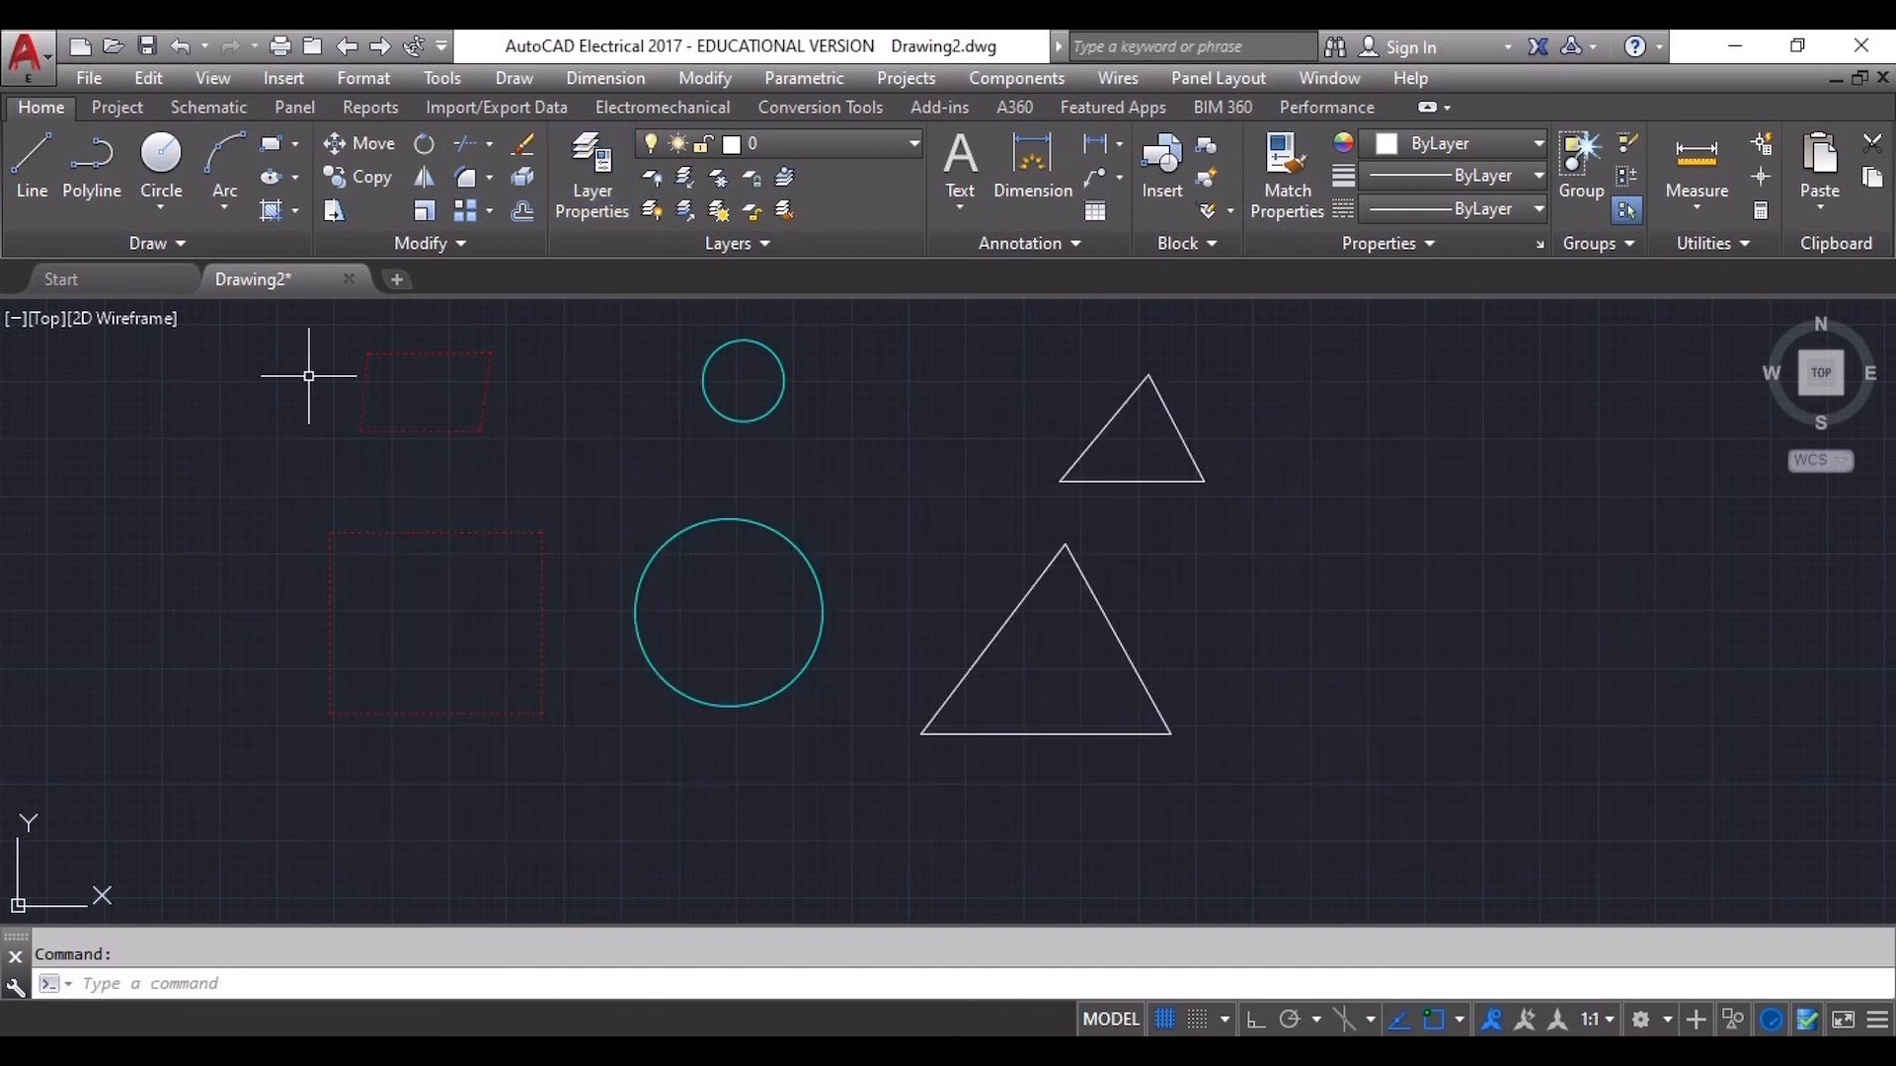
Draw a small triangle with lines on layer 0 between the upper quadrilateral and the small circle, and undo it
{"action": "left_click", "coordinate": [31, 162]}
{"action": "left_click", "coordinate": [577, 384]}
{"action": "left_click", "coordinate": [569, 455]}
{"action": "left_click", "coordinate": [616, 432]}
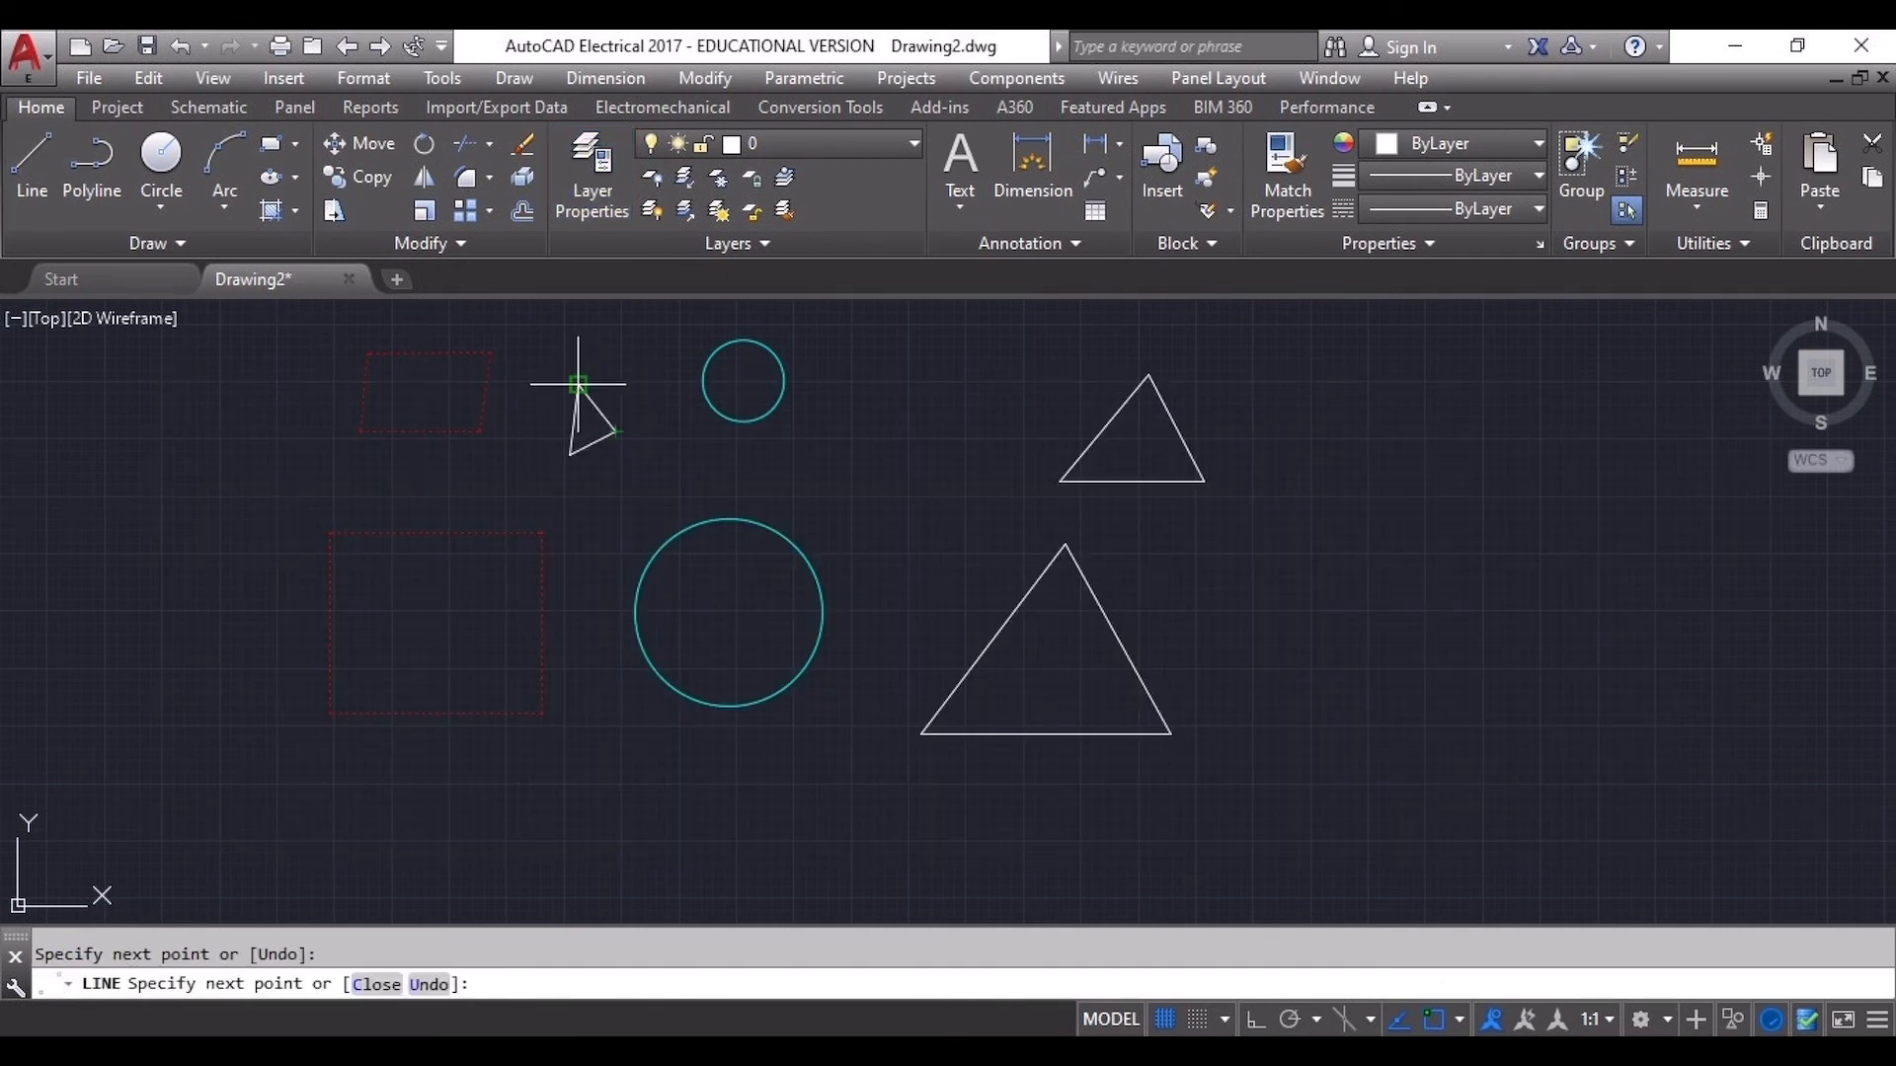
{"action": "key", "text": "Escape"}
{"action": "key", "text": "ctrl+z"}
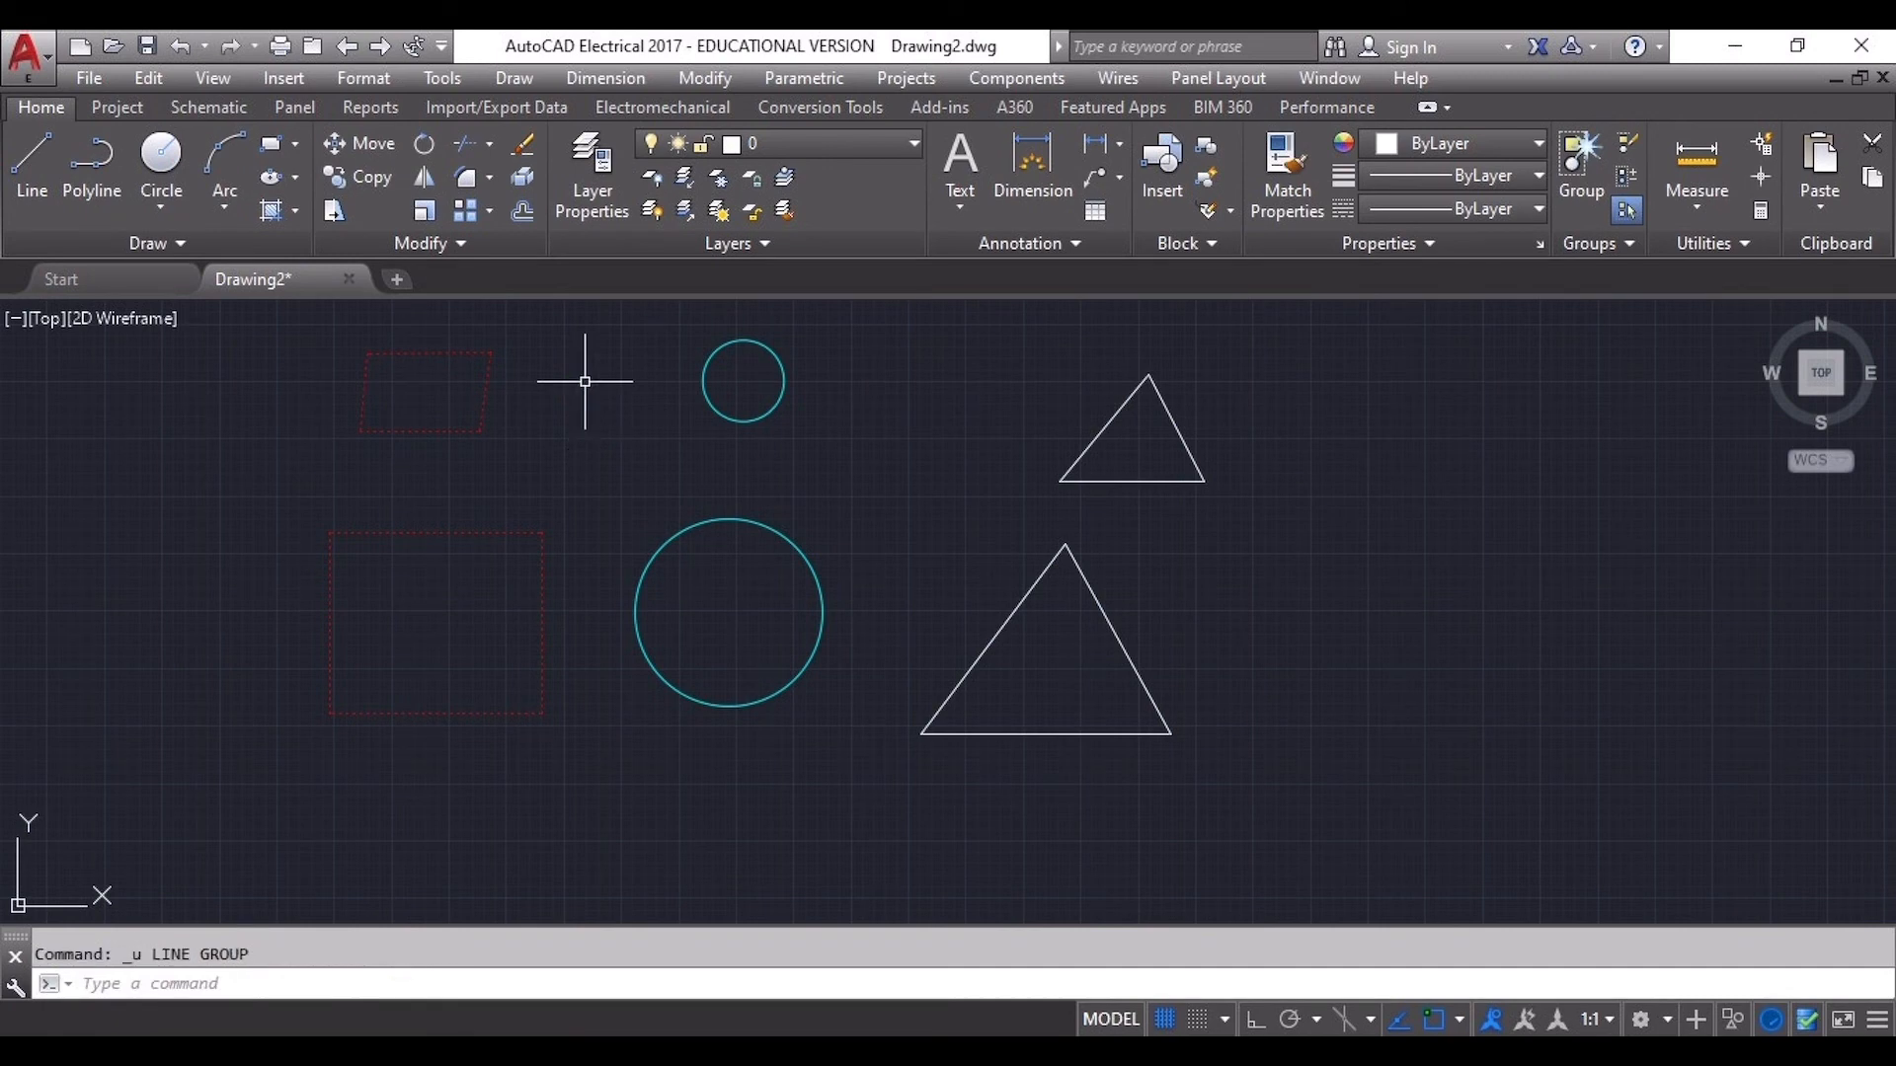